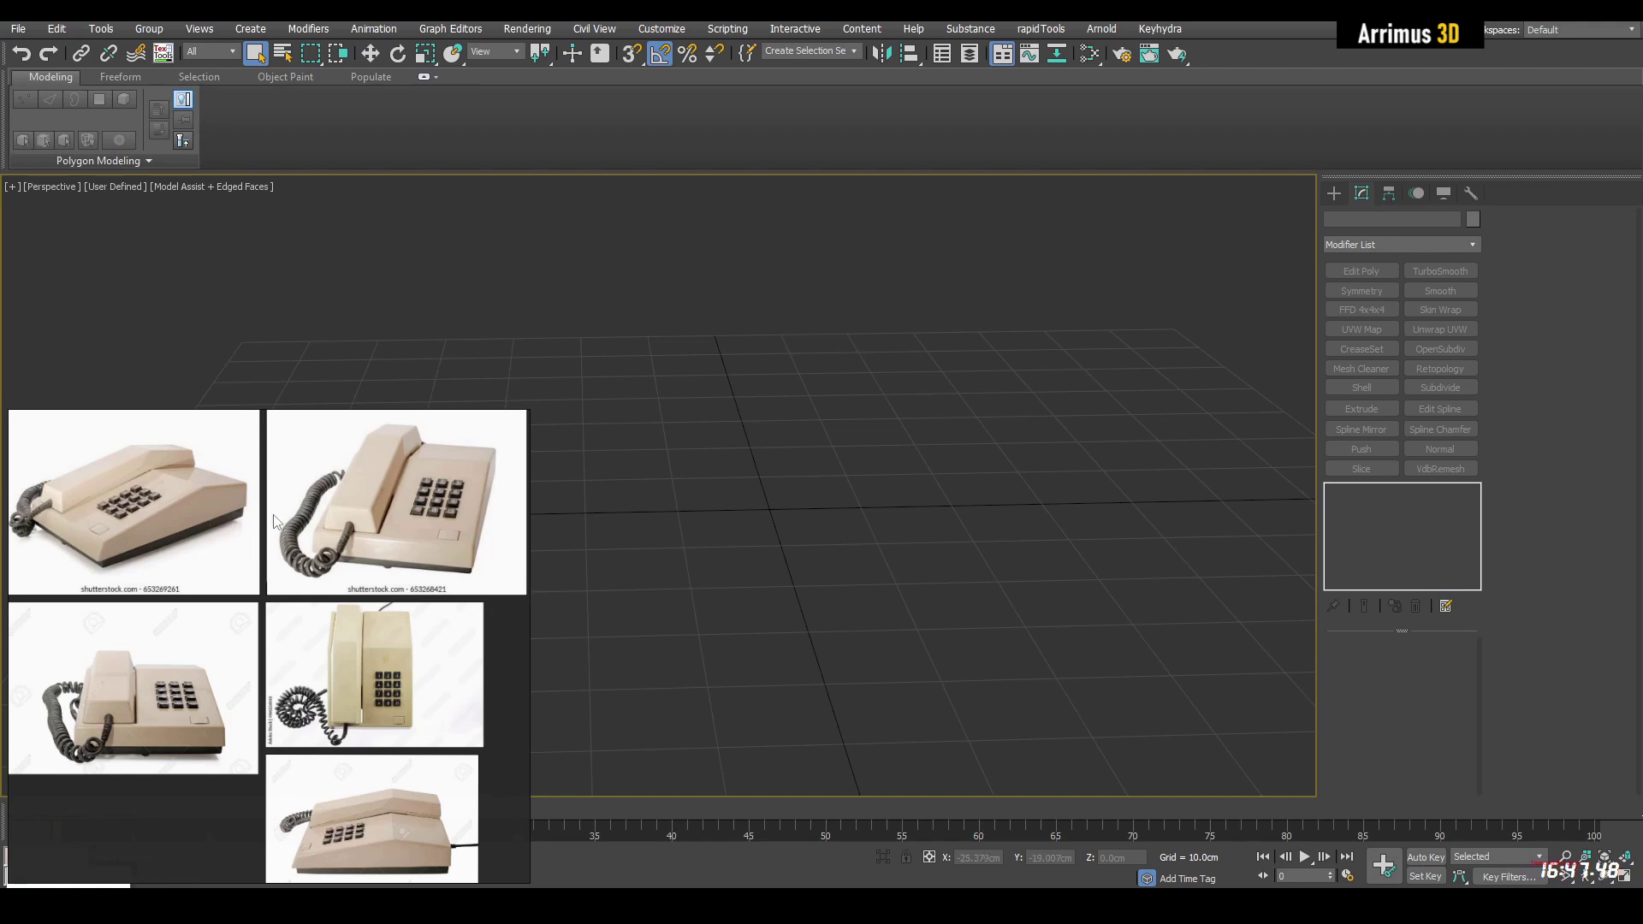
Step: Examine the telephone reference photos, focusing on the body's sloped front, keypad area and dark base
alt+middle_drag(678, 521, 852, 597)
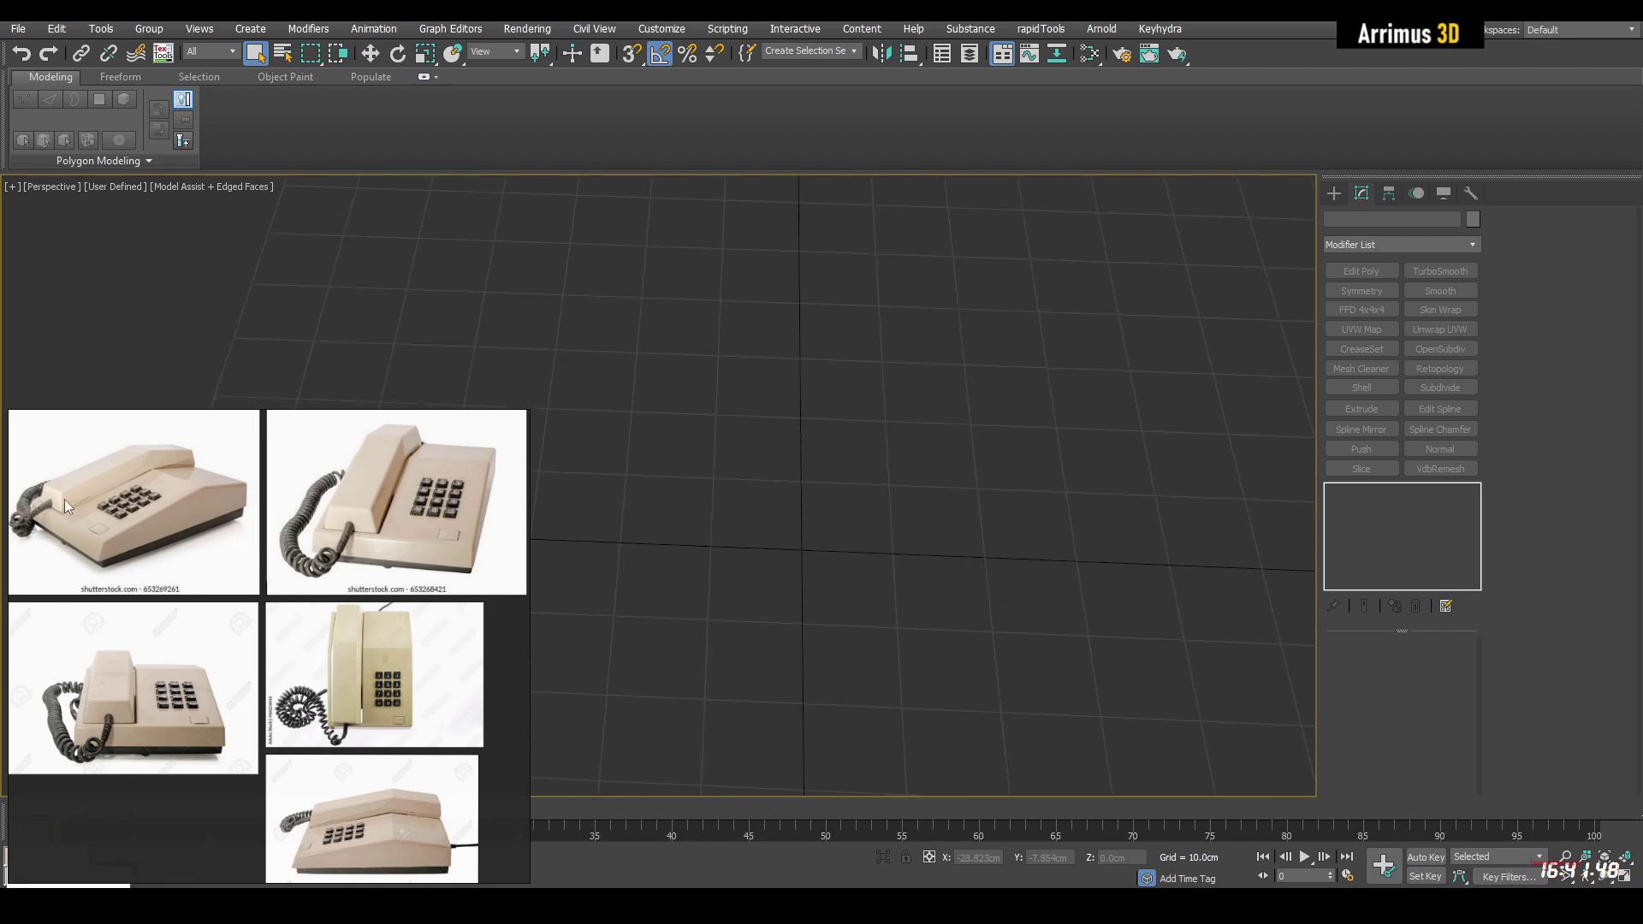
scroll(65, 503, up, 5)
scroll(185, 595, down, 2)
scroll(208, 598, up, 2)
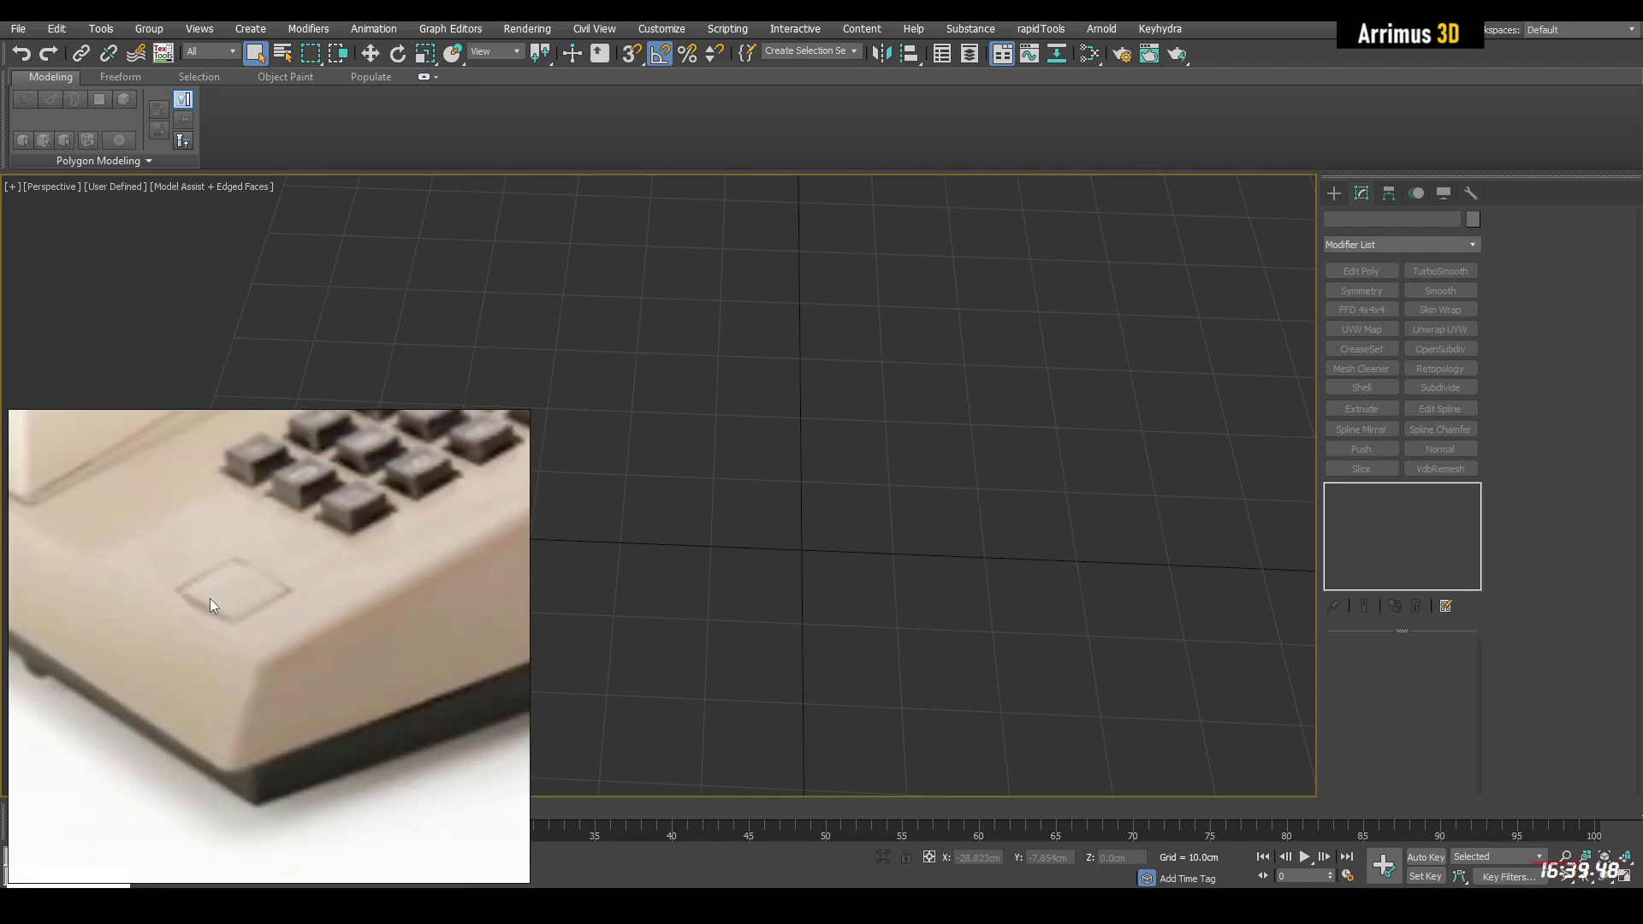
scroll(243, 588, down, 8)
middle_drag(361, 633, 293, 607)
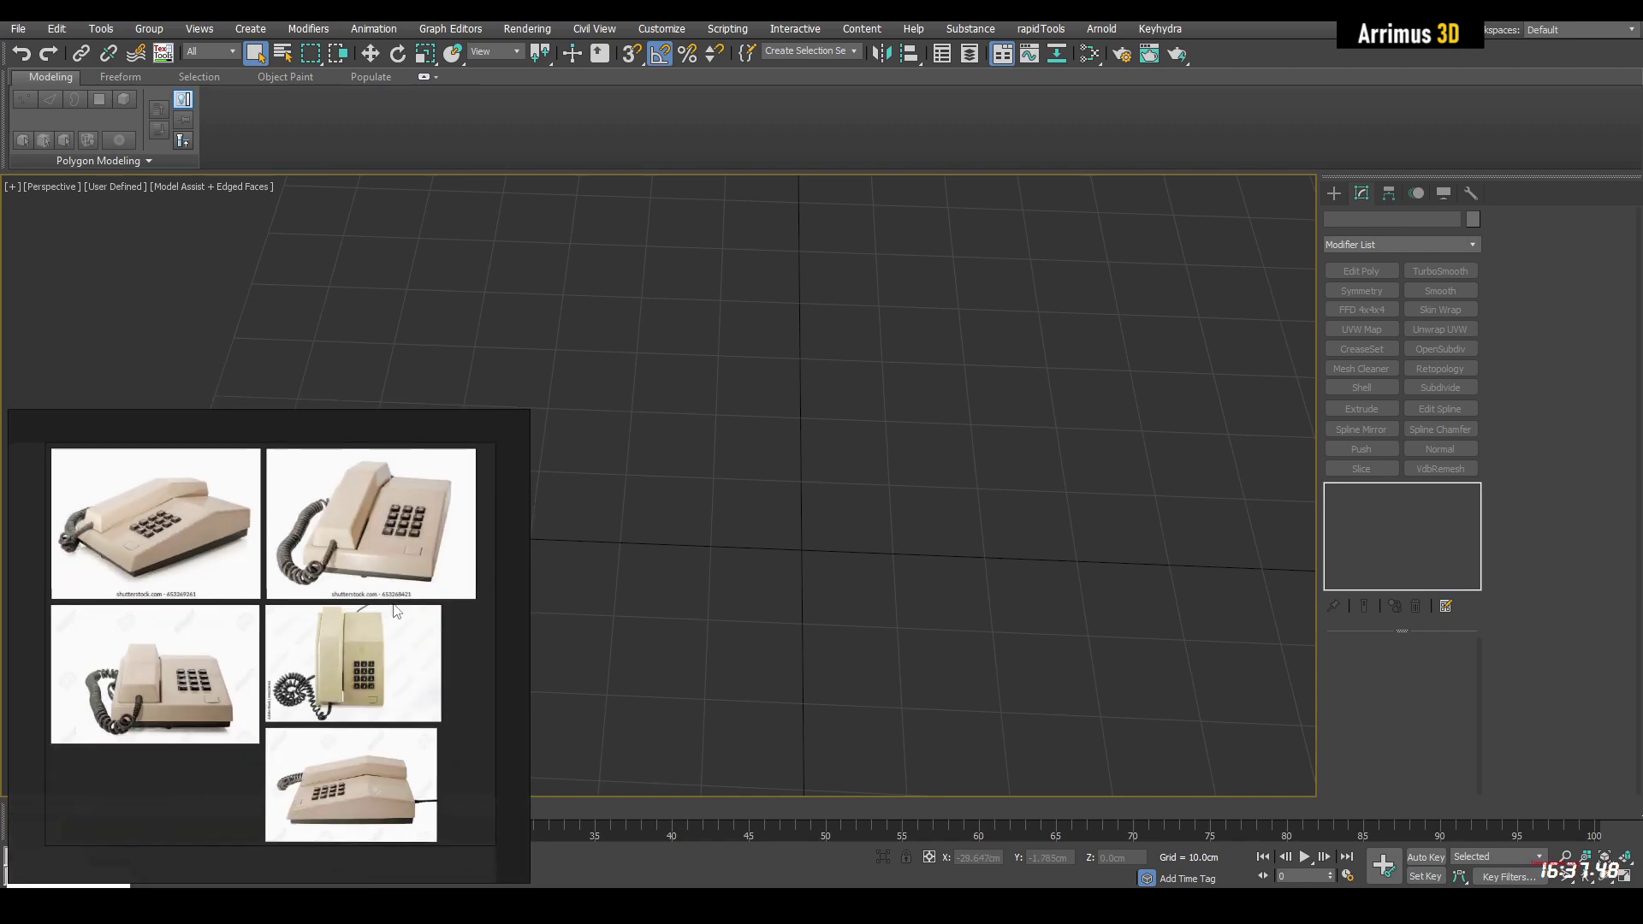
scroll(178, 500, up, 5)
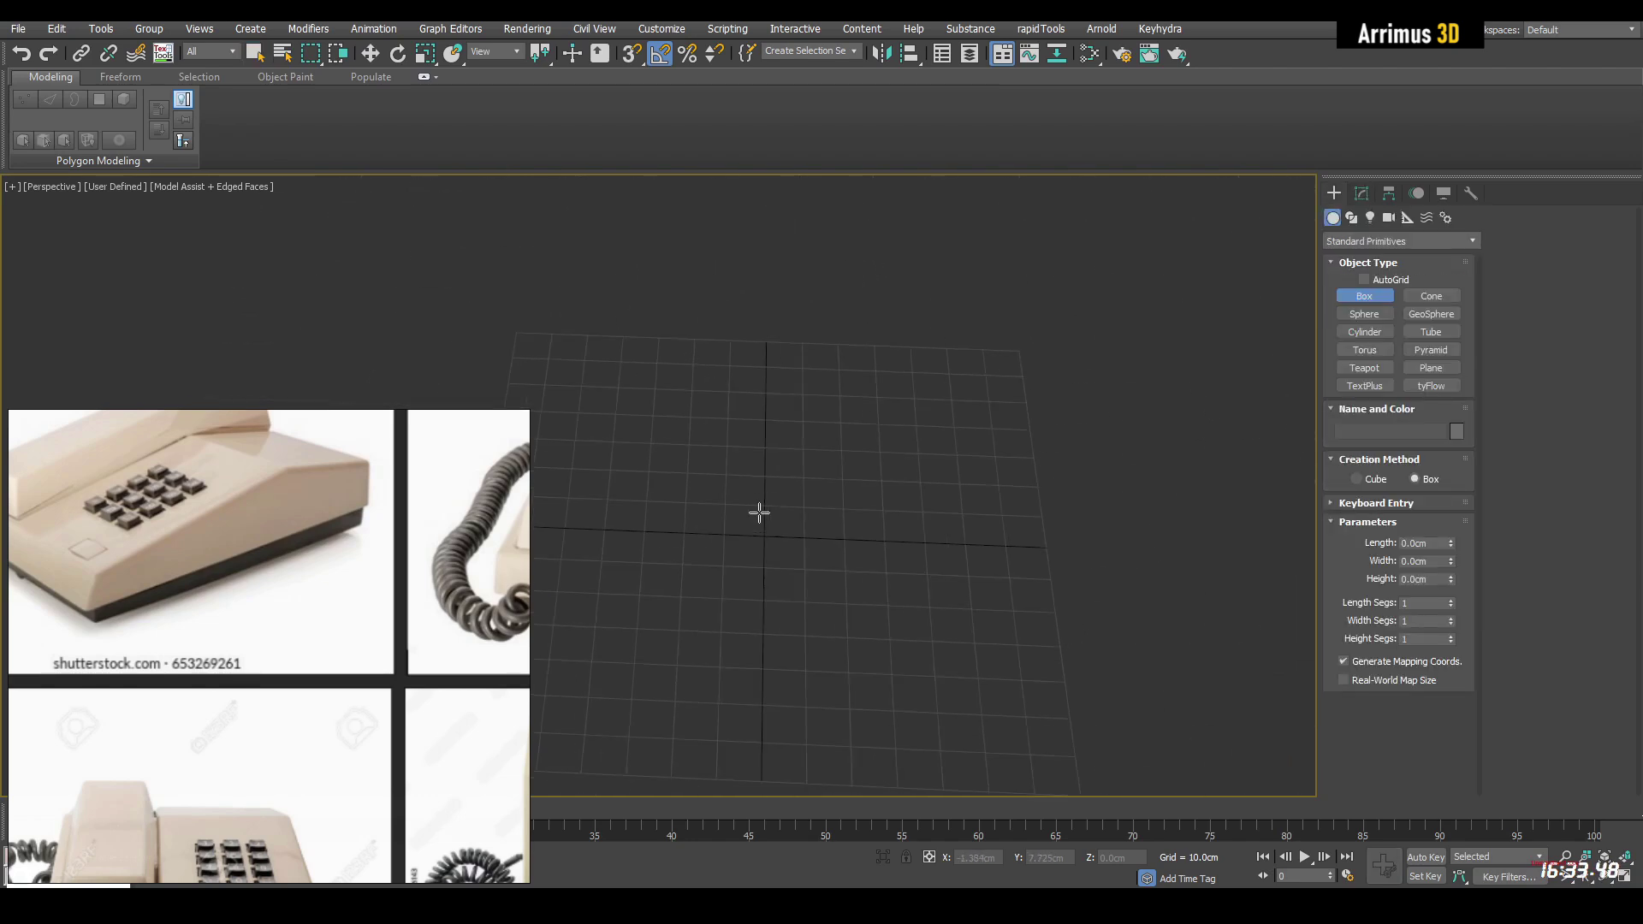
Step: Create a box primitive for the telephone base and centre it at X 0, Y 0
drag(691, 434, 876, 660)
click(867, 573)
right_click(868, 574)
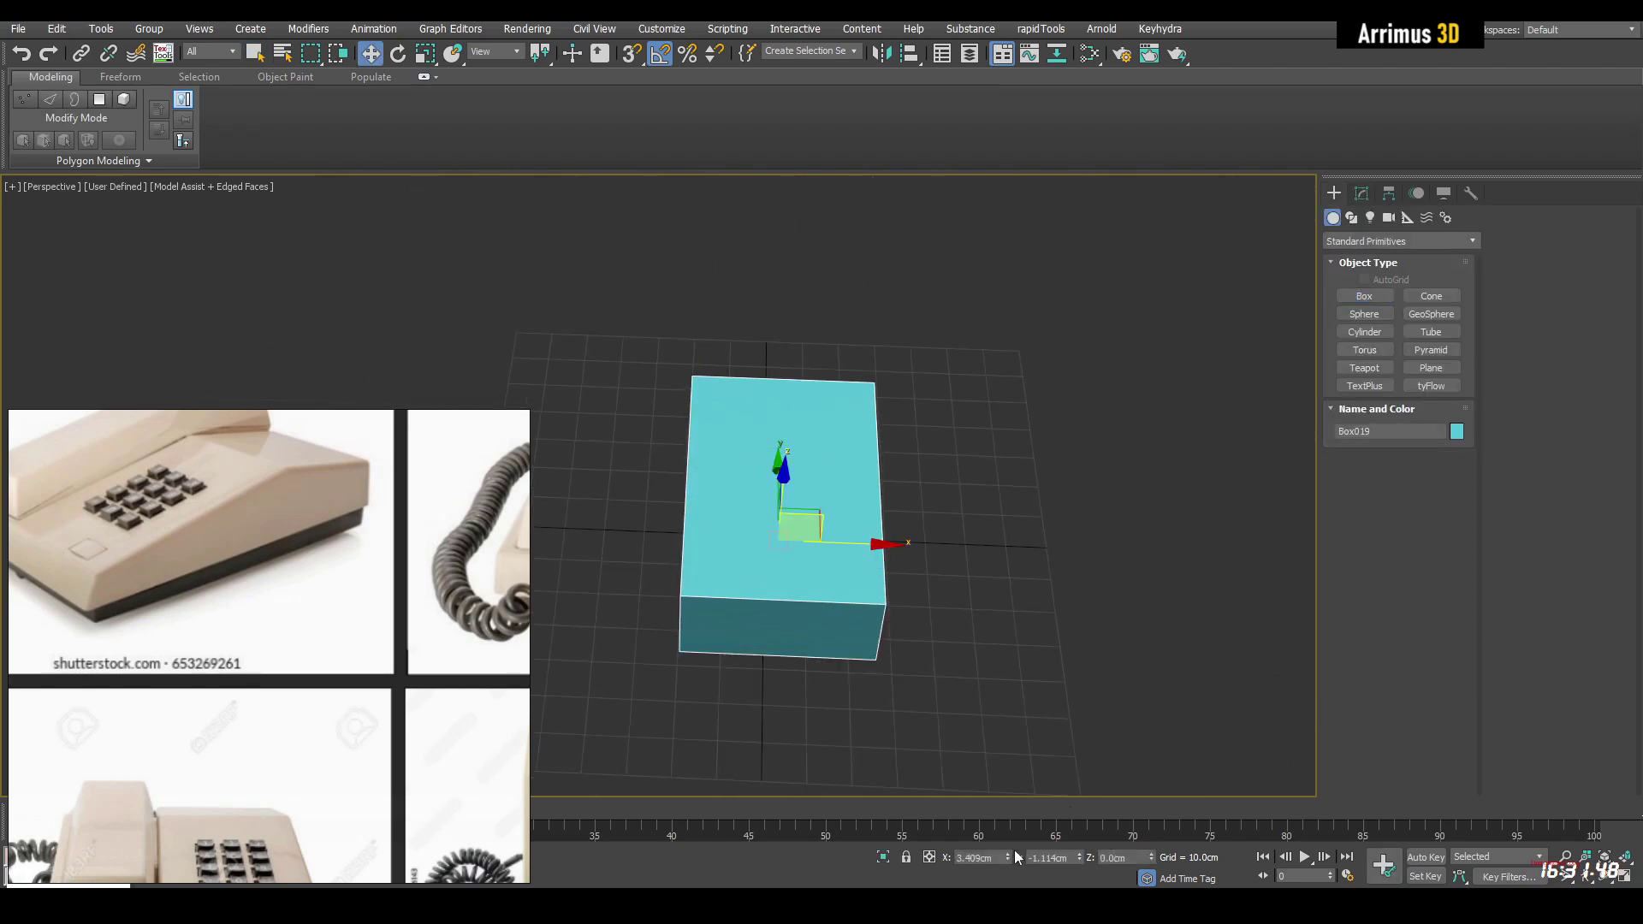
right_click(1008, 858)
right_click(1080, 858)
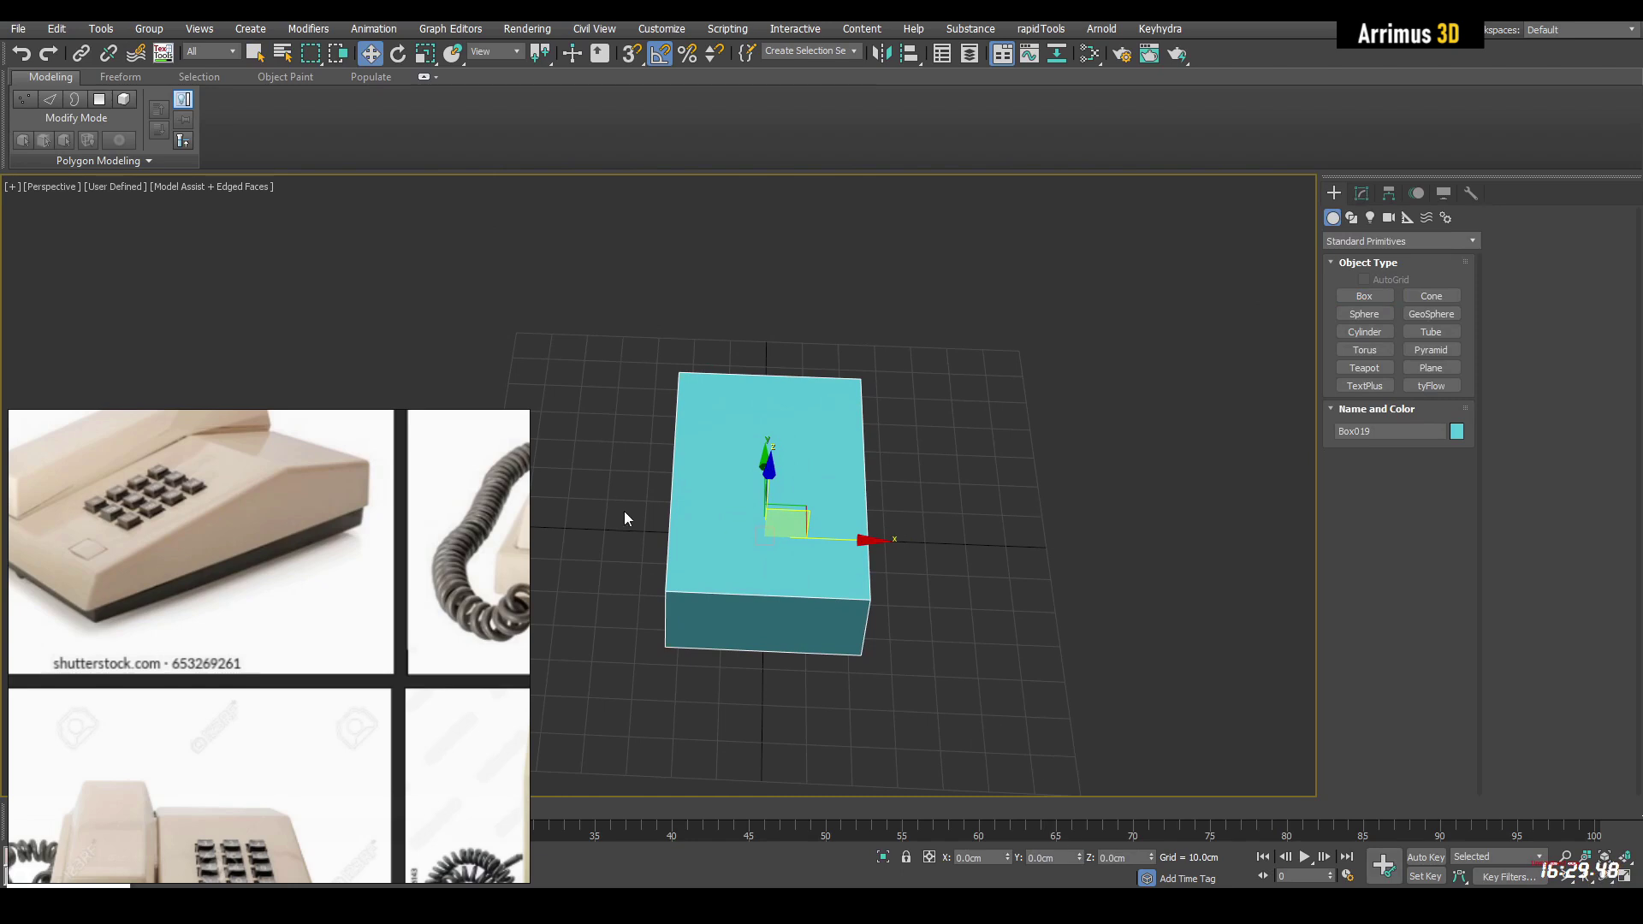
Step: Add an Edit Poly modifier to the box and select its upper front edge
alt+middle_drag(835, 519, 884, 517)
scroll(848, 522, up, 2)
key(1)
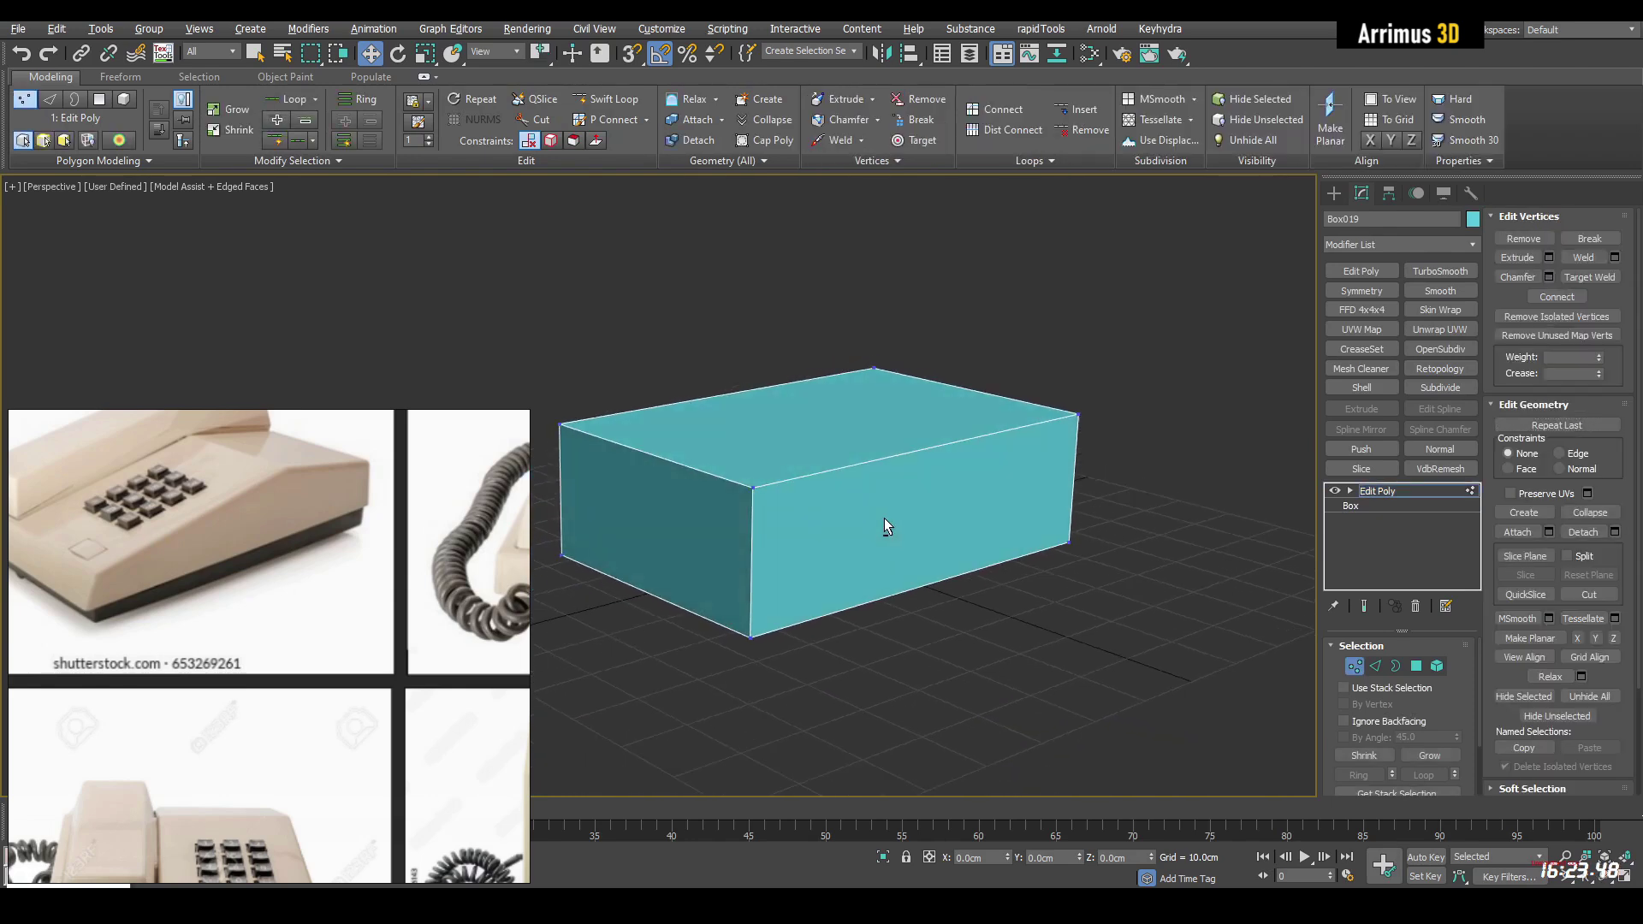
key(2)
click(709, 476)
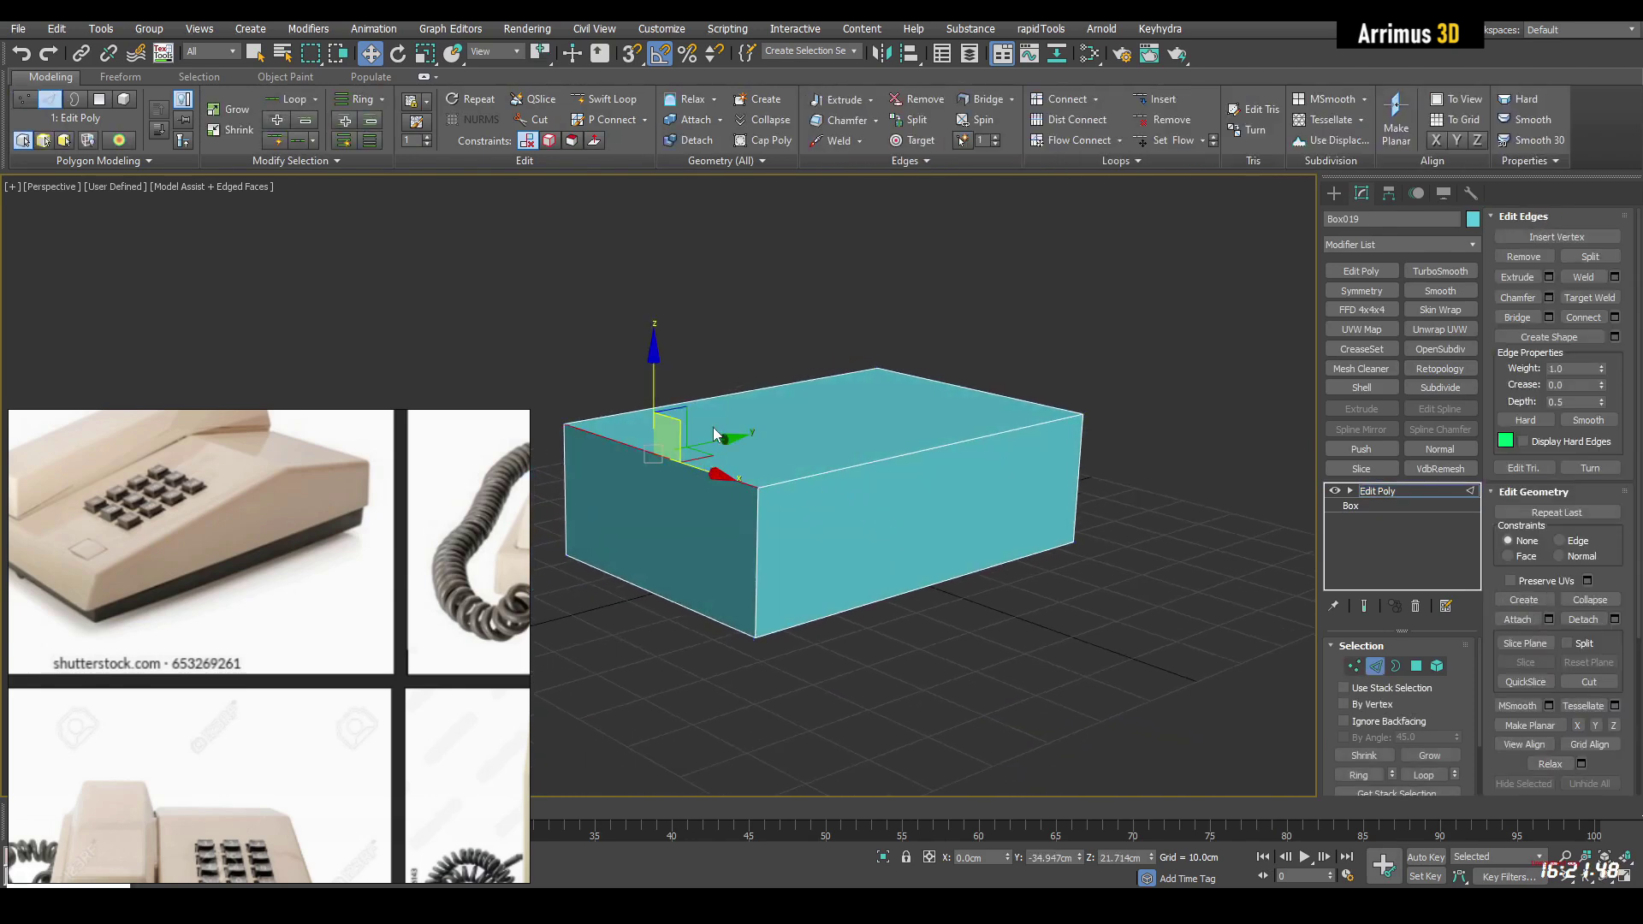
alt+middle_drag(709, 476, 713, 431)
key(2)
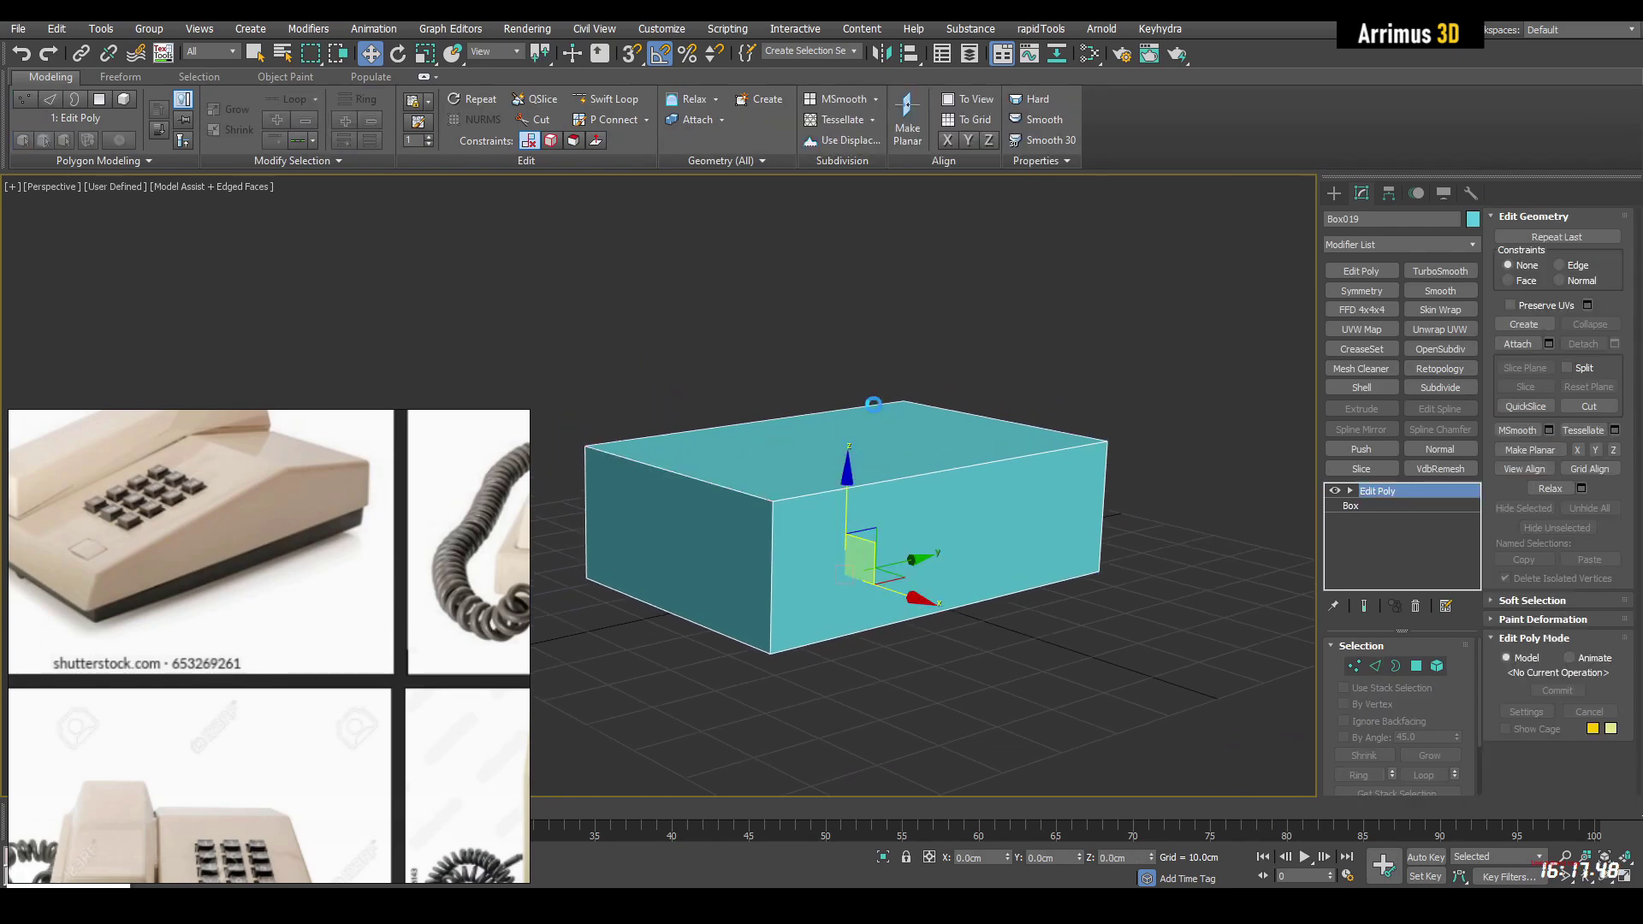
Step: Clone the box in place and add another Edit Poly modifier to the copy
key(ctrl+v)
click(774, 518)
key(shift+e)
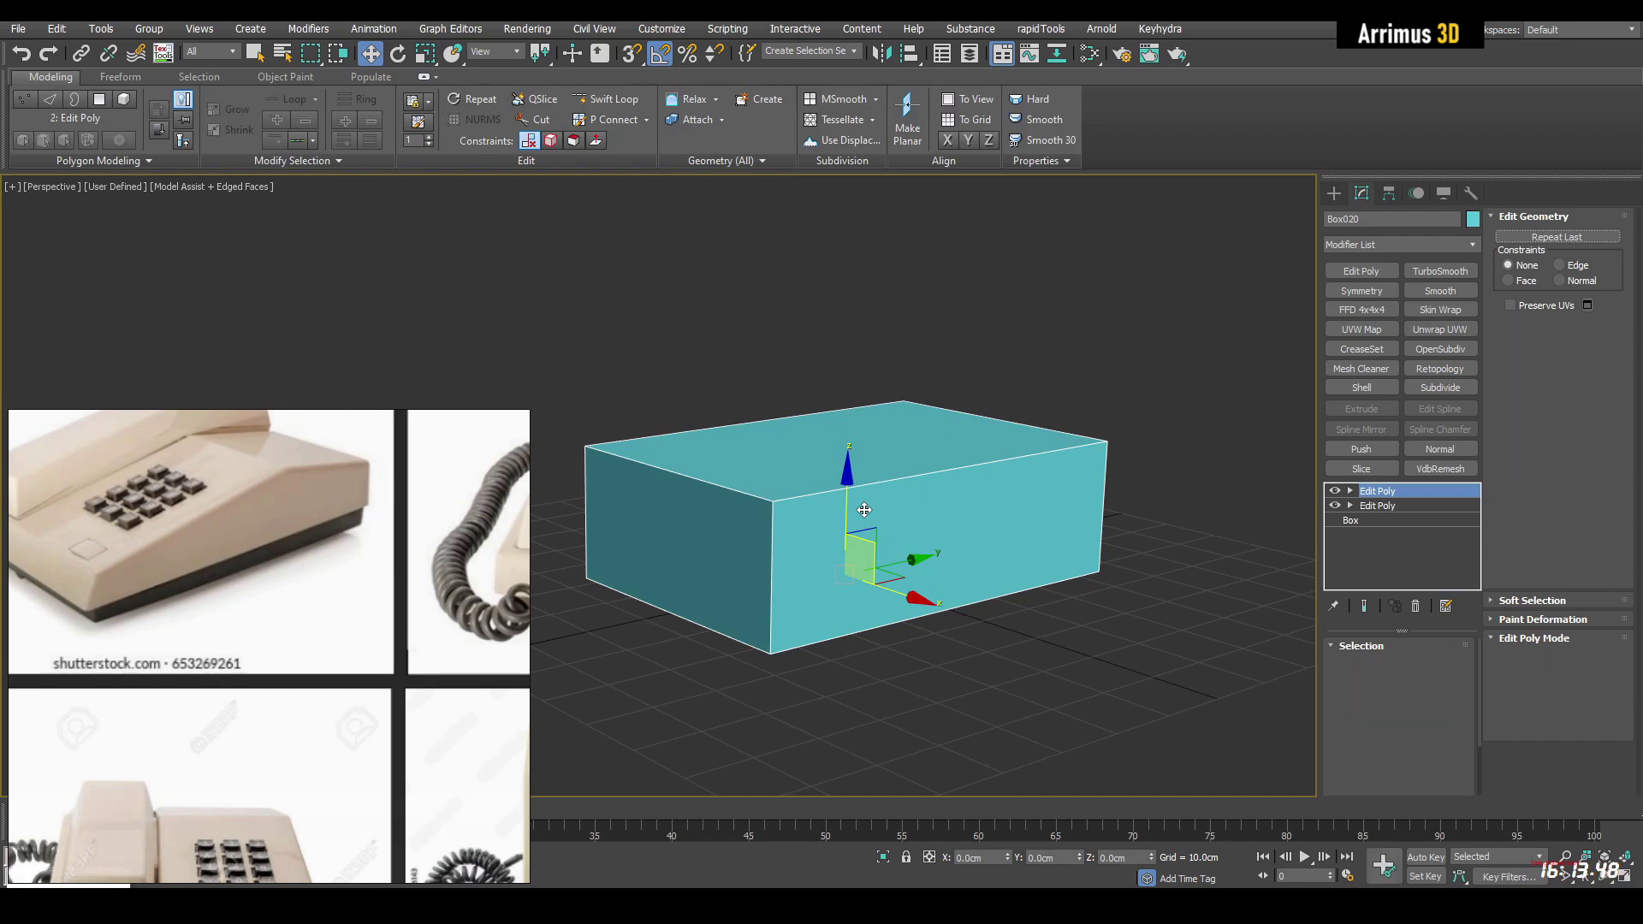
Step: Scale up all vertices of the copy and raise them above the base as the telephone's wider upper body
key(1)
key(ctrl+a)
key(r)
drag(854, 524, 852, 372)
key(w)
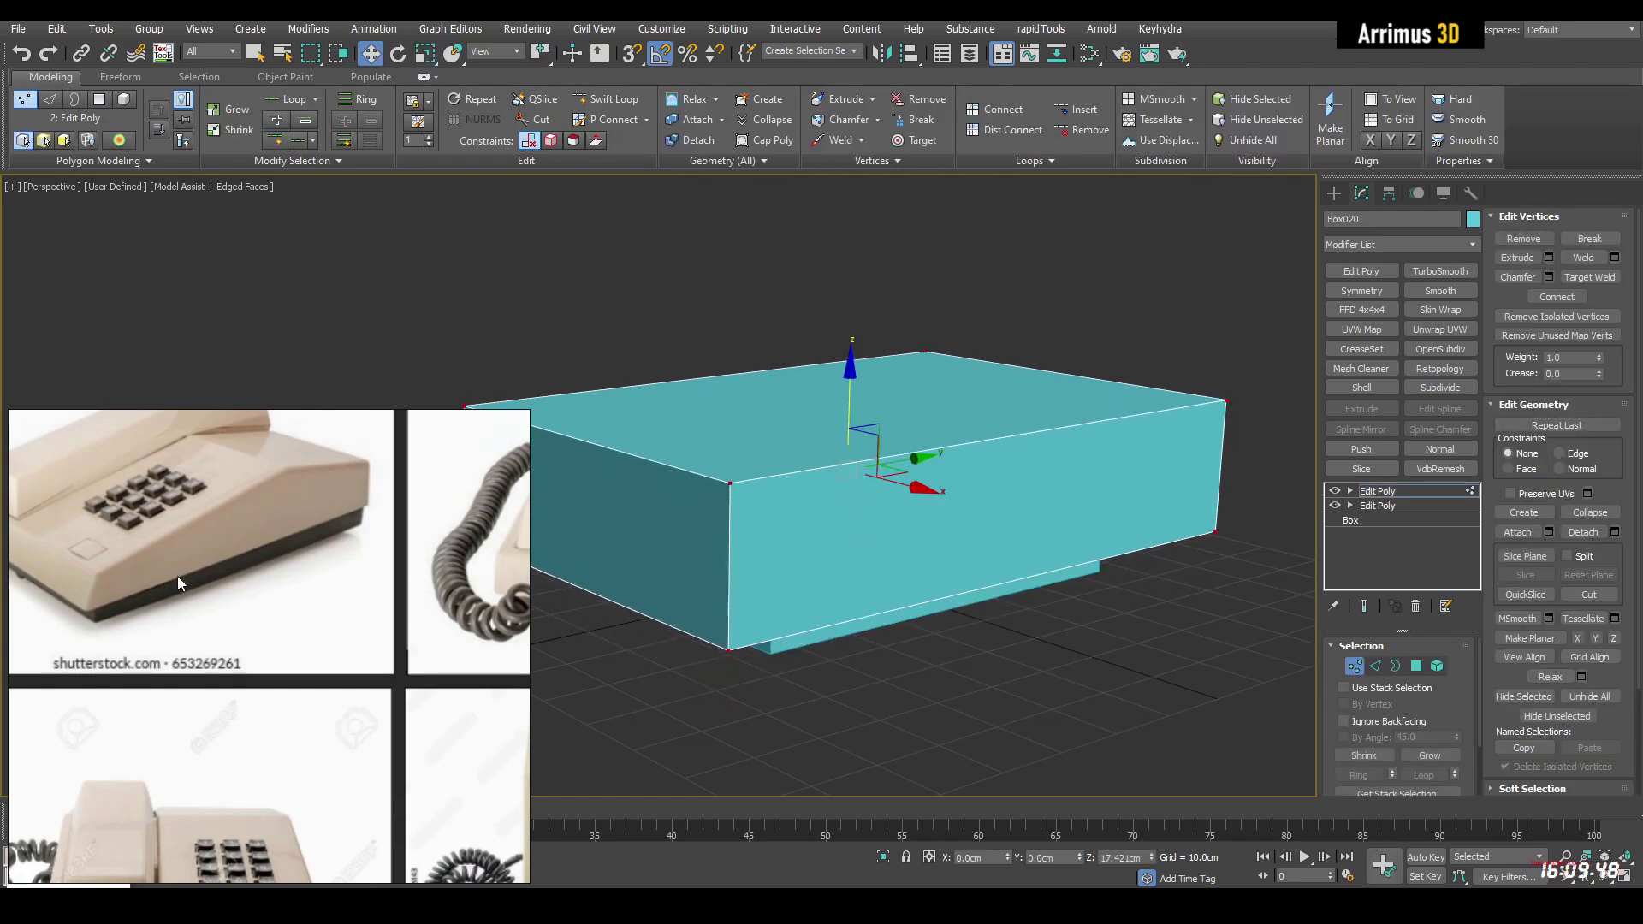
key(1)
alt+middle_drag(830, 545, 817, 561)
drag(840, 449, 842, 453)
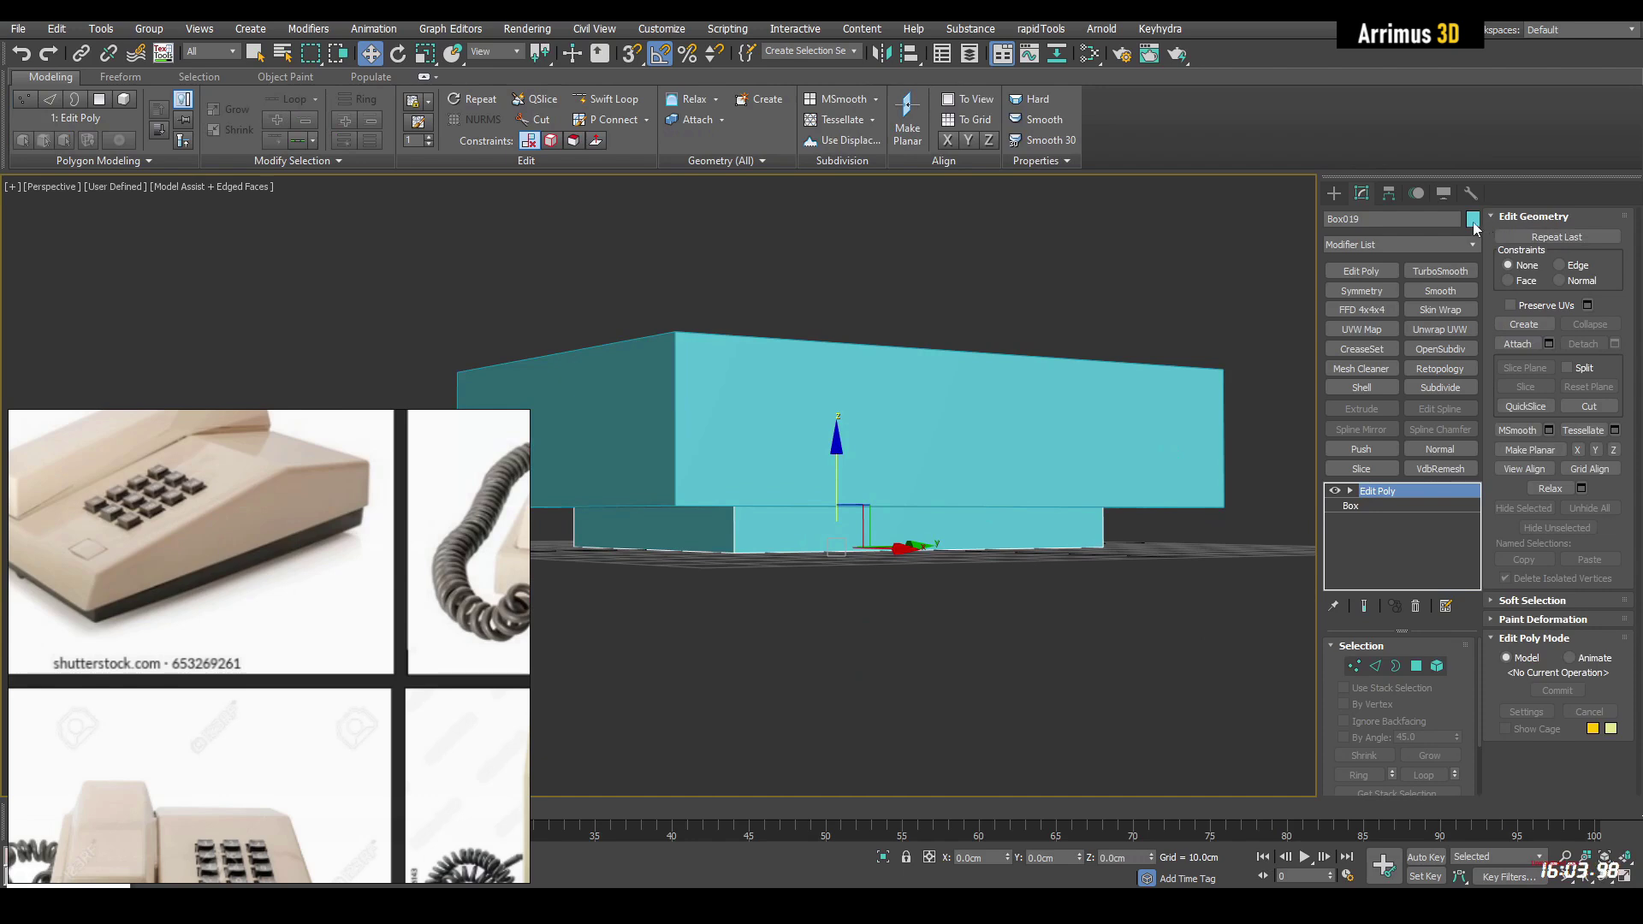
Step: Set the base box's object color to near-black and the upper body's to pale yellow
click(1473, 220)
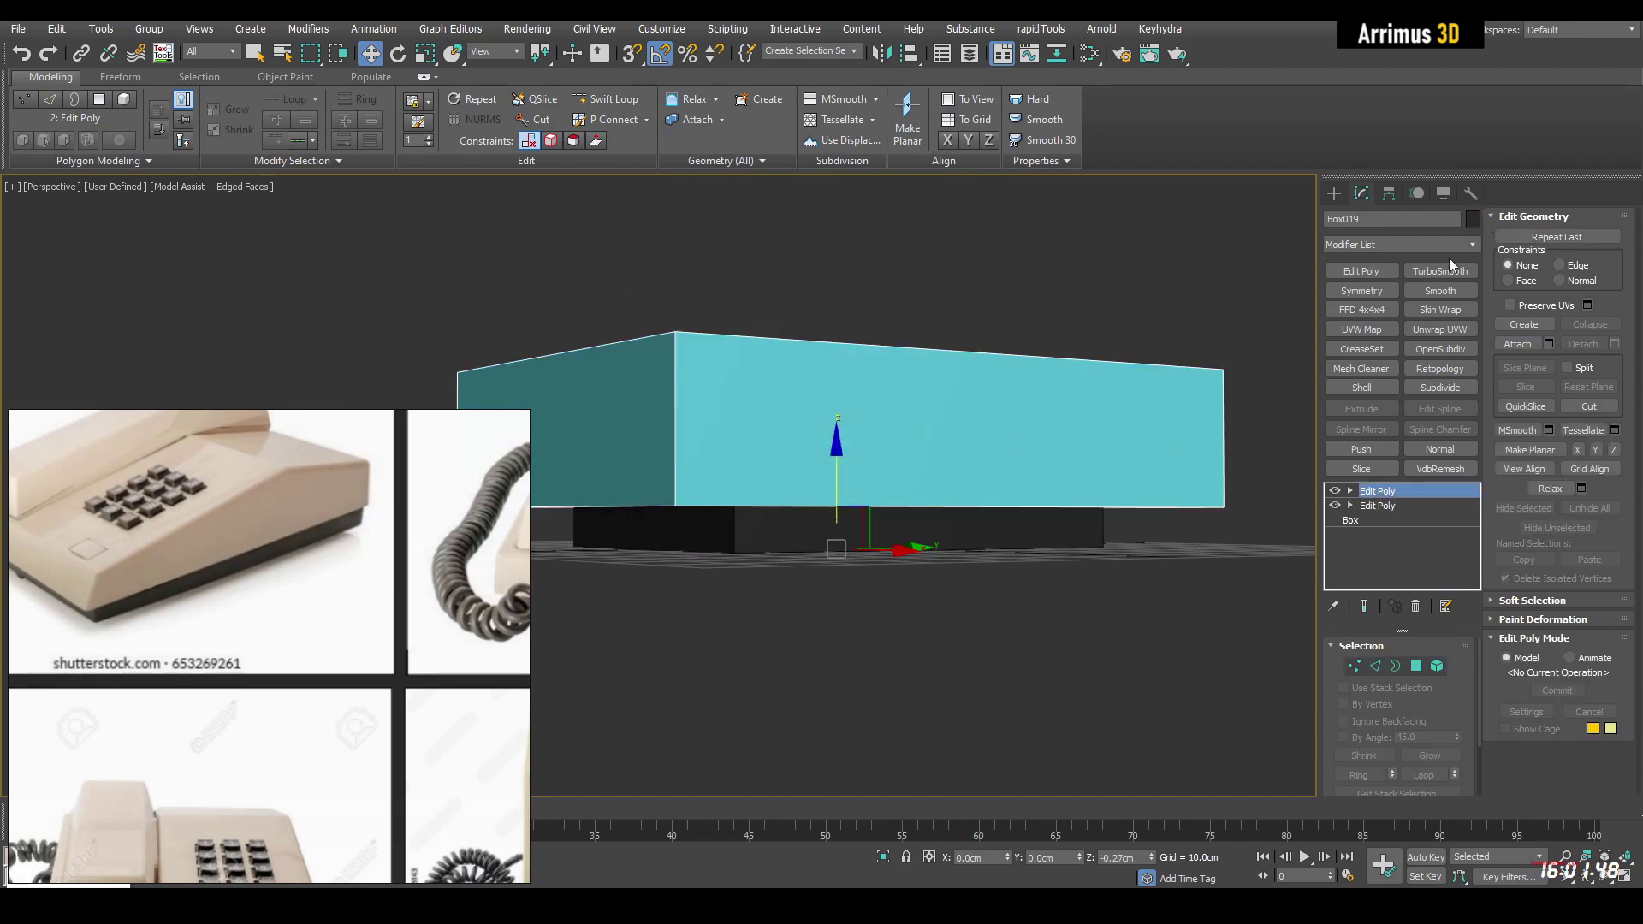
click(1473, 223)
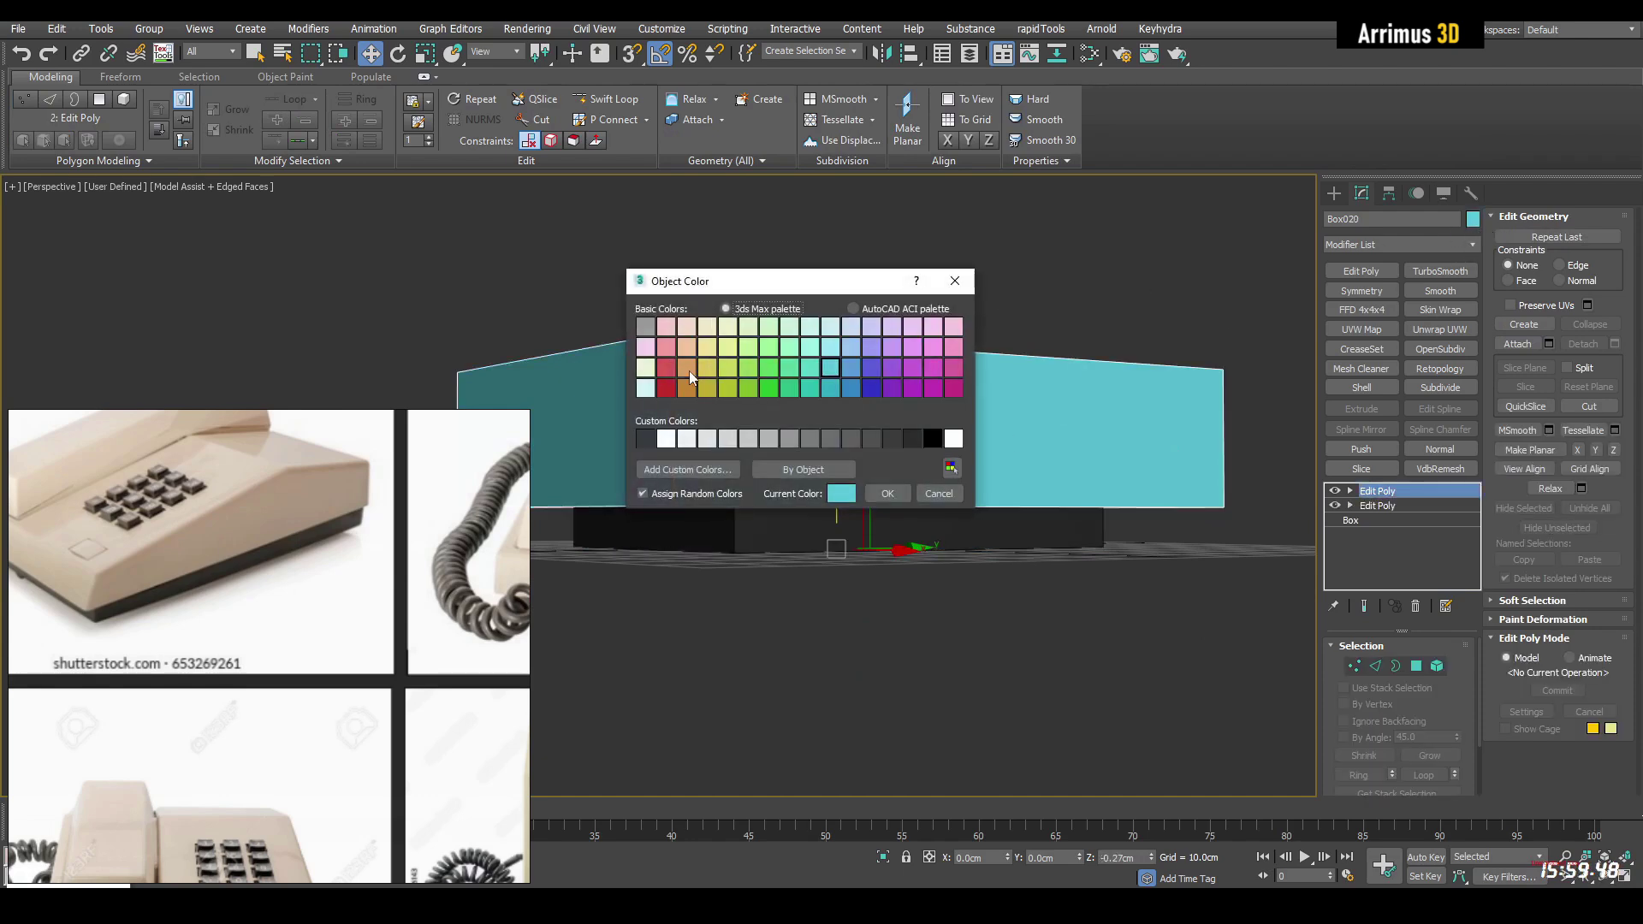
click(888, 493)
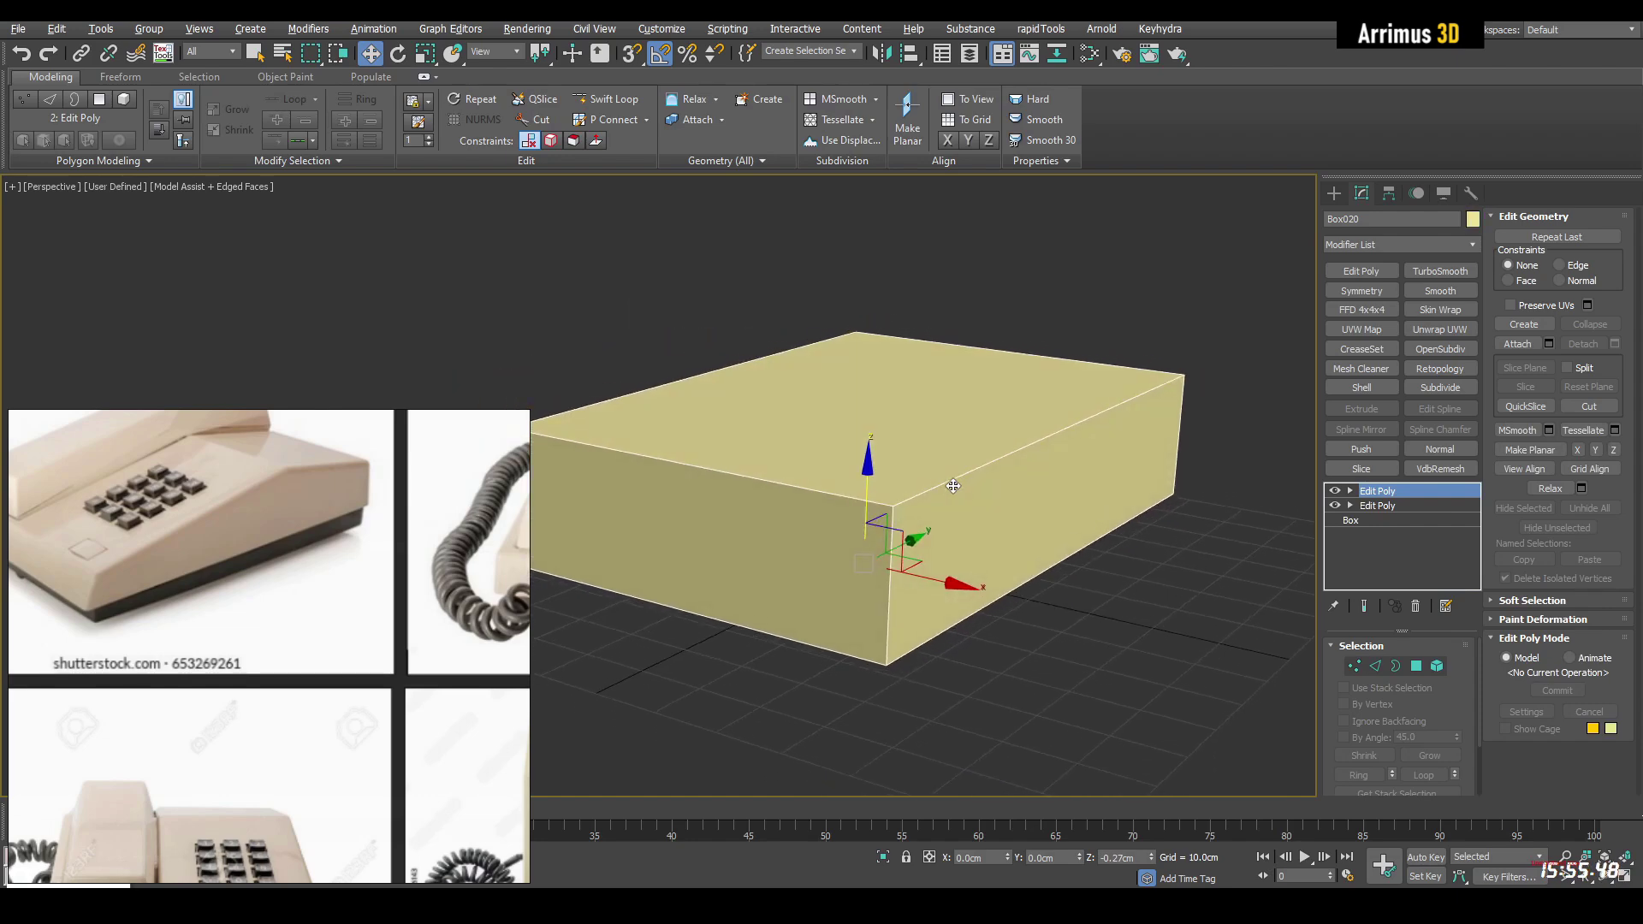
Step: Move the upper body's top front edge back and down to about Y -41.5 cm, Z 20.9 cm, giving it a sloped front
key(2)
click(818, 491)
alt+middle_drag(804, 485, 865, 476)
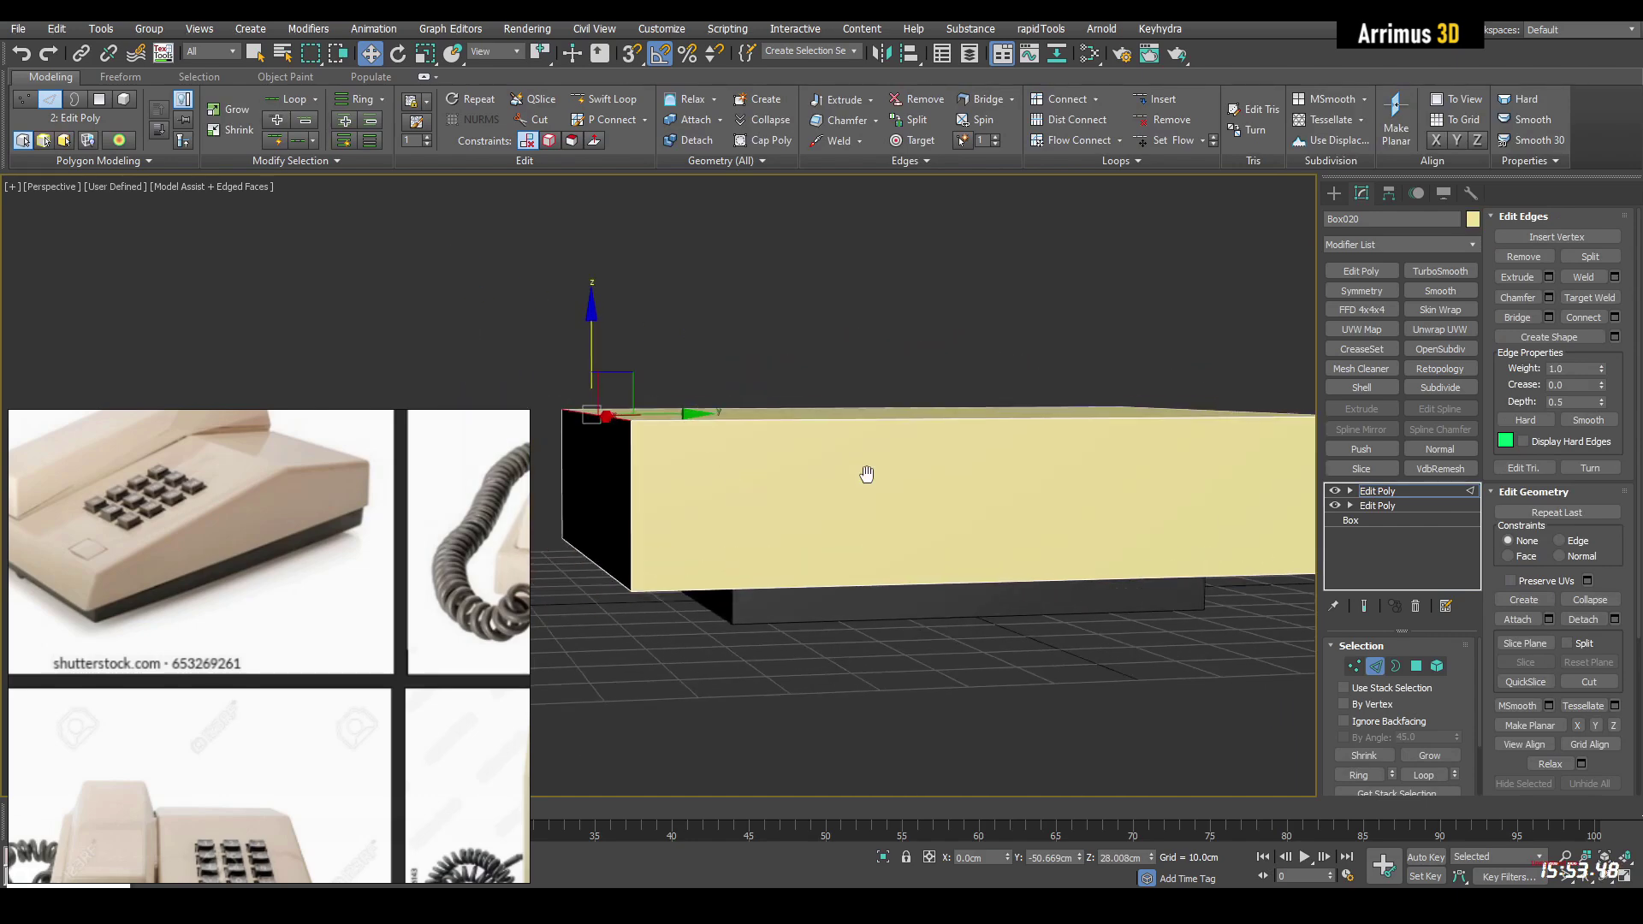
drag(622, 375, 680, 421)
middle_drag(862, 434, 781, 429)
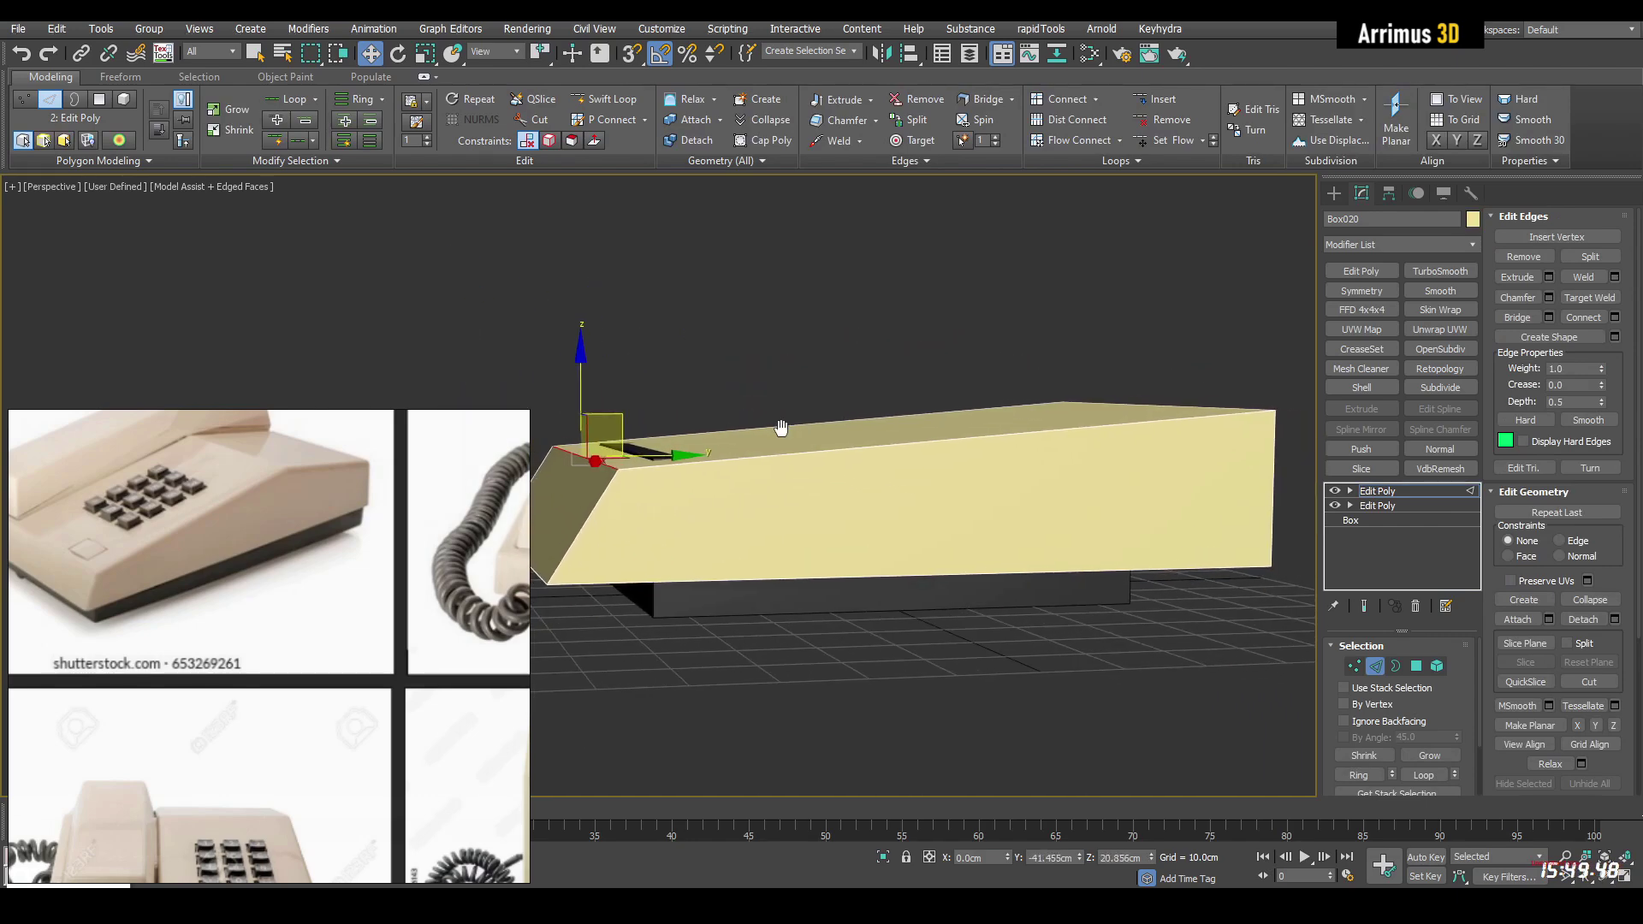
Step: Lower the dark base's top polygon to about Z 7.8 cm so it fits beneath the upper body
key(2)
click(826, 600)
key(4)
click(640, 451)
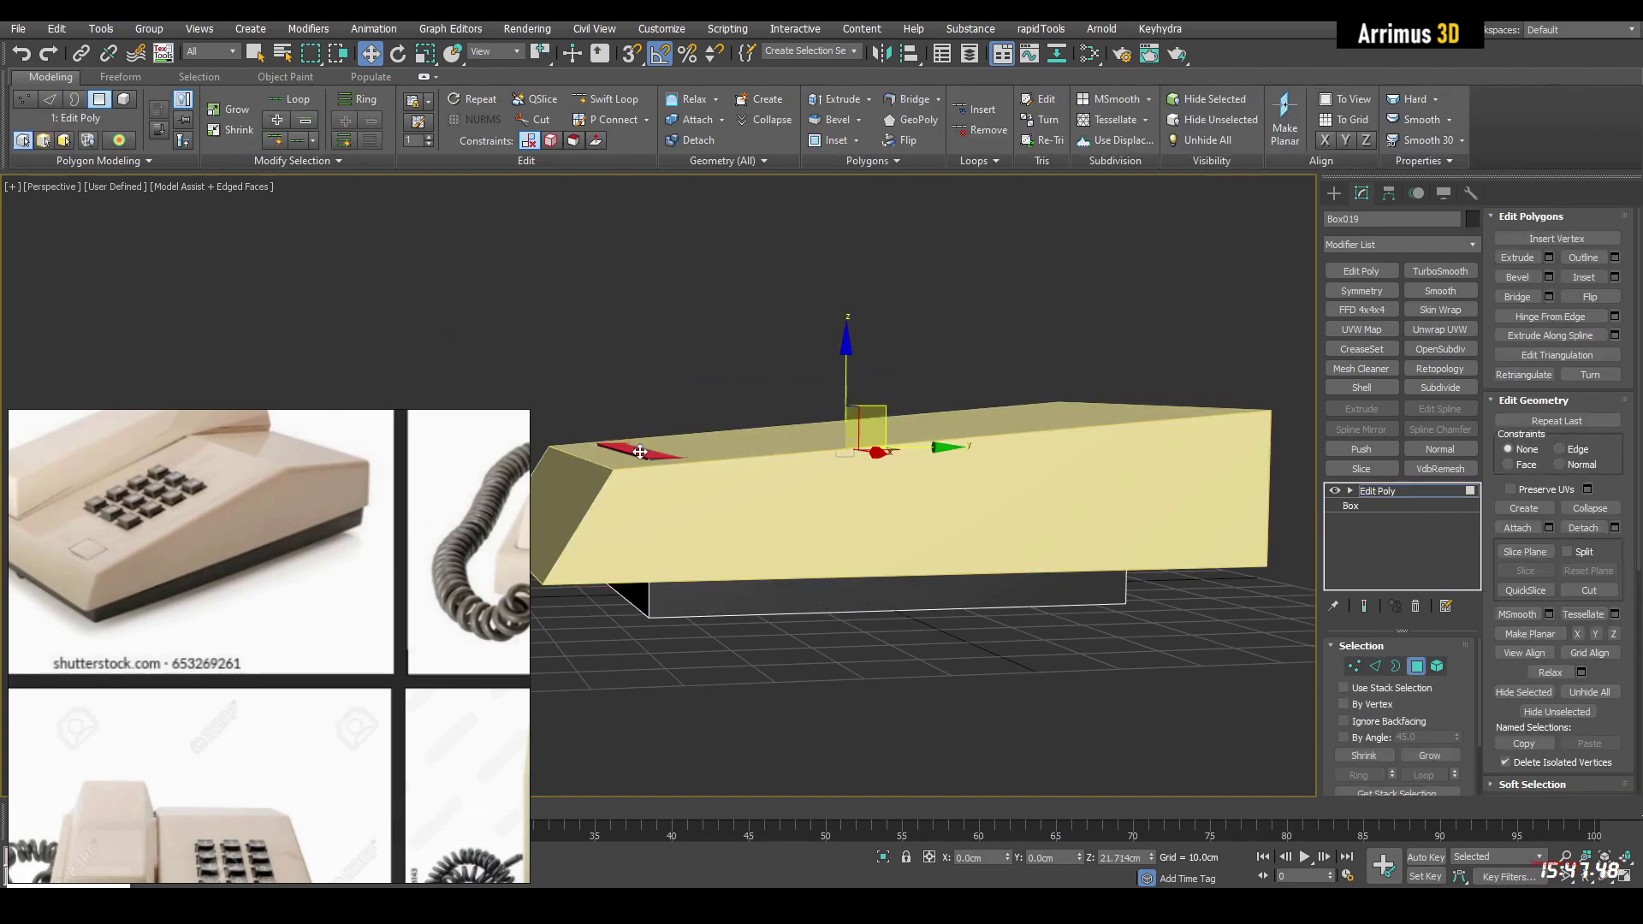
drag(842, 404, 840, 463)
alt+middle_drag(841, 445, 880, 305)
key(F3)
key(ctrl+z)
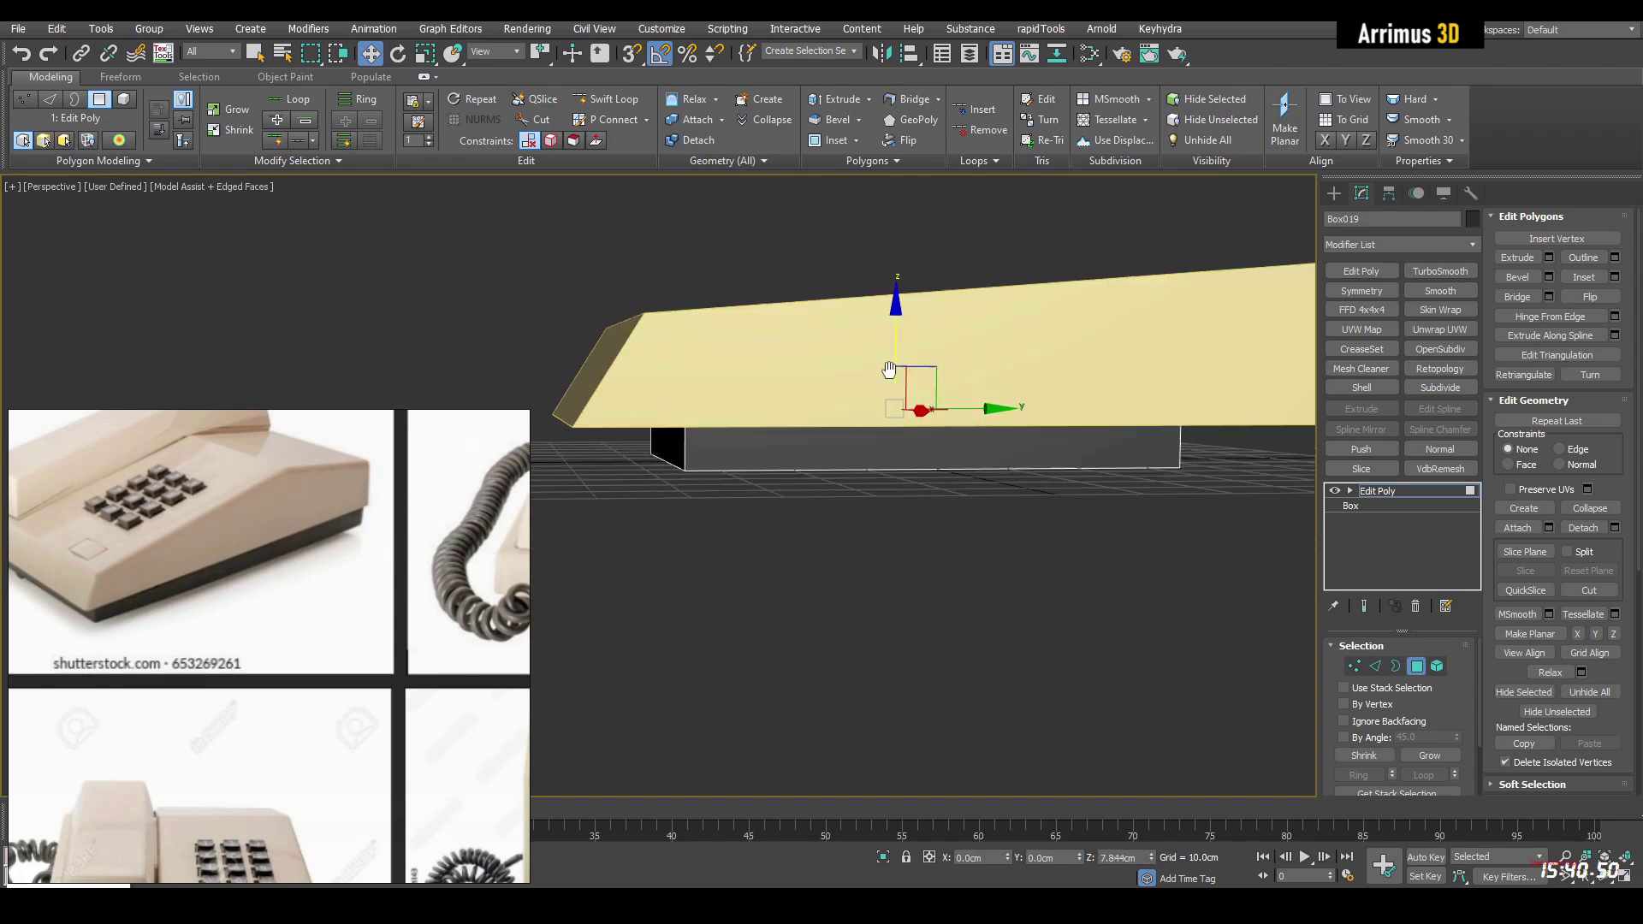
alt+middle_drag(822, 389, 850, 403)
key(4)
Step: Insert a Swift Loop edge loop across the width of the upper body, in its rear half
key(q)
key(2)
alt+middle_drag(1018, 409, 1094, 408)
key(w)
key(alt+shift+w)
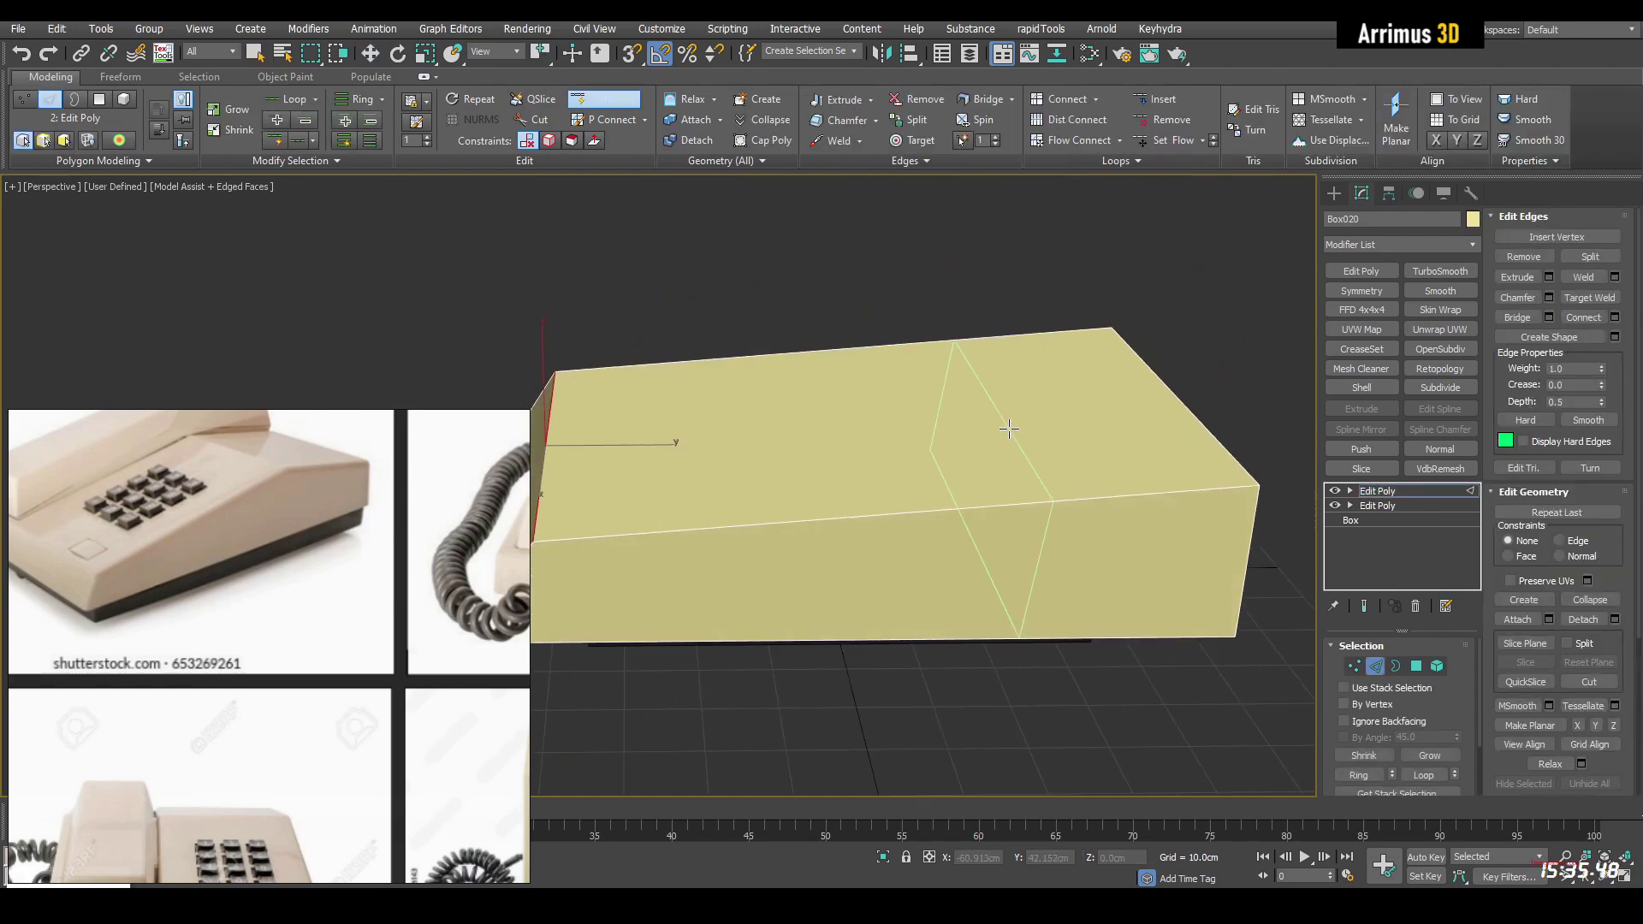
click(973, 451)
right_click(1179, 400)
Step: Lower the upper body's top rear edge to about Z 19.2 cm so the back slopes downward
click(1176, 393)
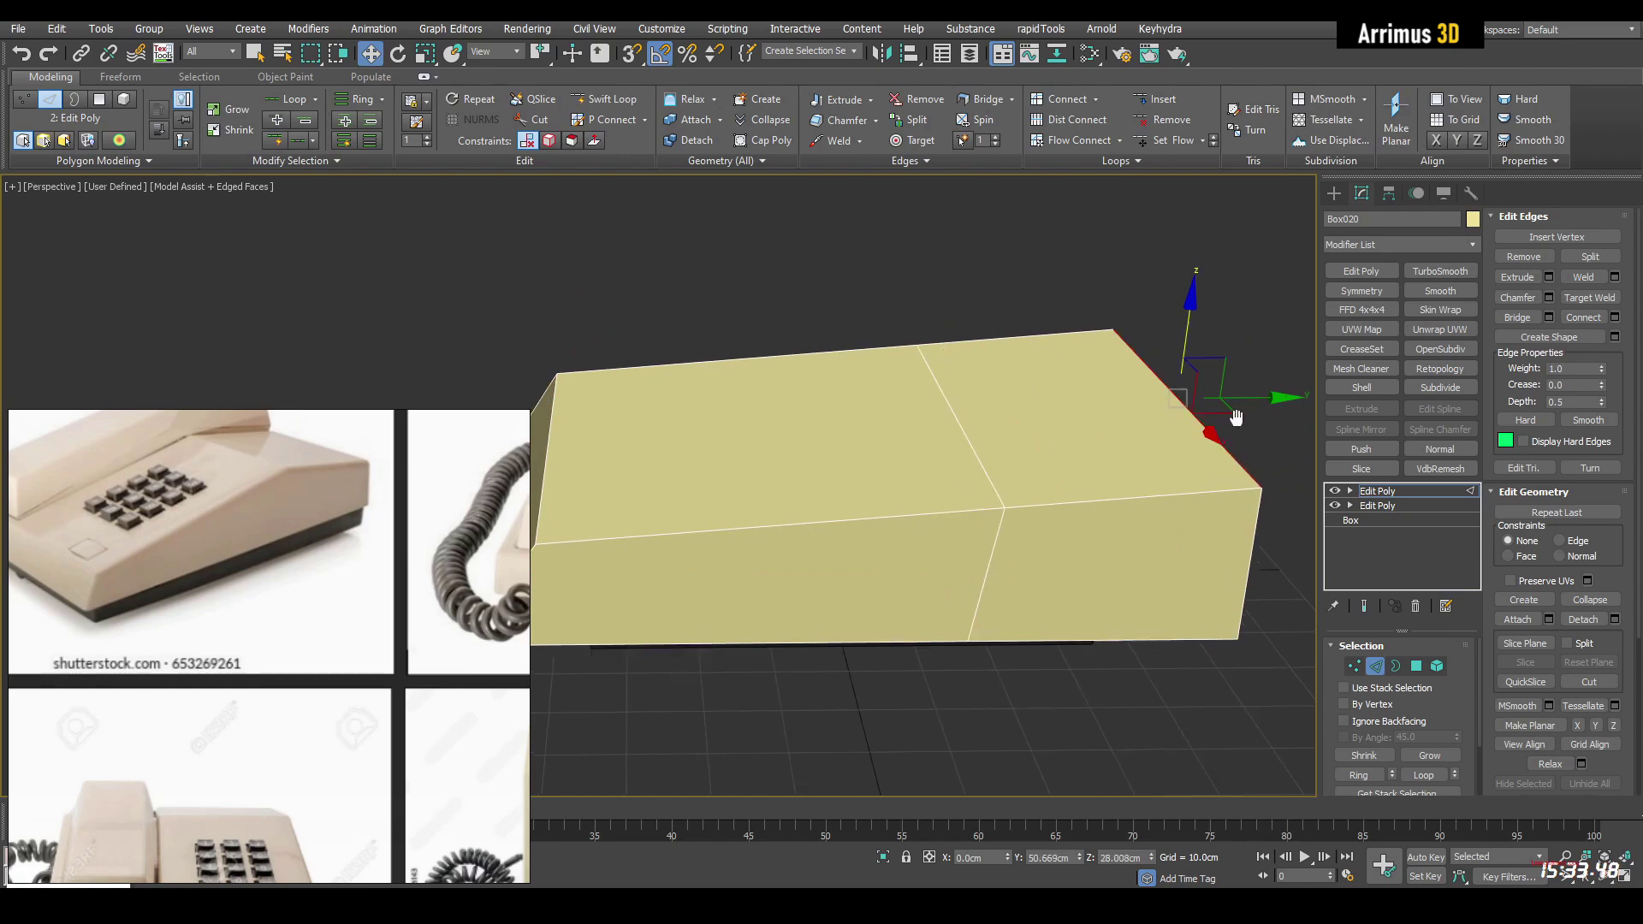
alt+middle_drag(1176, 394, 1066, 313)
drag(962, 187, 960, 253)
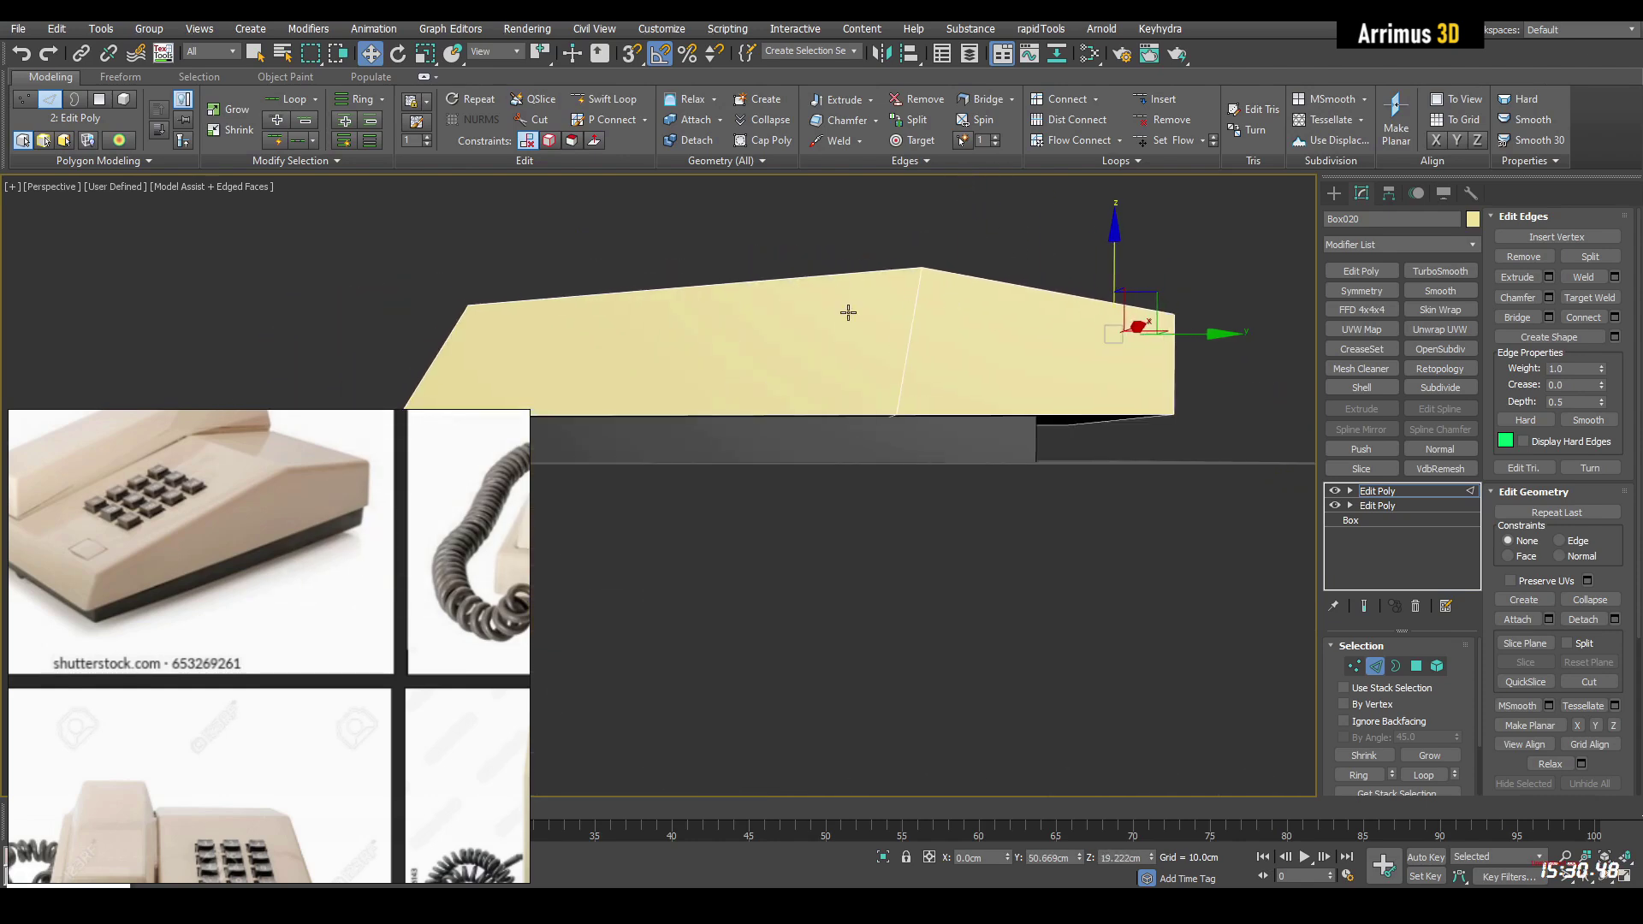
alt+middle_drag(847, 312, 689, 396)
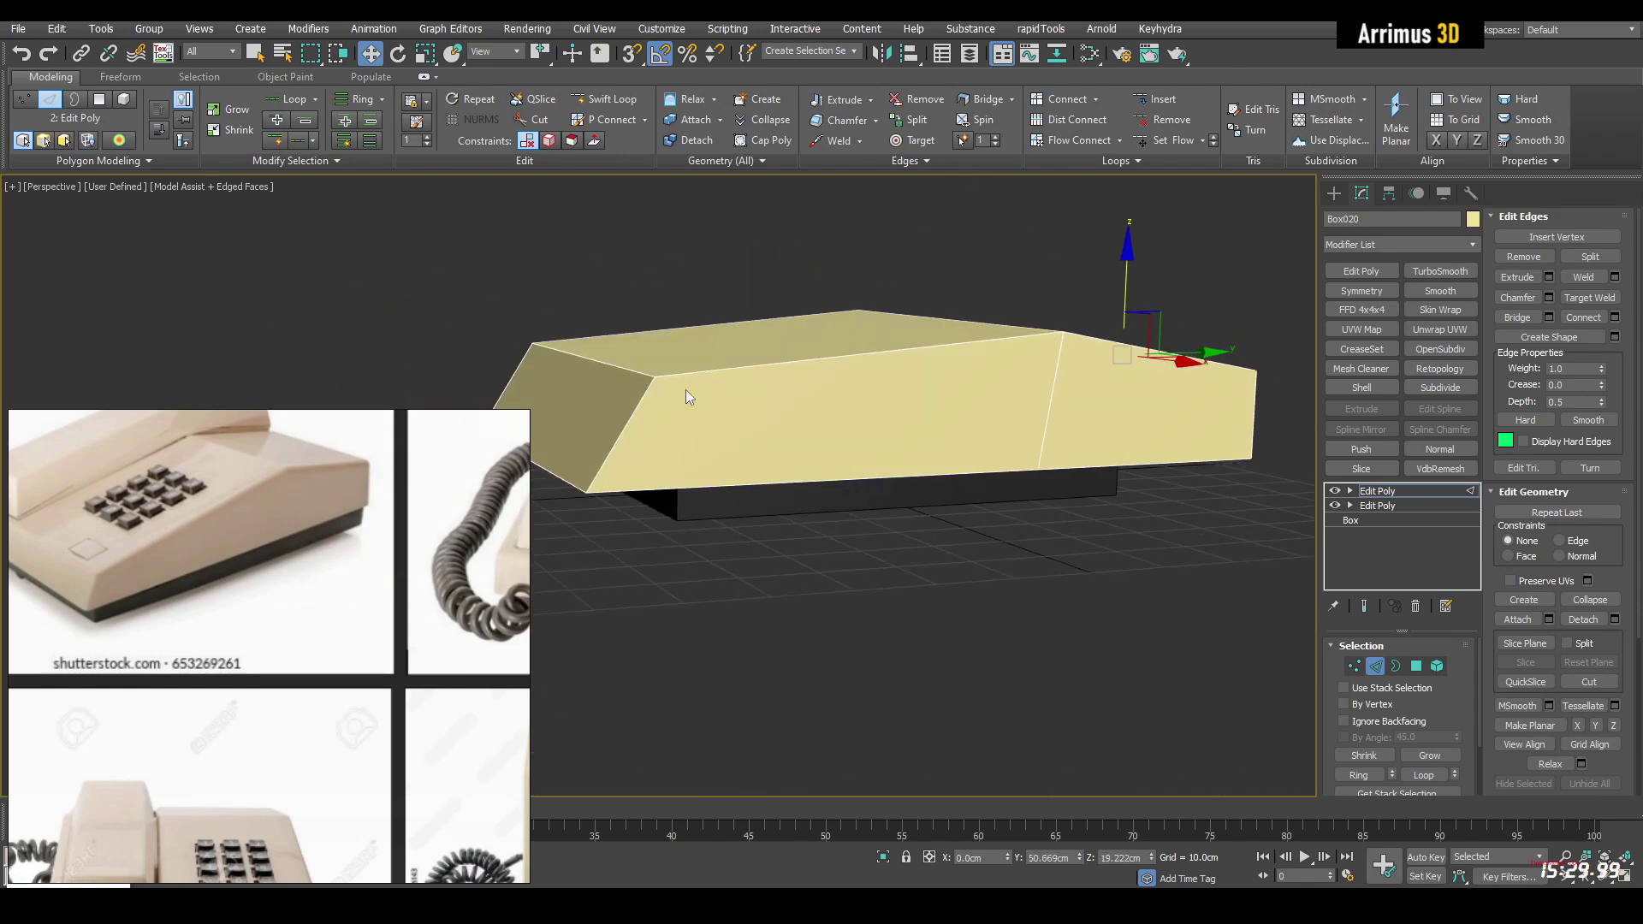
Step: Move the upper body's top front edge forward and down to about Y -44.6 cm, Z 16.4 cm
click(628, 373)
drag(625, 323, 603, 350)
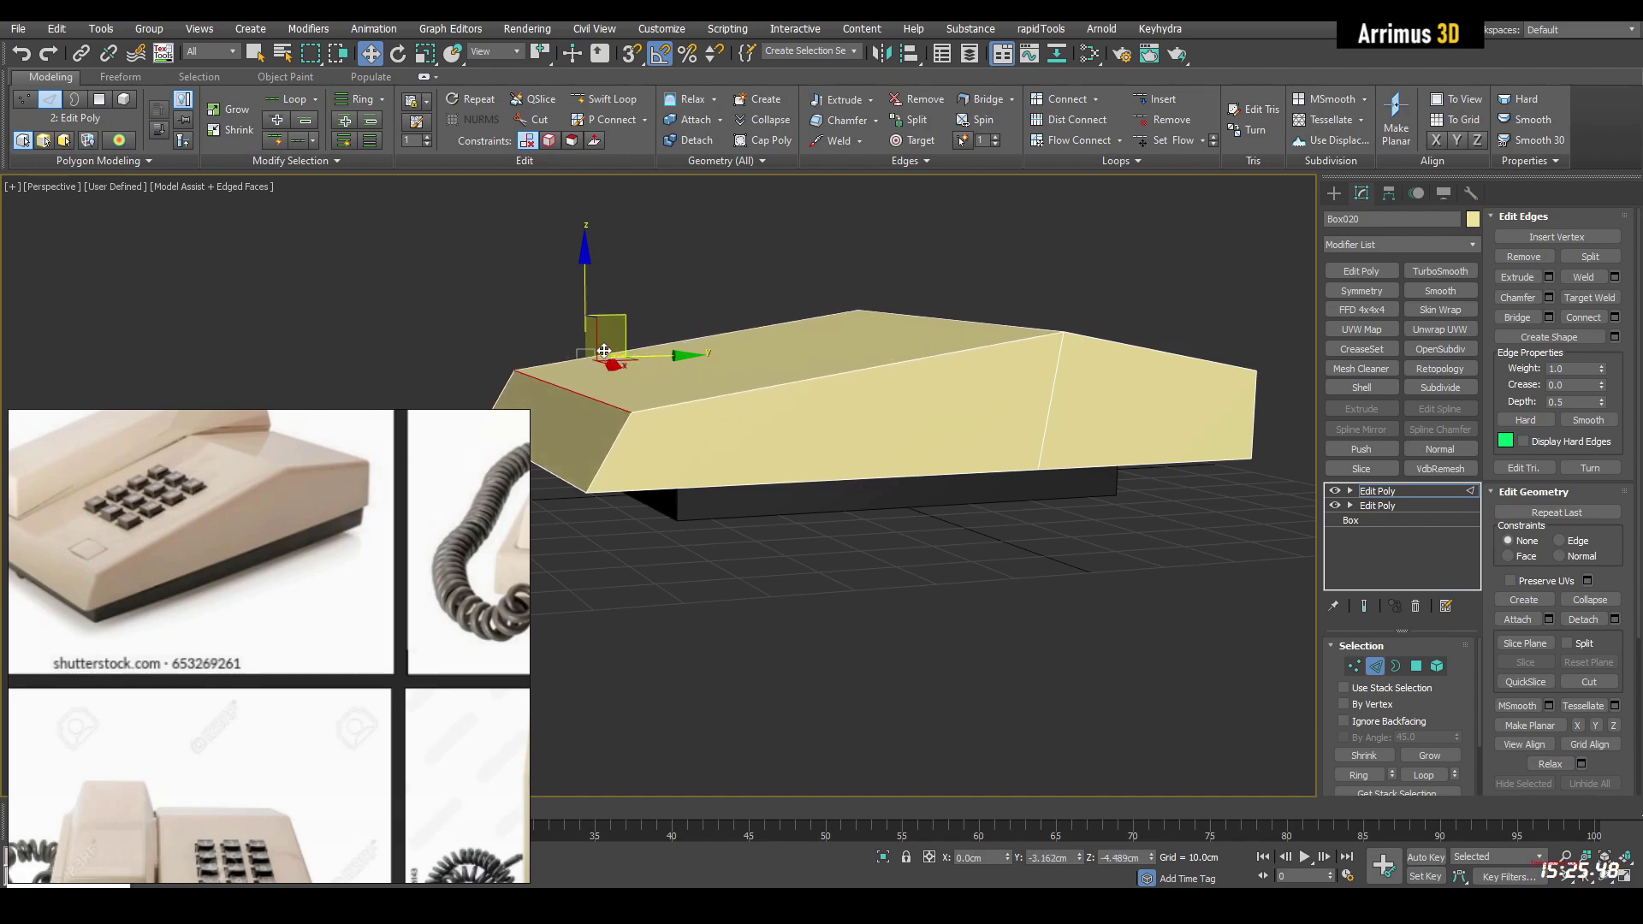
alt+middle_drag(604, 350, 824, 414)
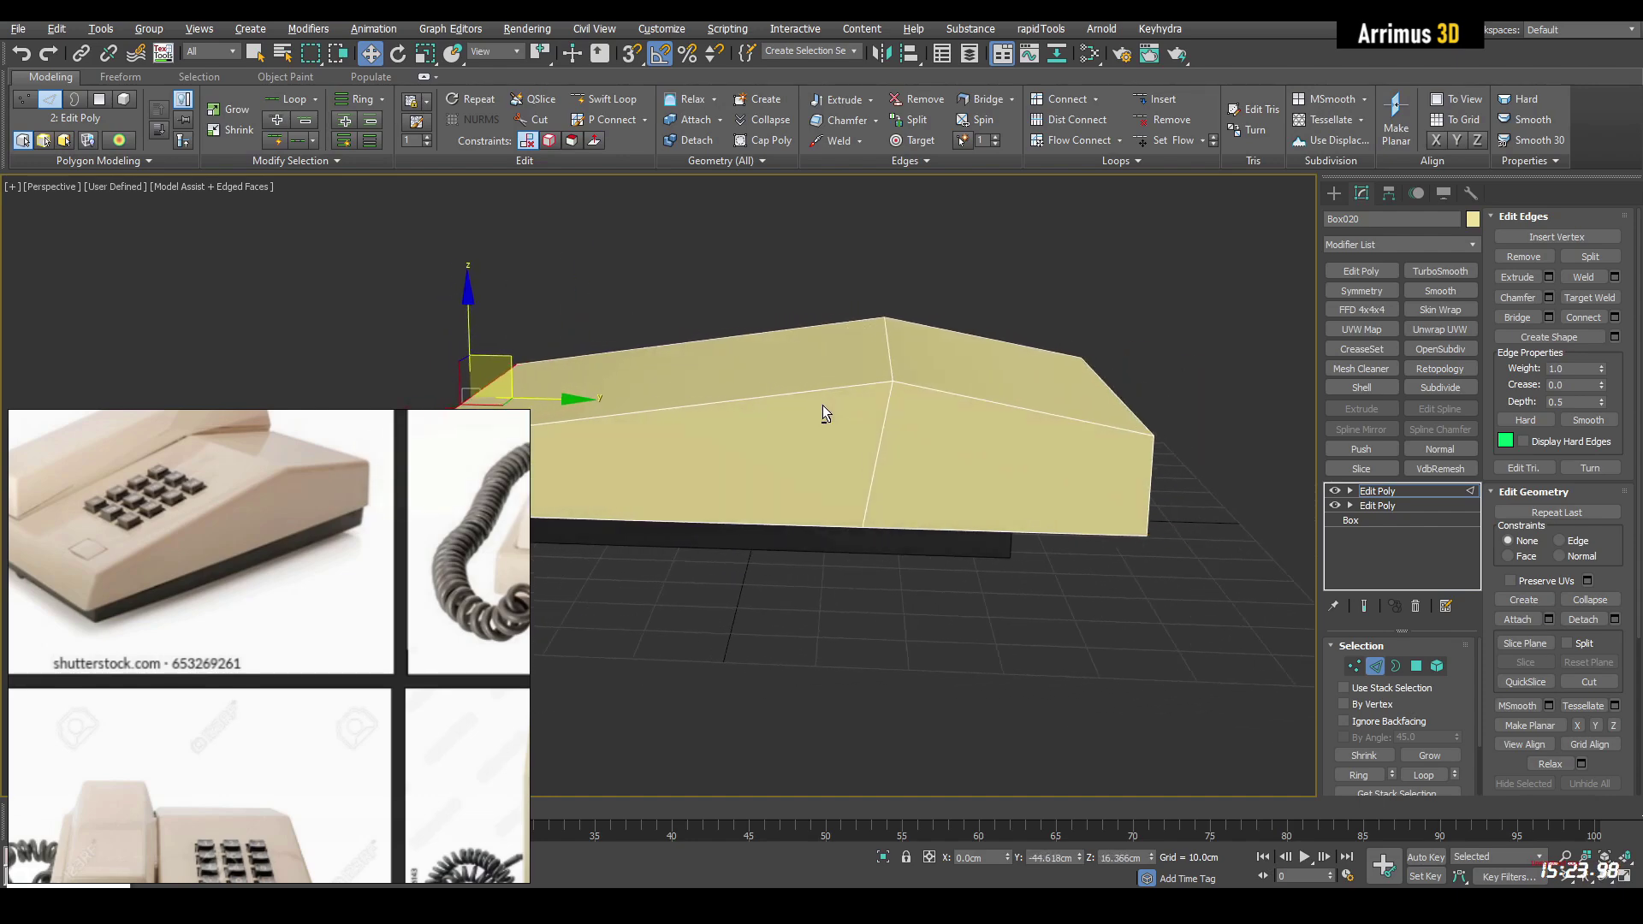
Step: Shift the crosswise edge loop slightly toward the front, to about Y 16.6 cm, and compare the body with the reference photos
click(891, 362)
middle_drag(930, 411, 934, 412)
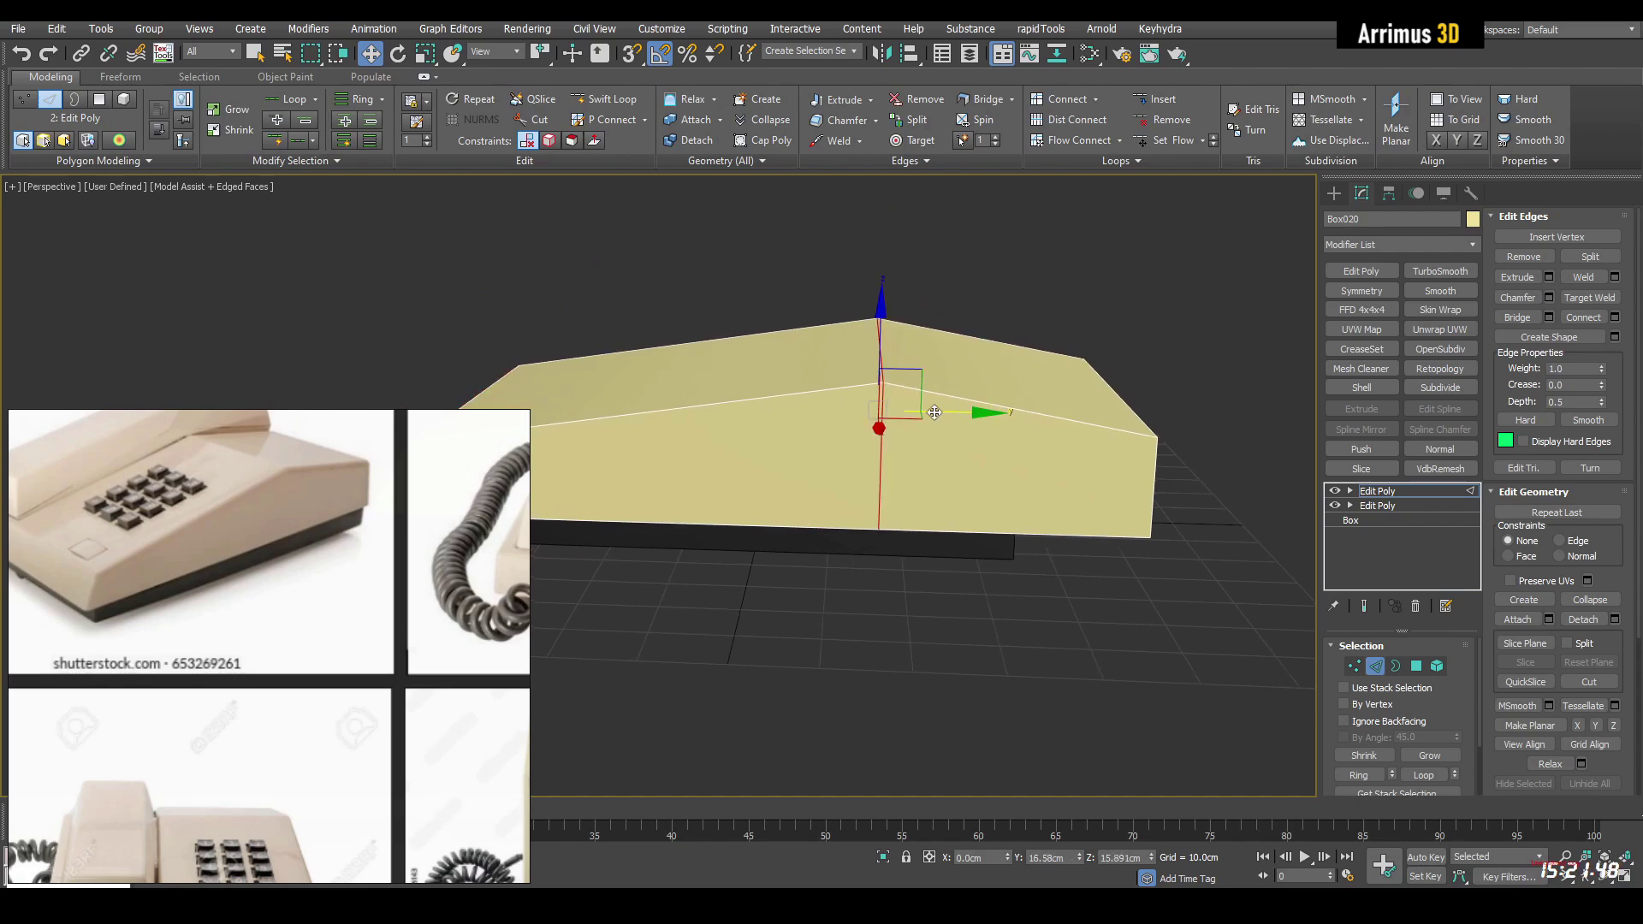
scroll(353, 592, down, 5)
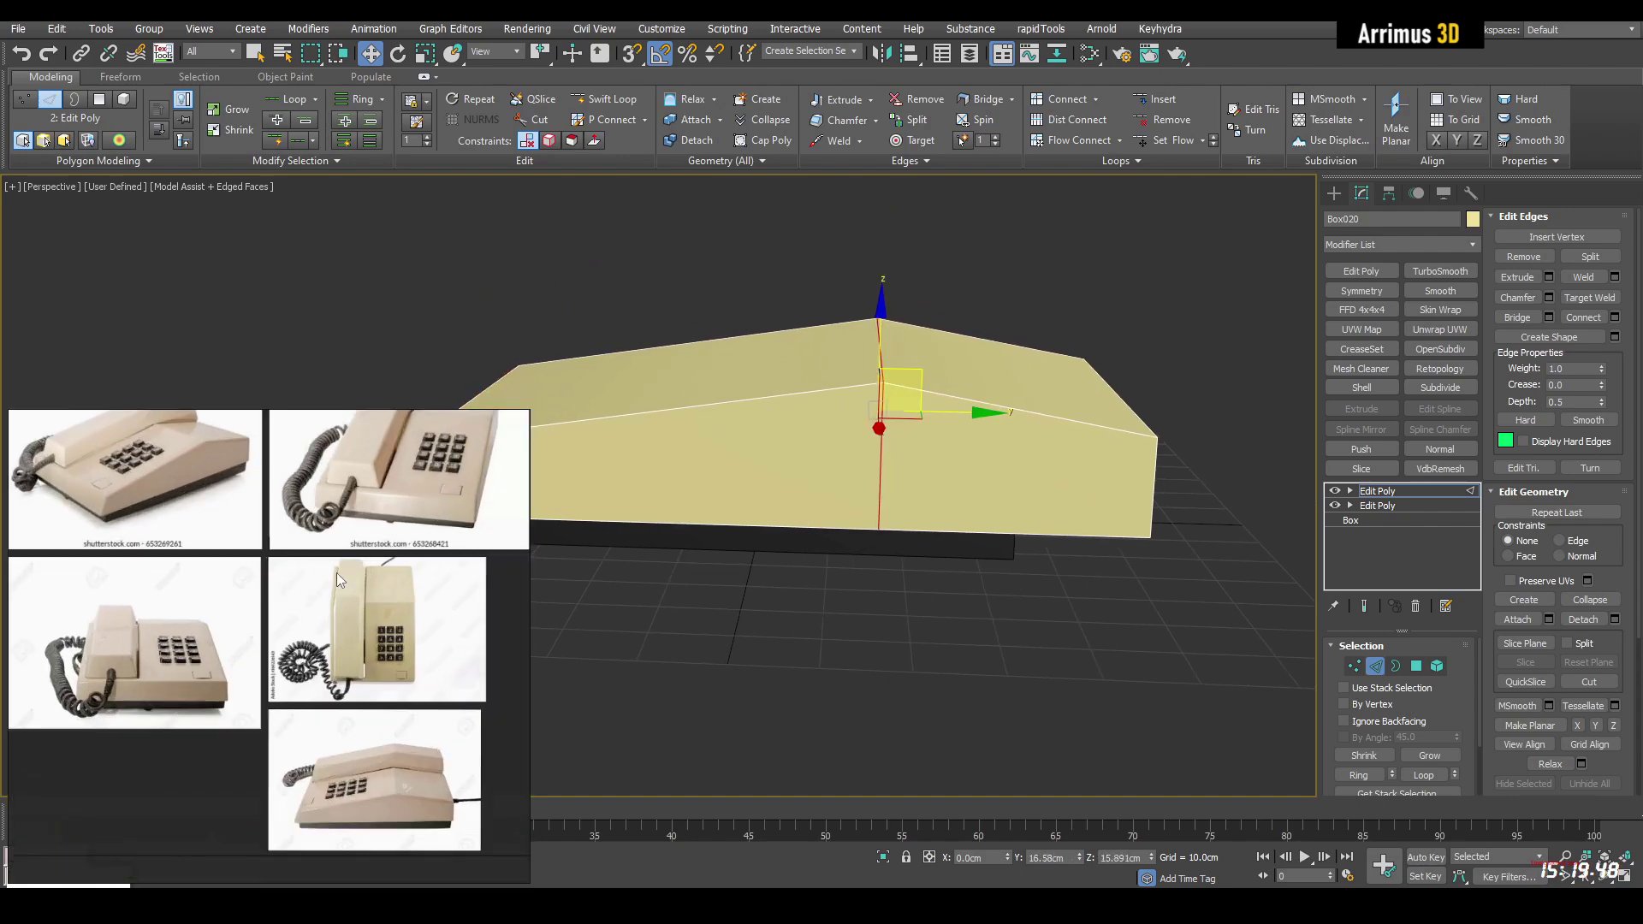
alt+middle_drag(774, 419, 917, 589)
scroll(788, 582, down, 4)
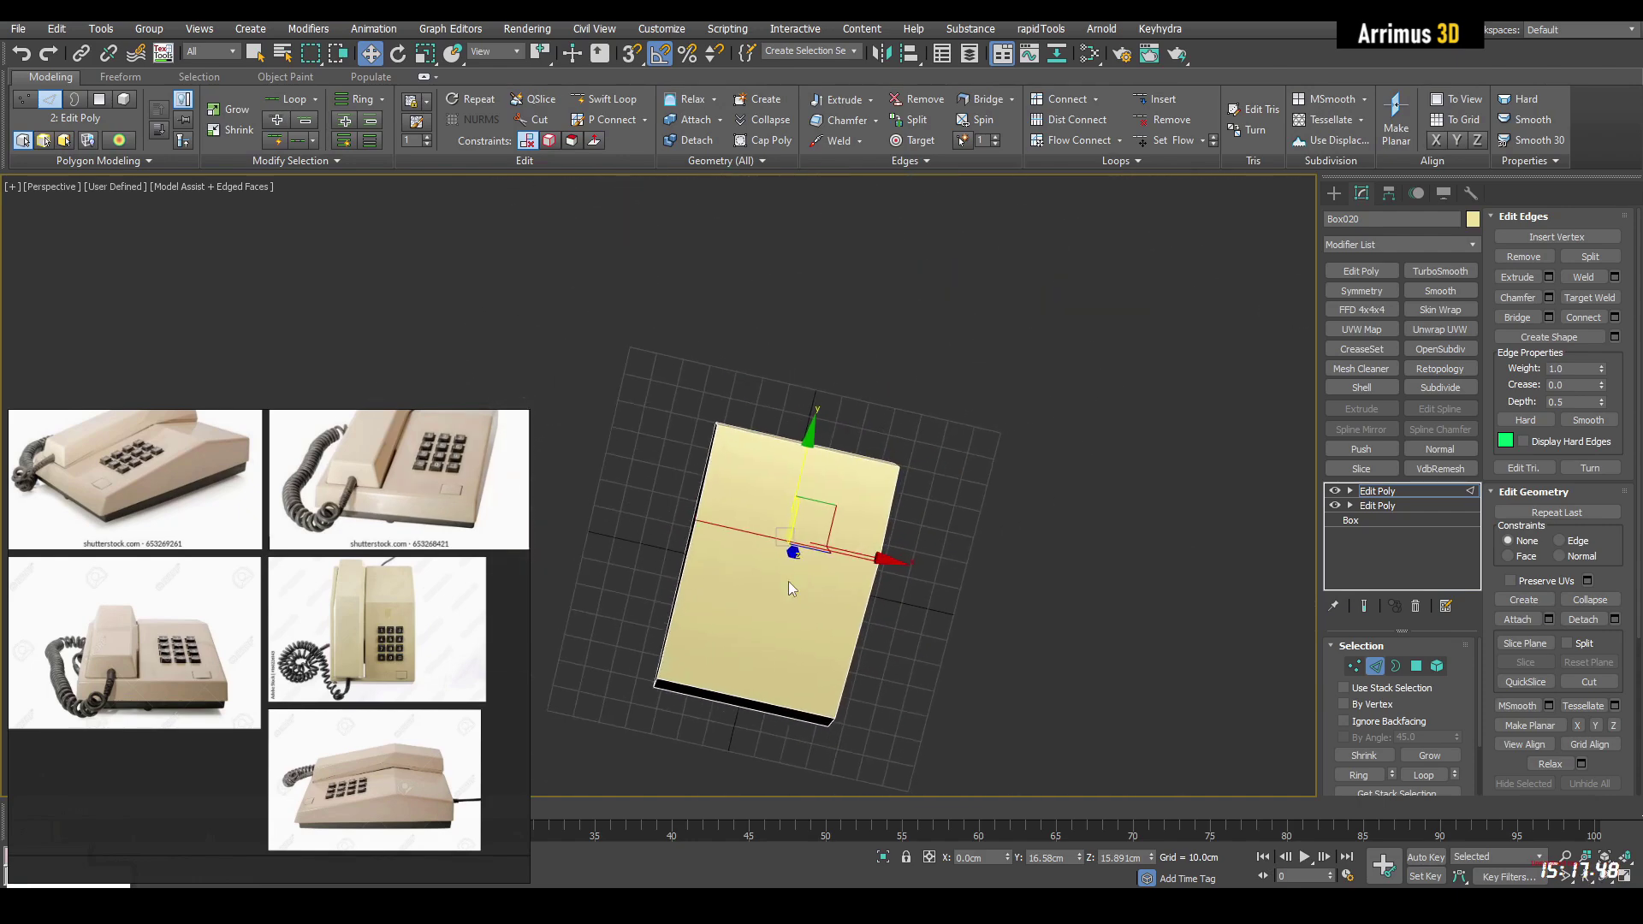
alt+middle_drag(788, 582, 835, 530)
alt+middle_drag(785, 438, 954, 481)
Step: Hide the edge display, add a Smooth modifier to the upper body and toggle it to compare the shading
key(2)
key(q)
key(F4)
scroll(838, 471, up, 4)
click(1440, 290)
click(1334, 491)
click(1334, 491)
click(1334, 491)
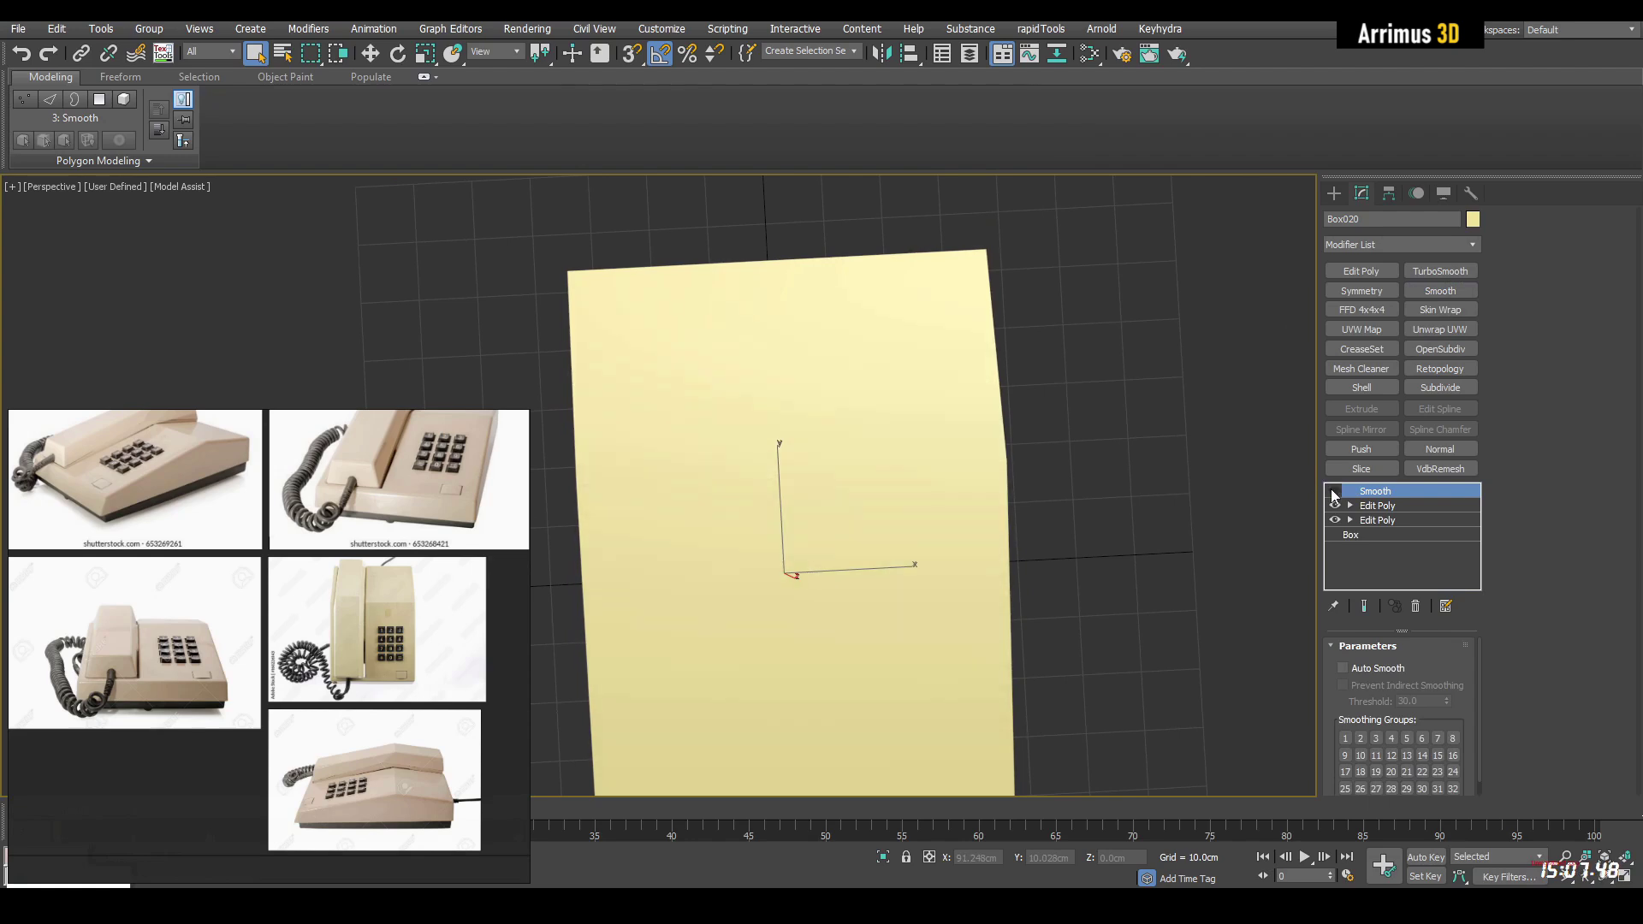
click(1334, 491)
click(1334, 491)
click(1334, 491)
Step: Add an Edit Poly modifier above Smooth, enter vertex editing and restore the edged-faces display
middle_drag(1217, 474, 1220, 445)
key(ctrl+e)
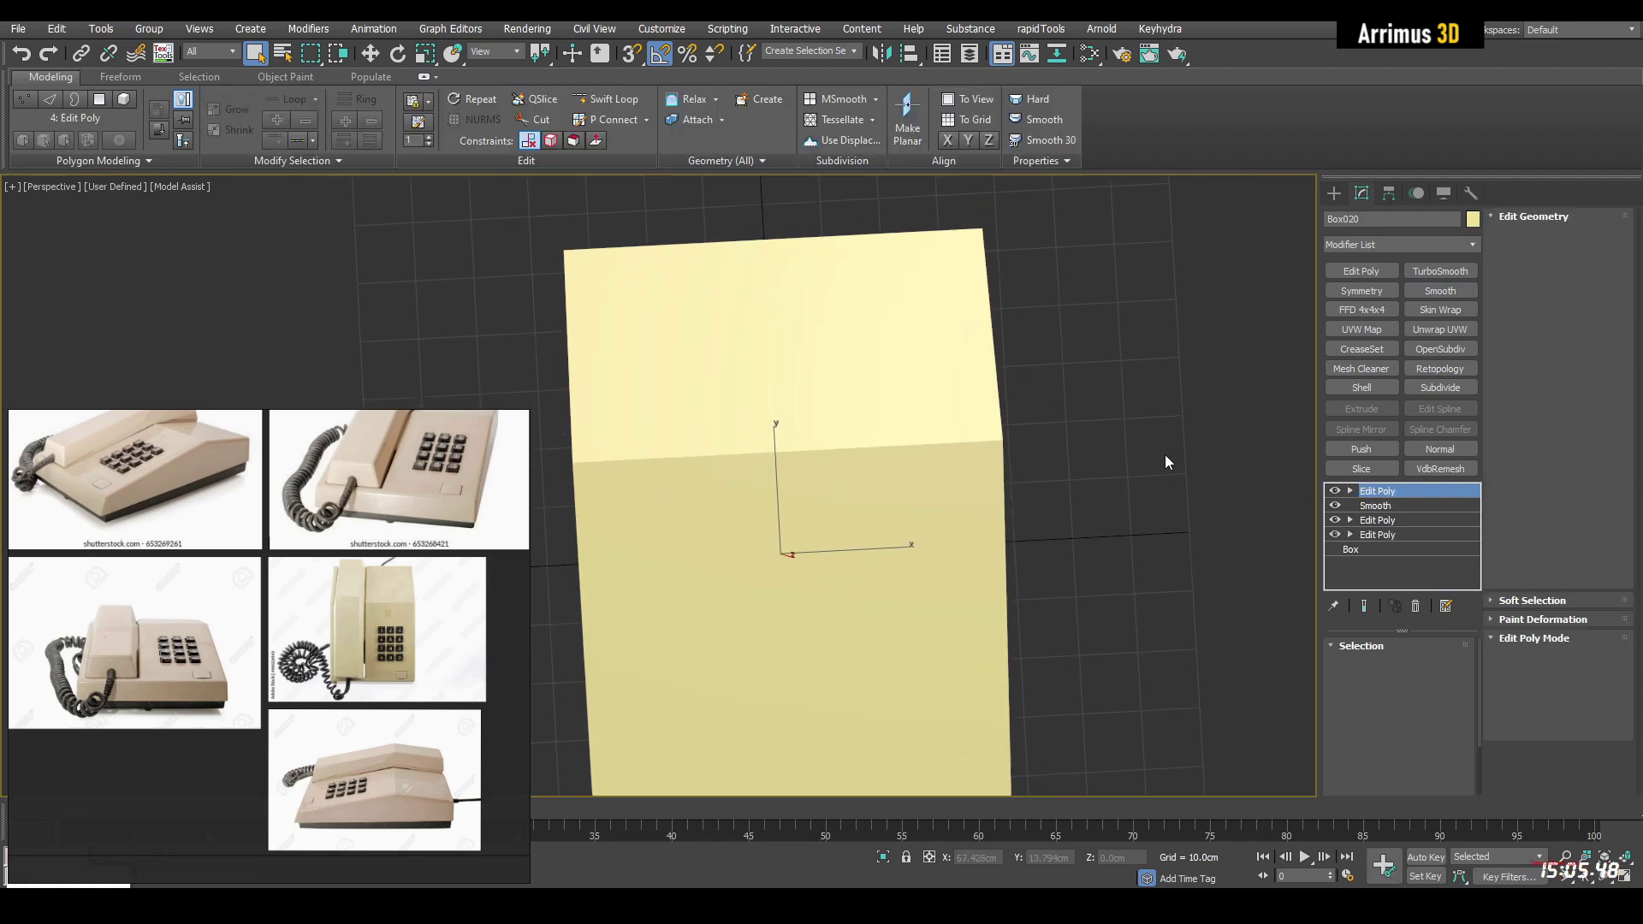
key(1)
key(F4)
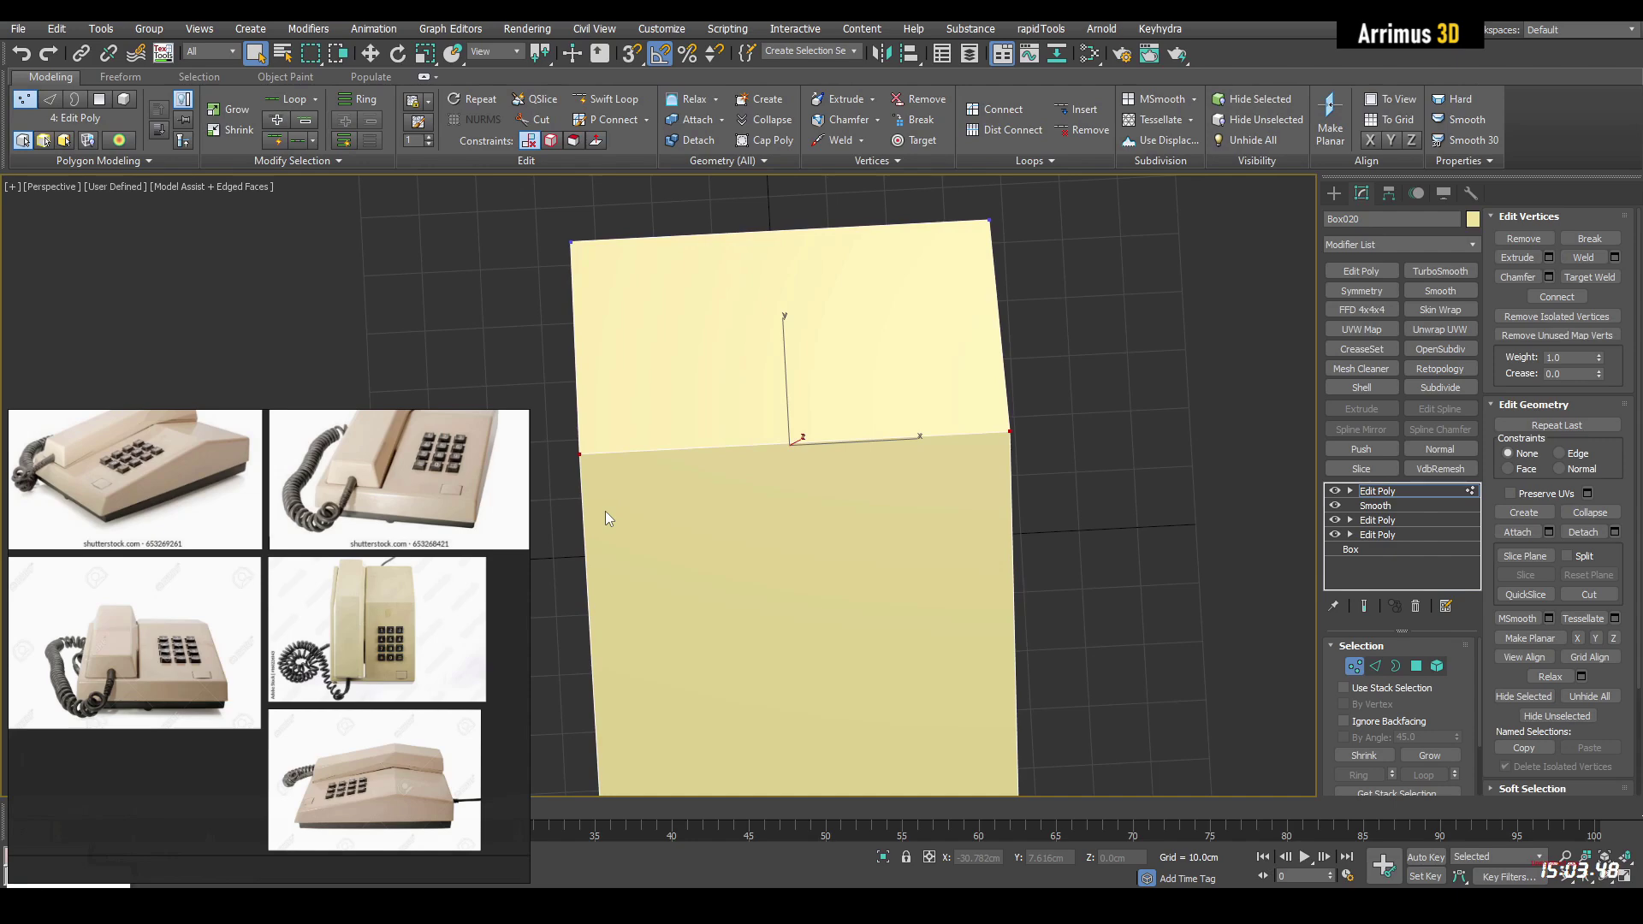
Step: Insert two lengthwise edge loops in the upper body, one near its left side and one about a third of the way across
scroll(151, 530, up, 5)
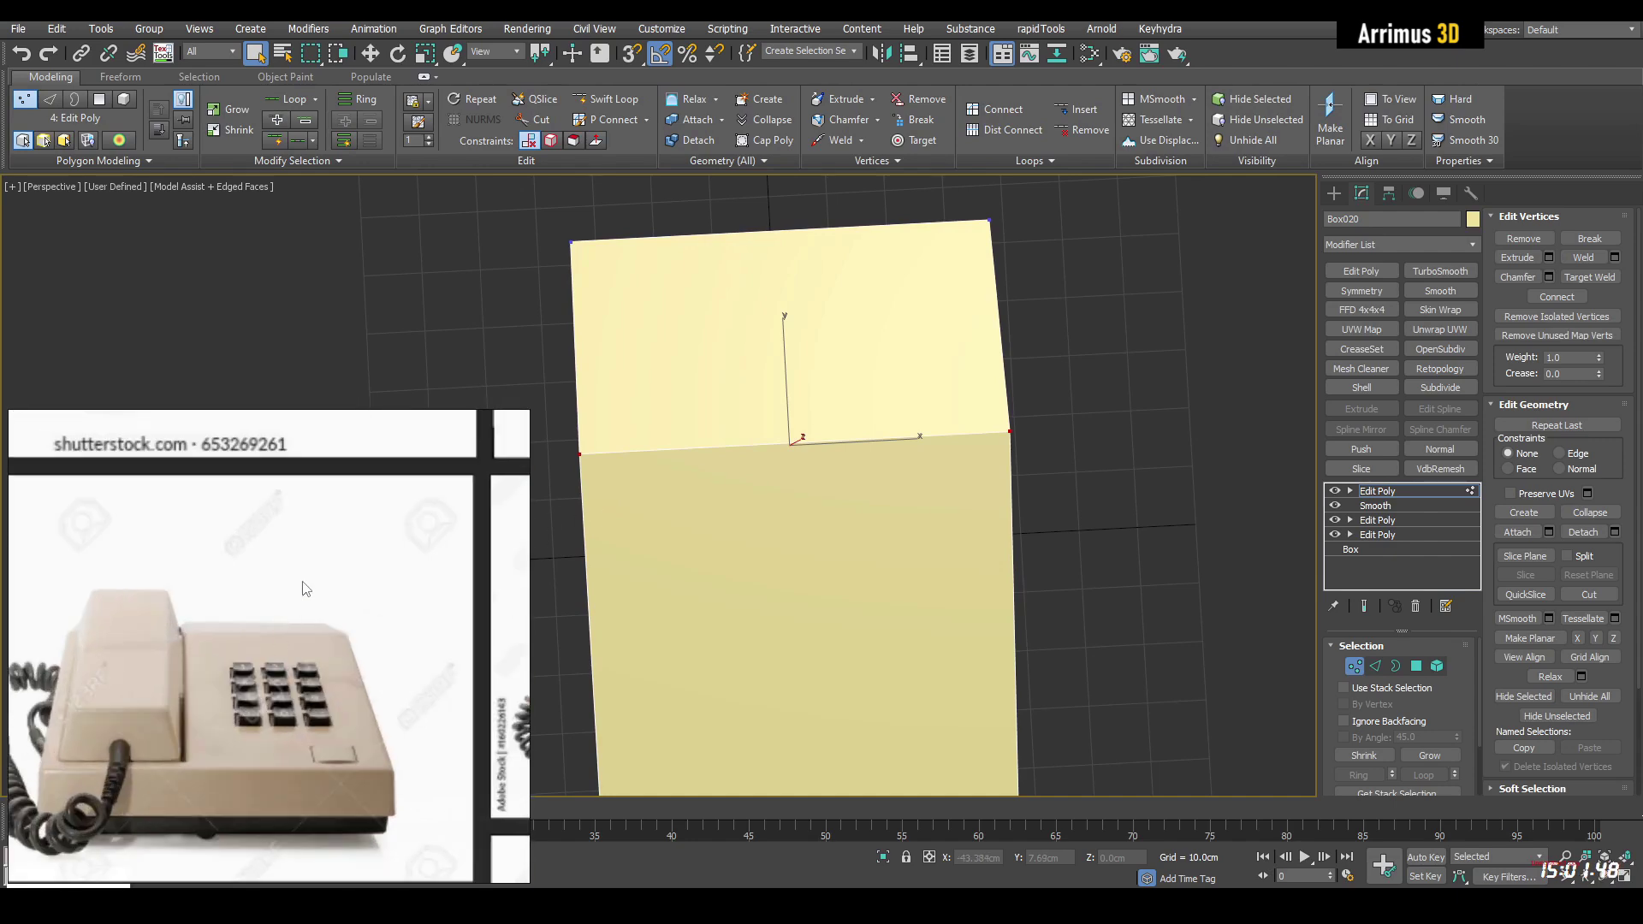
scroll(240, 631, down, 3)
scroll(326, 502, up, 3)
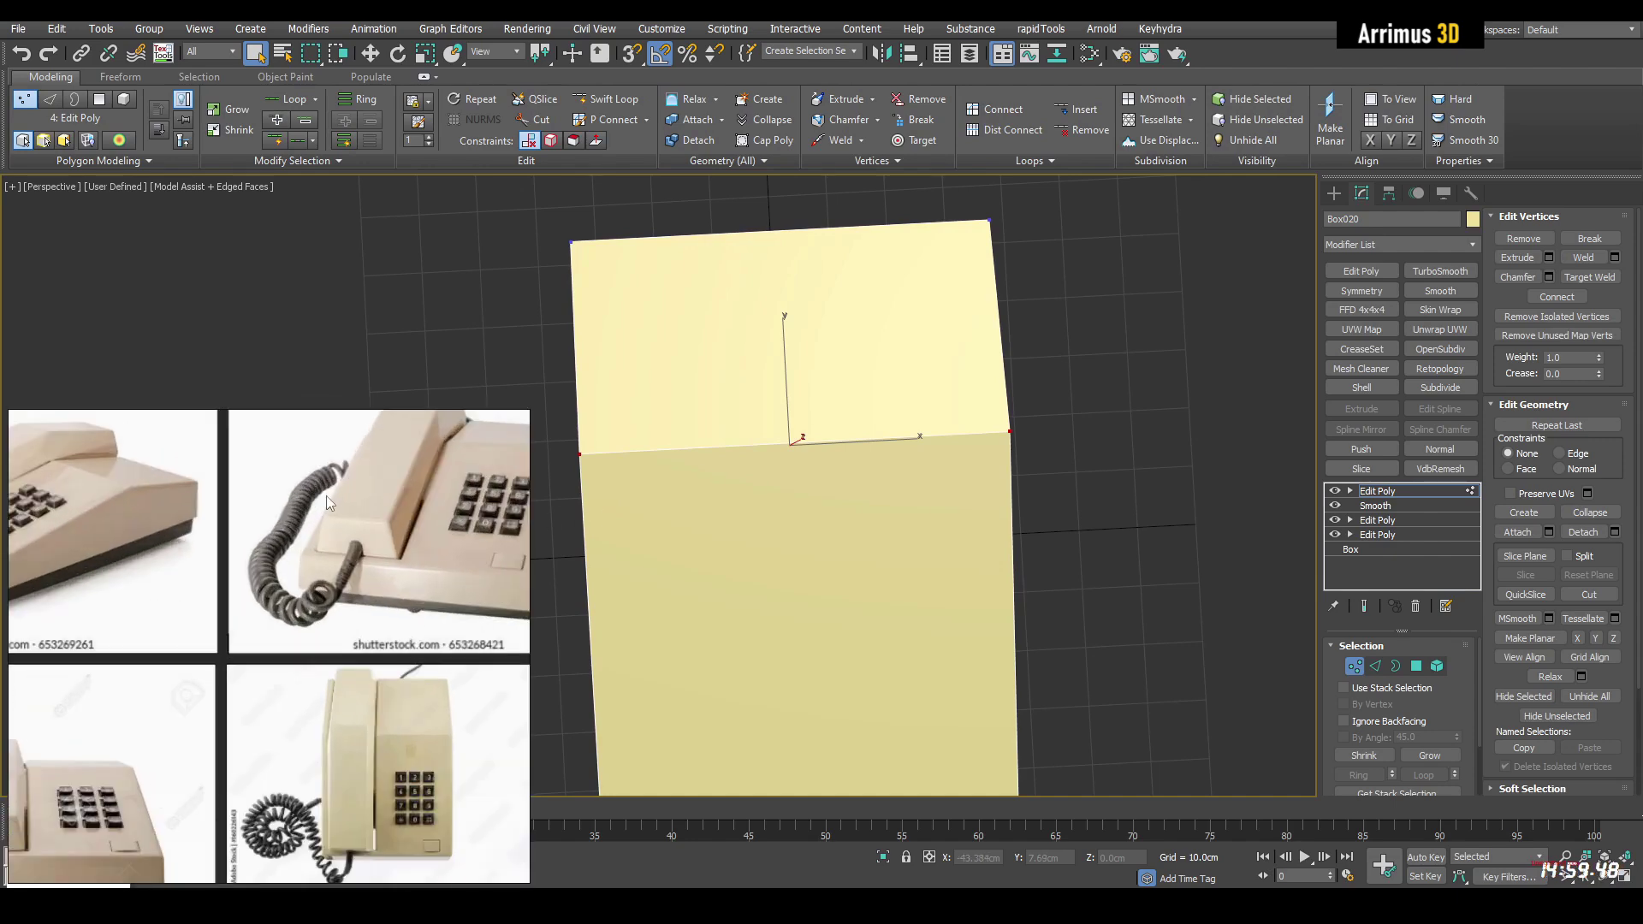
scroll(414, 670, down, 3)
middle_drag(483, 668, 416, 601)
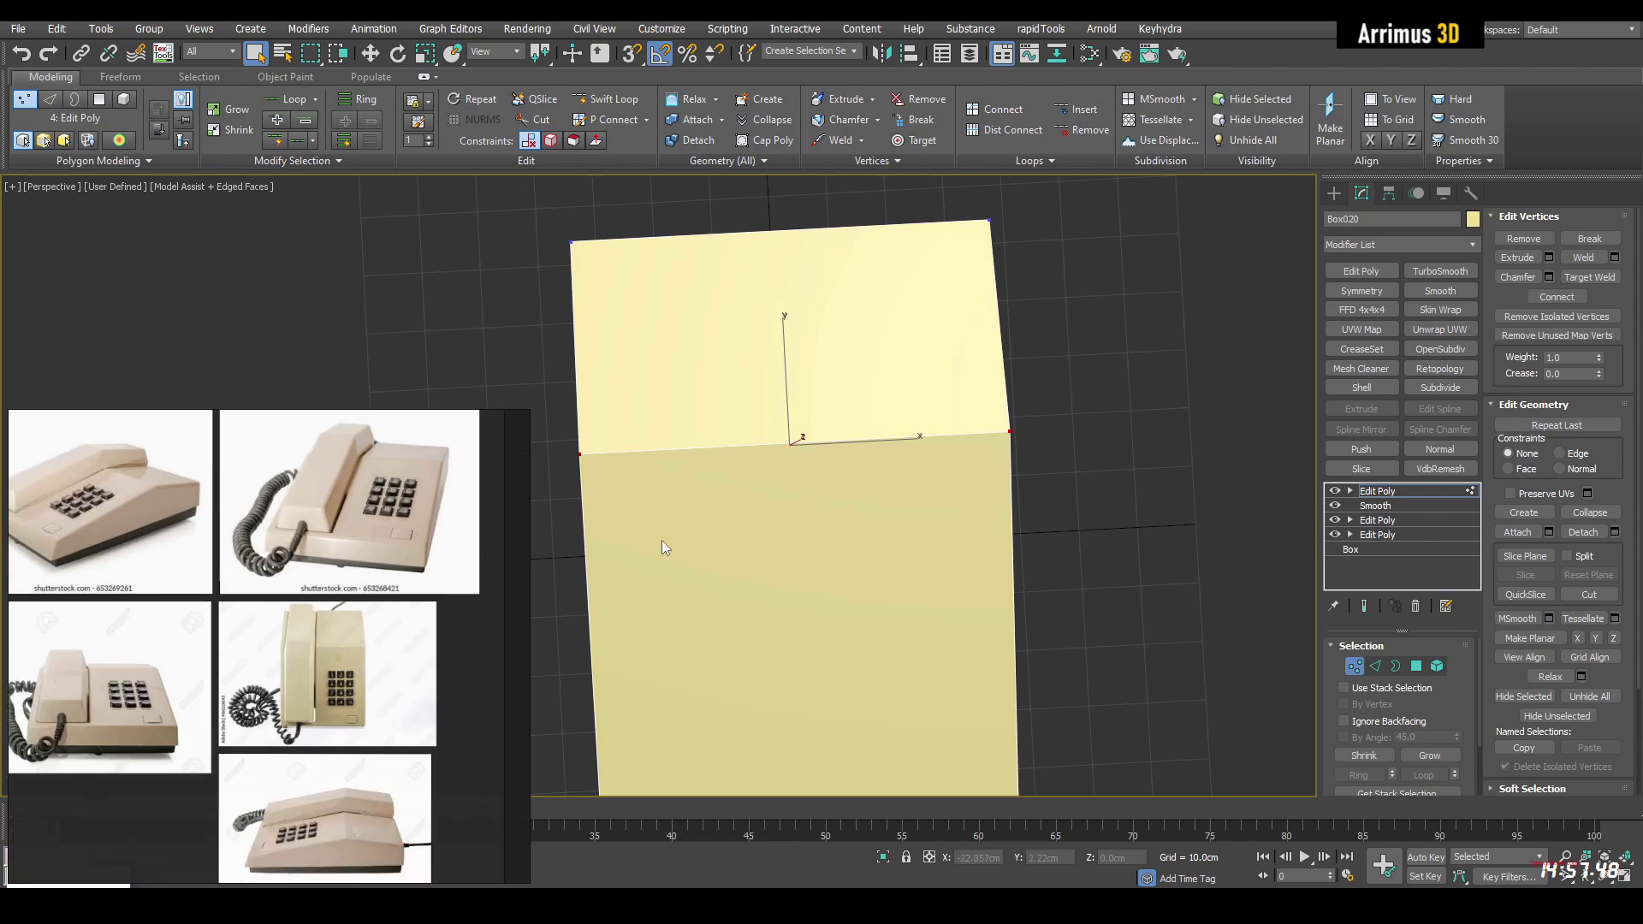
alt+middle_drag(710, 555, 733, 496)
scroll(732, 496, down, 2)
key(alt+s)
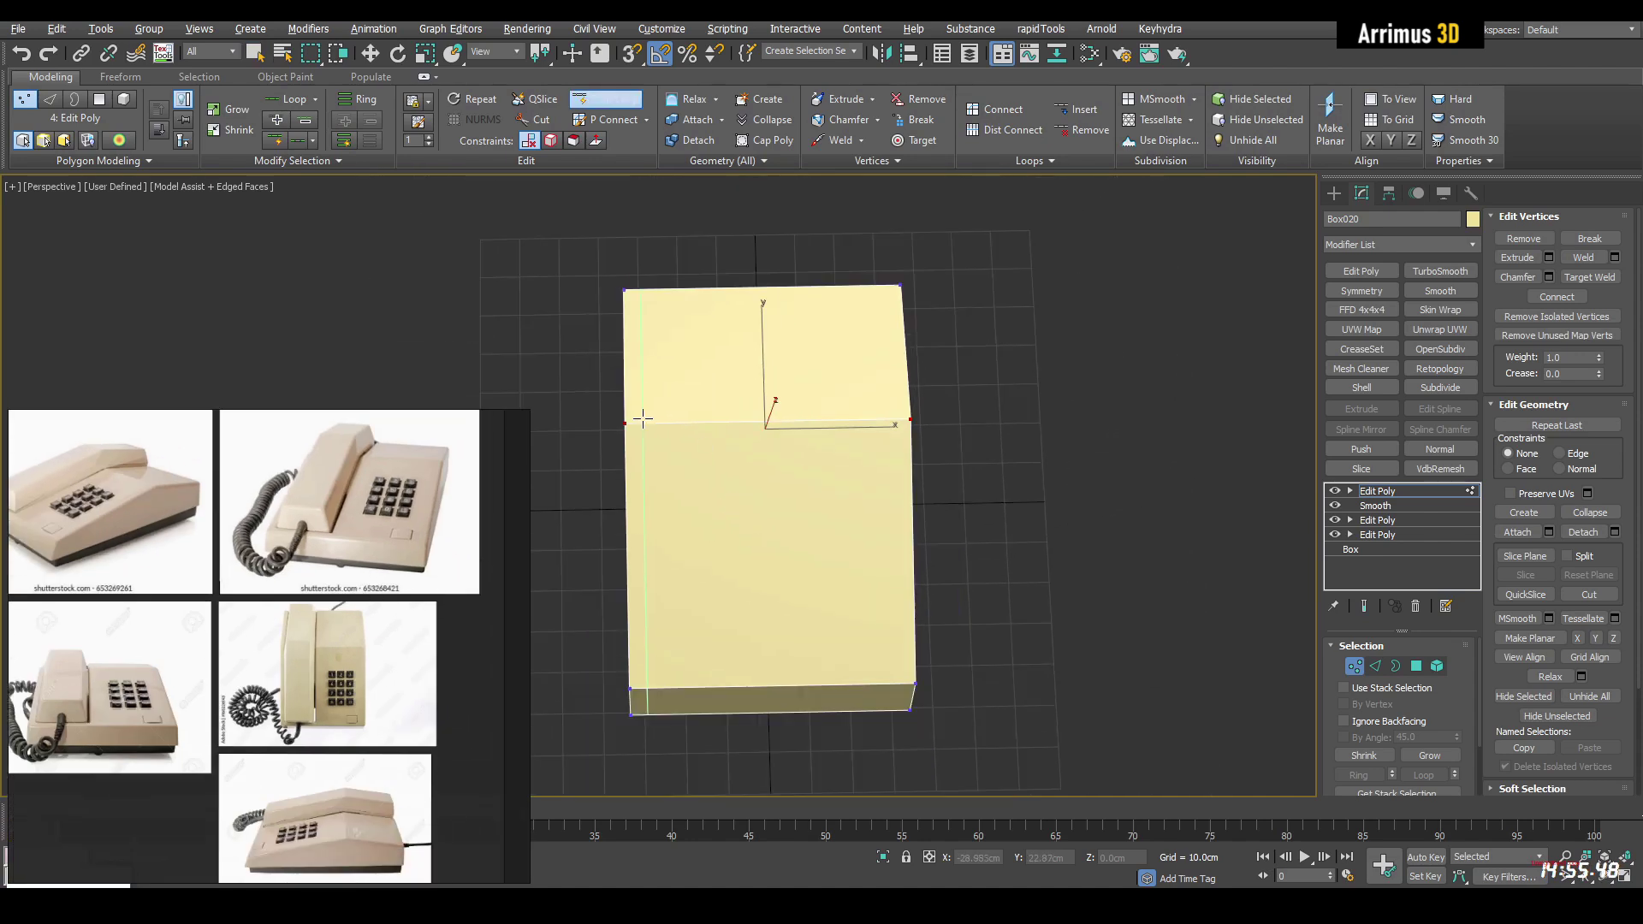
click(636, 419)
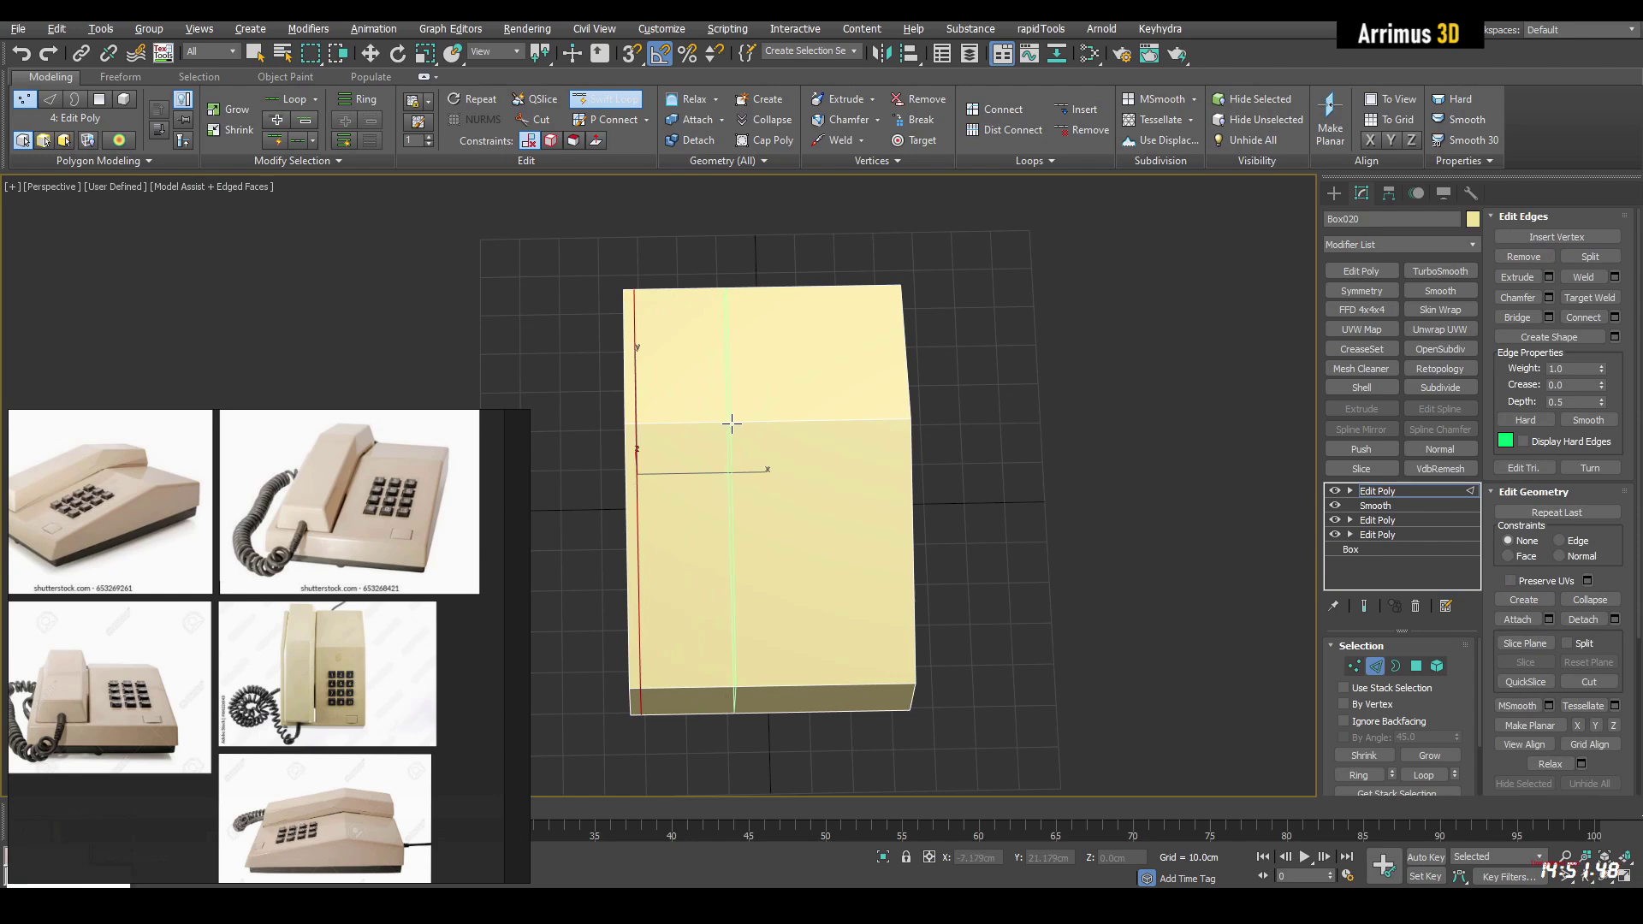
click(733, 423)
right_click(733, 424)
key(q)
click(1040, 527)
Step: Check the handset area in the reference photos and insert a crosswise edge loop close to the upper body's front edge
middle_drag(747, 428, 794, 424)
alt+middle_drag(794, 423, 740, 432)
scroll(263, 719, up, 3)
middle_drag(269, 716, 194, 501)
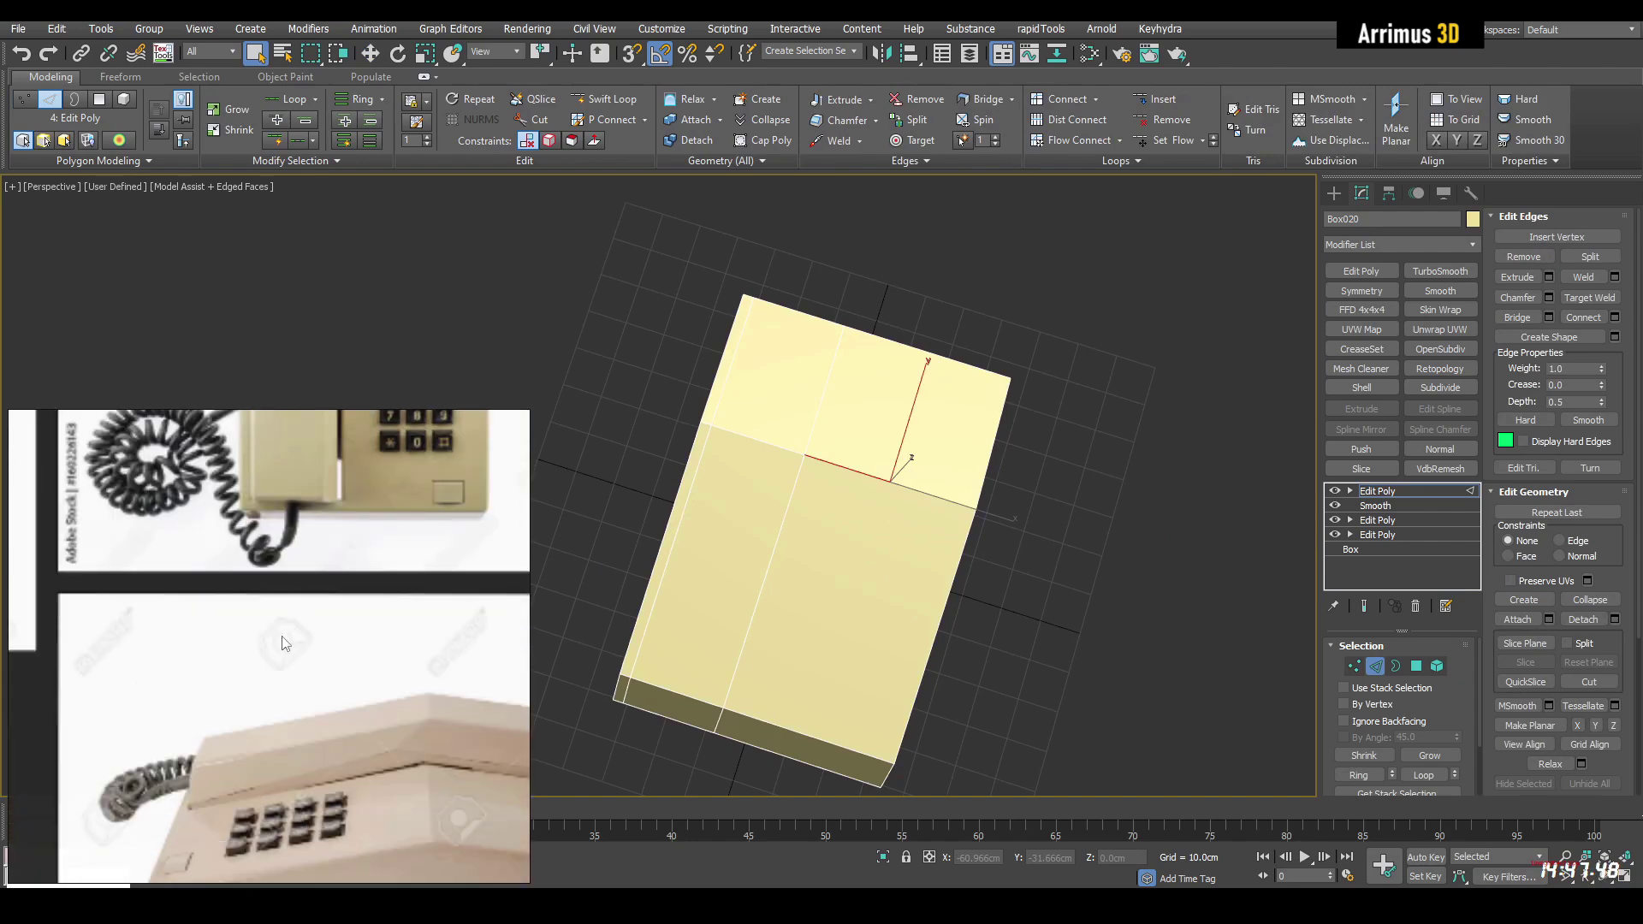
scroll(194, 514, down, 1)
middle_drag(85, 547, 331, 620)
scroll(358, 517, down, 3)
scroll(202, 757, up, 5)
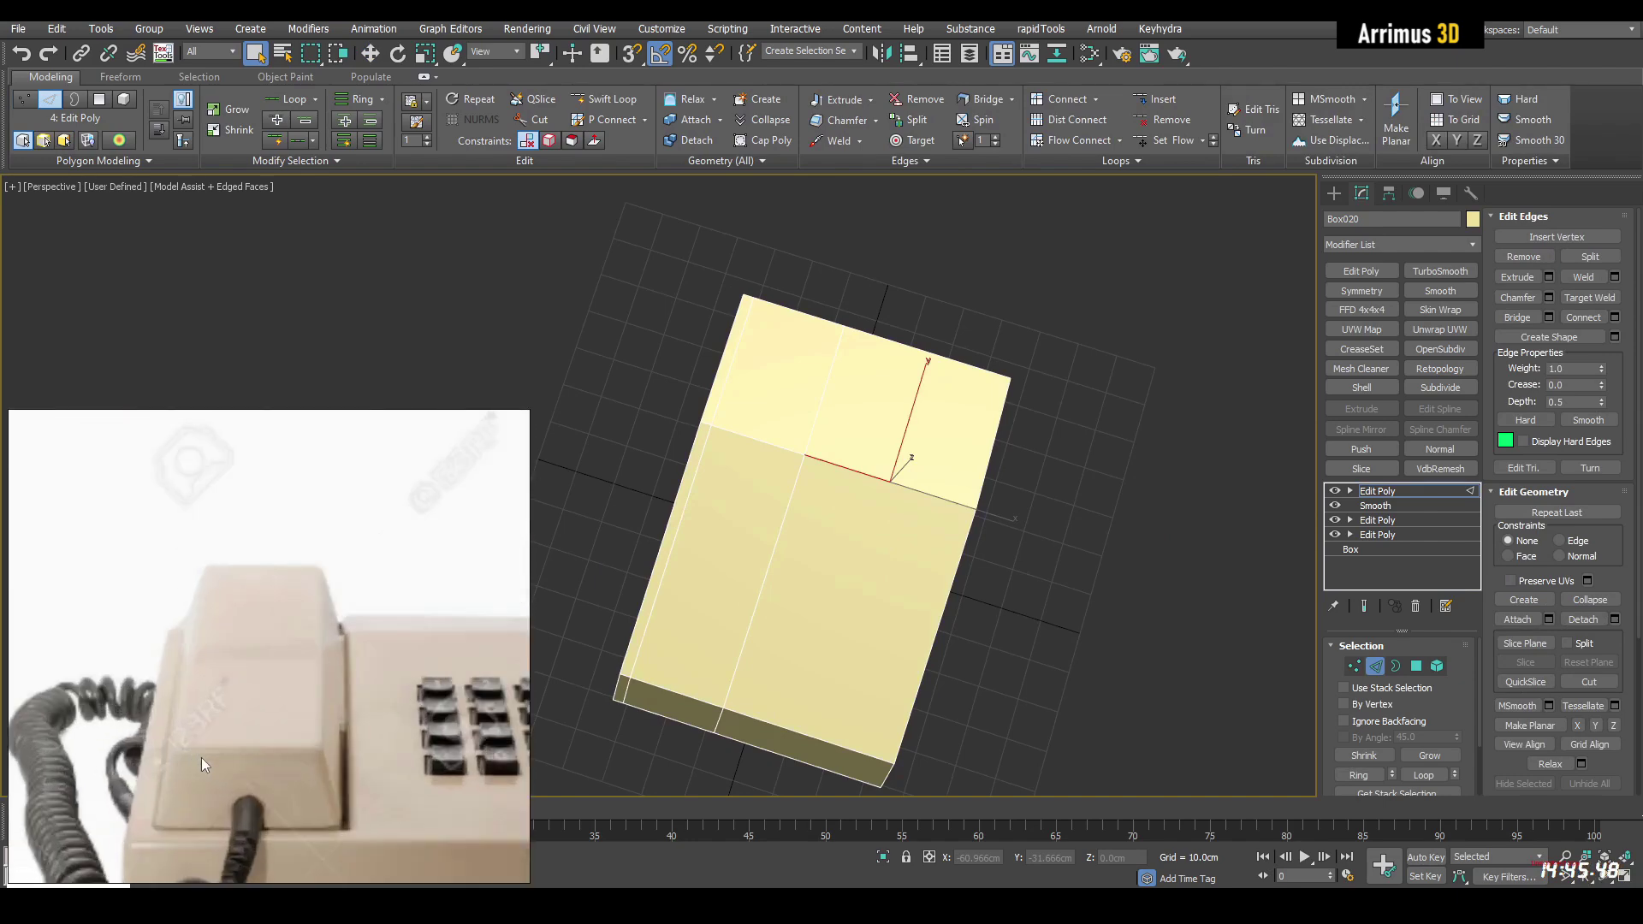
scroll(744, 664, up, 5)
key(alt+shift+w)
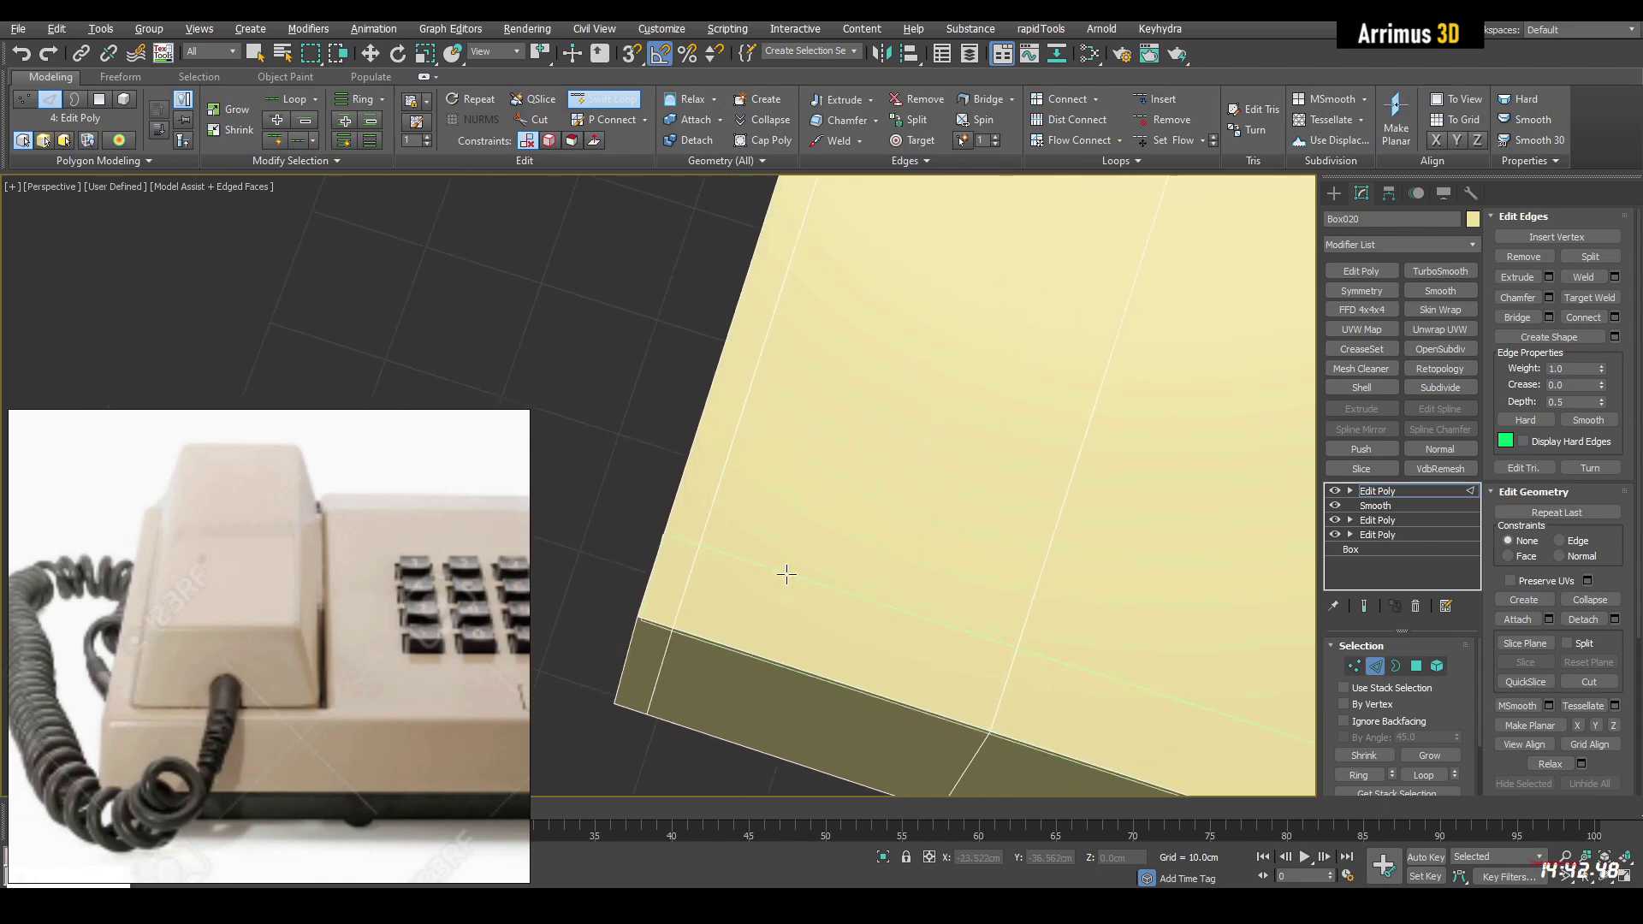
click(682, 574)
key(w)
Step: Insert another crosswise edge loop near the back edge and add a new Edit Poly modifier for polygon editing
scroll(492, 572, down, 5)
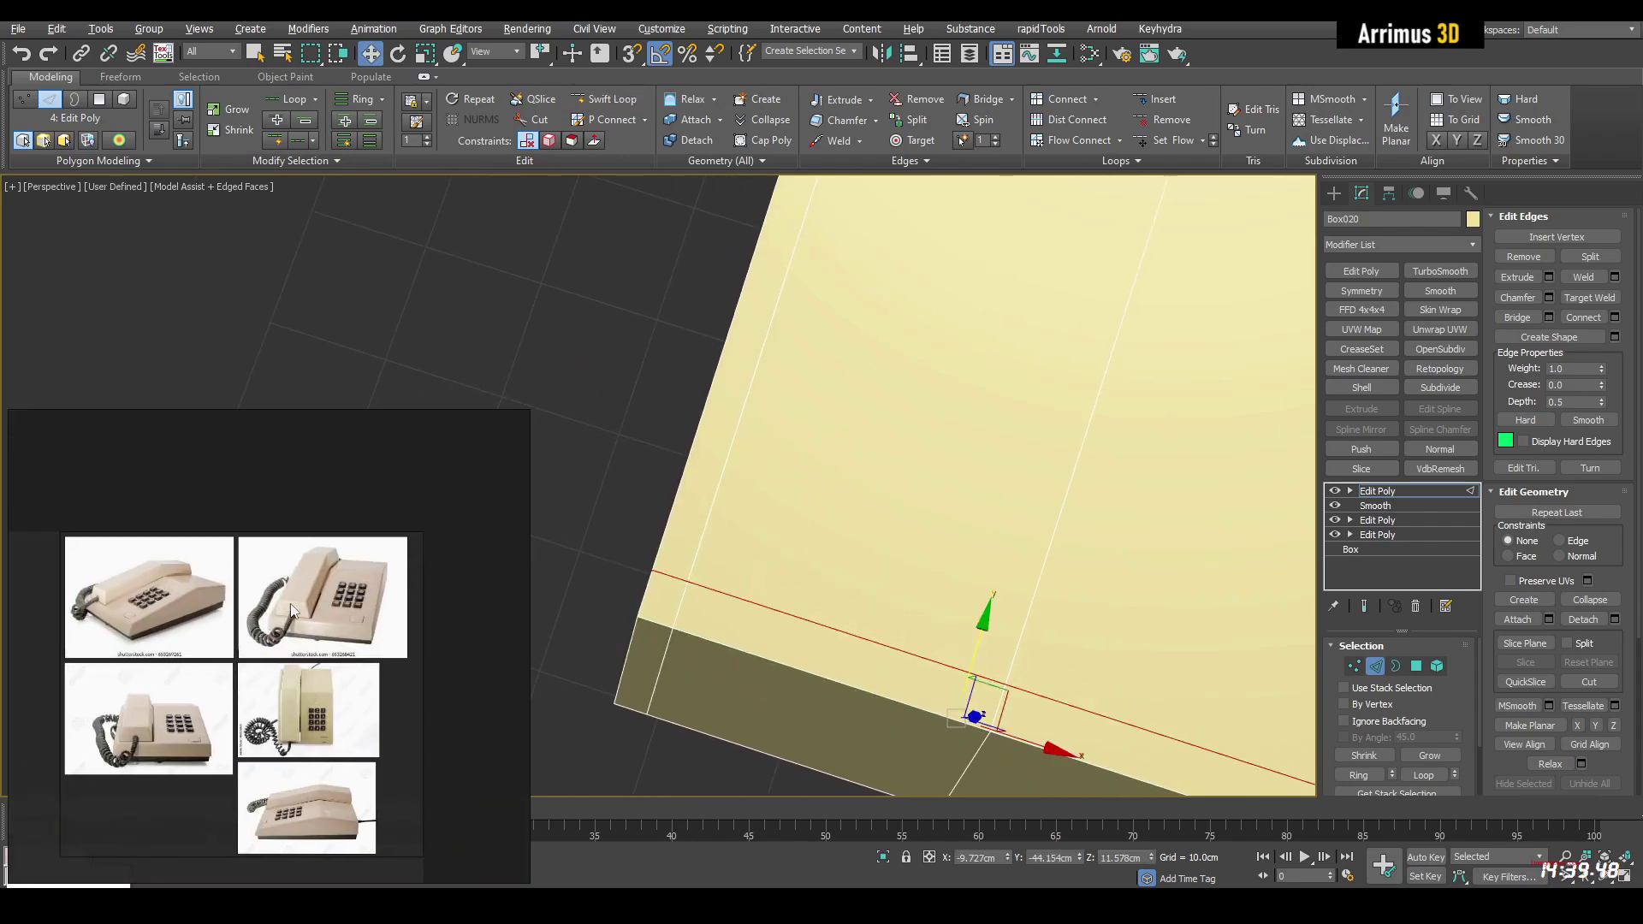
scroll(366, 732, up, 2)
scroll(366, 732, up, 5)
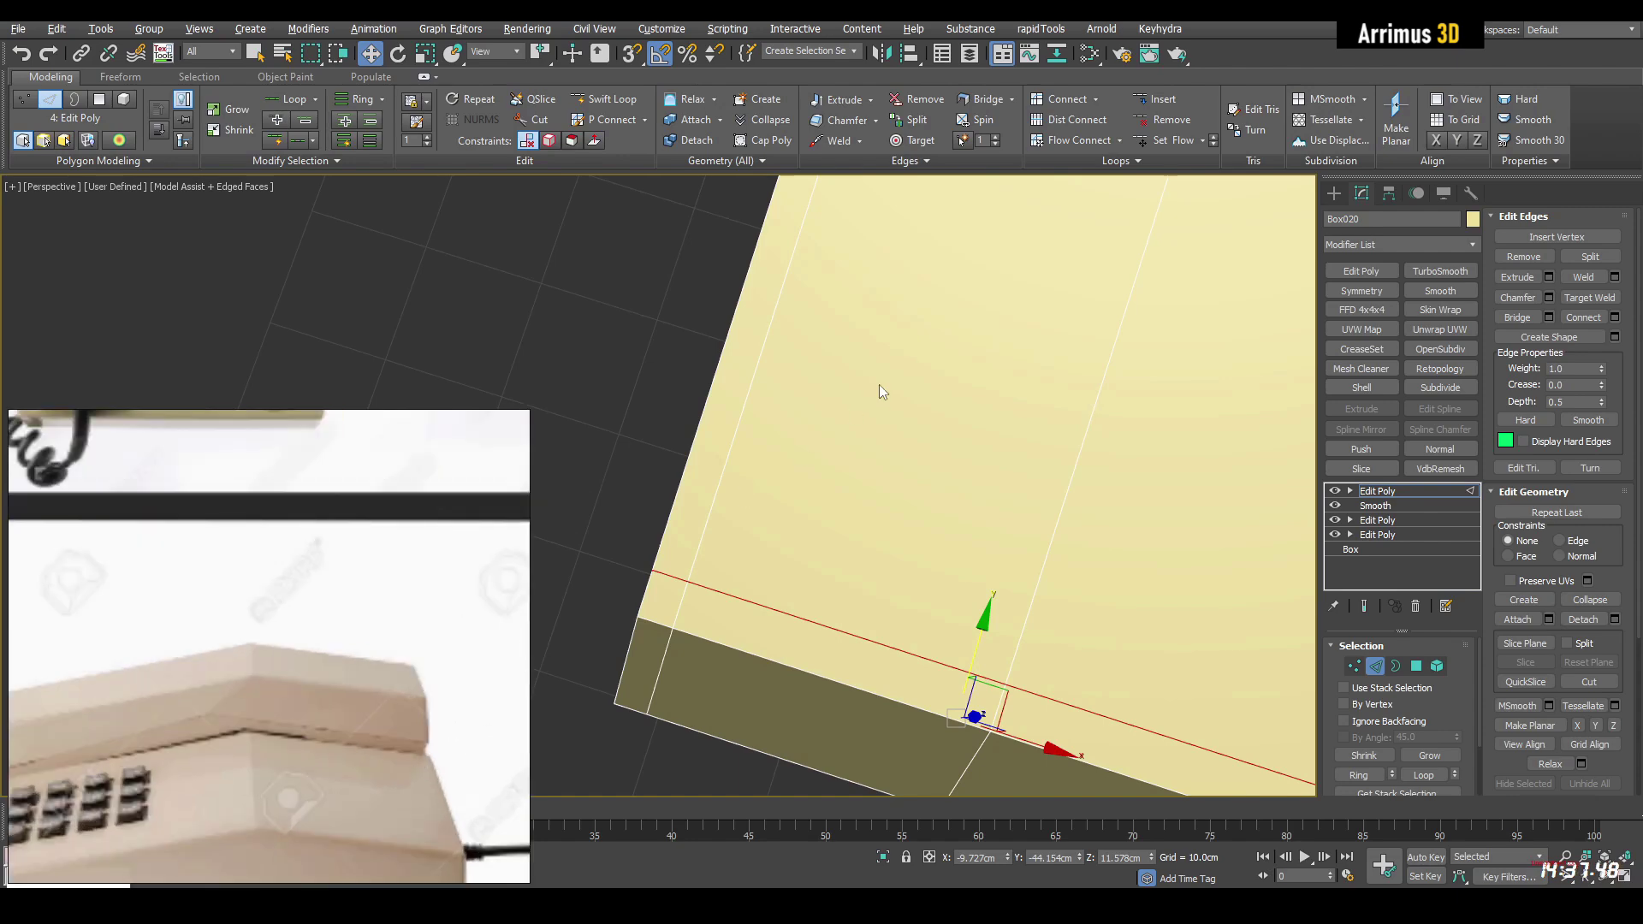
middle_drag(879, 383, 751, 526)
scroll(751, 527, down, 5)
middle_drag(916, 270, 833, 400)
scroll(833, 400, up, 4)
key(alt+1)
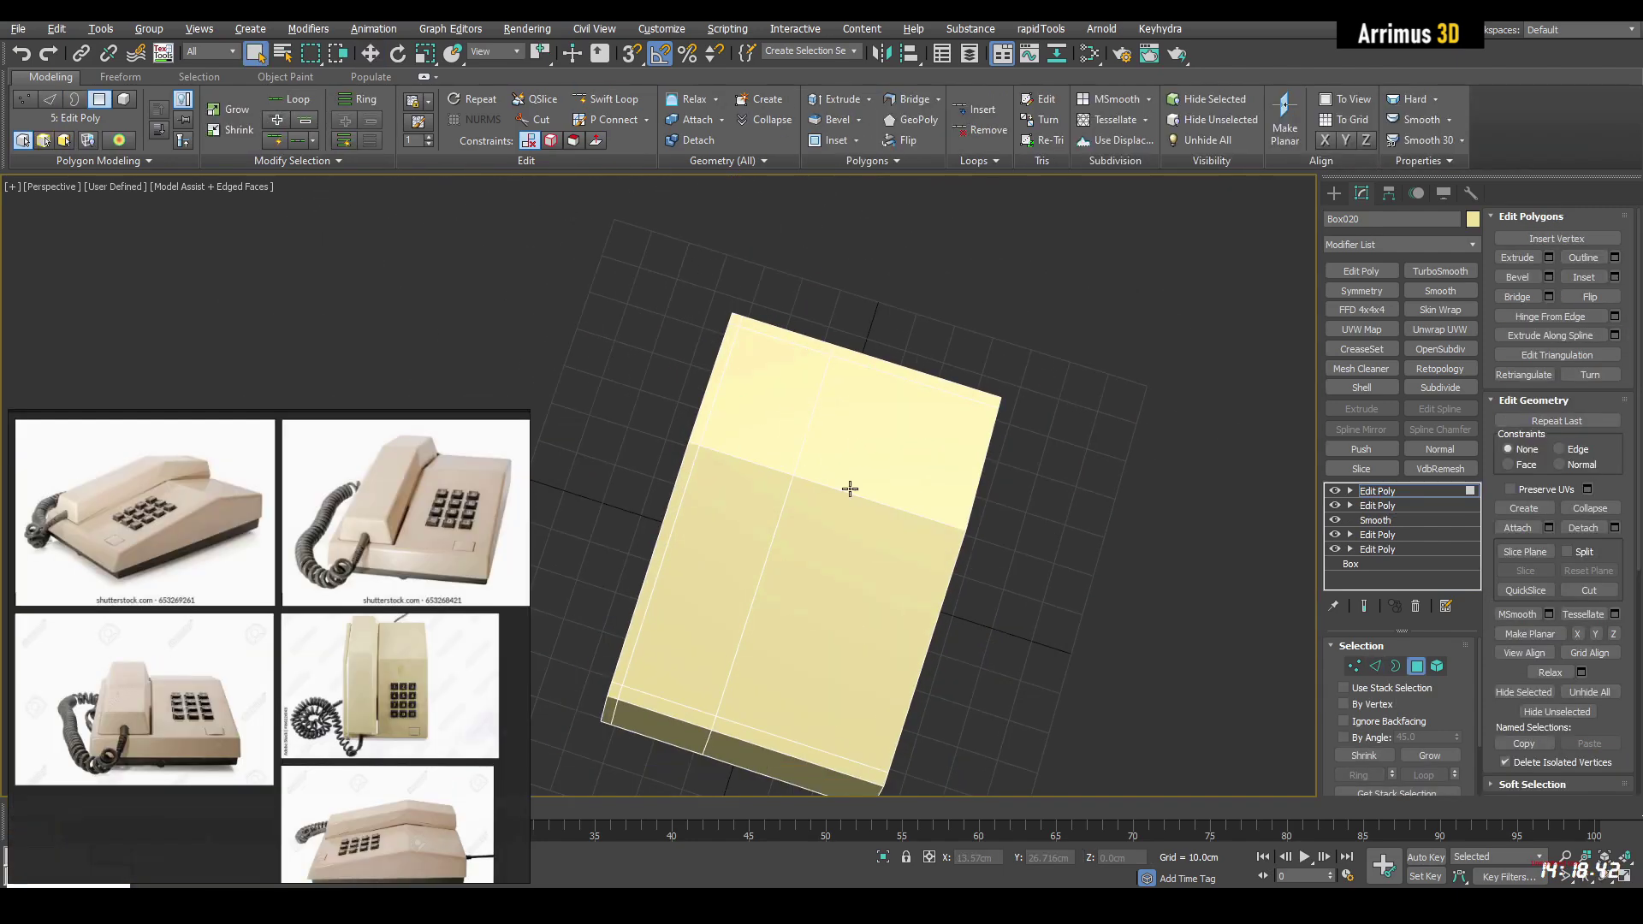
Step: Select the two top polygons of the handset area and bevel them inward with Local Normal to form the cradle recess
click(754, 491)
ctrl+click(754, 432)
alt+middle_drag(755, 499, 730, 418)
scroll(730, 418, up, 2)
key(ctrl+shift+b)
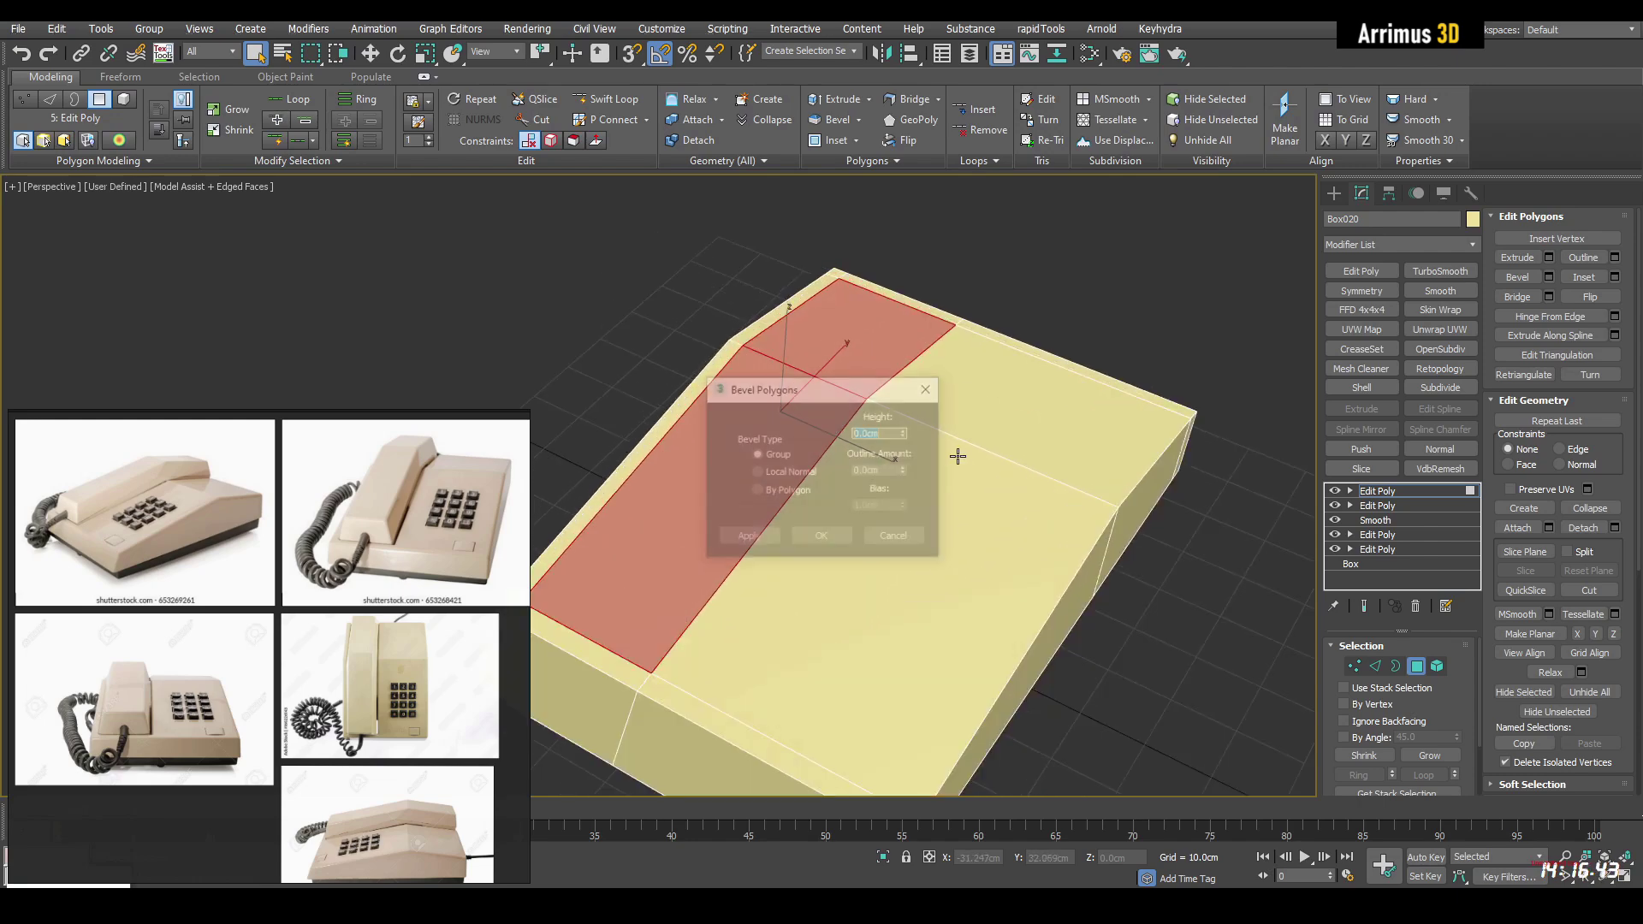
drag(906, 434, 938, 493)
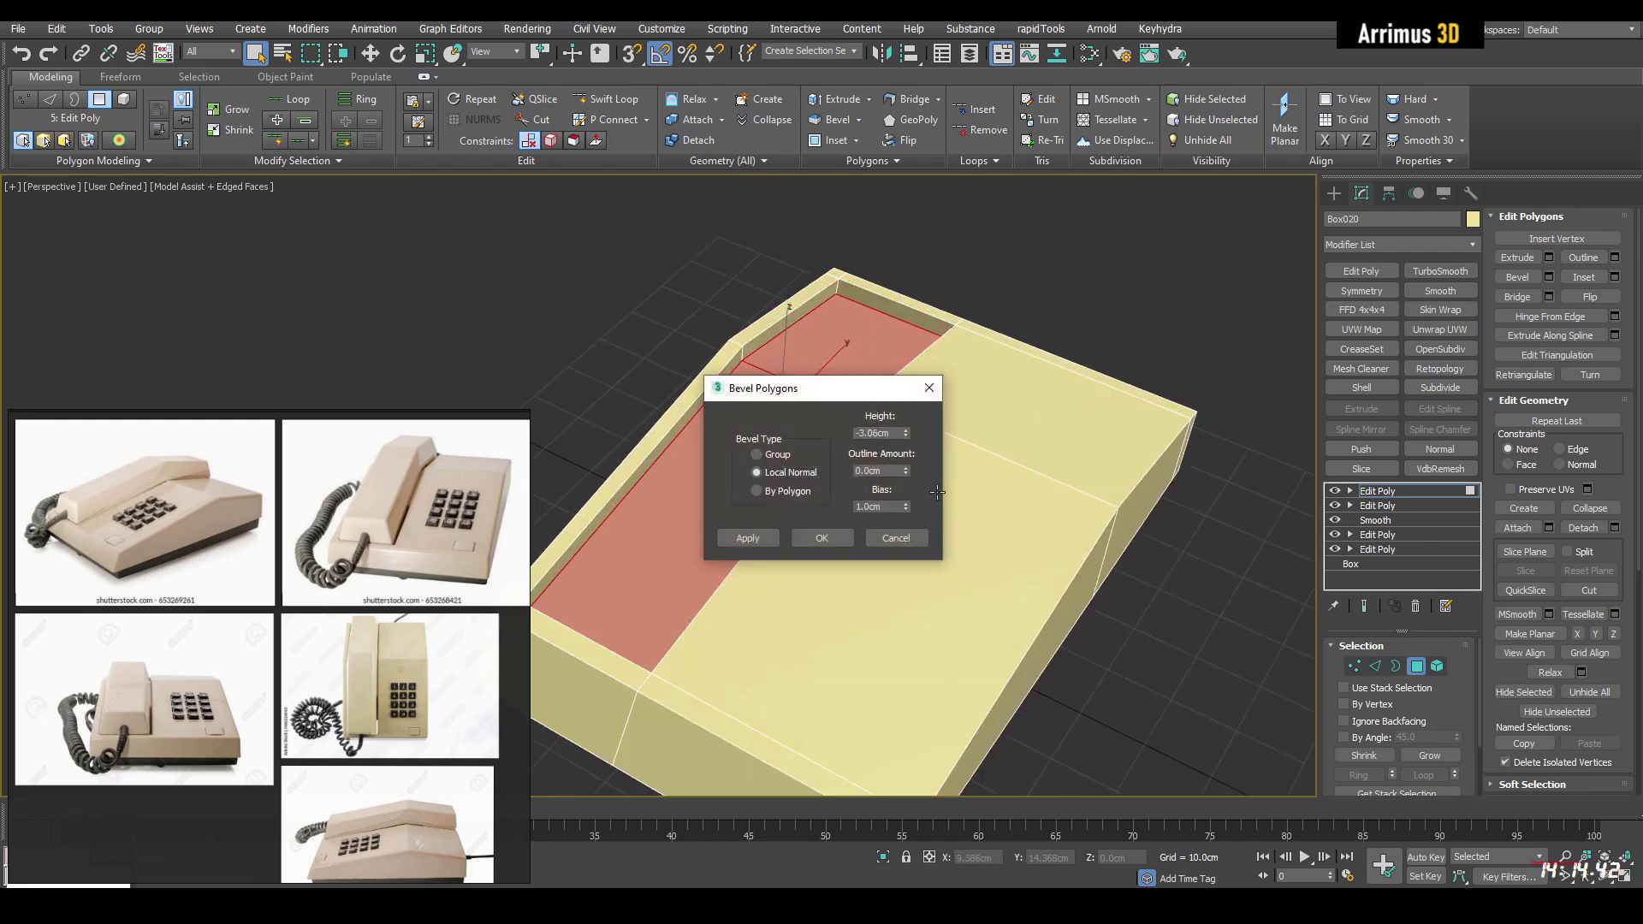
drag(906, 433, 915, 520)
click(832, 536)
alt+middle_drag(822, 550, 930, 570)
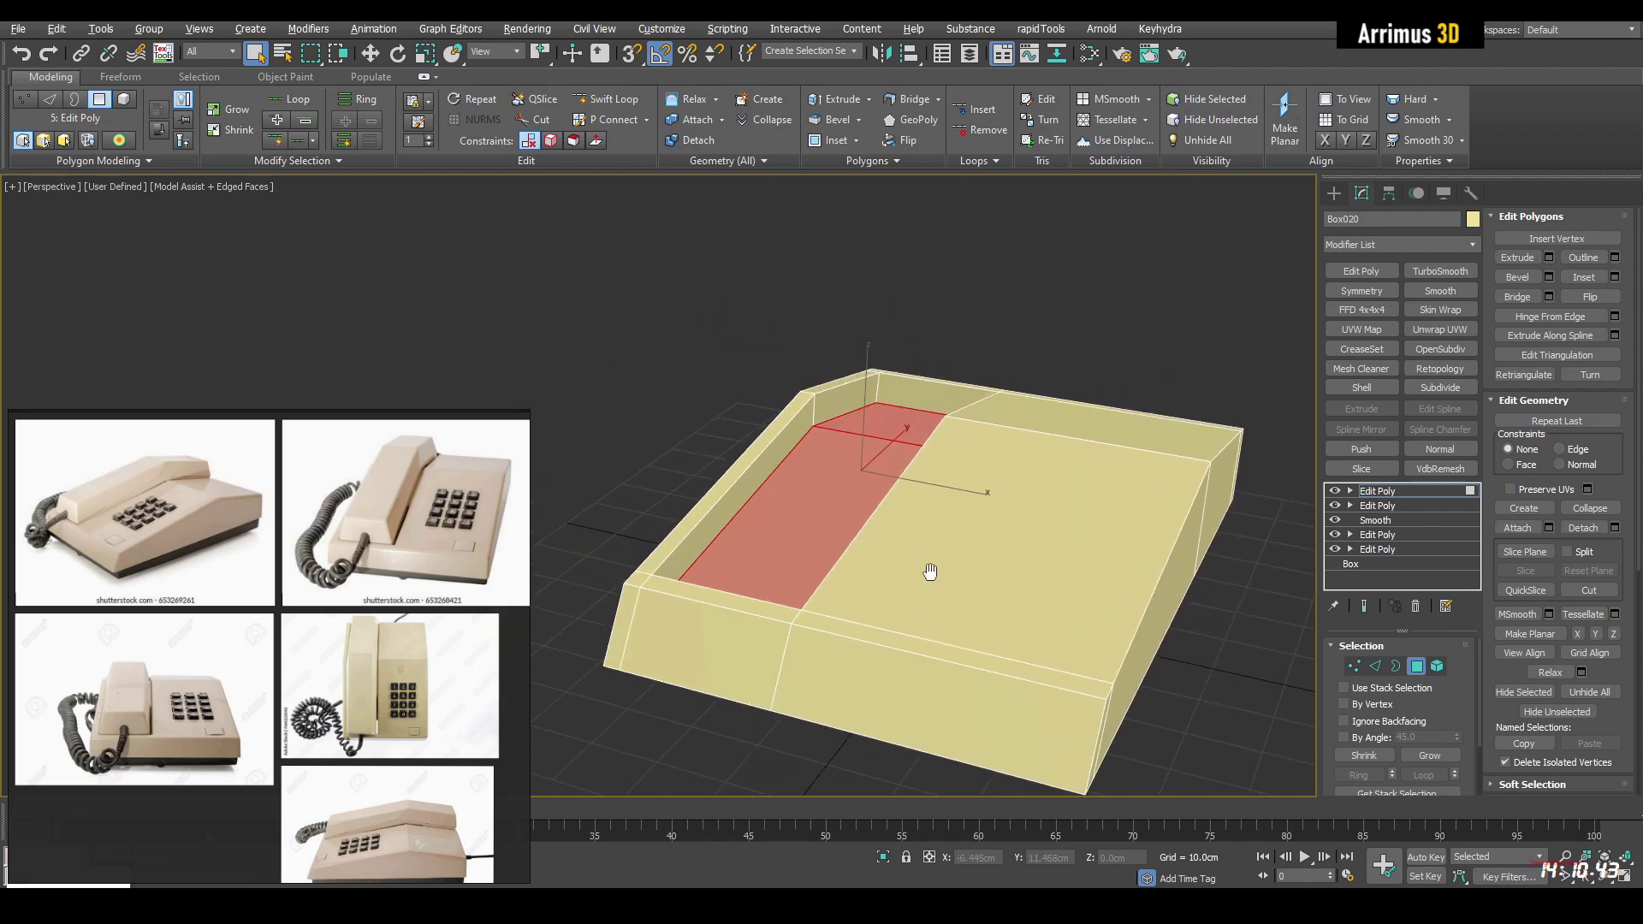
Step: Detach the recess floor polygons as a separate object and give it a Shell modifier with an Outer Amount of 25
scroll(929, 564, up, 2)
key(d)
click(865, 453)
click(825, 396)
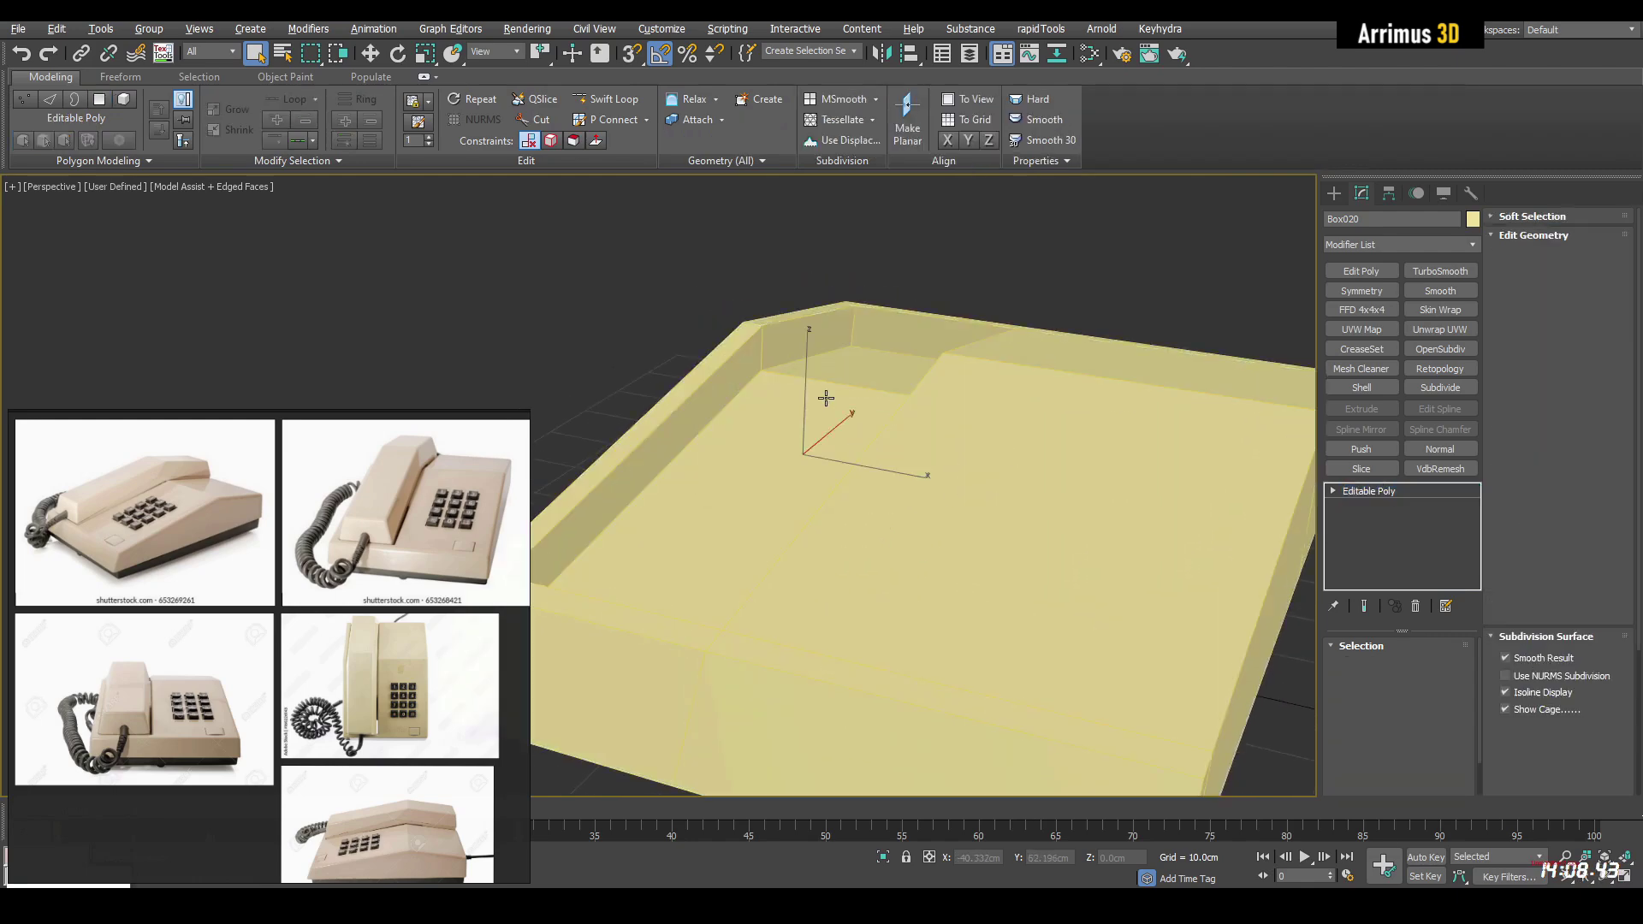
click(1379, 389)
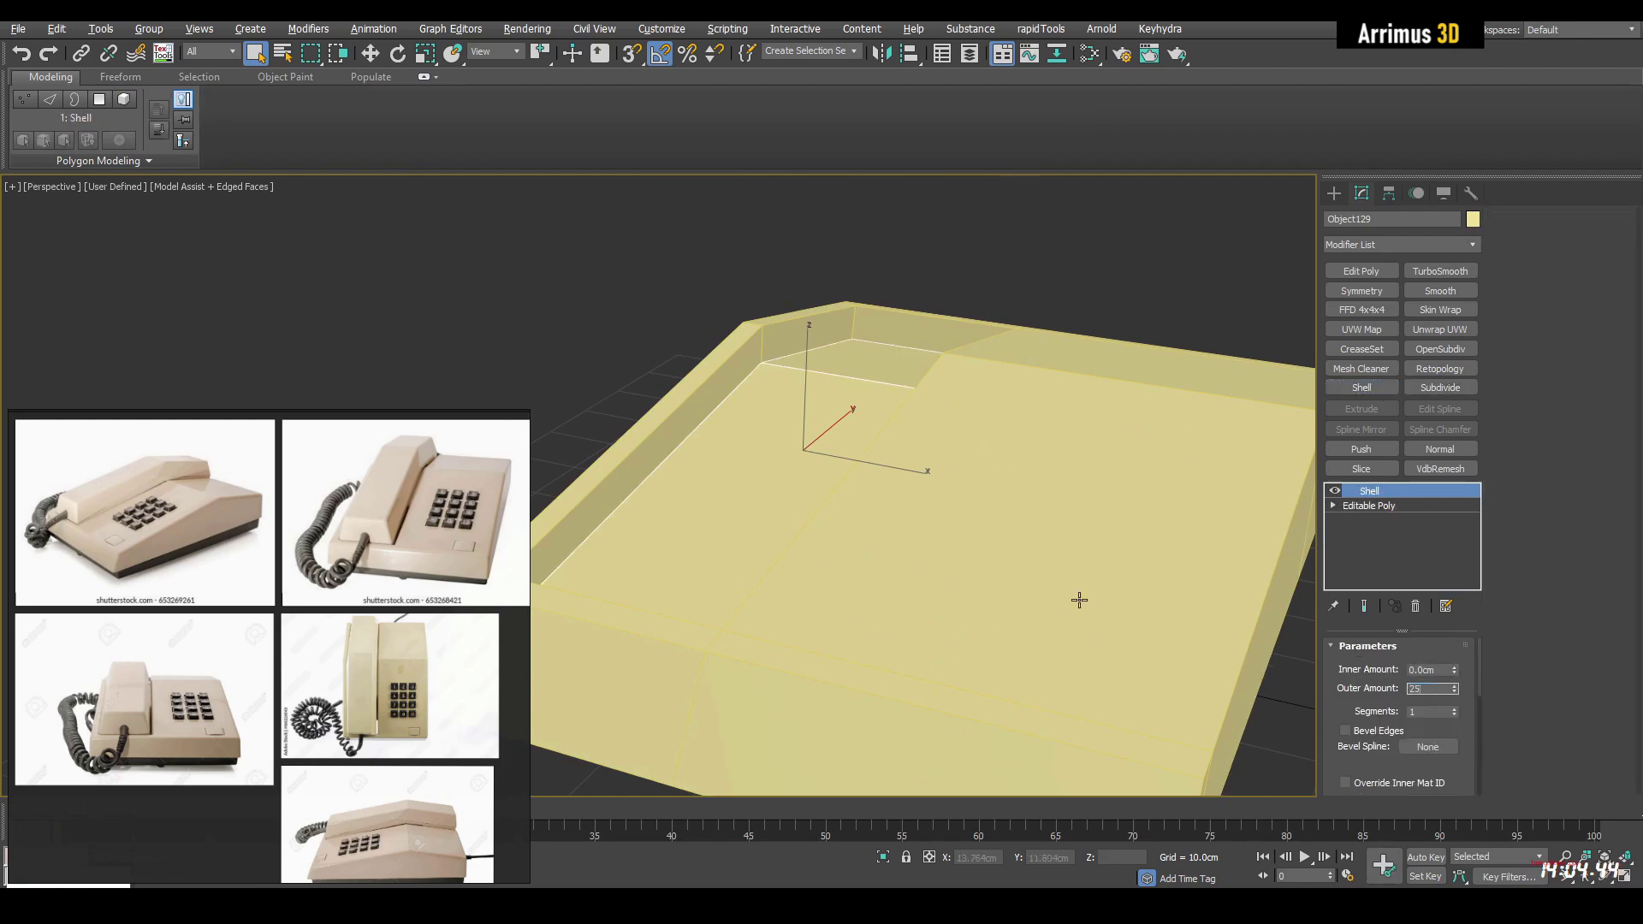
text(25)
key(Return)
Step: Enable Straighten Corners on the handset block's Shell and reduce its Outer Amount to 16.74 cm
drag(1476, 670, 1491, 773)
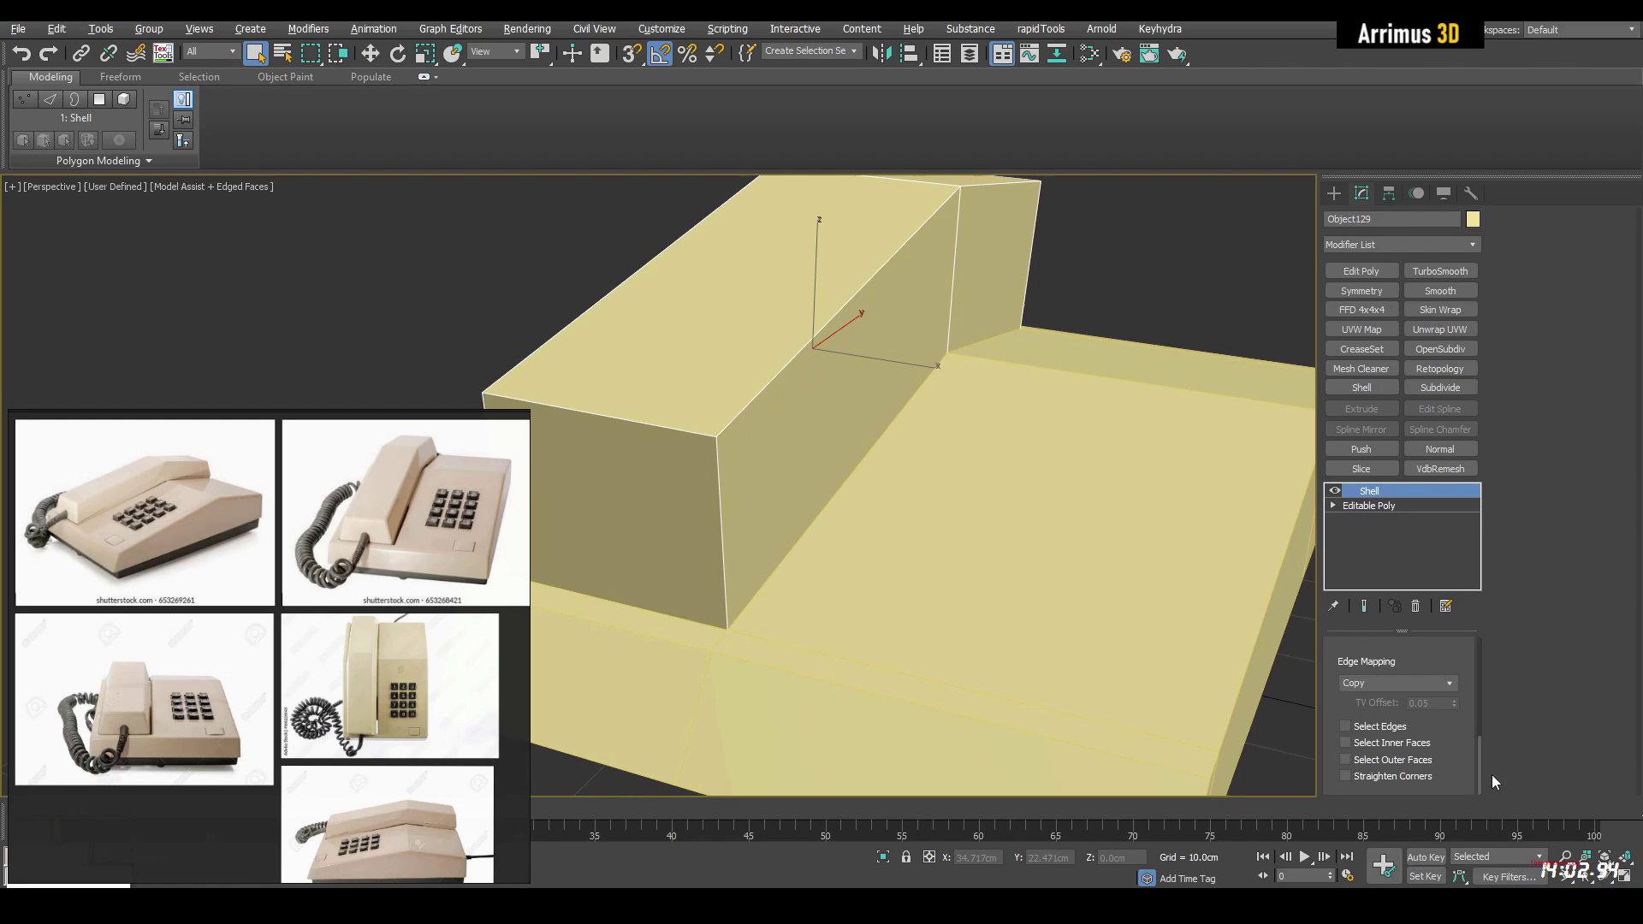
click(1409, 777)
scroll(1130, 614, down, 3)
alt+middle_drag(1131, 614, 1182, 576)
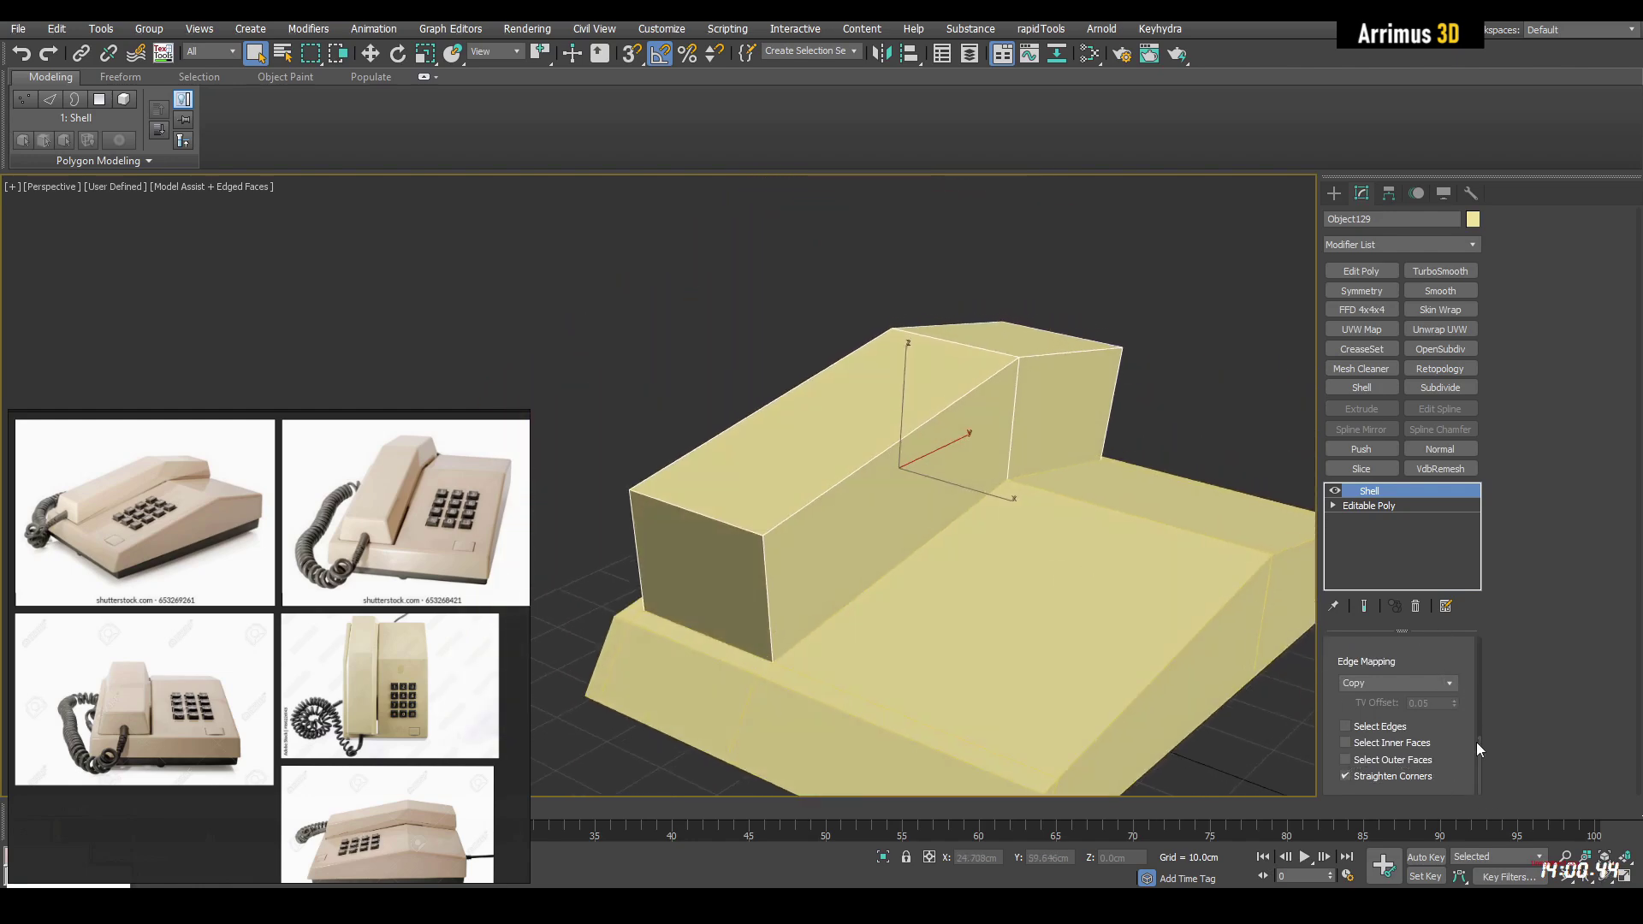
scroll(1476, 742, up, 5)
drag(1454, 691, 1399, 524)
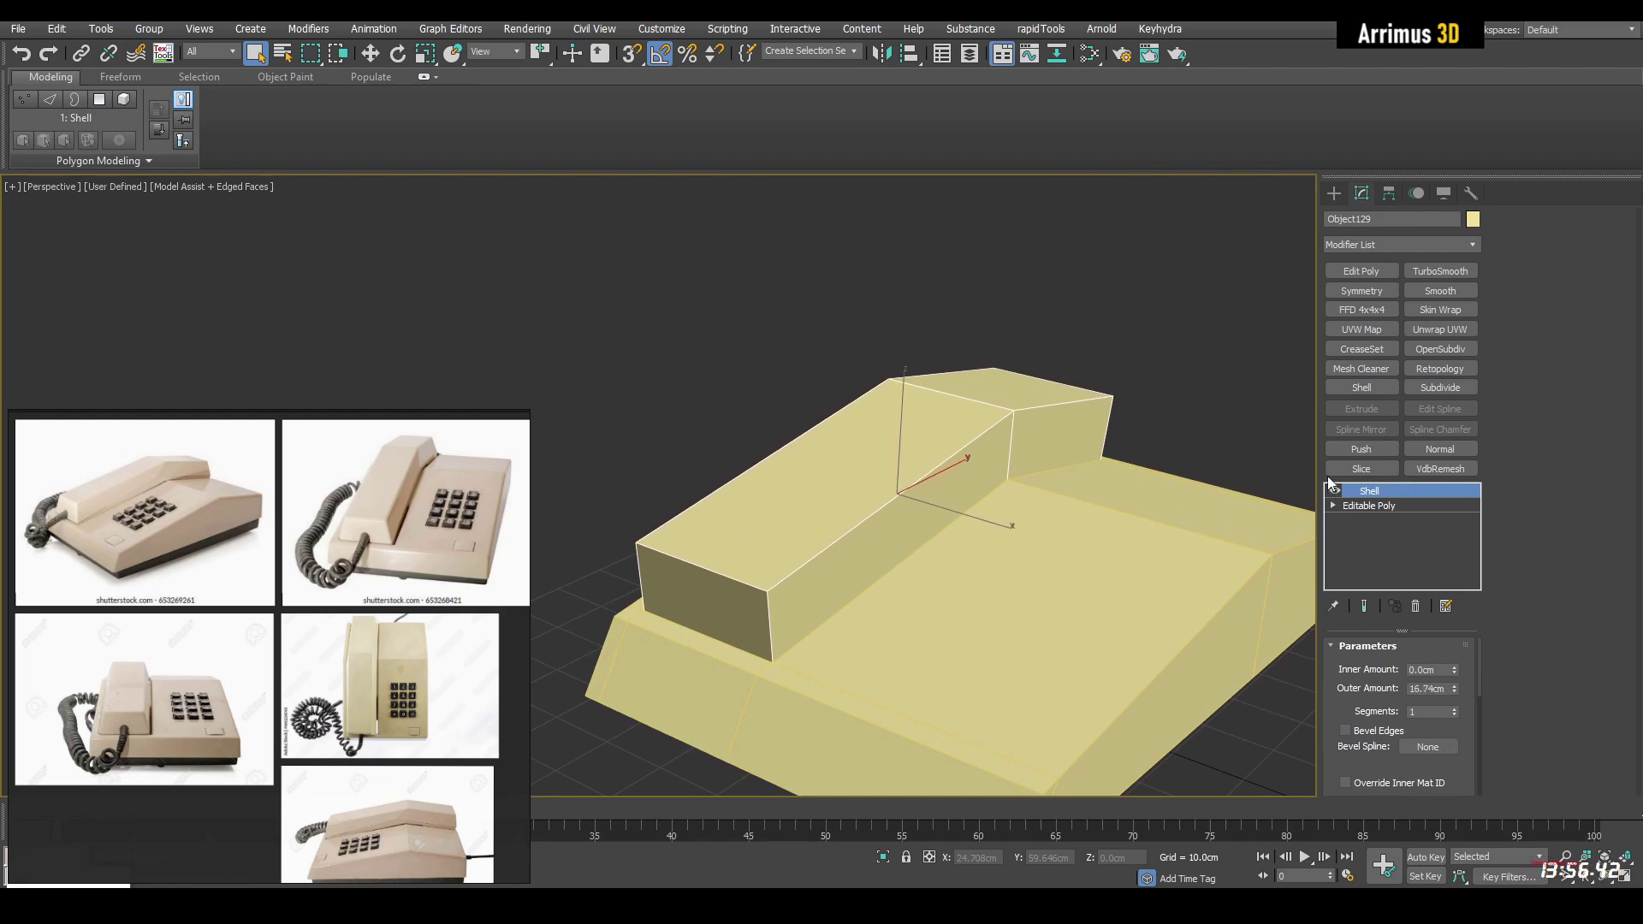
Step: Compare the handset block with the reference photos and add an Edit Poly modifier above its Shell
scroll(423, 469, up, 8)
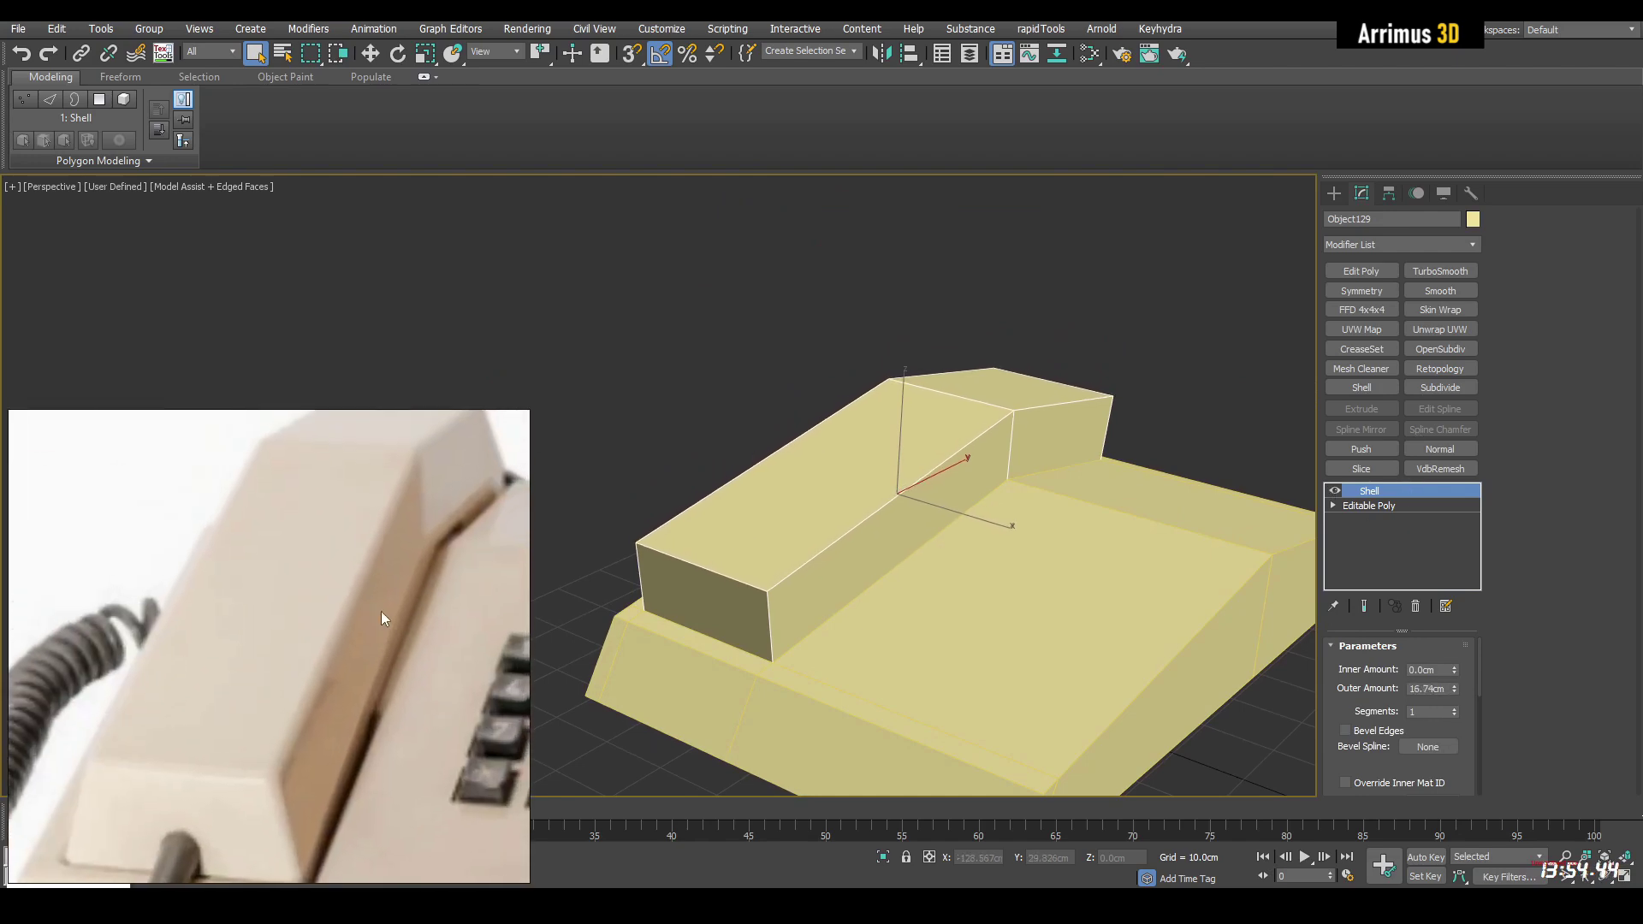
scroll(453, 471, down, 5)
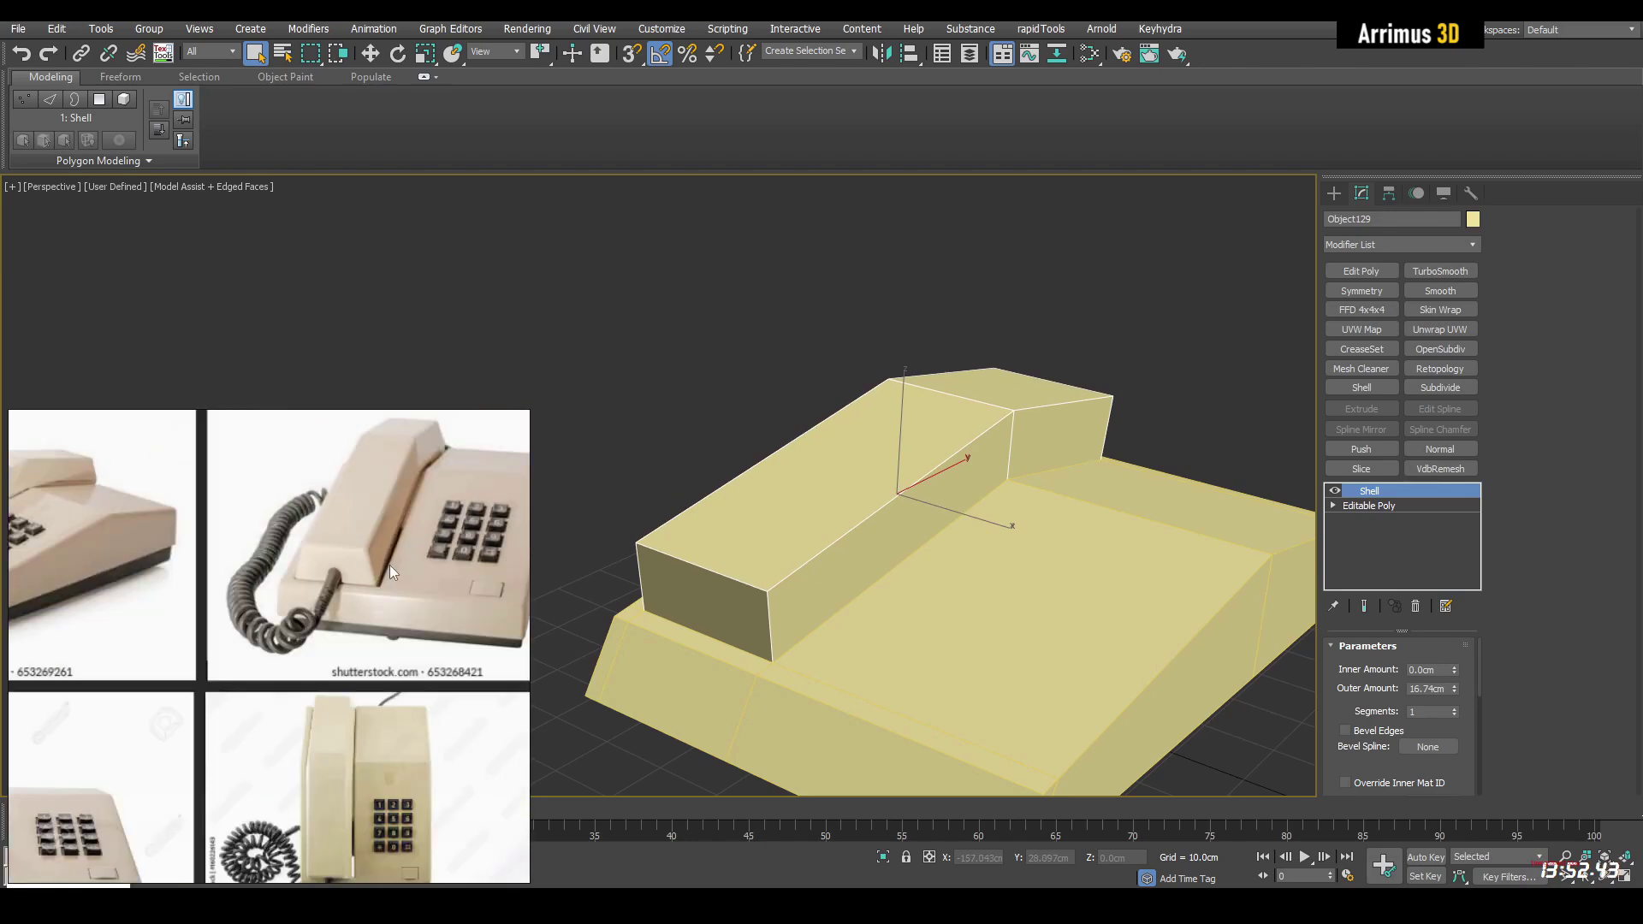
scroll(377, 590, up, 6)
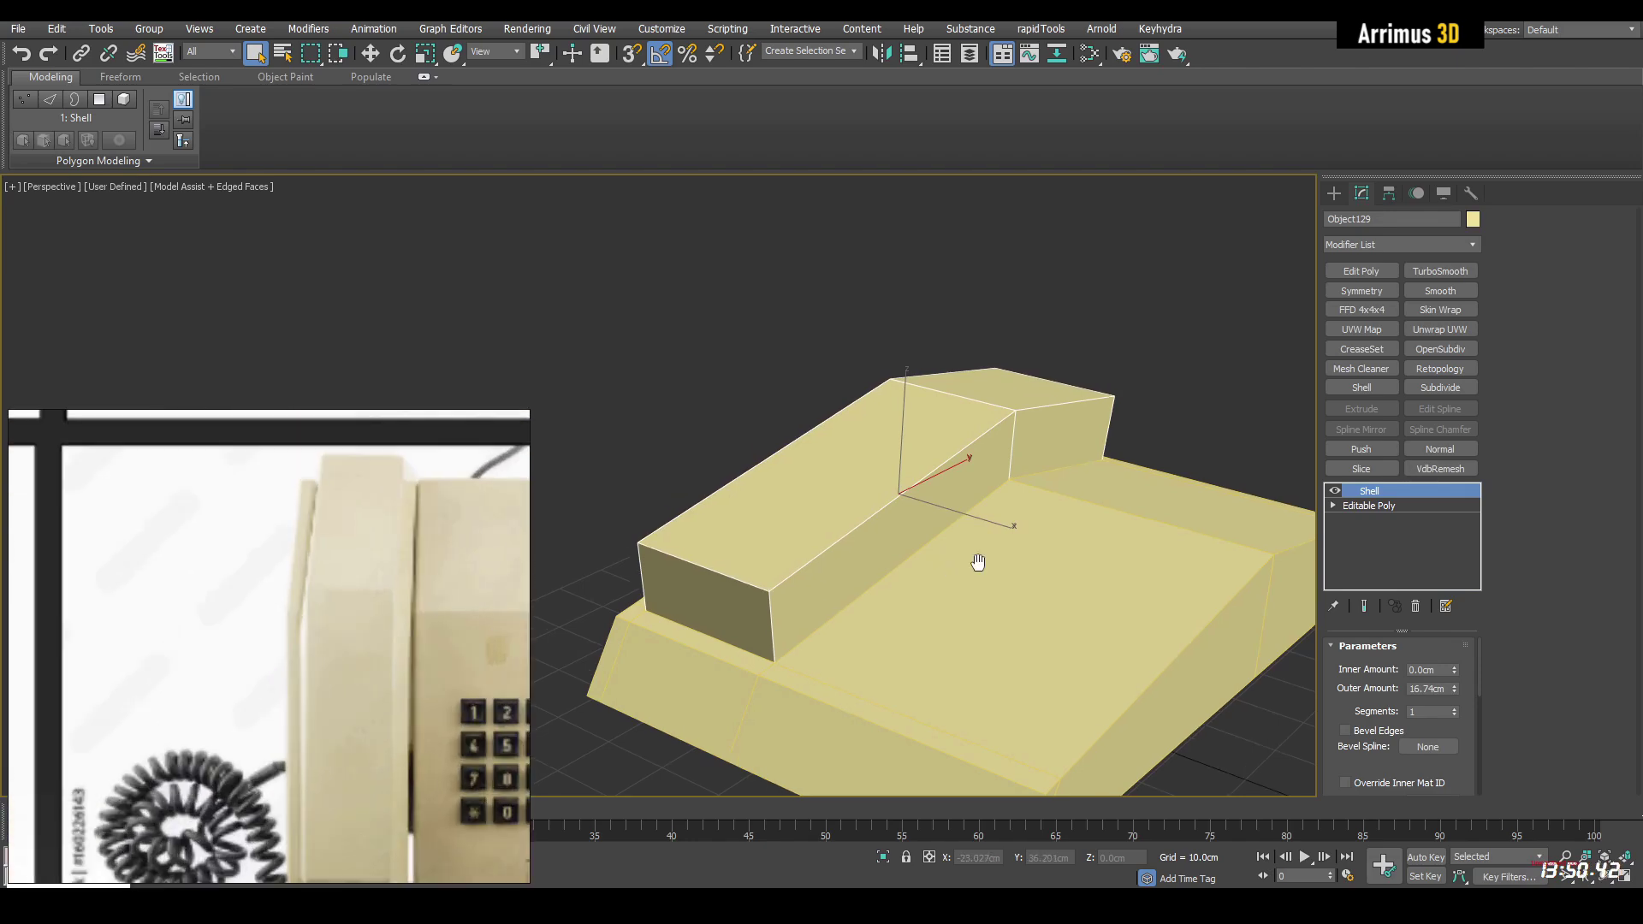
middle_drag(975, 561, 1022, 518)
key(1)
alt+middle_drag(911, 565, 892, 574)
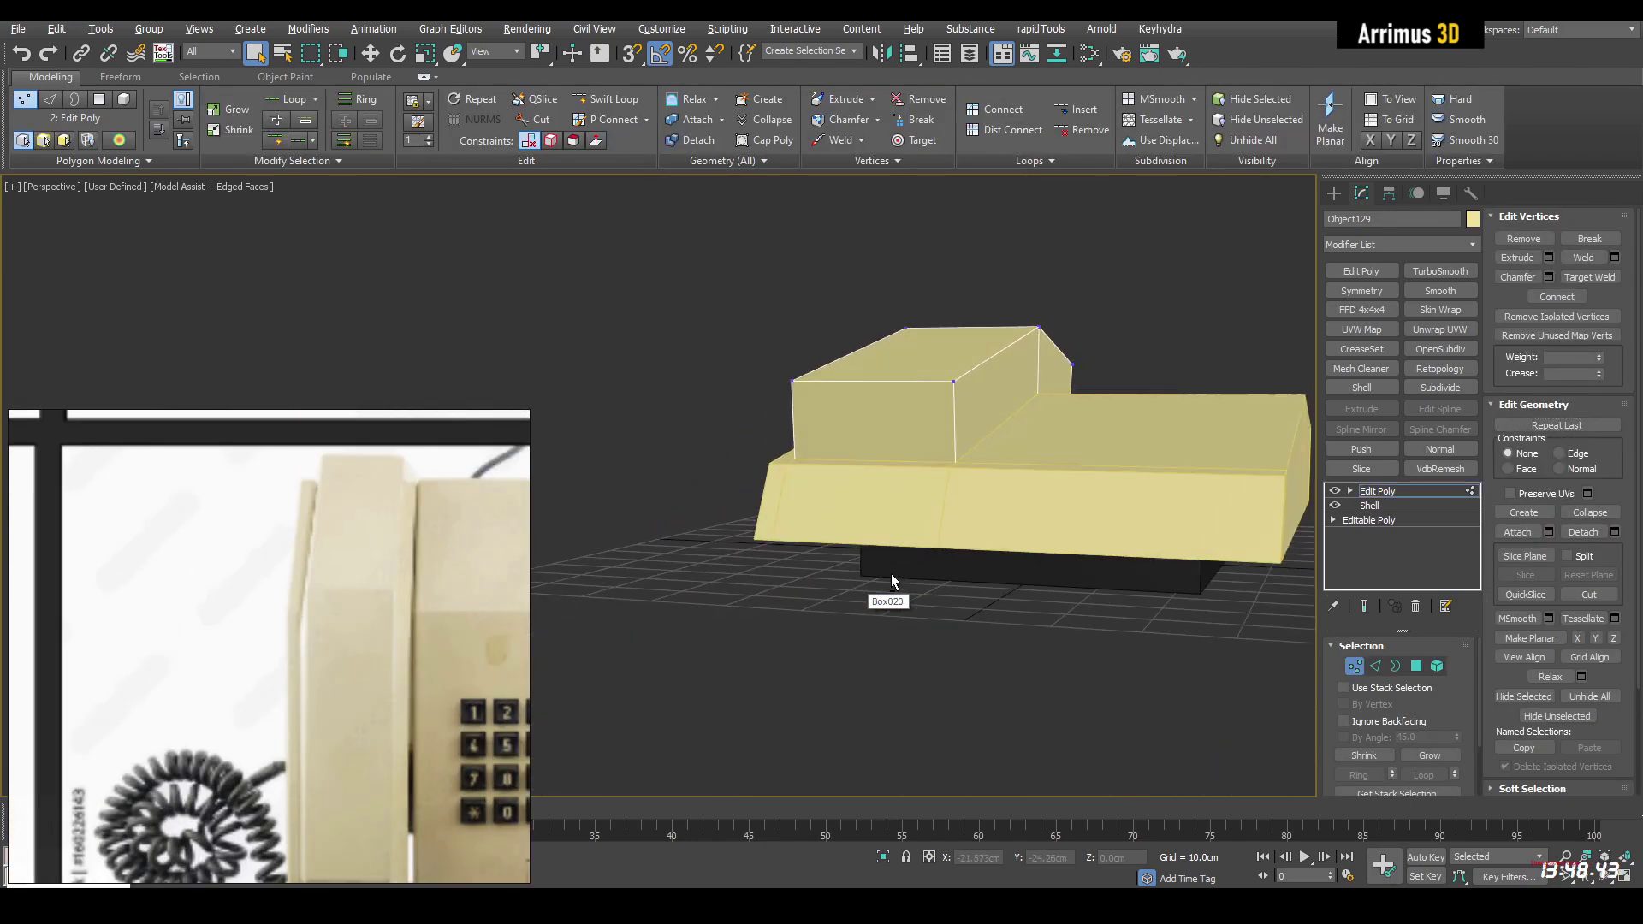
key(ctrl+a)
alt+middle_drag(999, 447, 999, 471)
key(1)
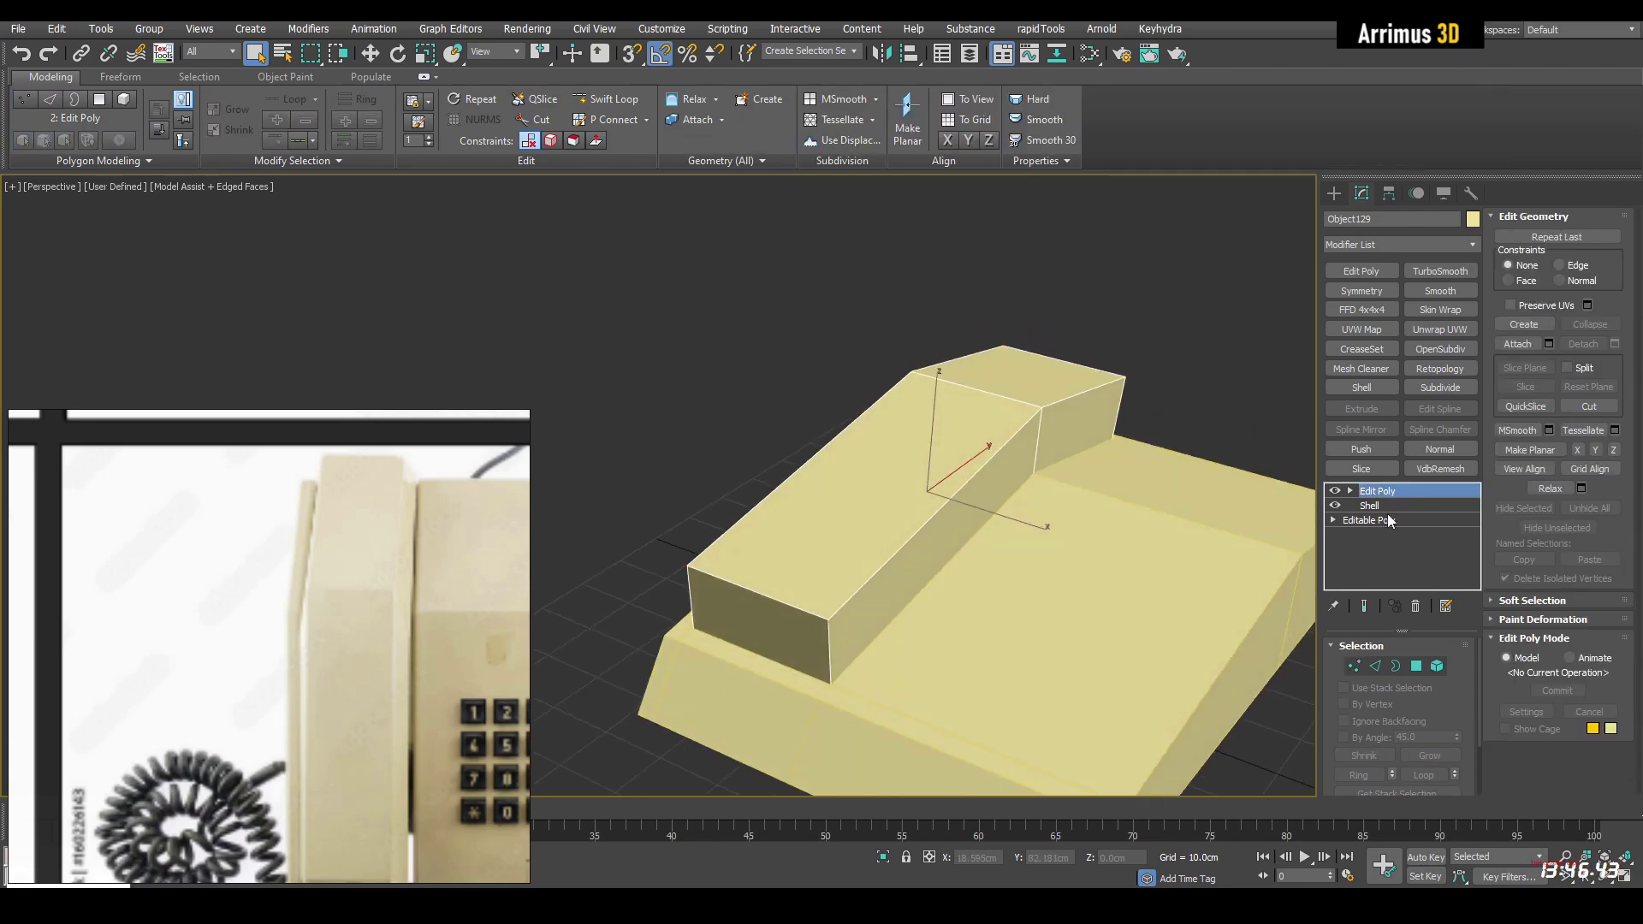
Step: Add an Edit Poly modifier beneath the Shell and shrink the handset's two base polygons slightly with a negative Bevel outline
click(1383, 519)
key(1)
alt+middle_drag(994, 471, 1023, 444)
scroll(990, 514, up, 5)
key(4)
click(1028, 443)
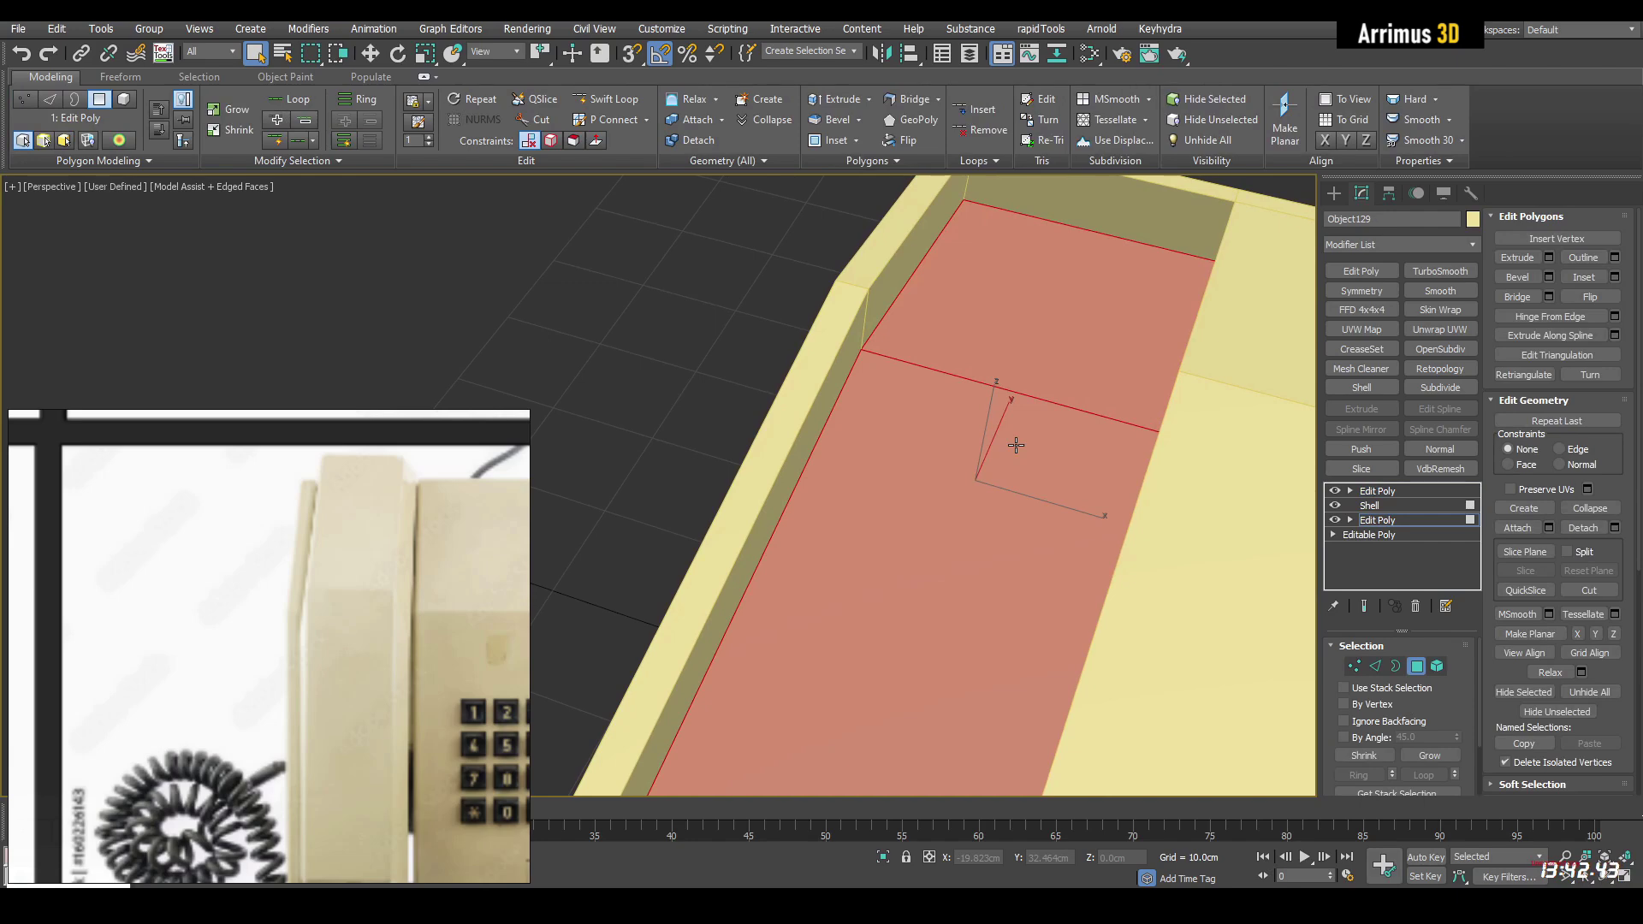
key(ctrl+shift+b)
drag(907, 470, 902, 506)
click(830, 546)
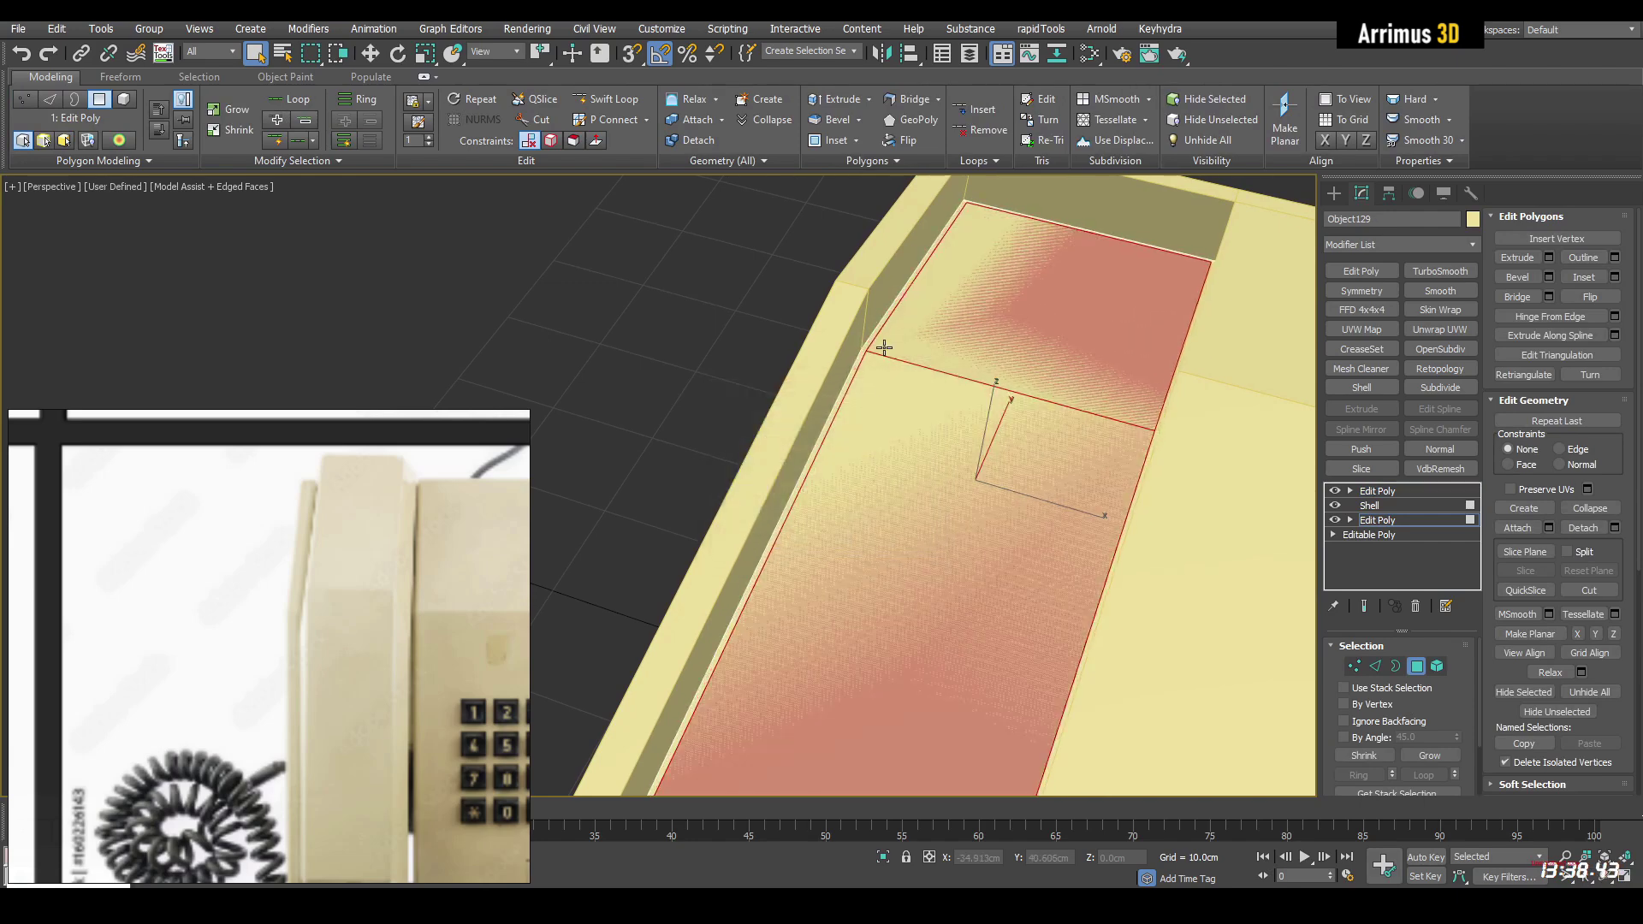
Step: Check the handset's fit against the reference photos and widen the gap between its base and the recess walls
key(2)
scroll(927, 318, down, 5)
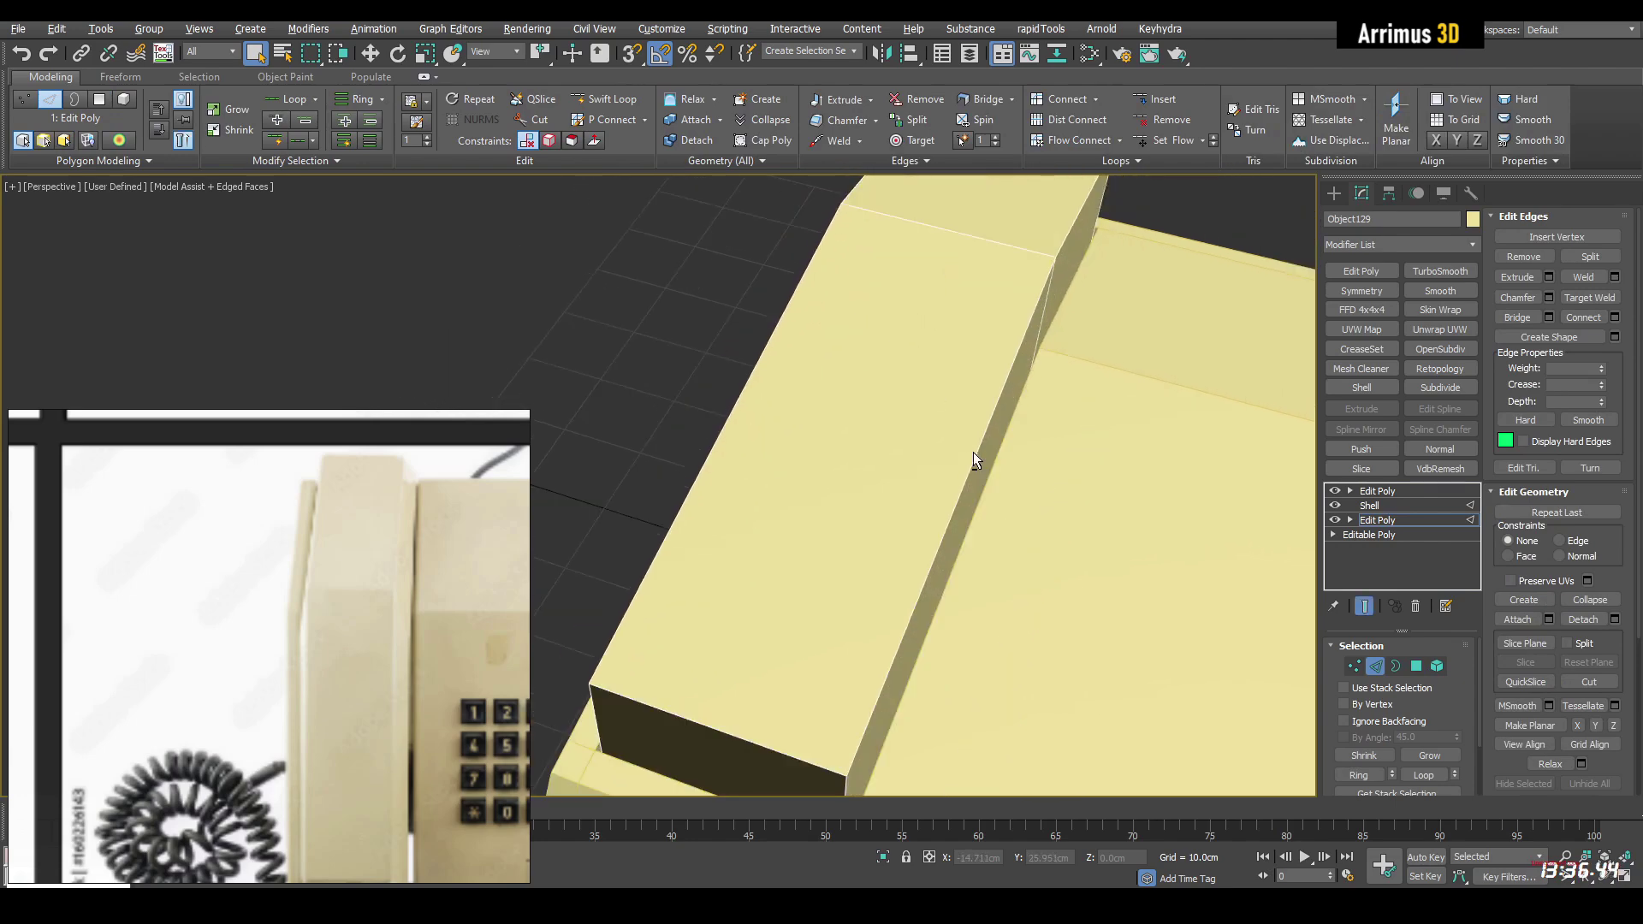
alt+middle_drag(972, 458, 982, 423)
scroll(402, 739, down, 3)
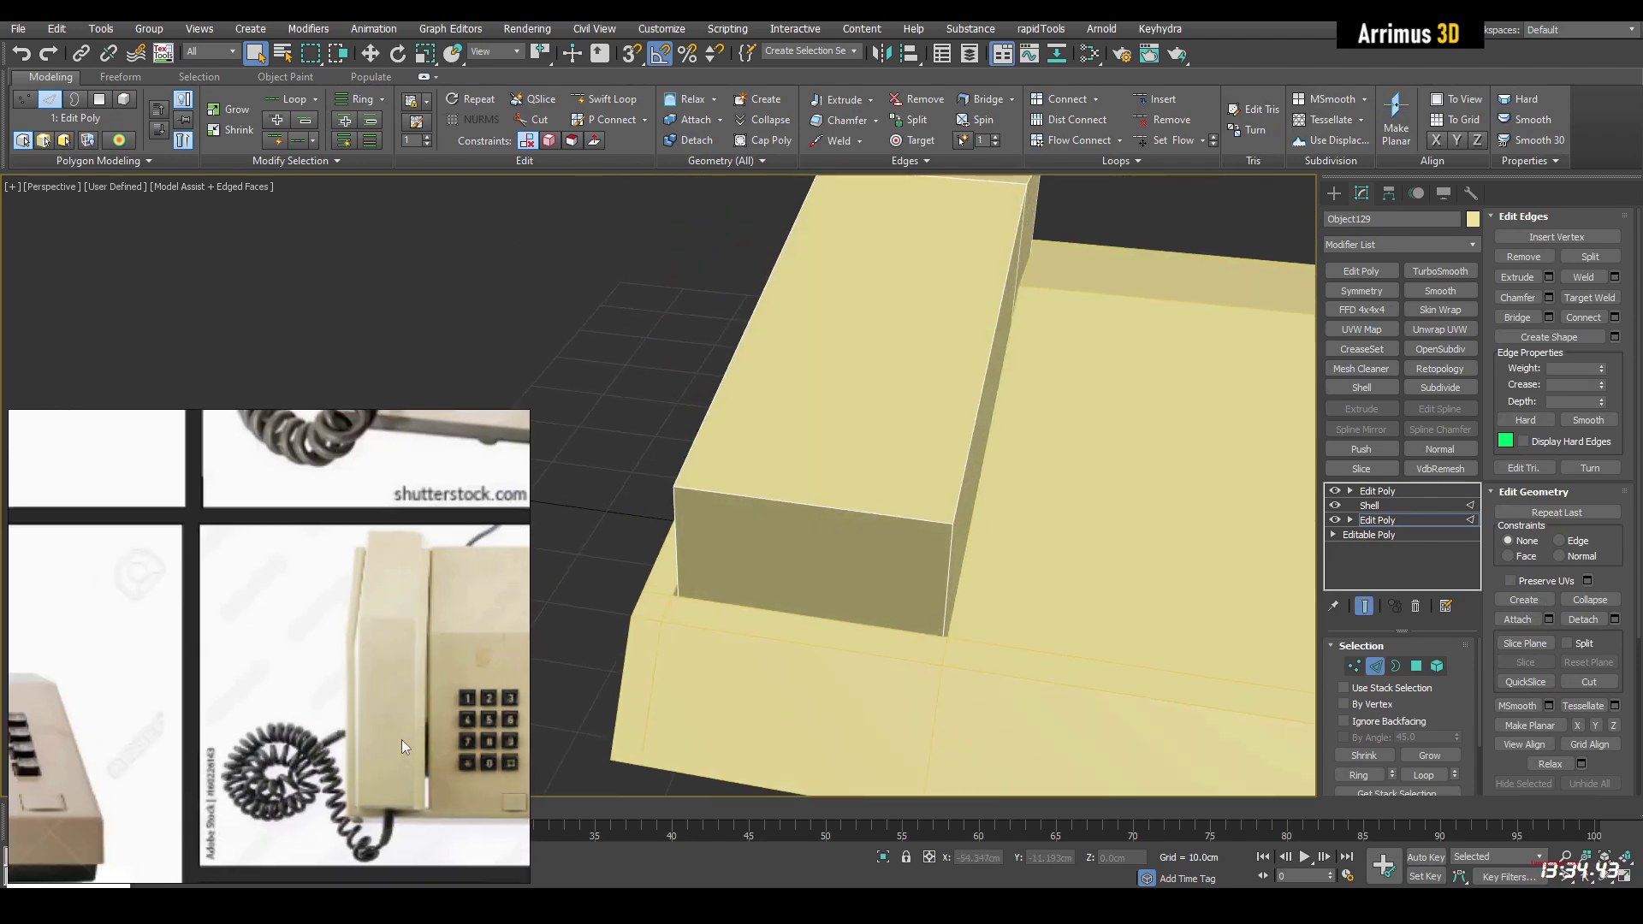
scroll(444, 650, up, 2)
alt+middle_drag(830, 606, 845, 587)
key(shift+e)
key(4)
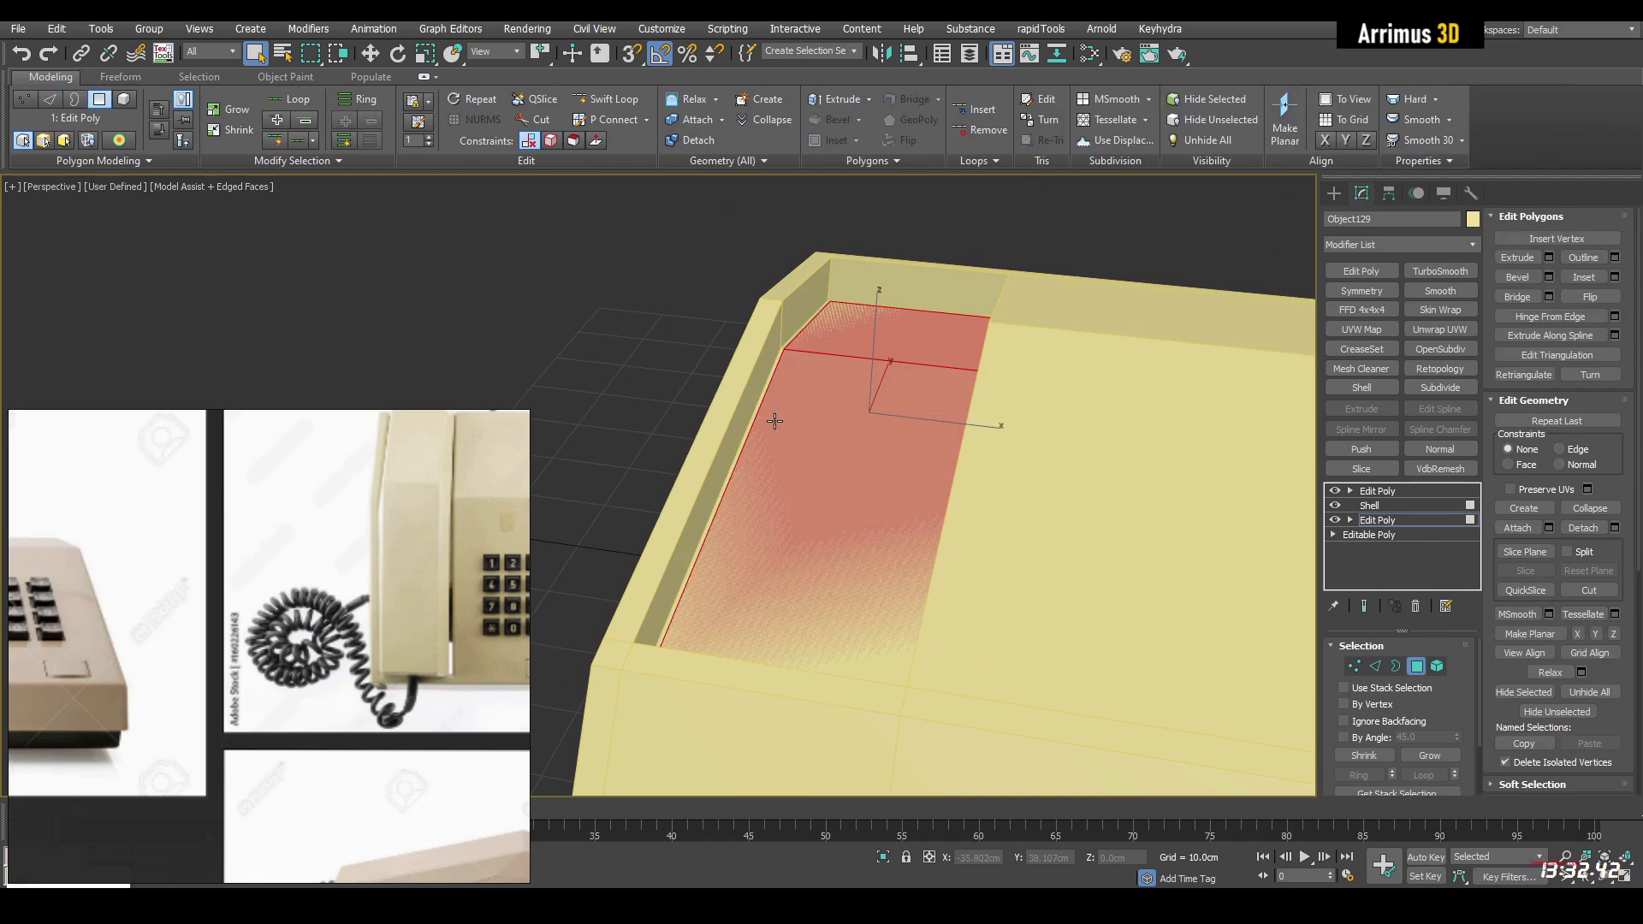
scroll(774, 422, up, 2)
key(shift+i)
mouse_move(912, 401)
mouse_down()
mouse_move(945, 372)
mouse_move(932, 389)
mouse_up()
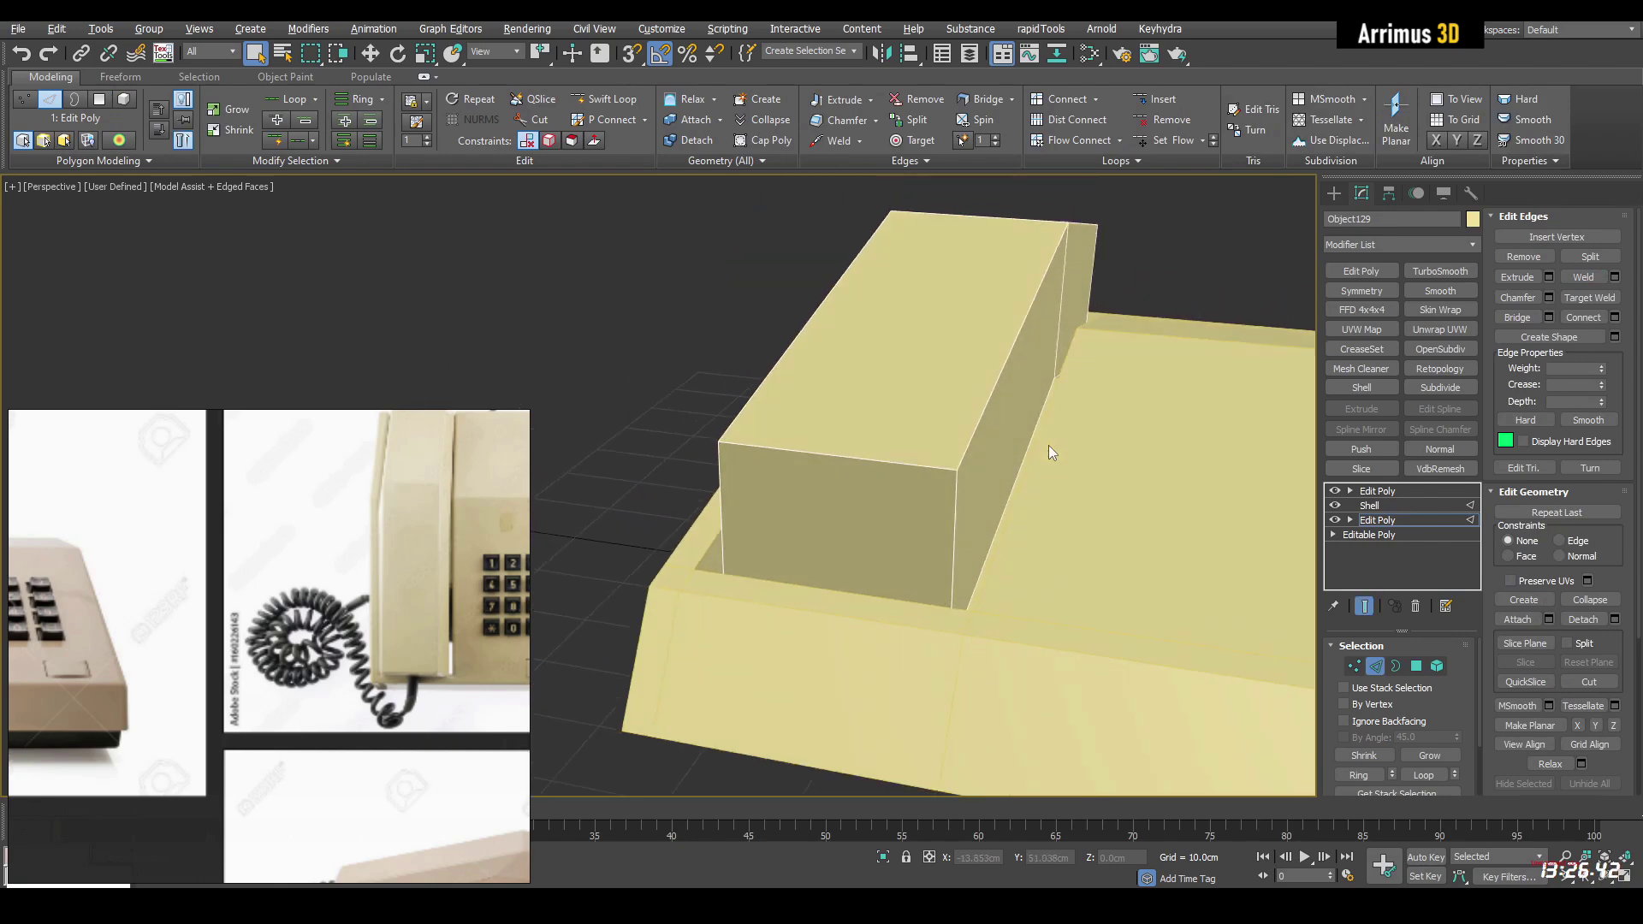
Step: Add an Edit Poly modifier on top of the handset's stack and insert a horizontal edge loop low around its sides
click(1360, 518)
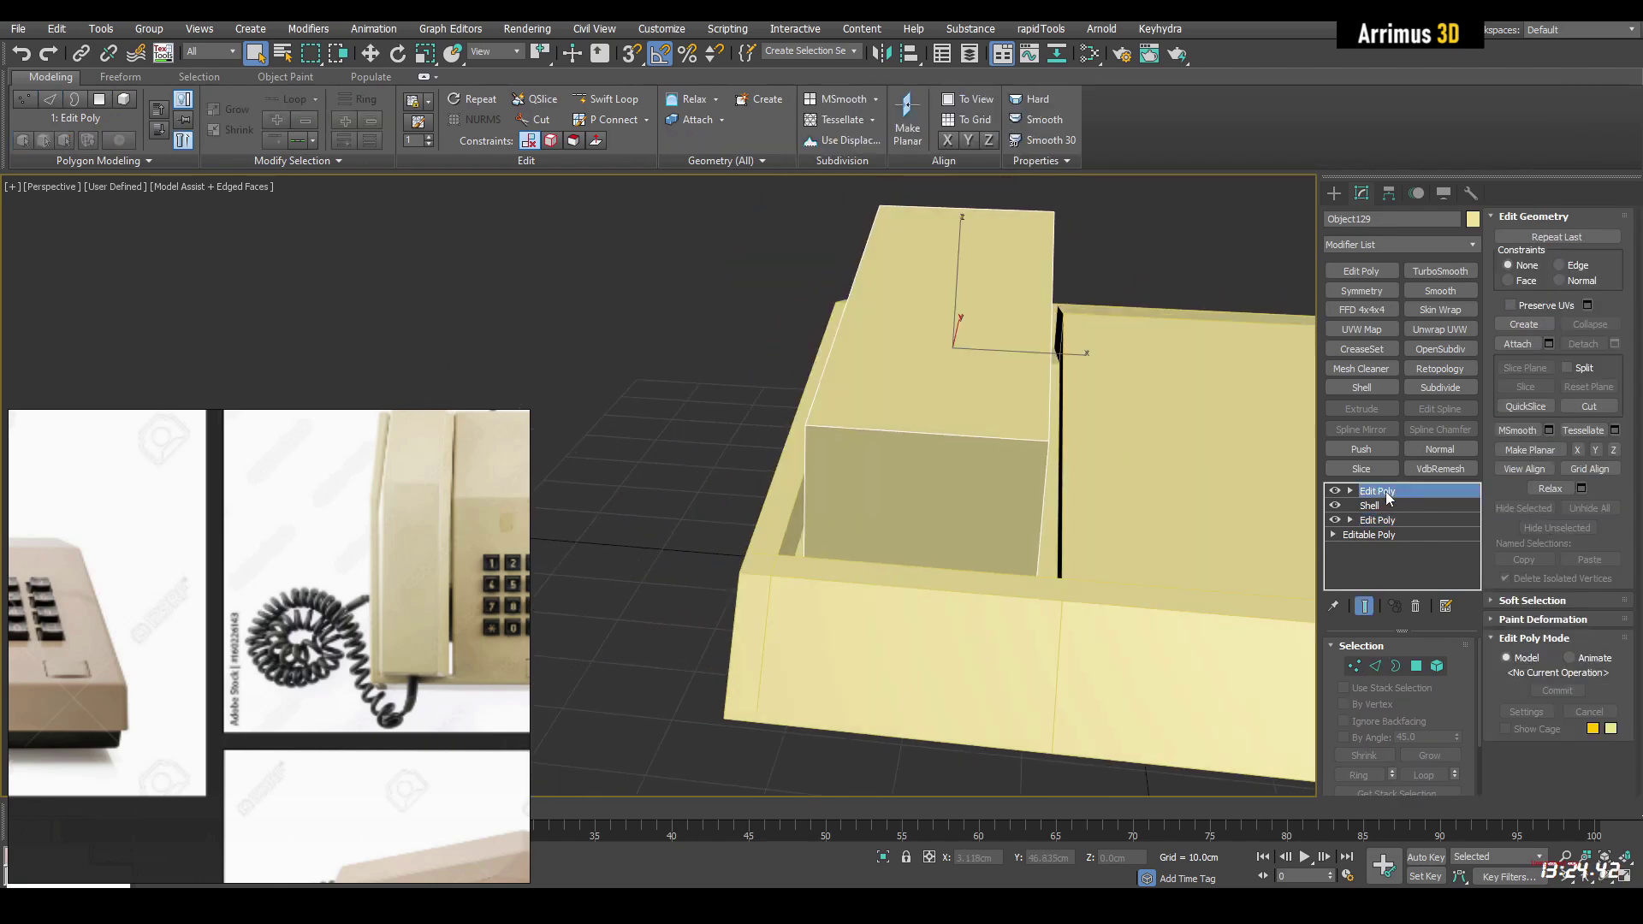
click(1377, 490)
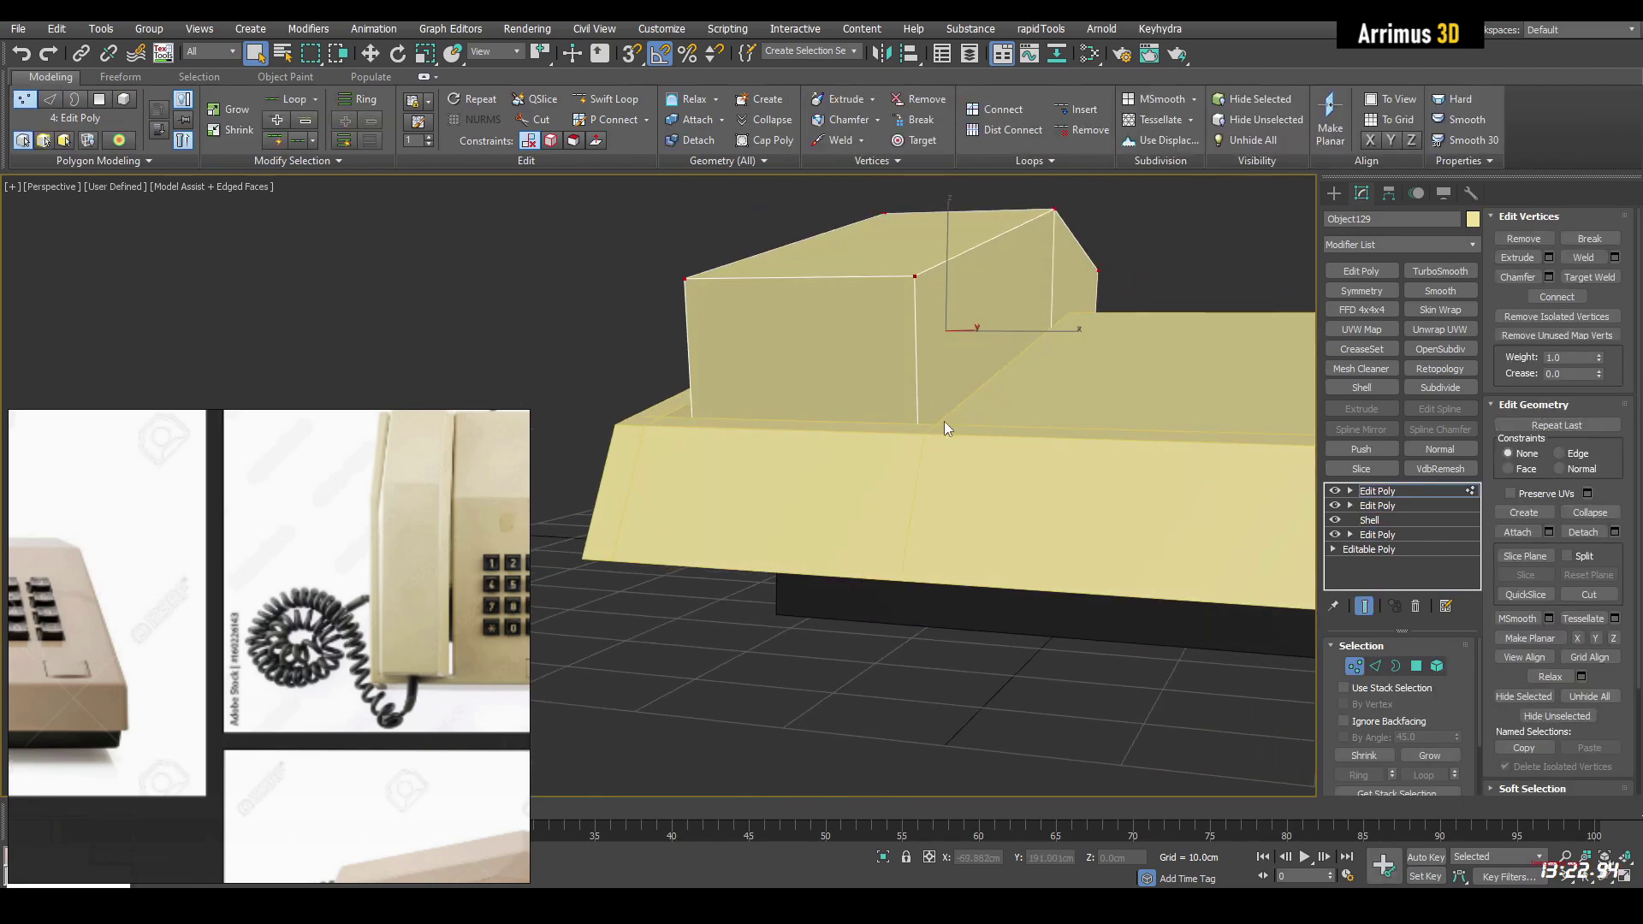
key(shift+alt+w)
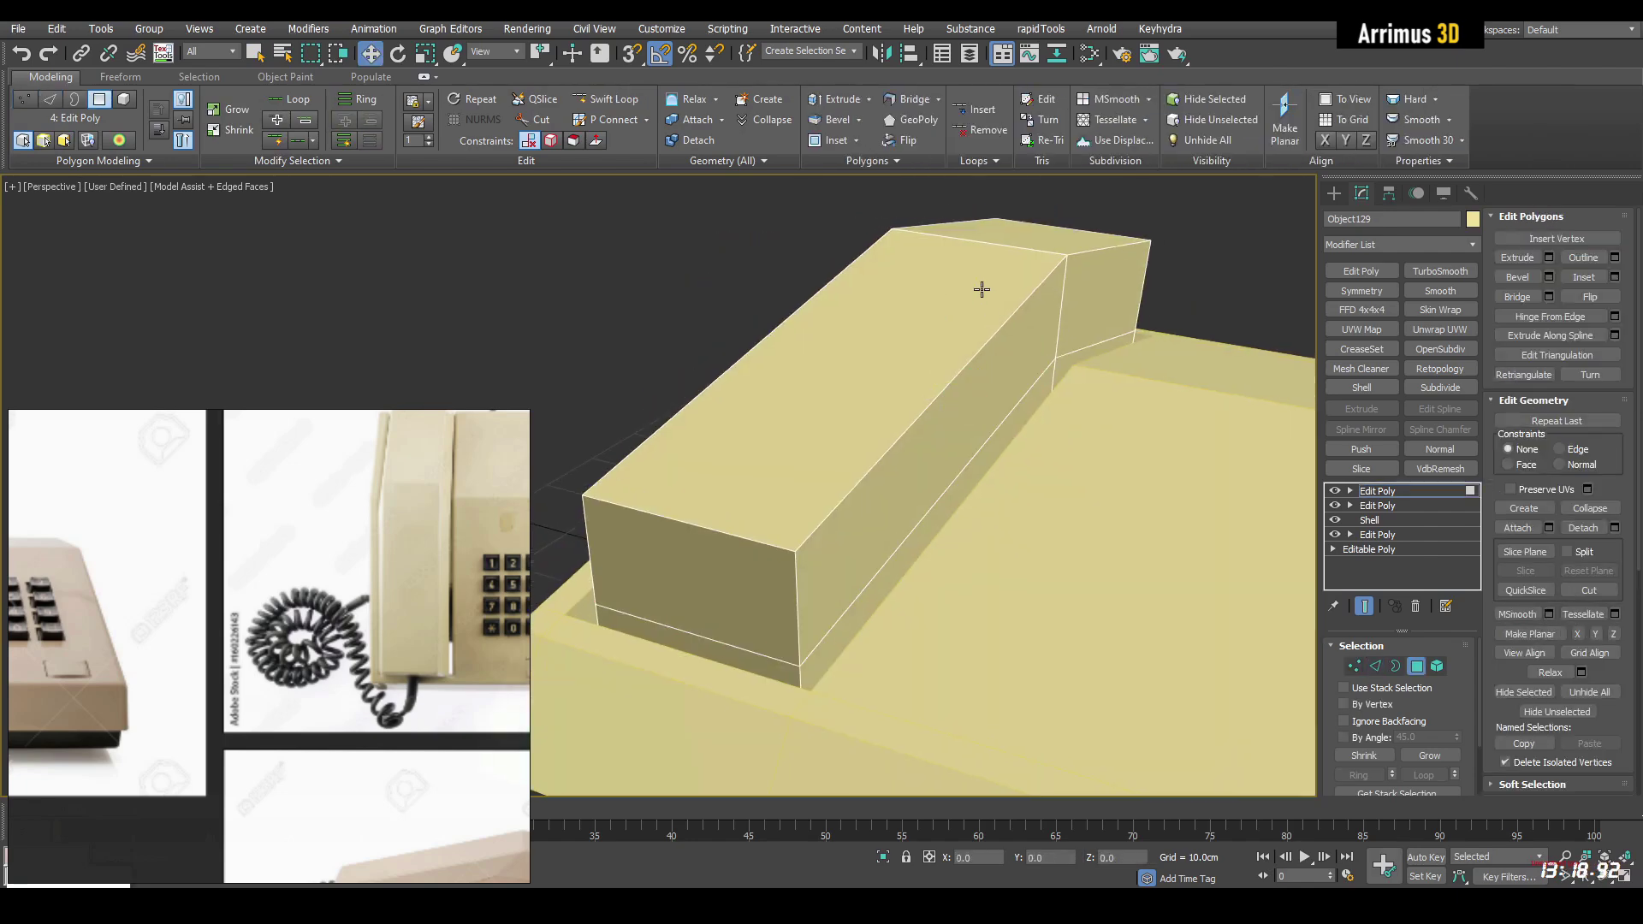
Step: Scale the handset's top faces inward across their width to taper its sides
click(981, 289)
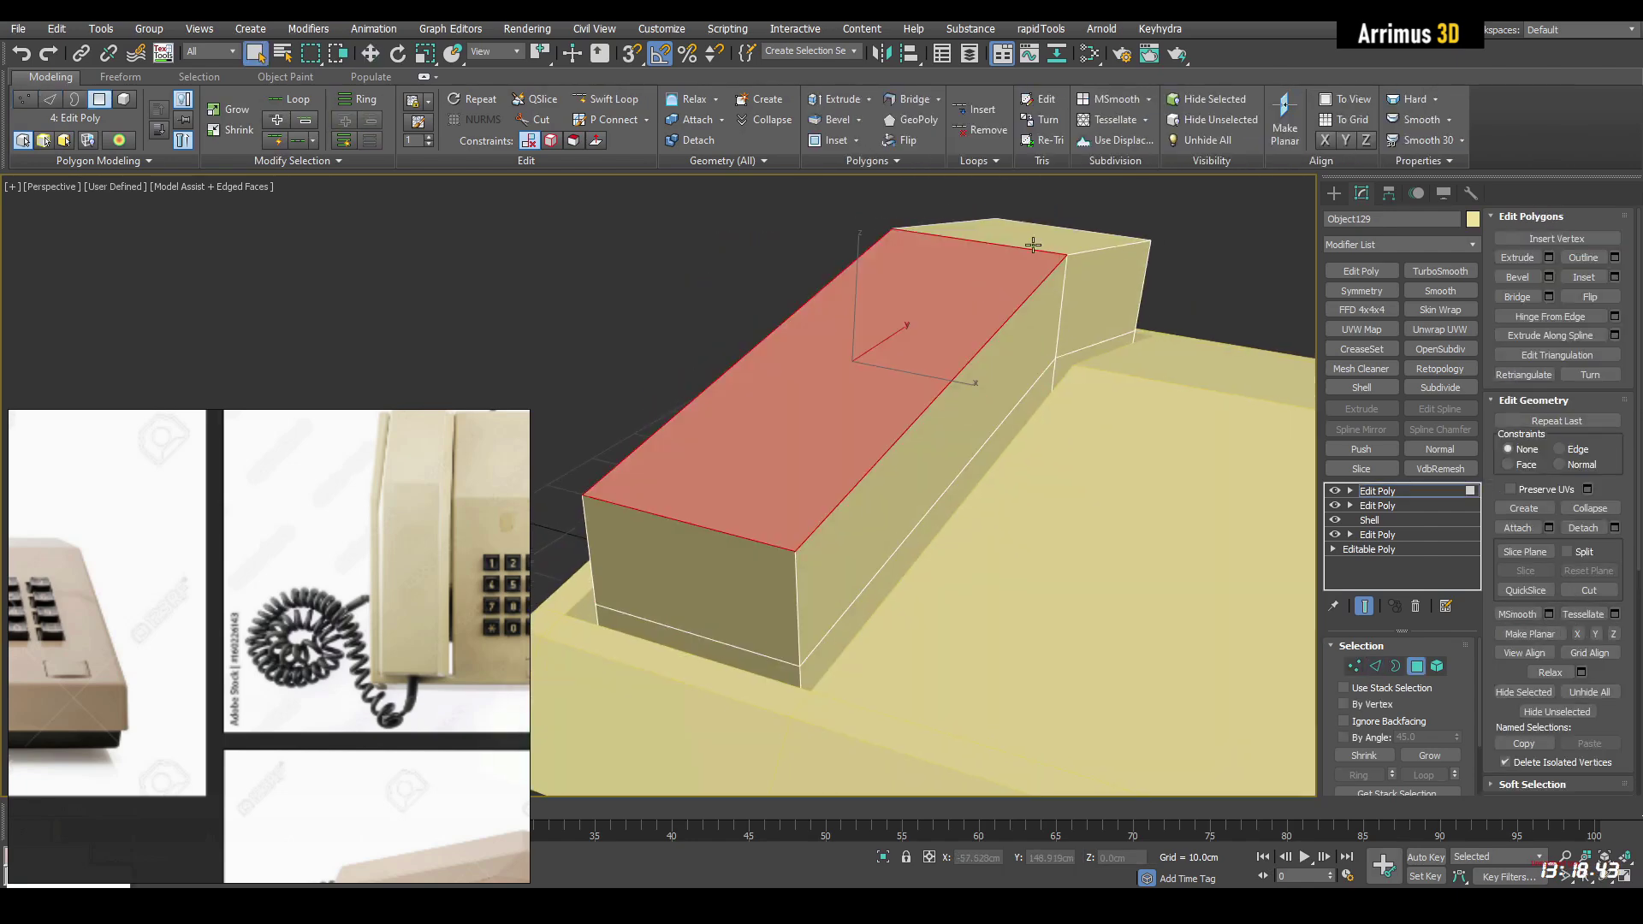
key(r)
drag(1050, 310, 1033, 309)
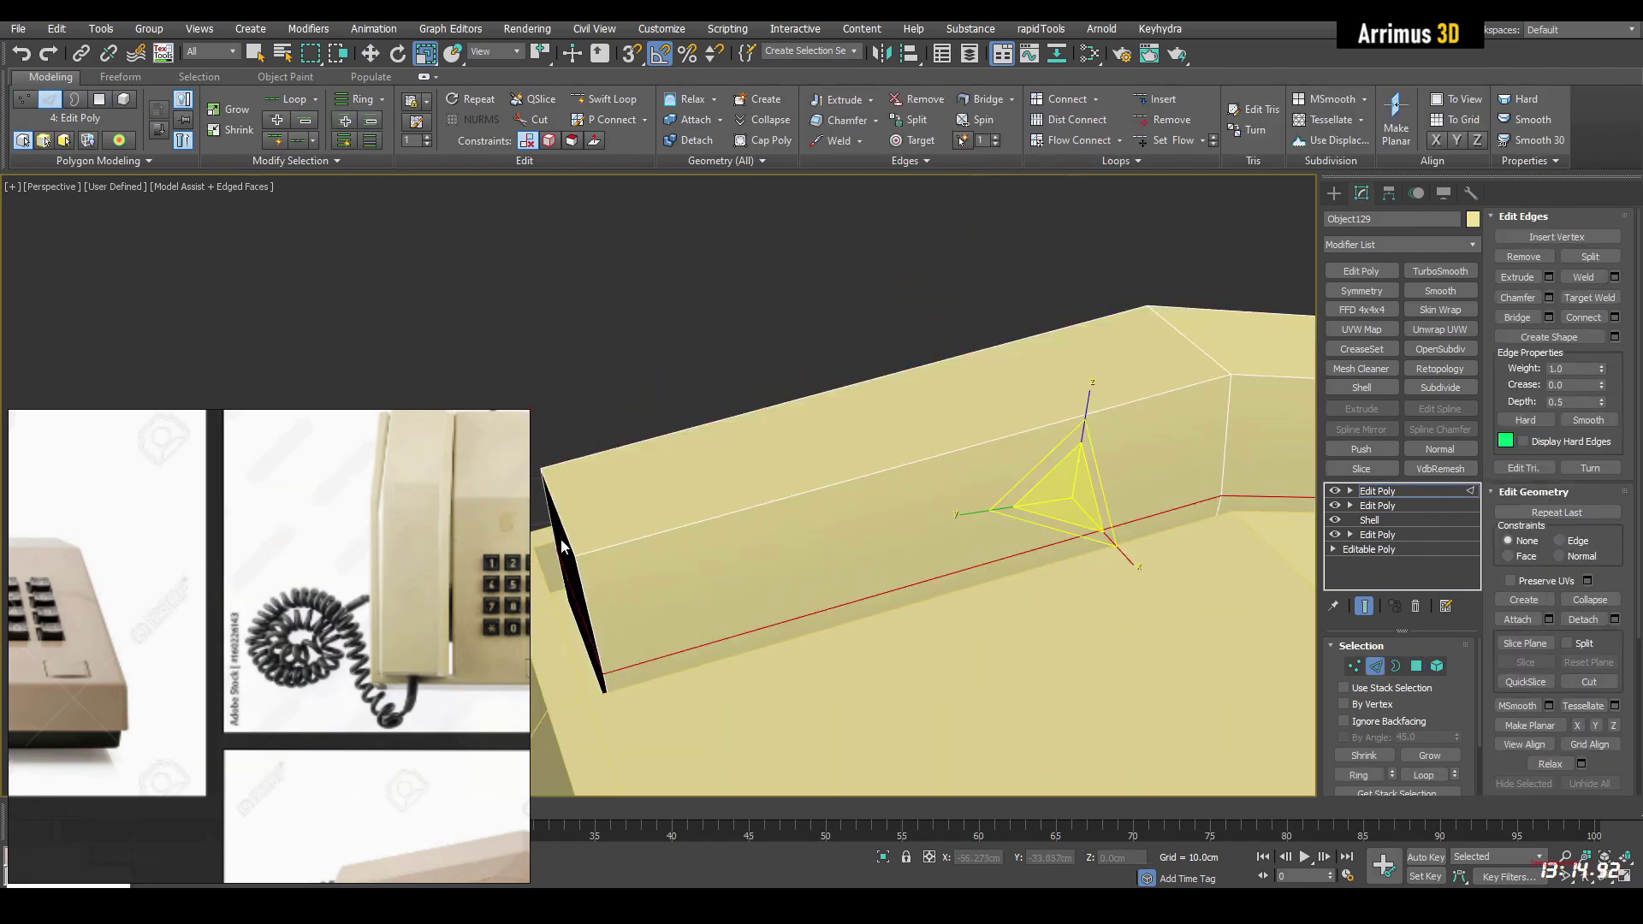
Step: Slide the top edge at each end of the handset inward with the Edge constraint to slope both end faces
click(562, 546)
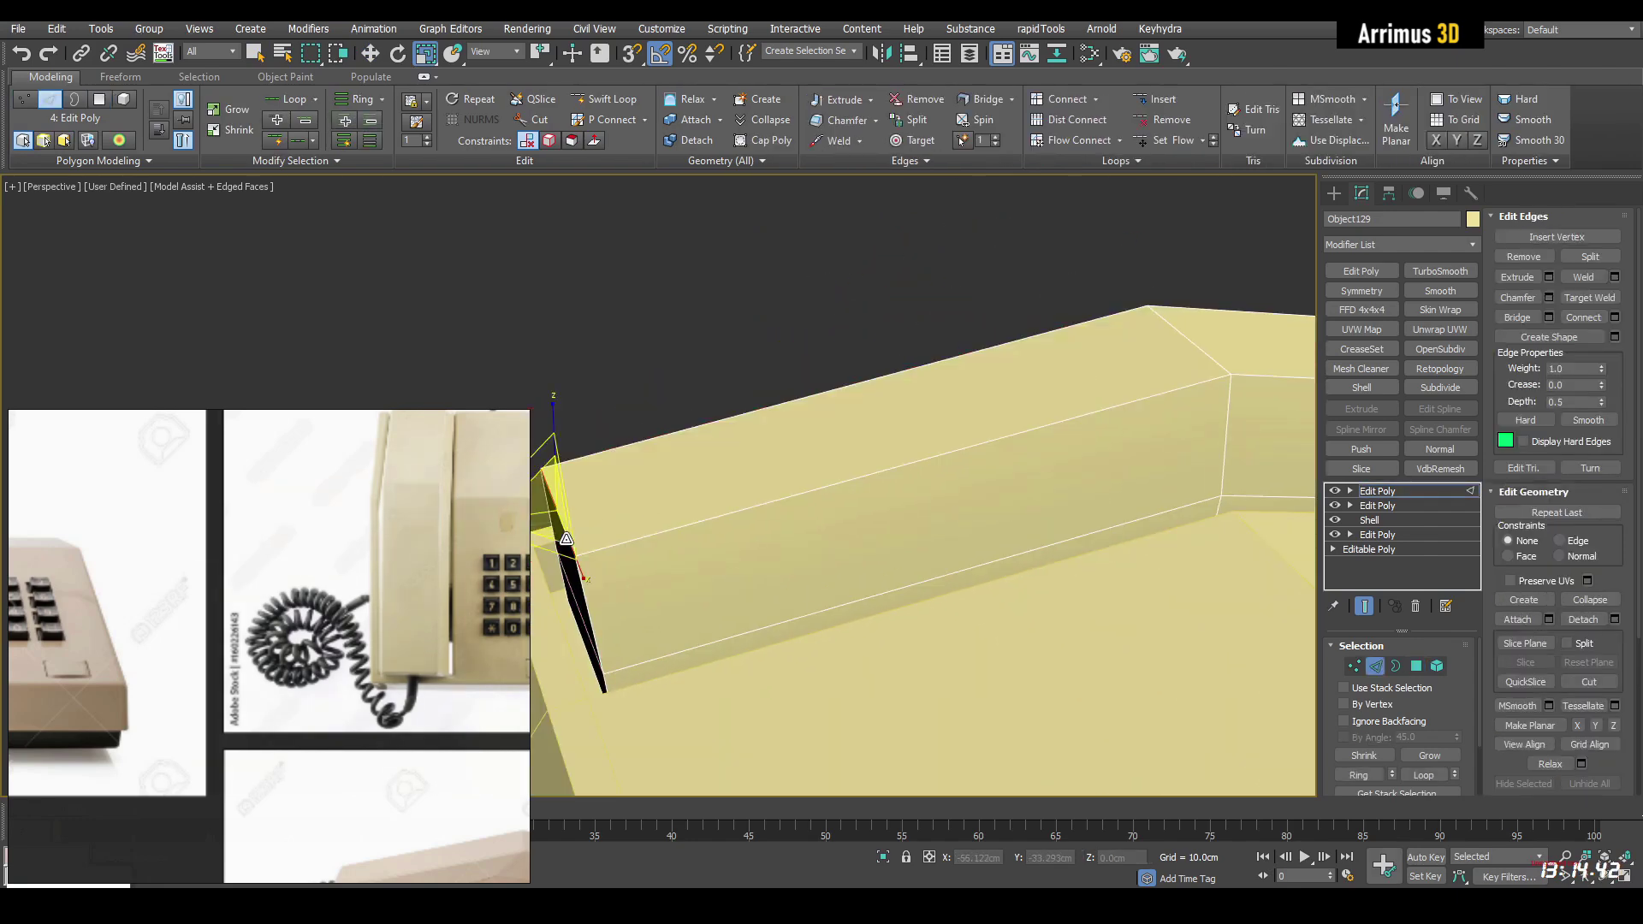
key(w)
drag(625, 498, 673, 492)
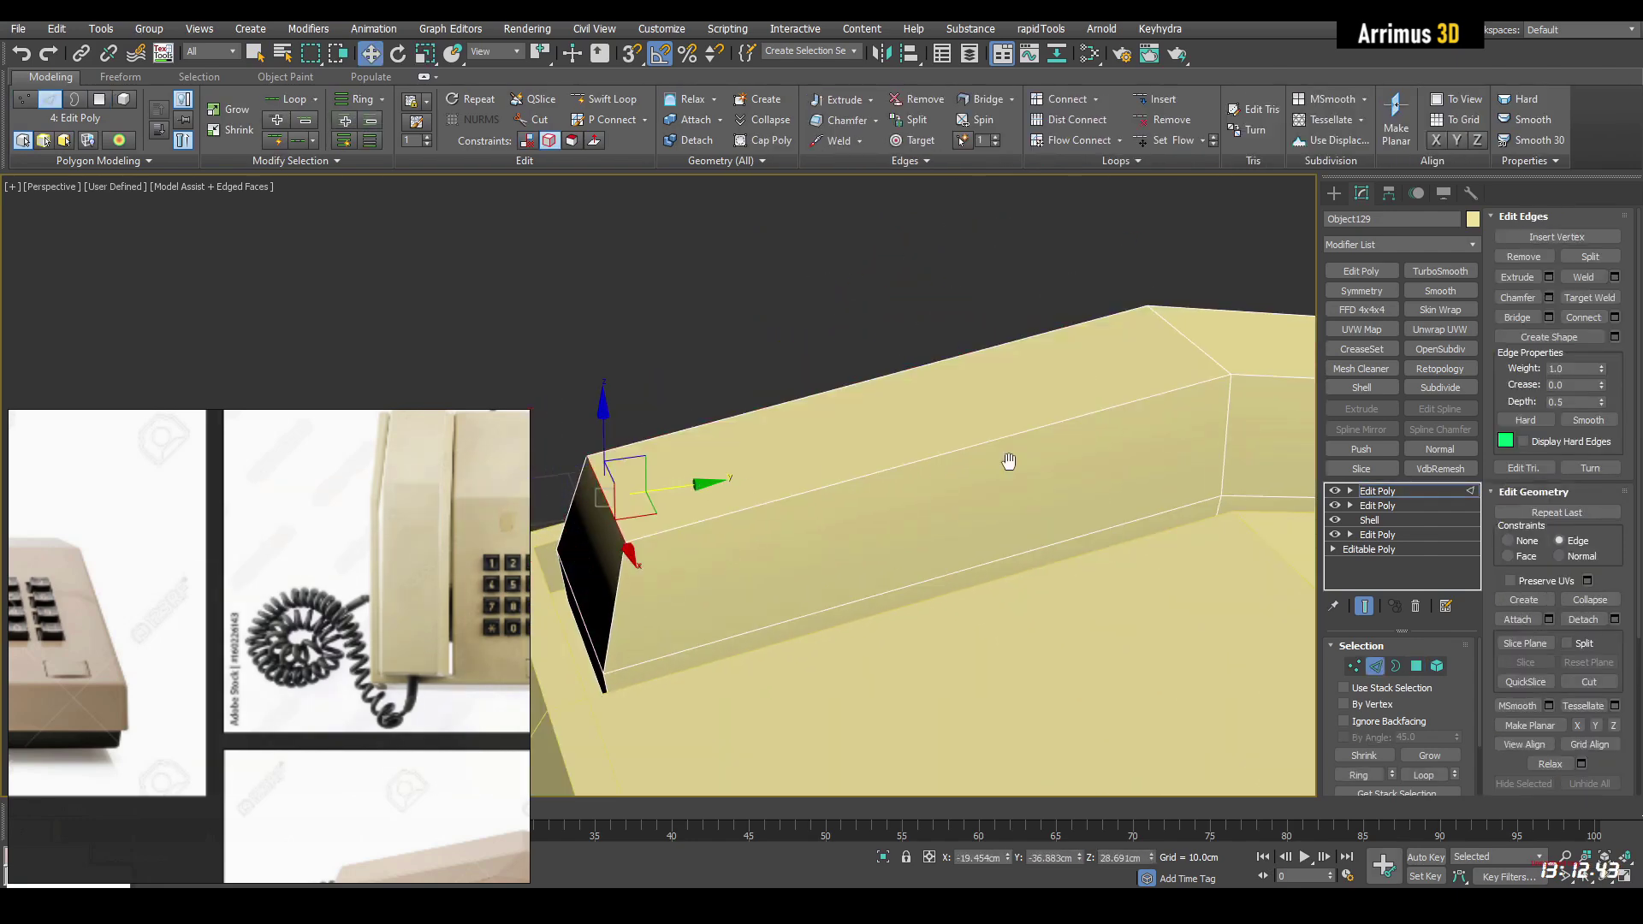
alt+middle_drag(1008, 462, 1046, 472)
click(1045, 564)
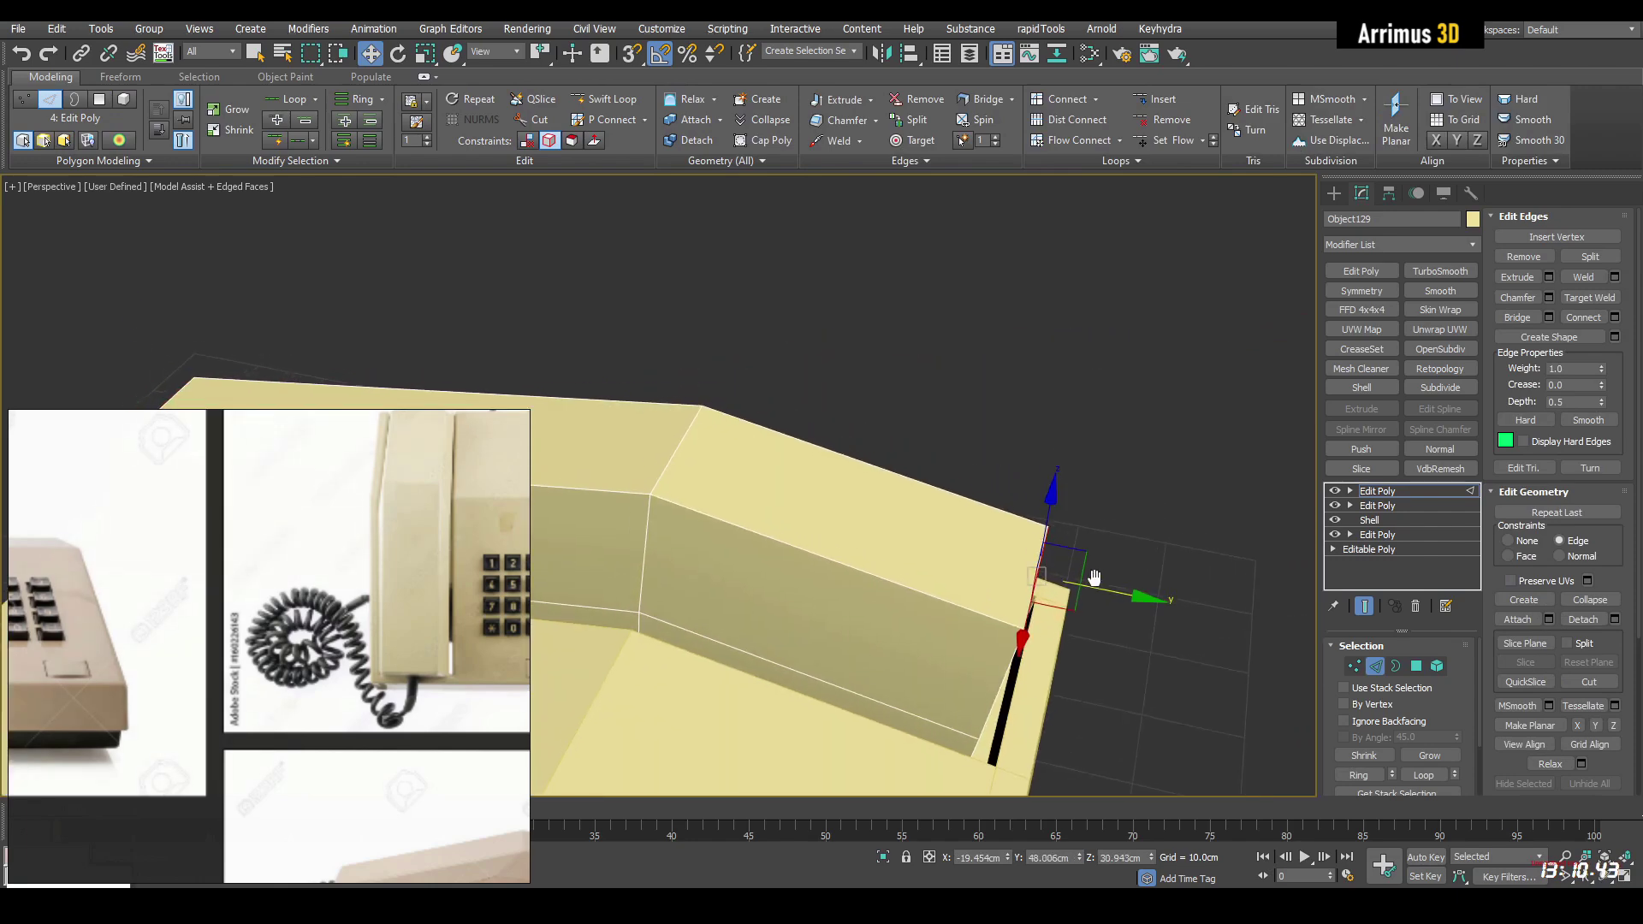
drag(1095, 575, 1076, 582)
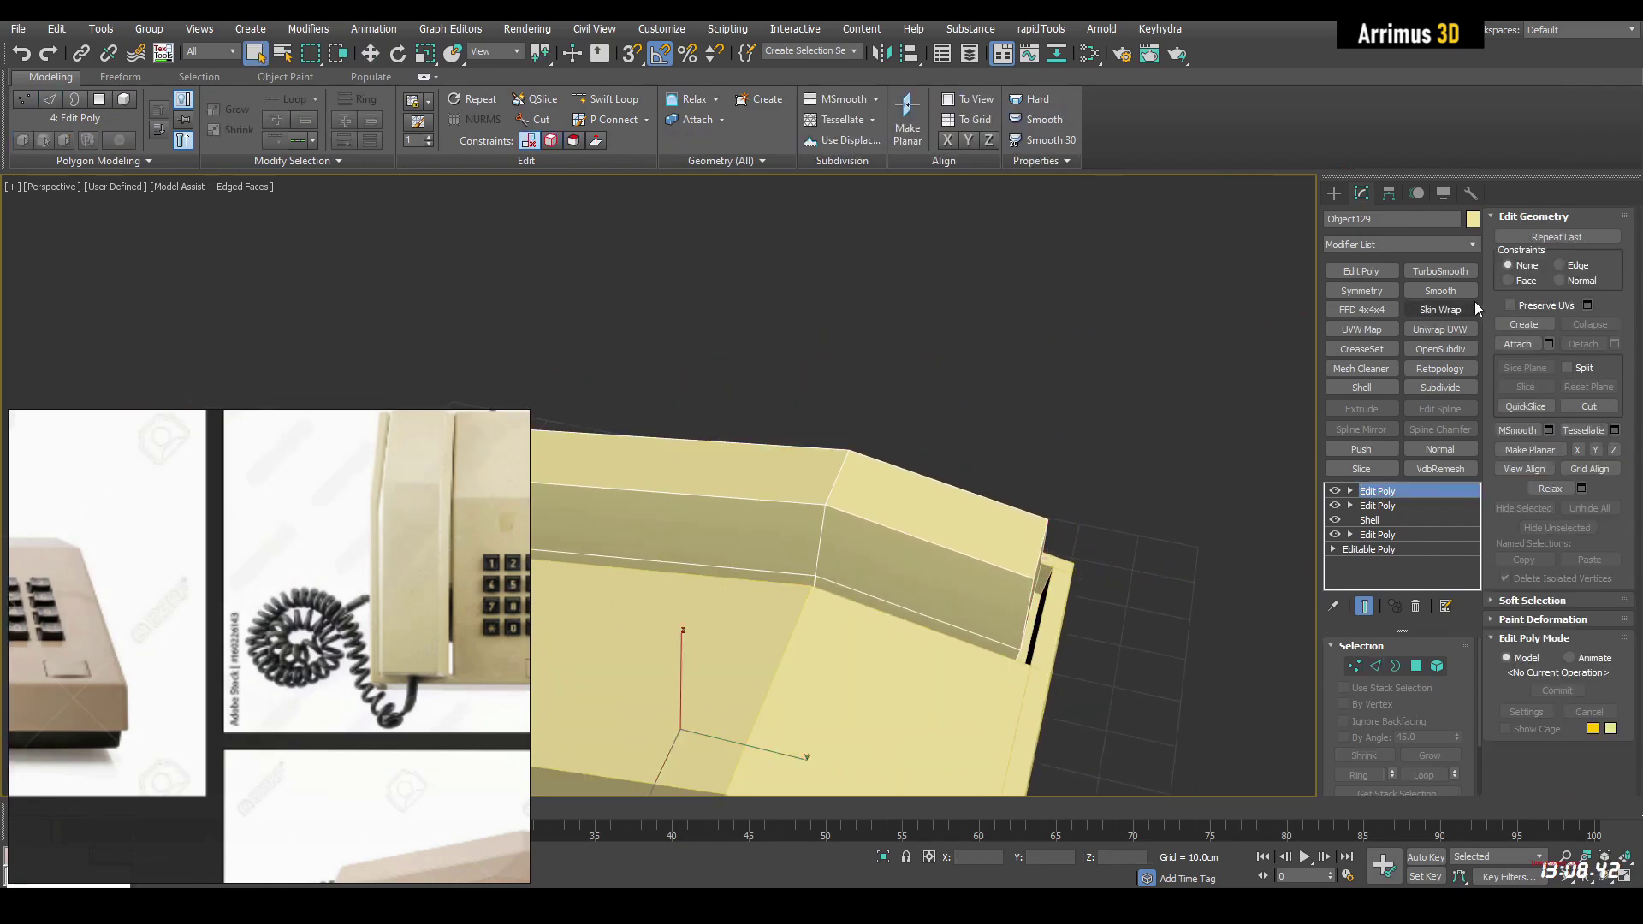
Step: Add a Smooth modifier and an Edit Poly modifier to the handset and check its shape against the reference photos
click(1440, 291)
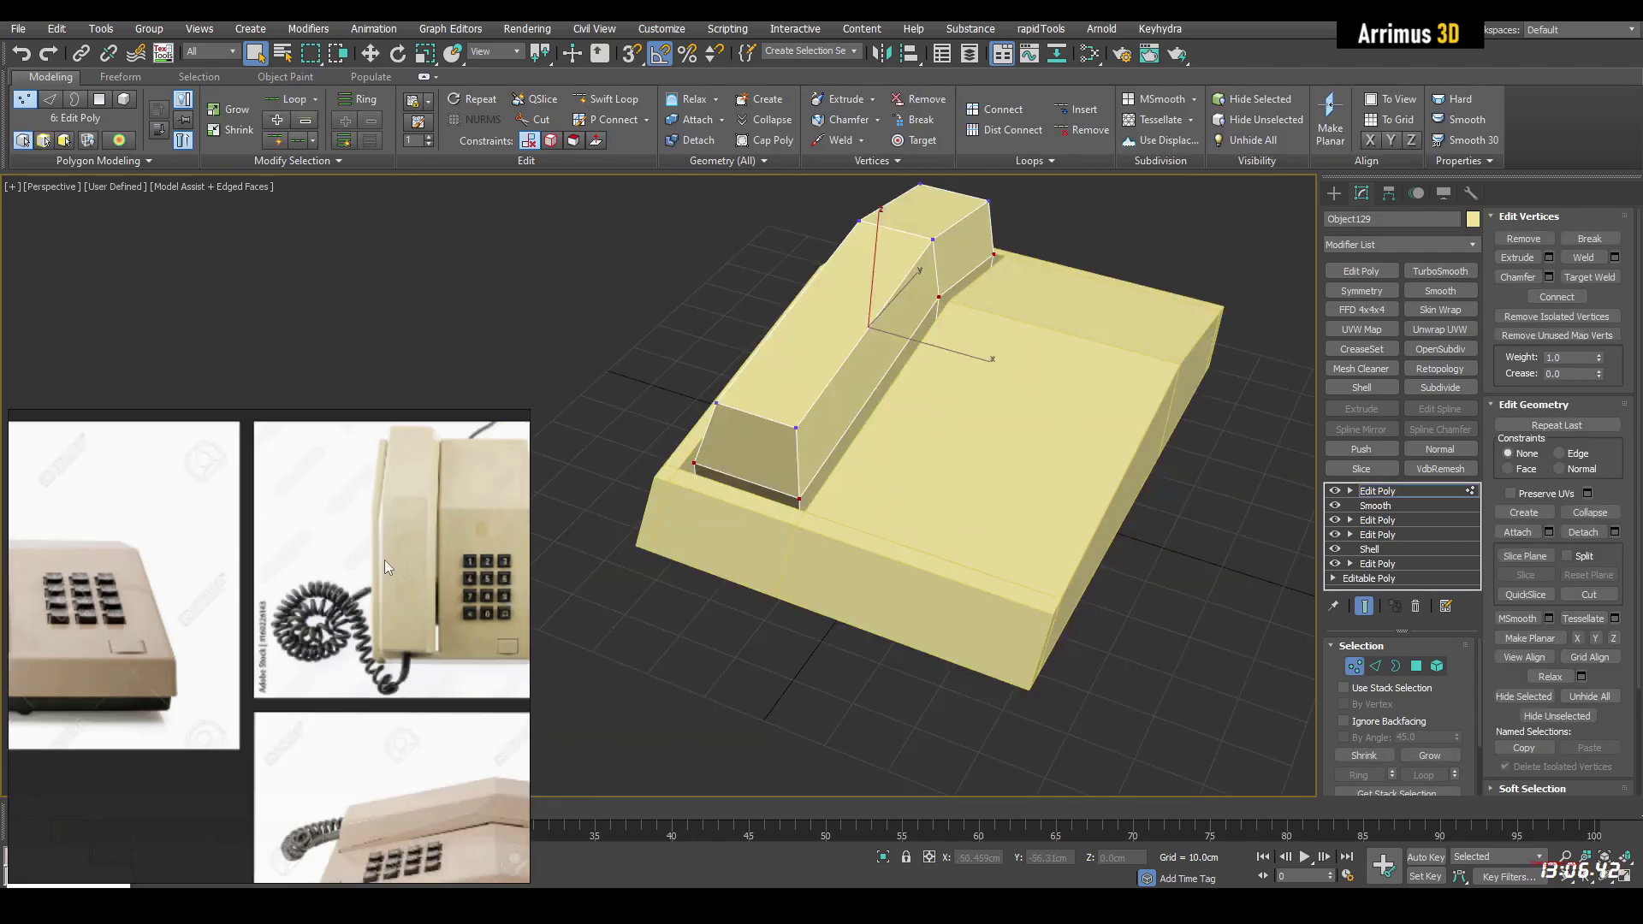
alt+middle_drag(548, 648, 891, 516)
middle_drag(313, 567, 254, 514)
middle_drag(393, 576, 414, 685)
middle_drag(340, 545, 425, 687)
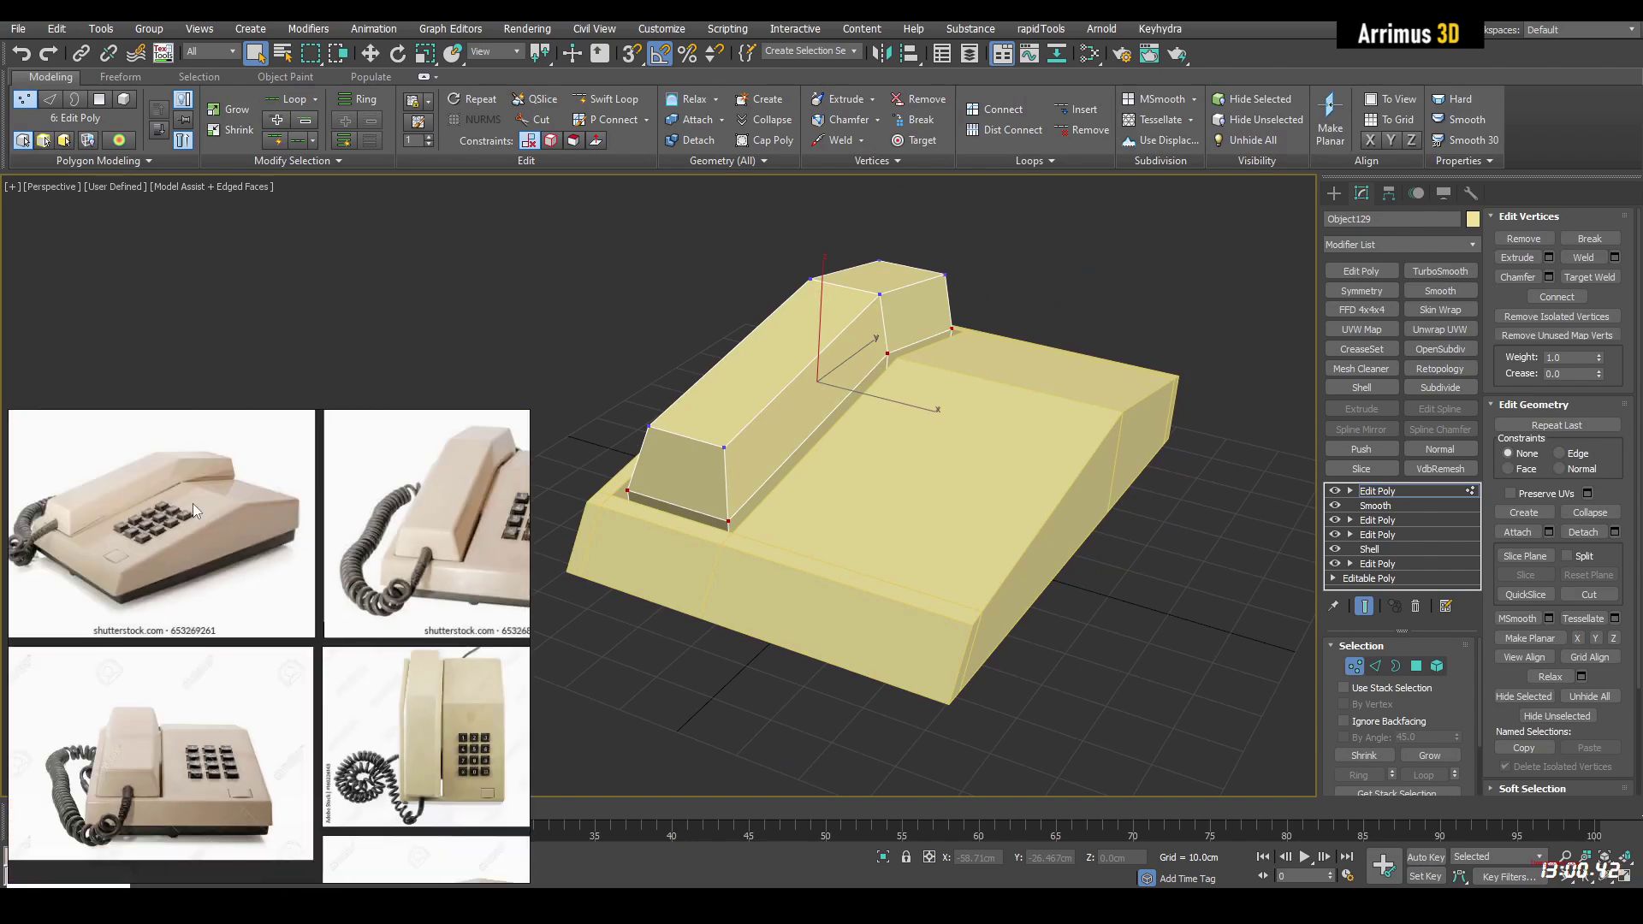
Step: Add another Edit Poly modifier to the handset and insert cross loops near its front end, mid-grip and rear section with SwiftLoop
key(1)
mouse_move(882, 494)
middle_down()
mouse_move(870, 543)
mouse_move(927, 499)
mouse_move(913, 459)
mouse_move(908, 487)
middle_up()
key(shift+e)
key(1)
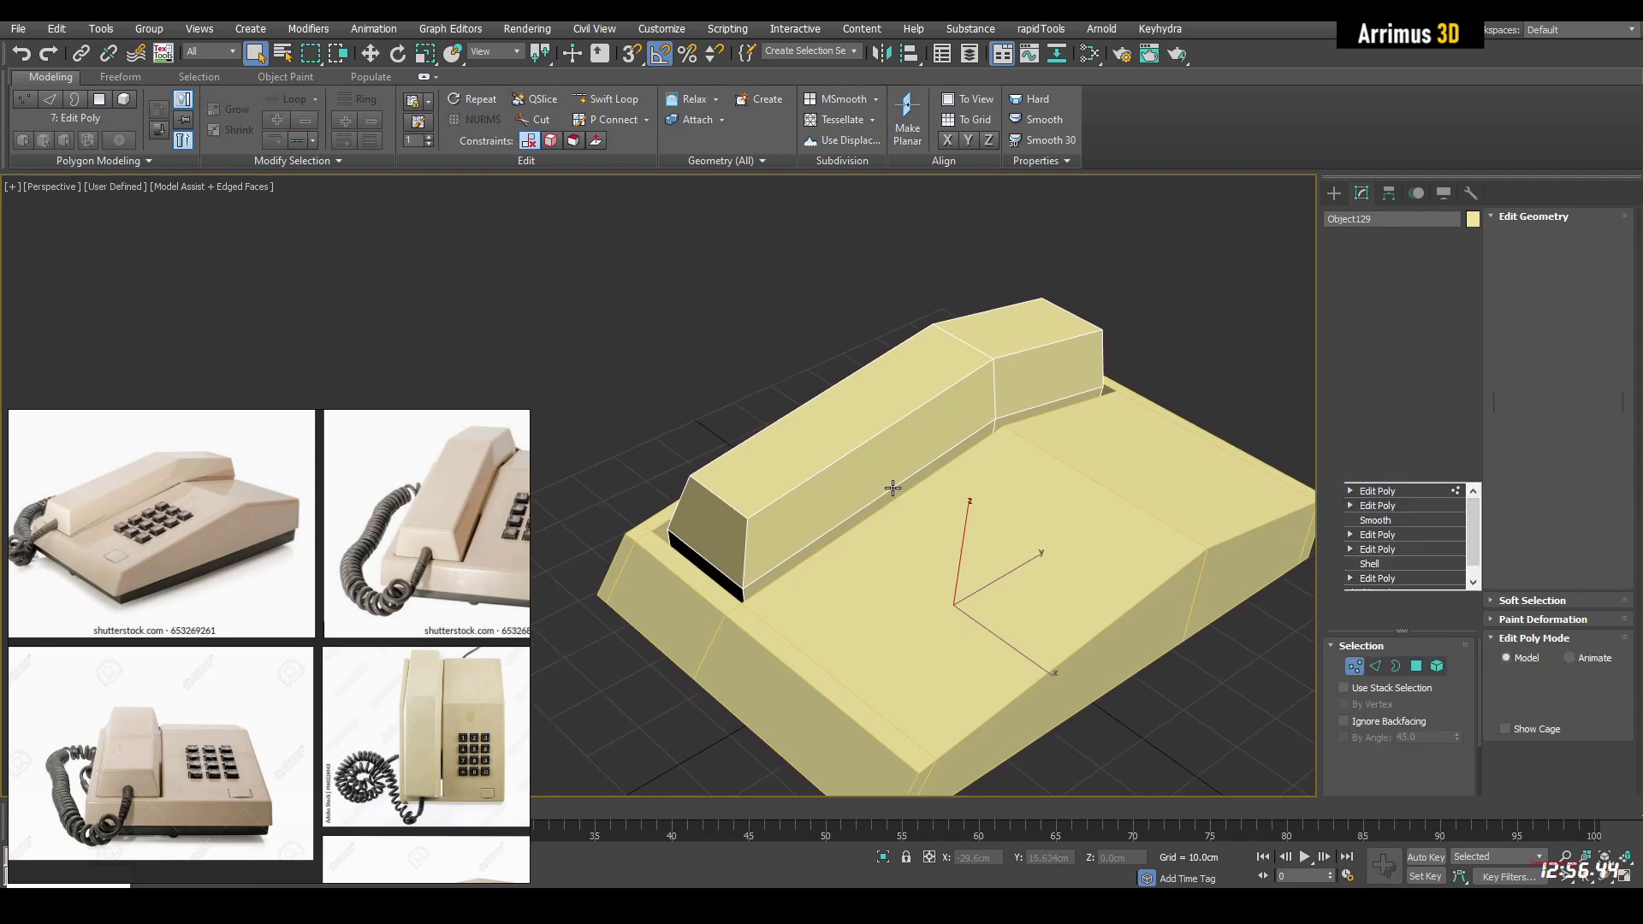
scroll(888, 466, up, 3)
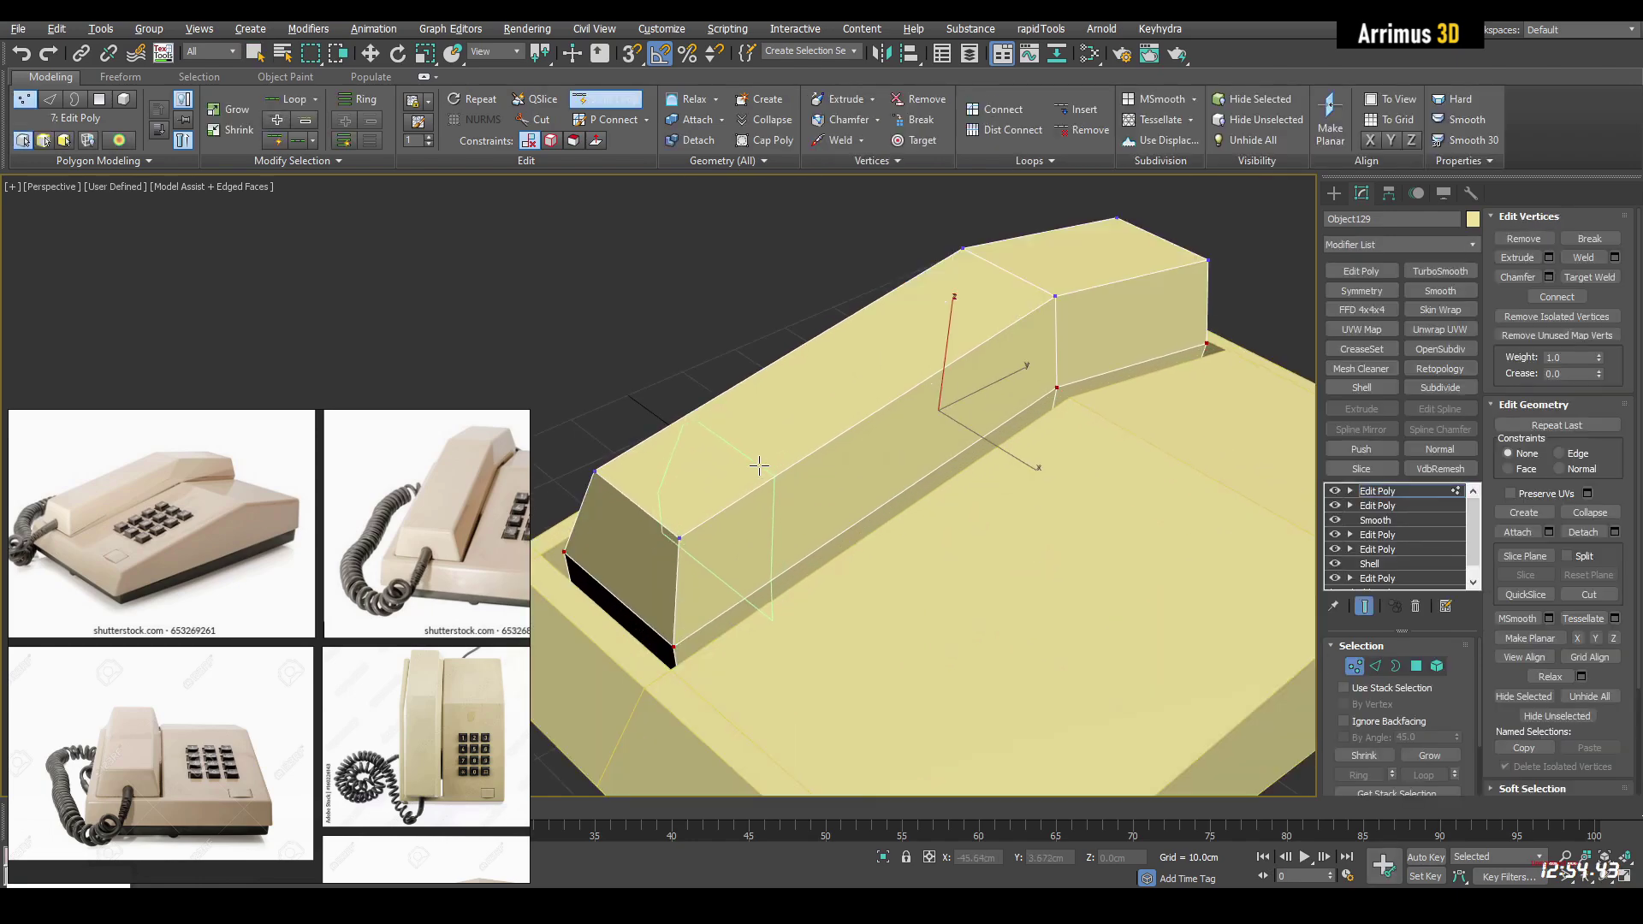
key(2)
click(926, 351)
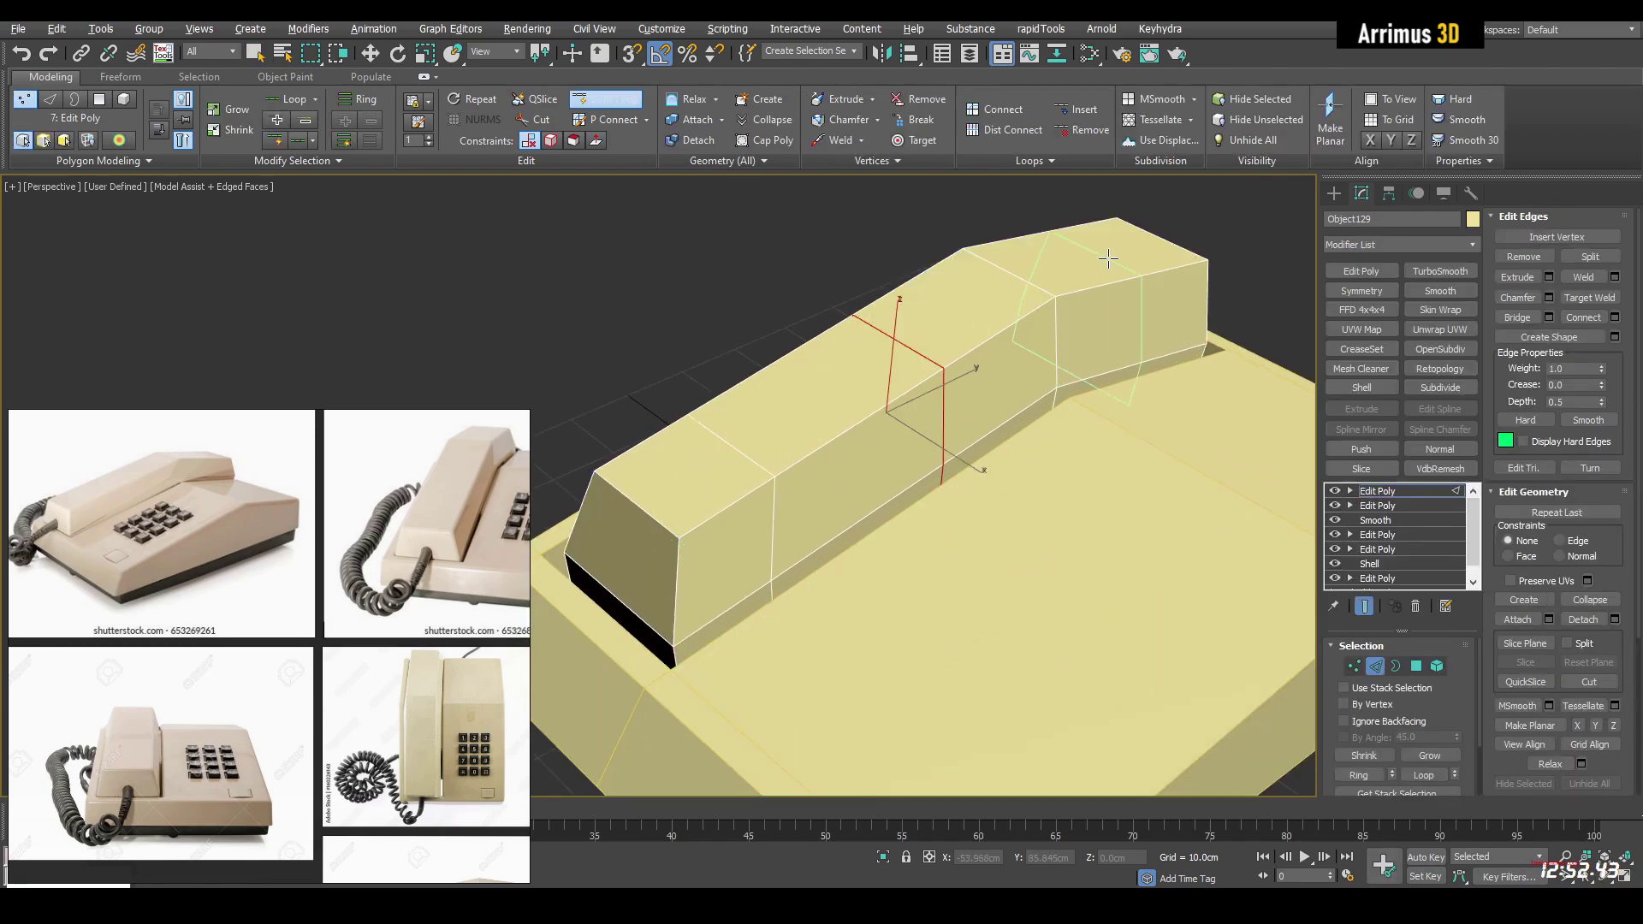
key(w)
alt+middle_drag(1138, 304, 1153, 426)
Step: Add a CreaseSet modifier to the handset and select its hard edges by face angle 90 with a tolerance of 45
click(1369, 350)
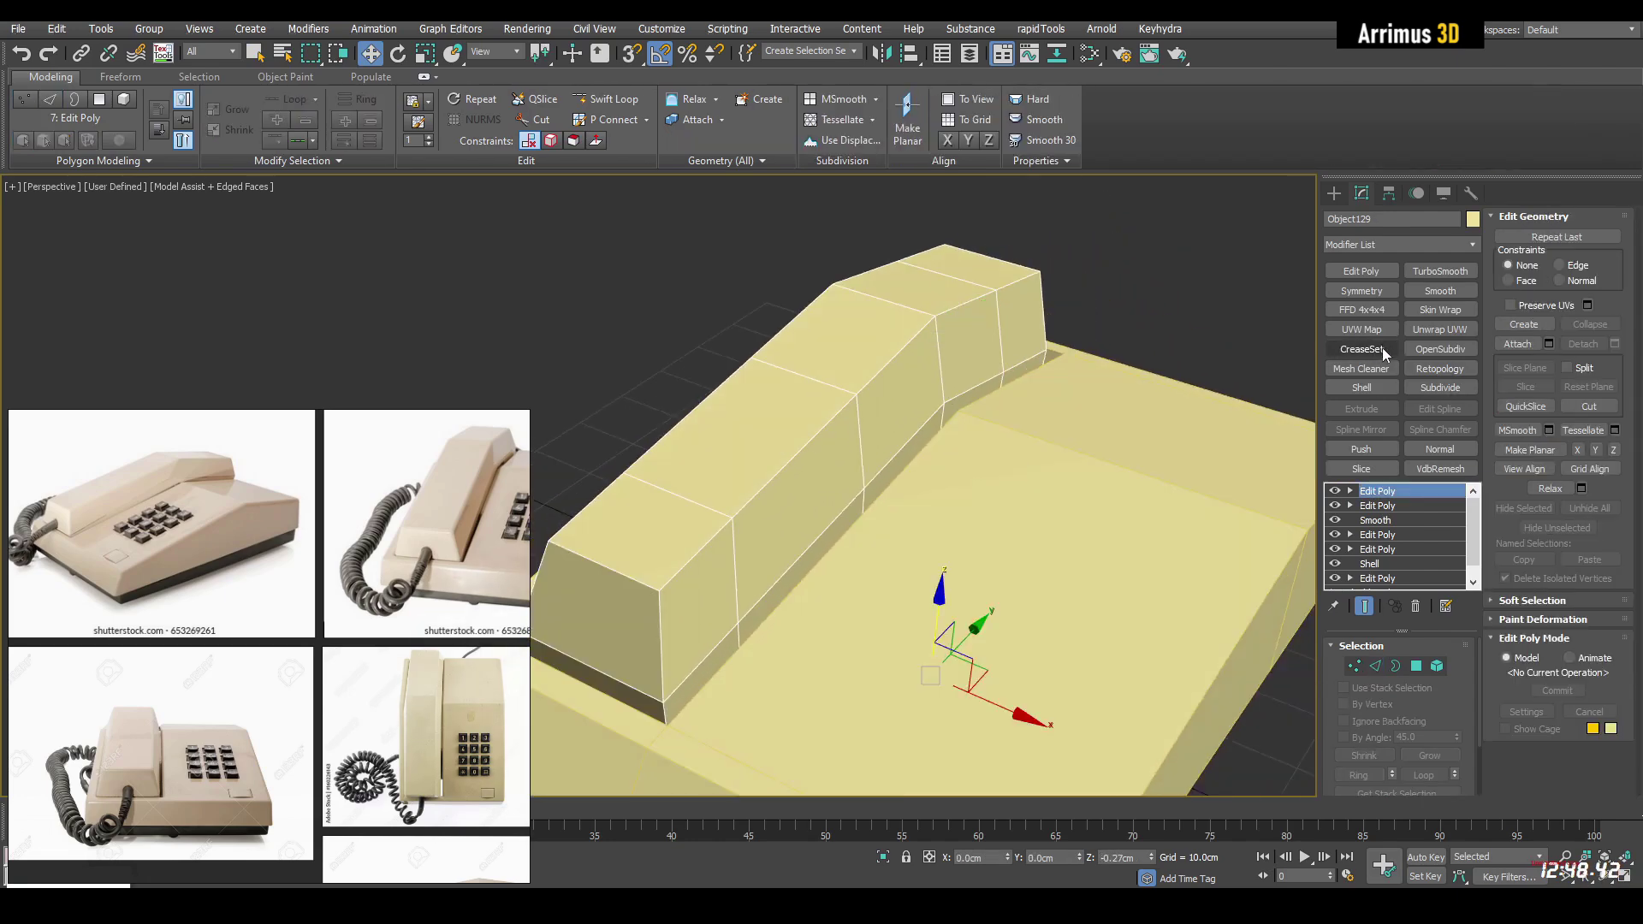
click(1372, 355)
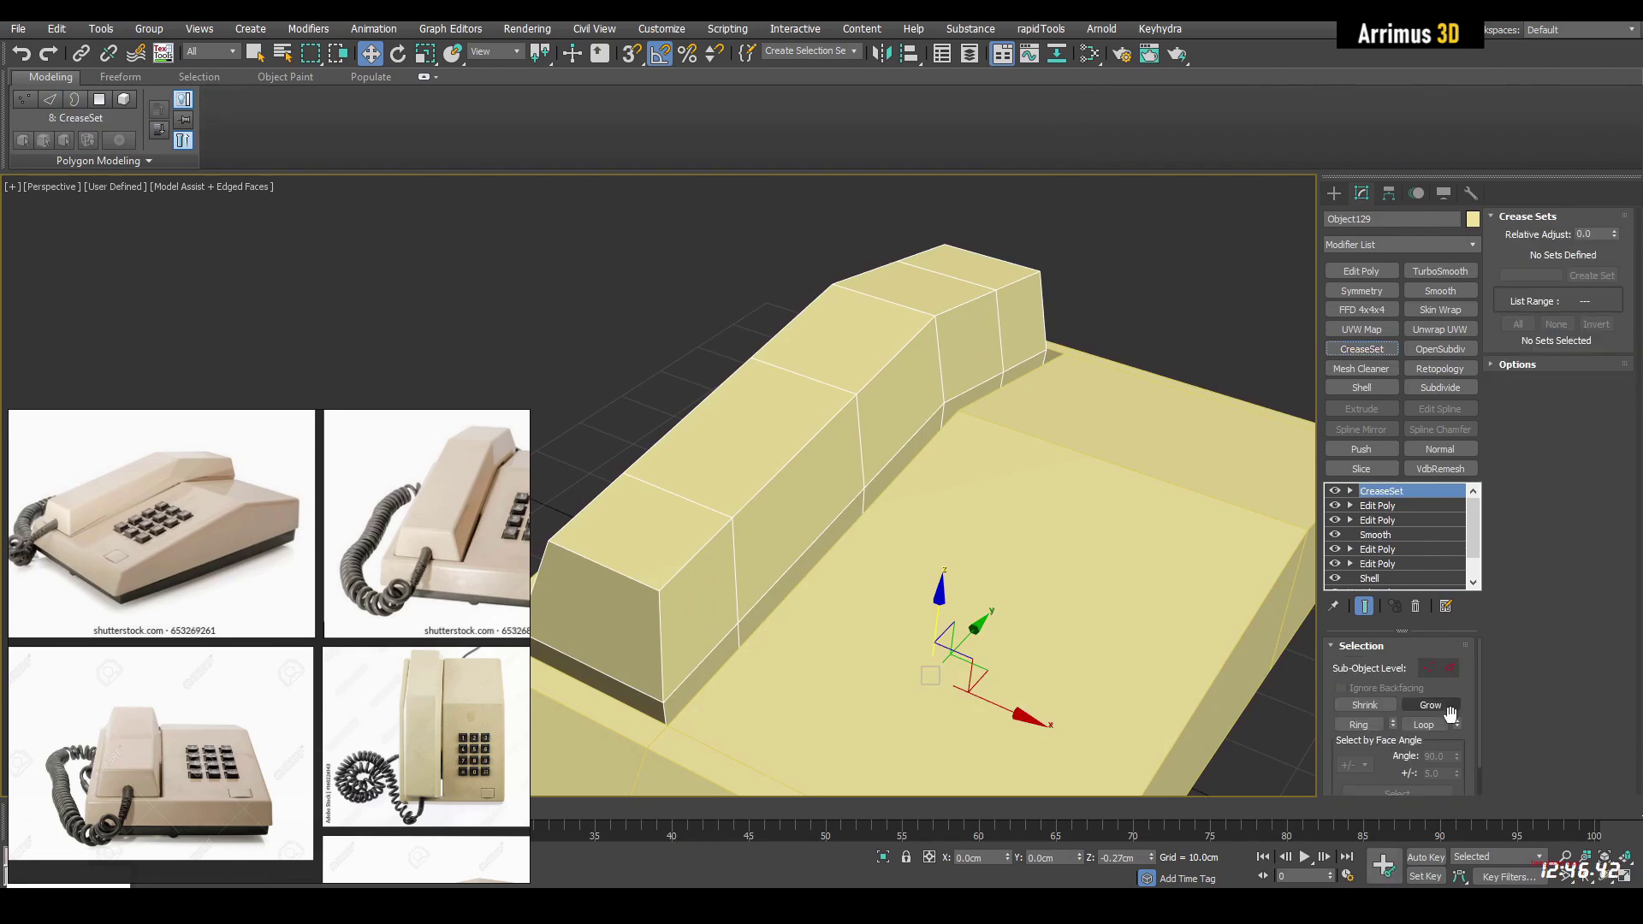
click(1396, 793)
scroll(768, 540, up, 4)
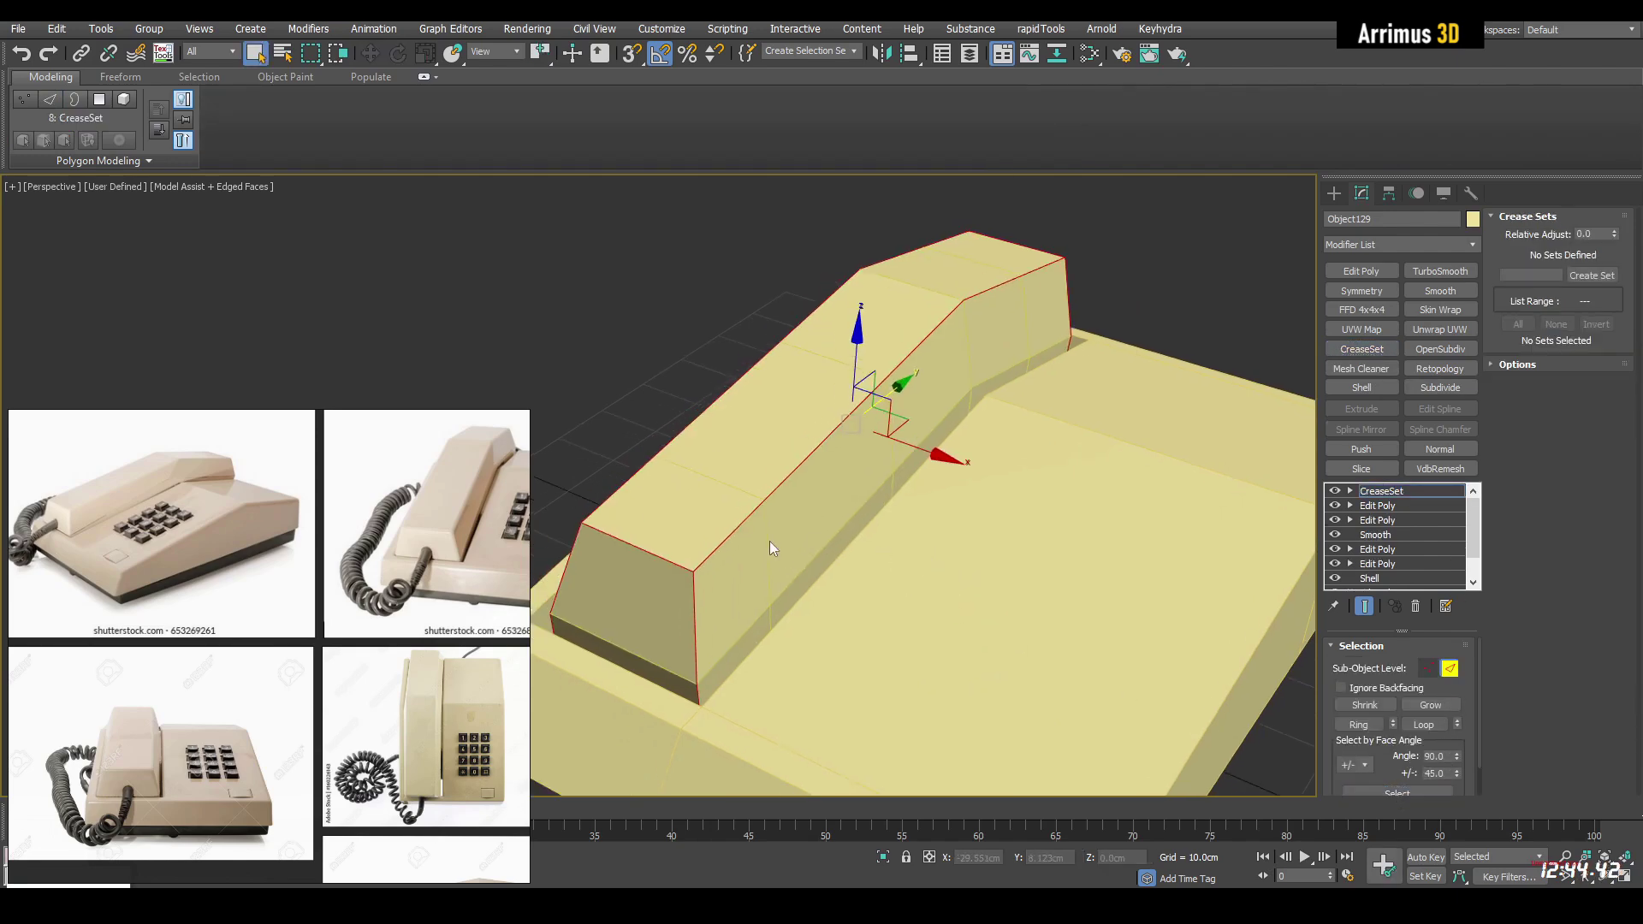
middle_drag(1020, 632, 1234, 636)
middle_drag(1190, 500, 1097, 580)
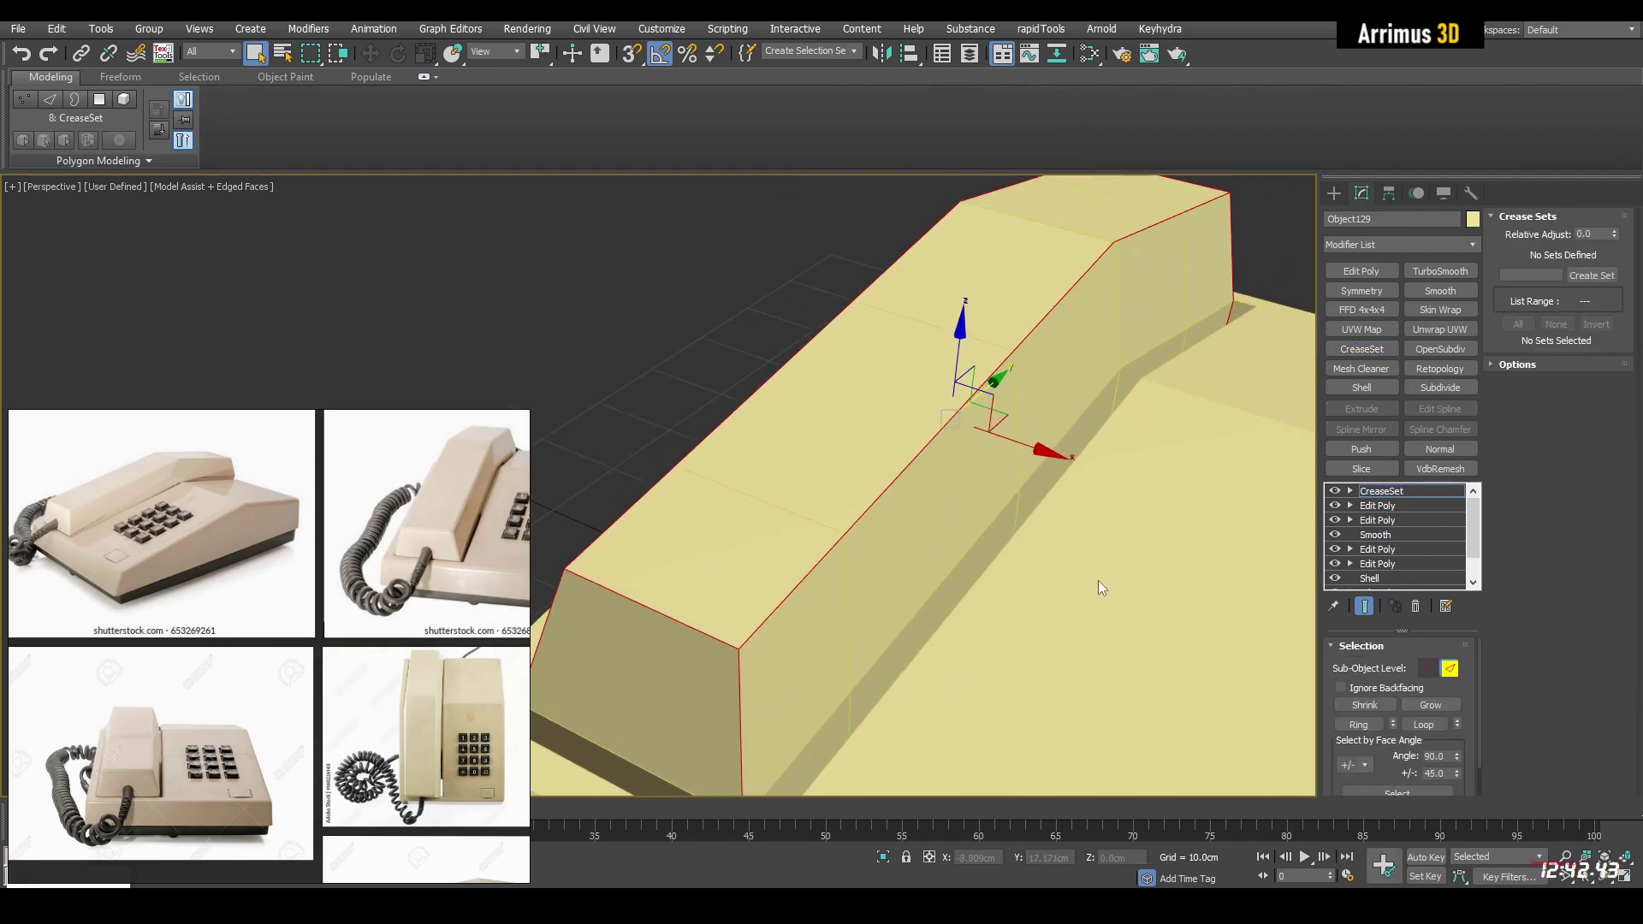
Step: Add the cross loop at the handset's bend and the low side loop to the selection and create a crease set of 0.26
middle_drag(1117, 337, 1050, 322)
key(alt+x)
ctrl+double_click(1062, 312)
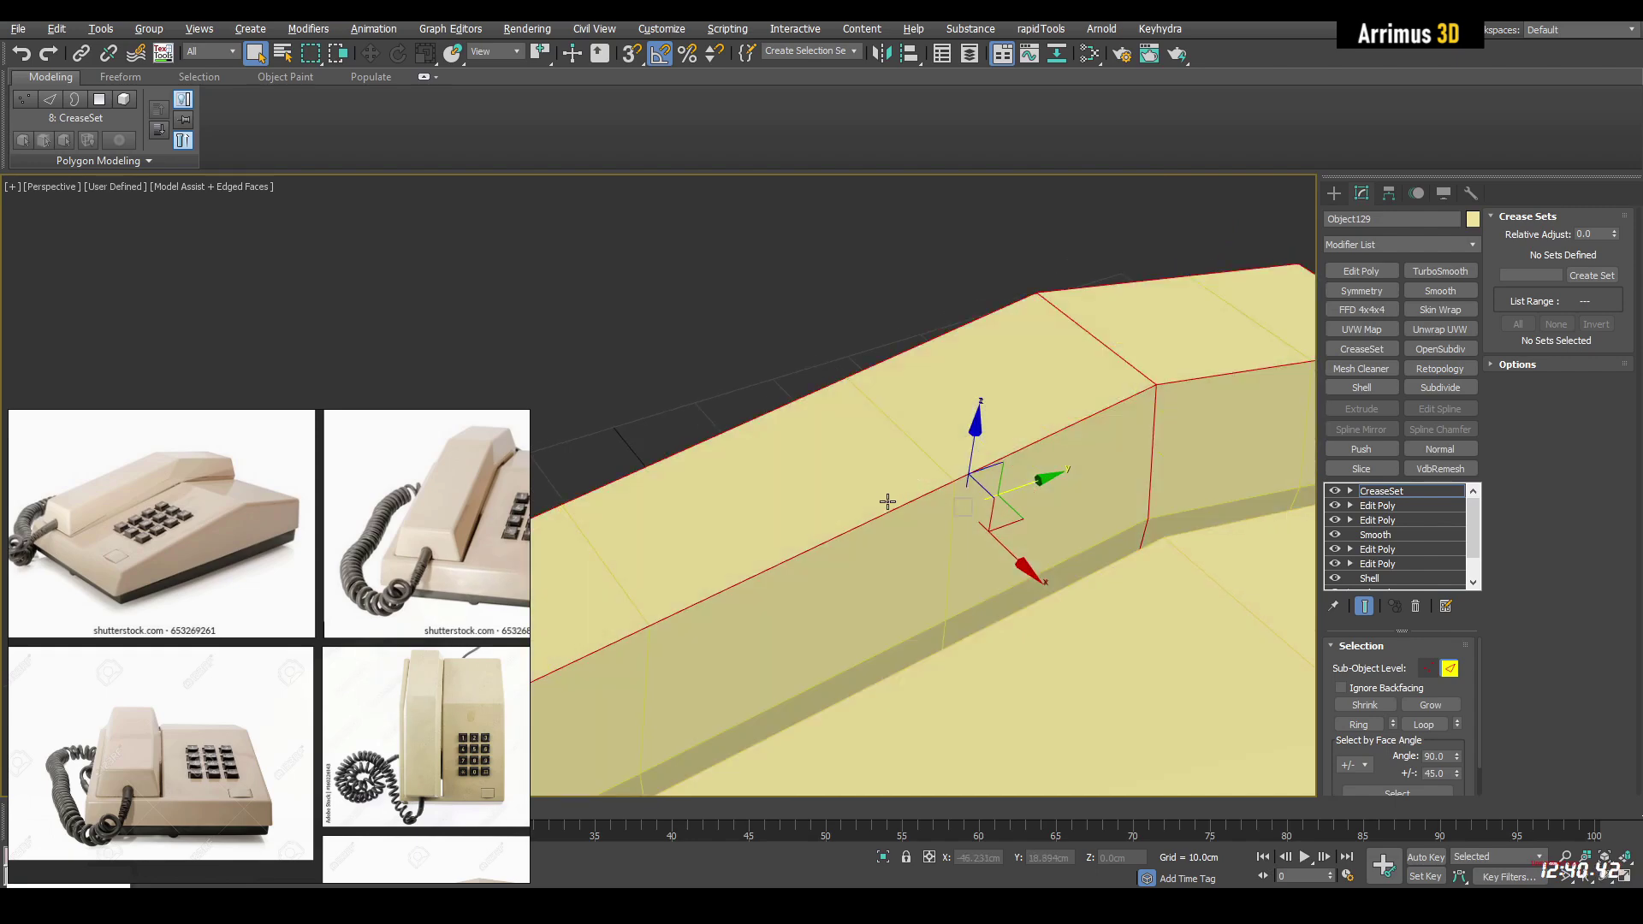
alt+middle_drag(887, 502, 1102, 298)
alt+middle_drag(737, 546, 980, 488)
key(alt+x)
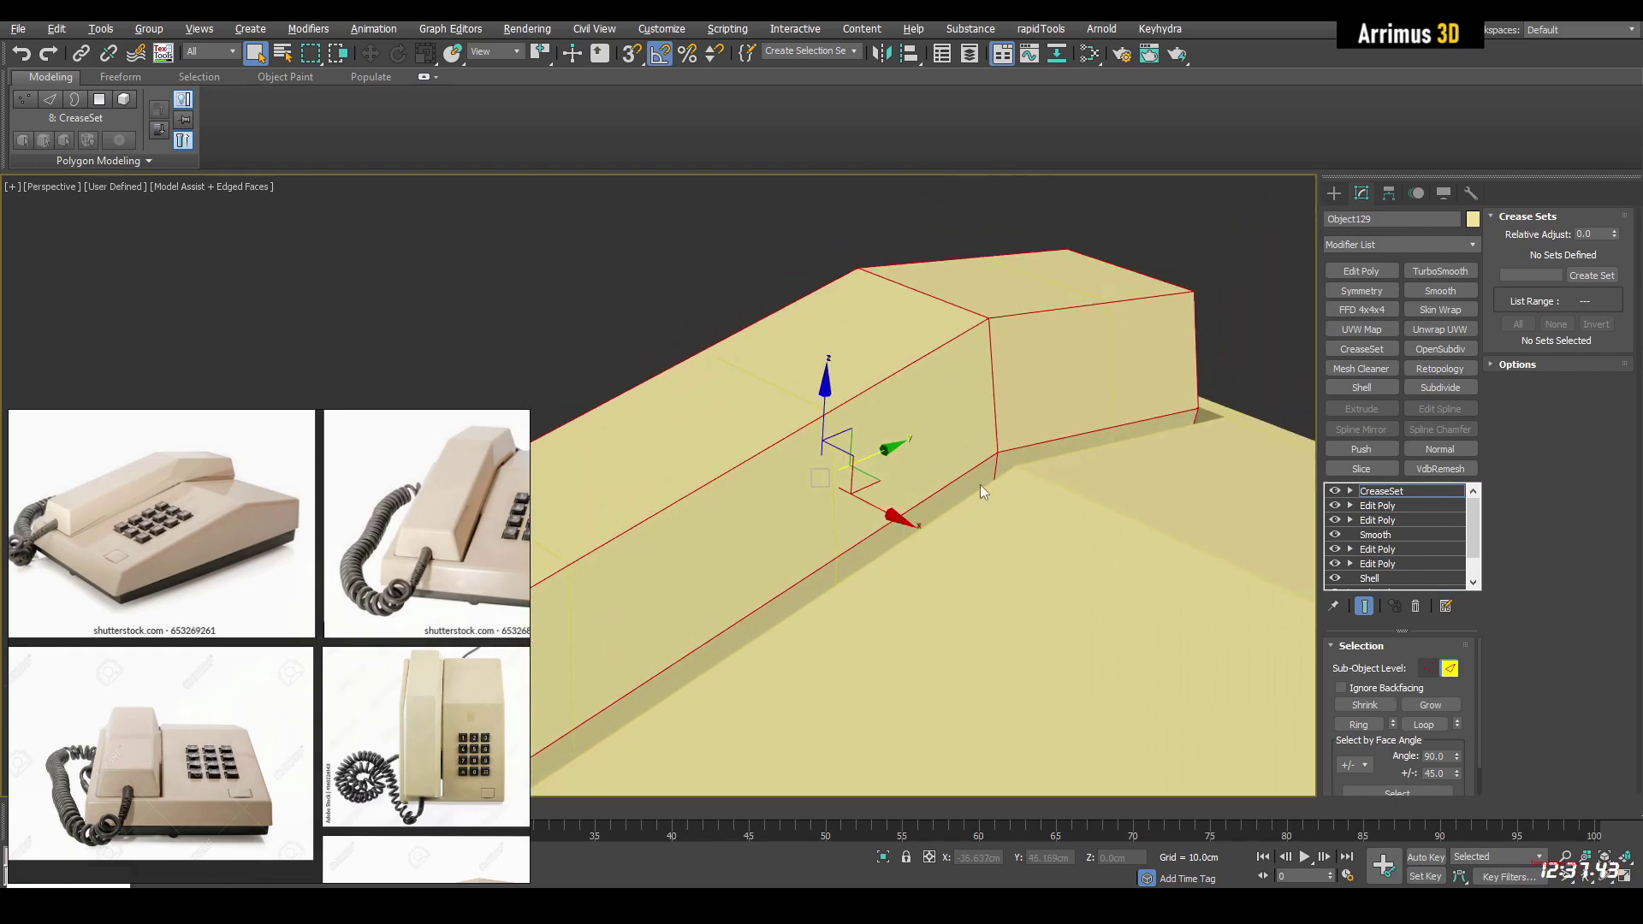
click(1592, 274)
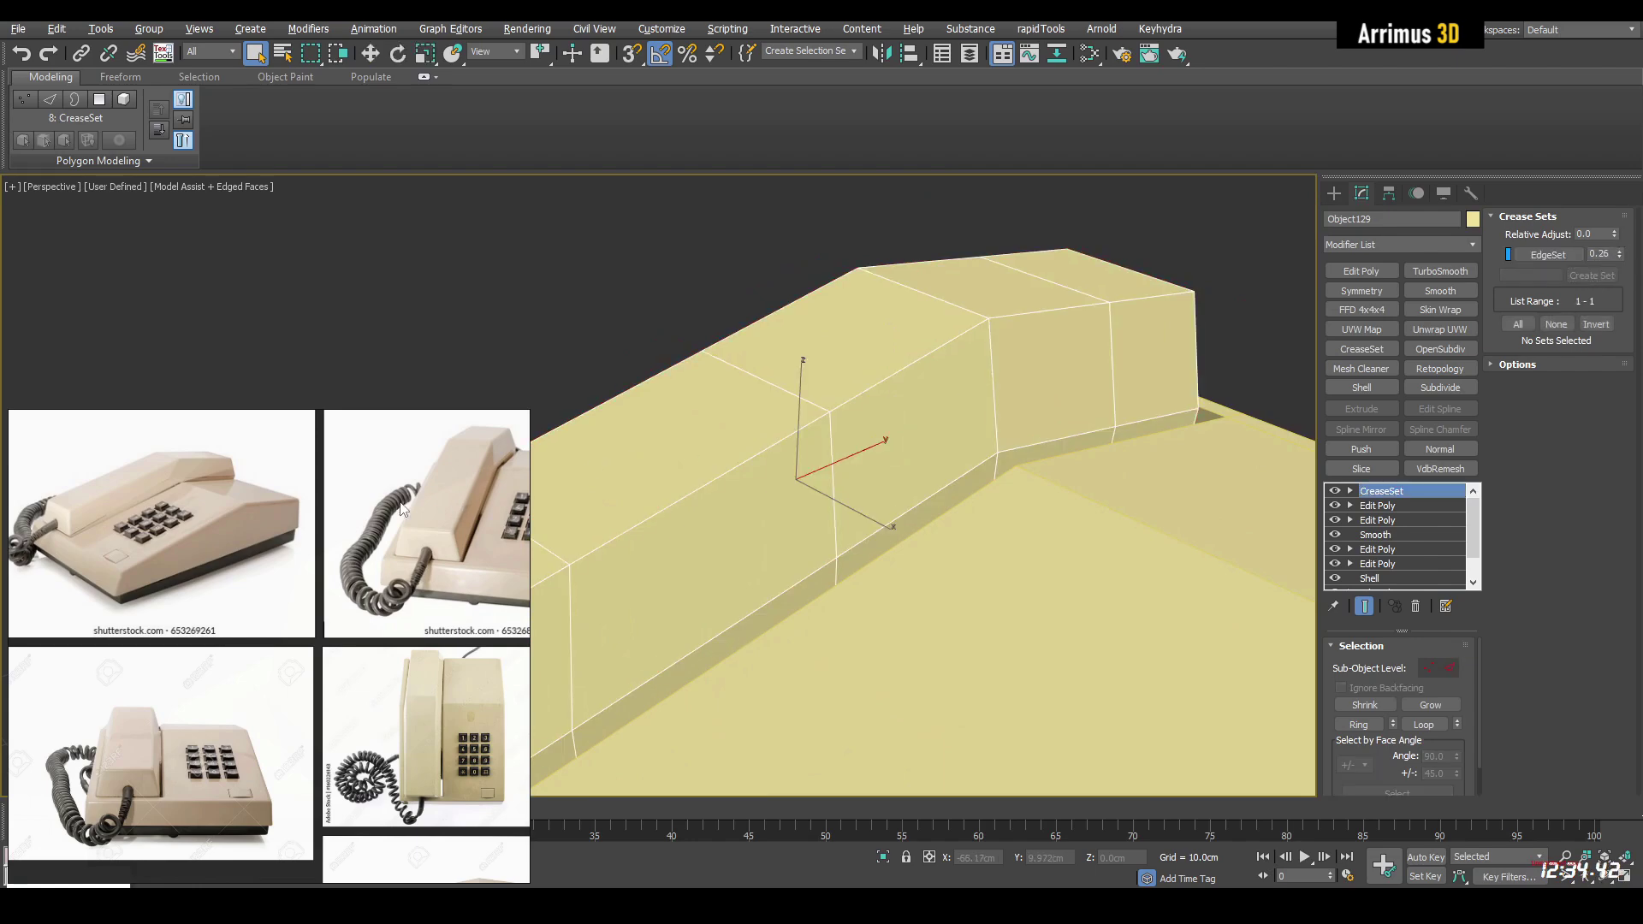
Step: Check the edge softness in the handset reference photo and add an OpenSubdiv modifier with 4 iterations to the handset
scroll(466, 524, up, 8)
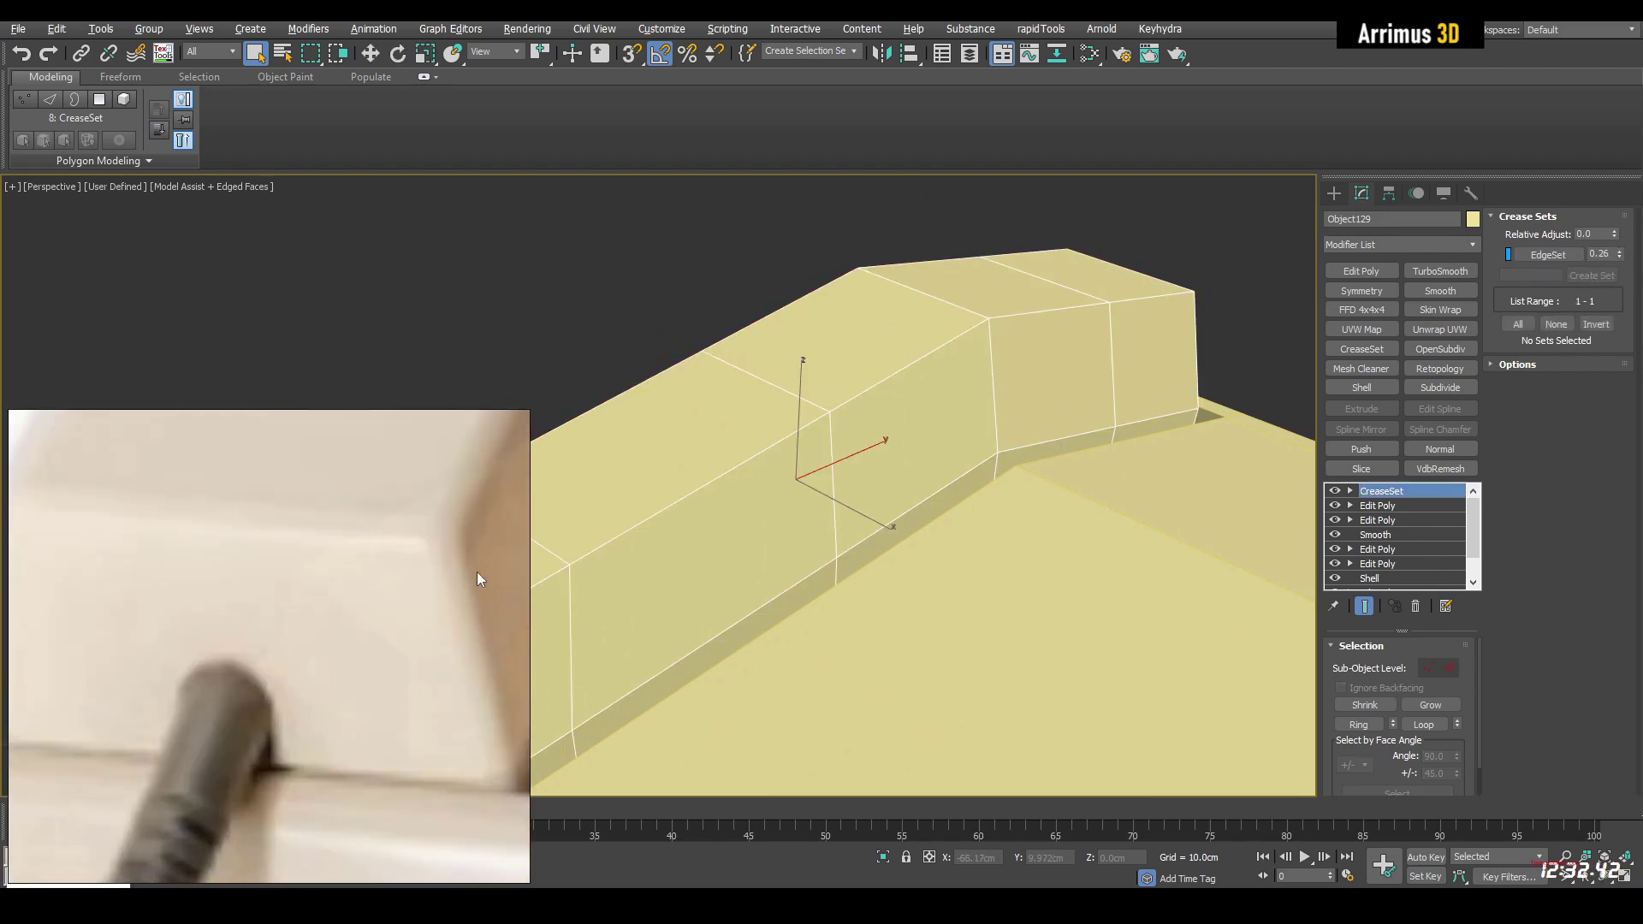
scroll(417, 531, up, 3)
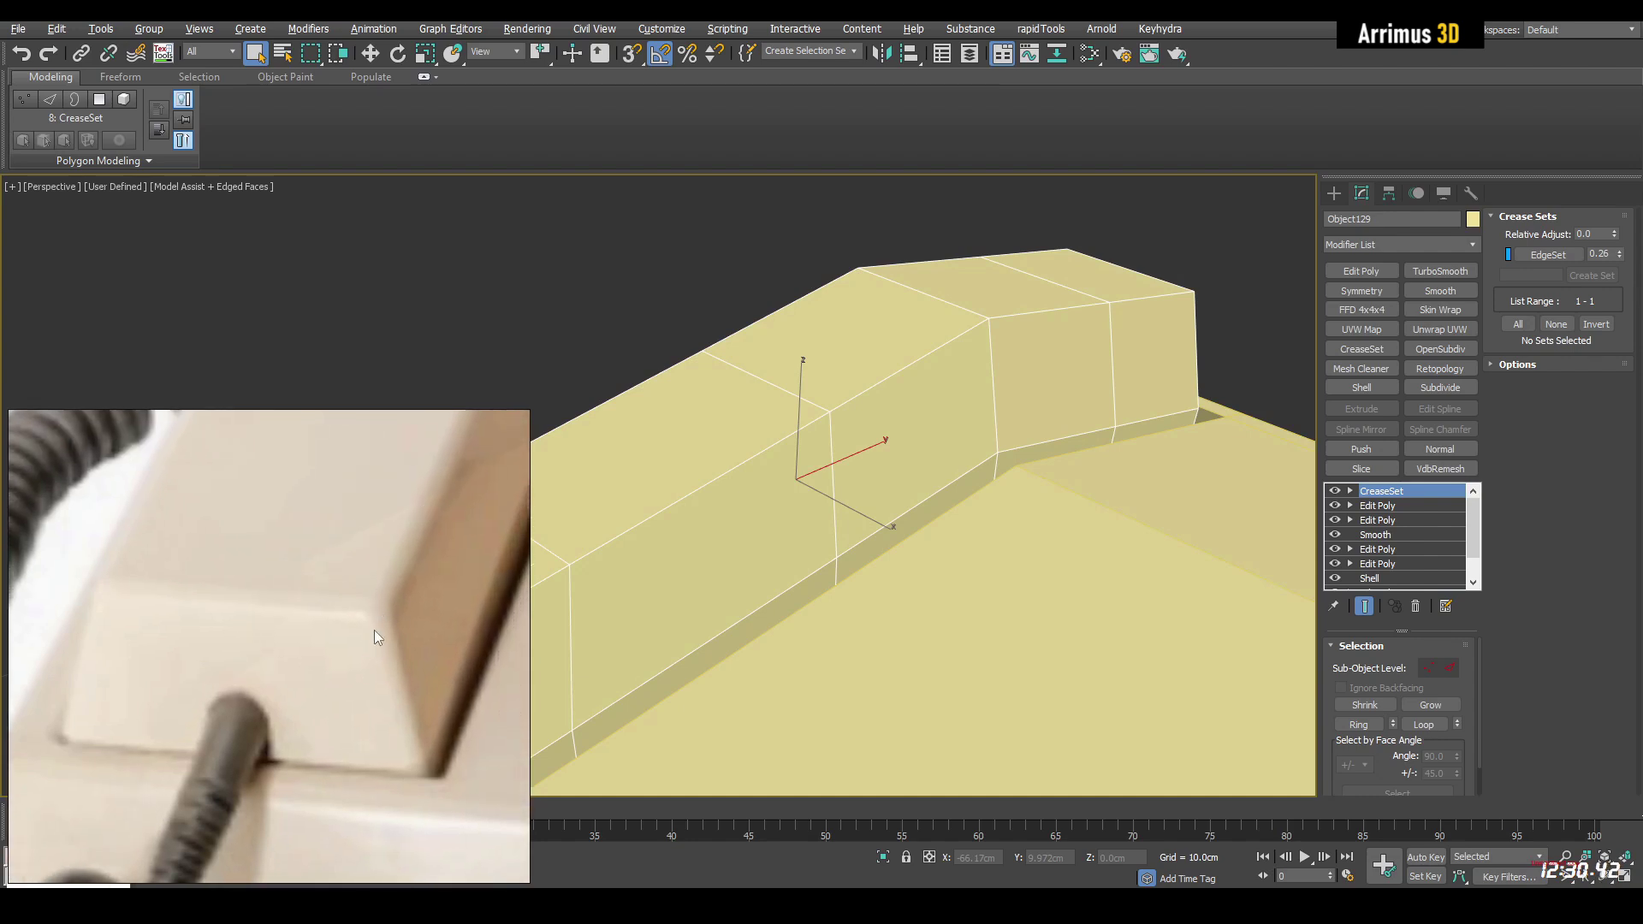
middle_drag(915, 525, 1013, 530)
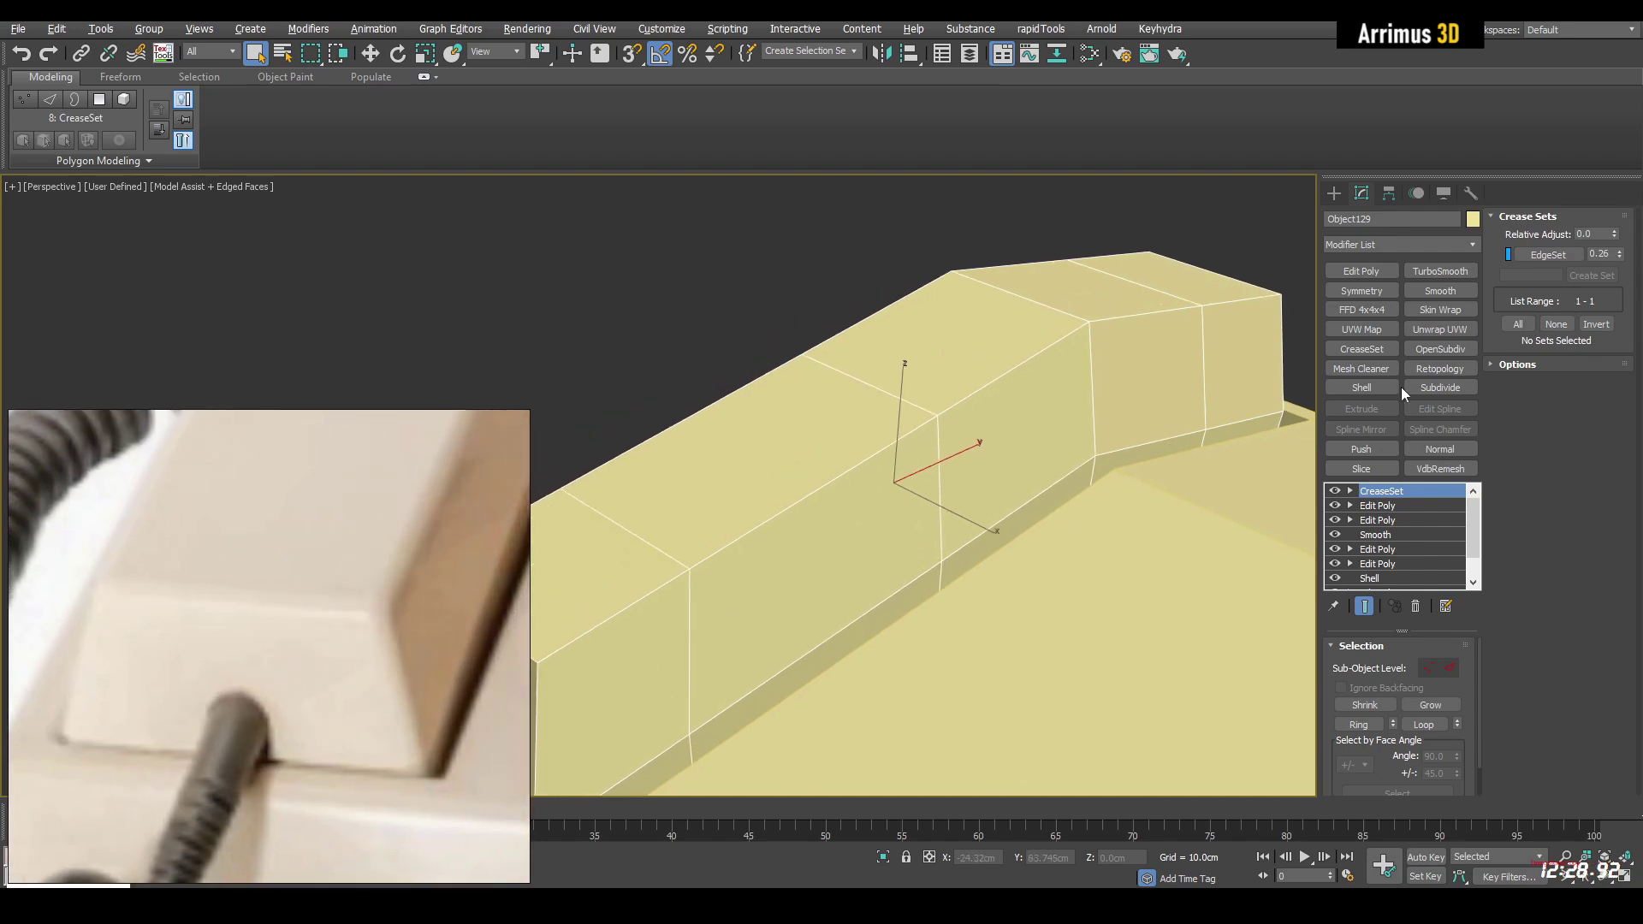
click(1451, 347)
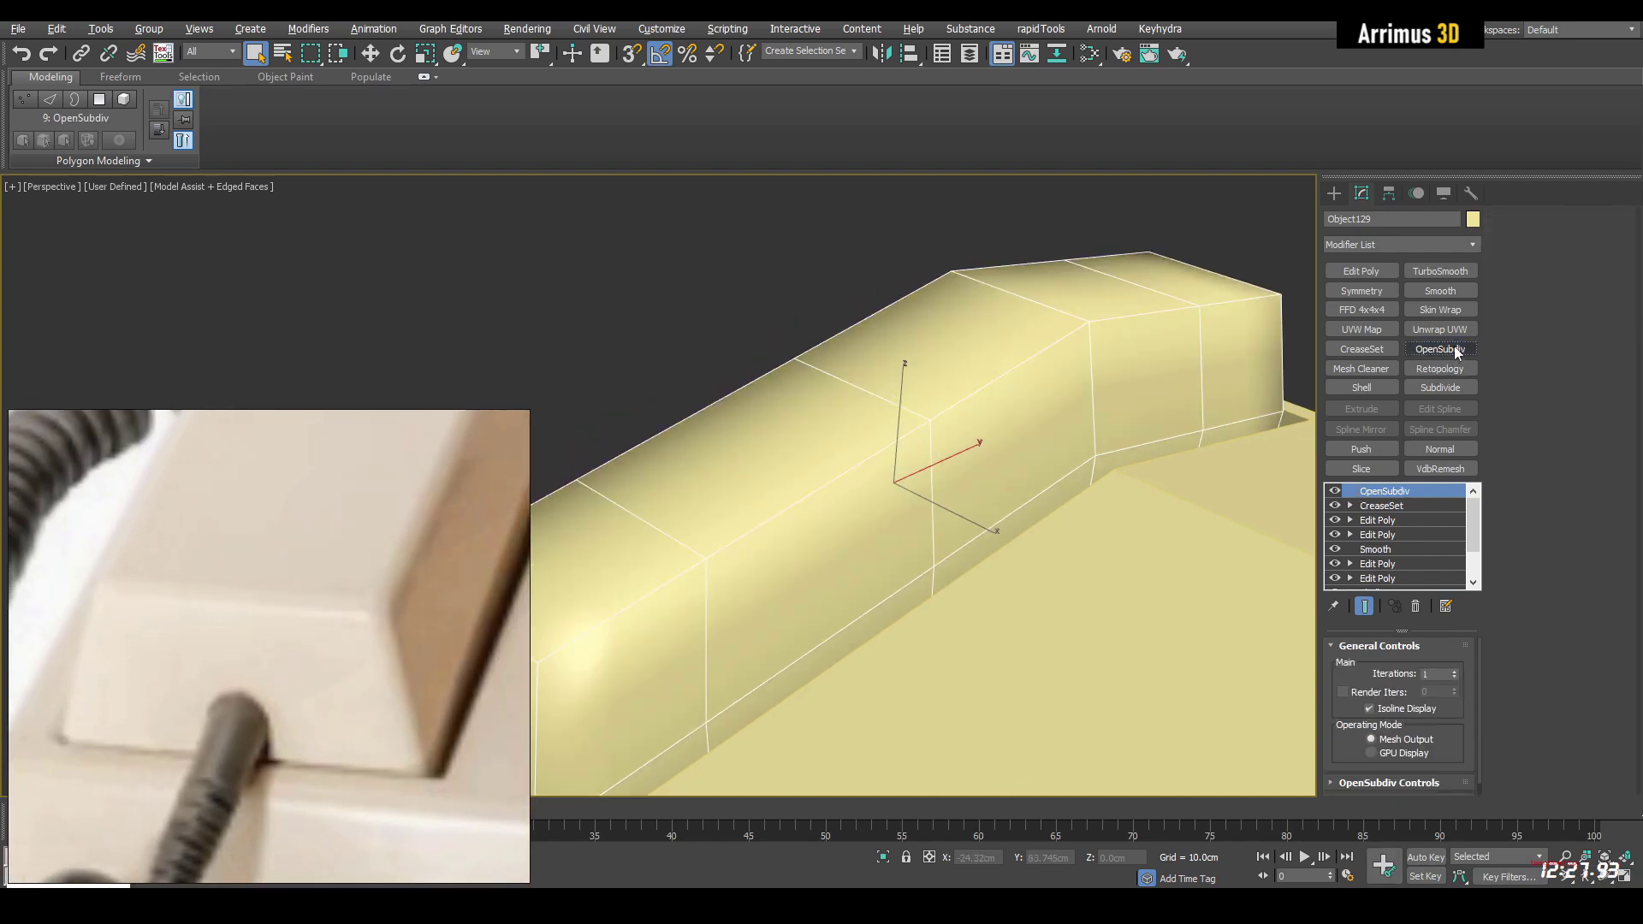
click(1454, 670)
click(1454, 670)
click(1454, 670)
Step: Examine the smoothed handset's corners and edges with and without the wireframe against the reference photo
alt+middle_drag(939, 579, 853, 407)
scroll(799, 498, up, 4)
key(F4)
scroll(853, 407, down, 6)
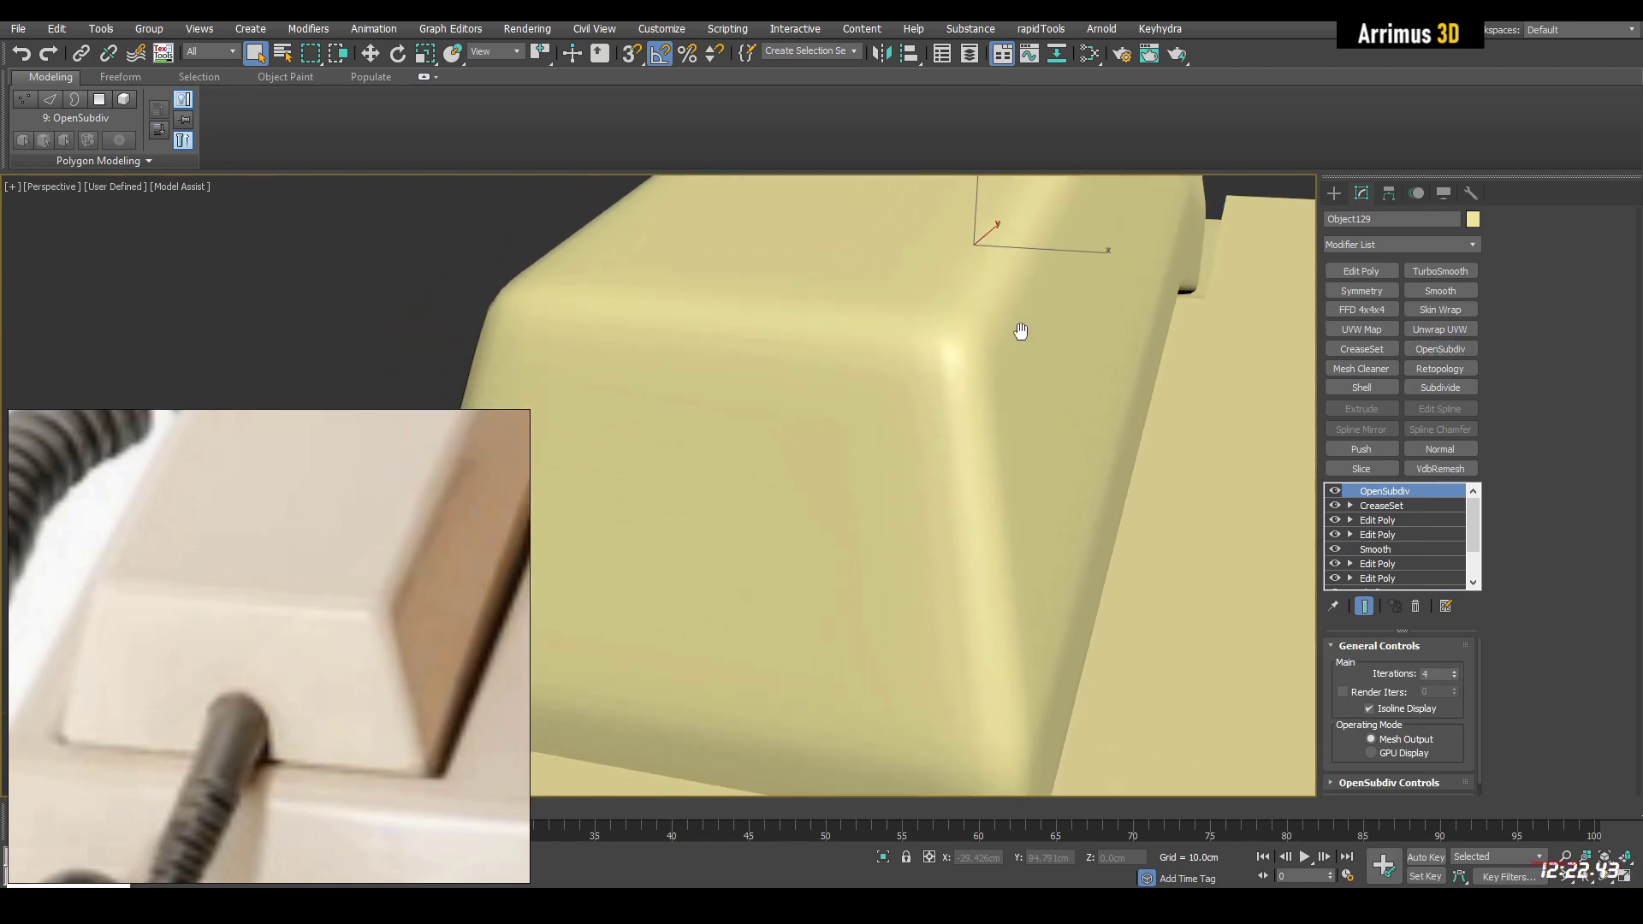
key(F4)
key(F4)
key(F4)
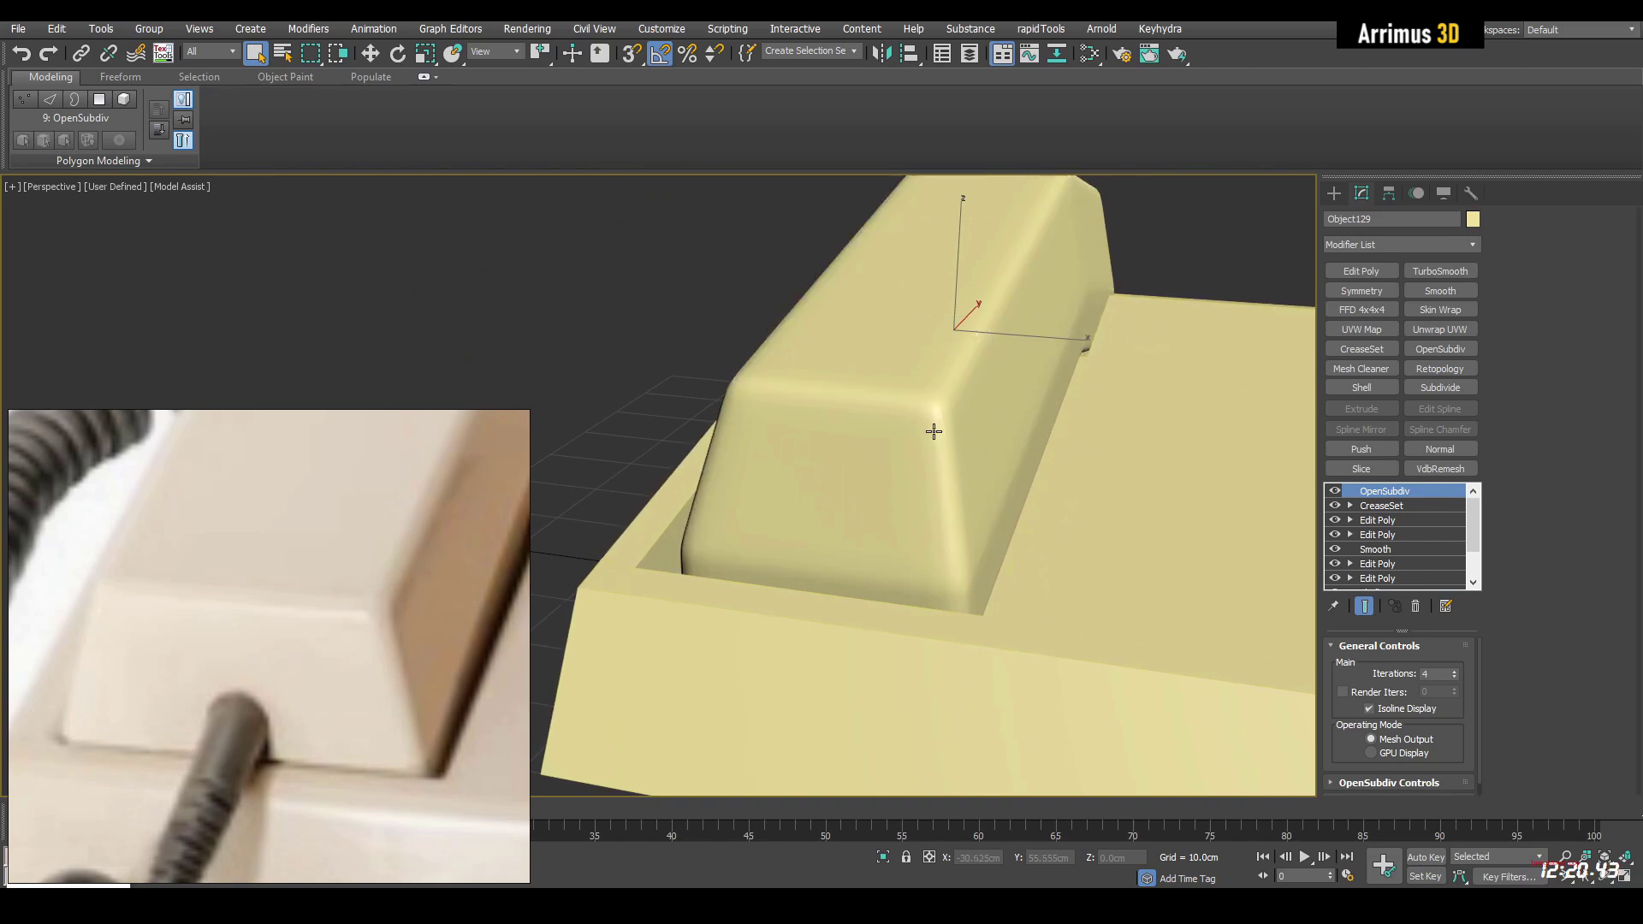
scroll(912, 494, down, 5)
alt+middle_drag(912, 494, 845, 558)
scroll(513, 572, down, 3)
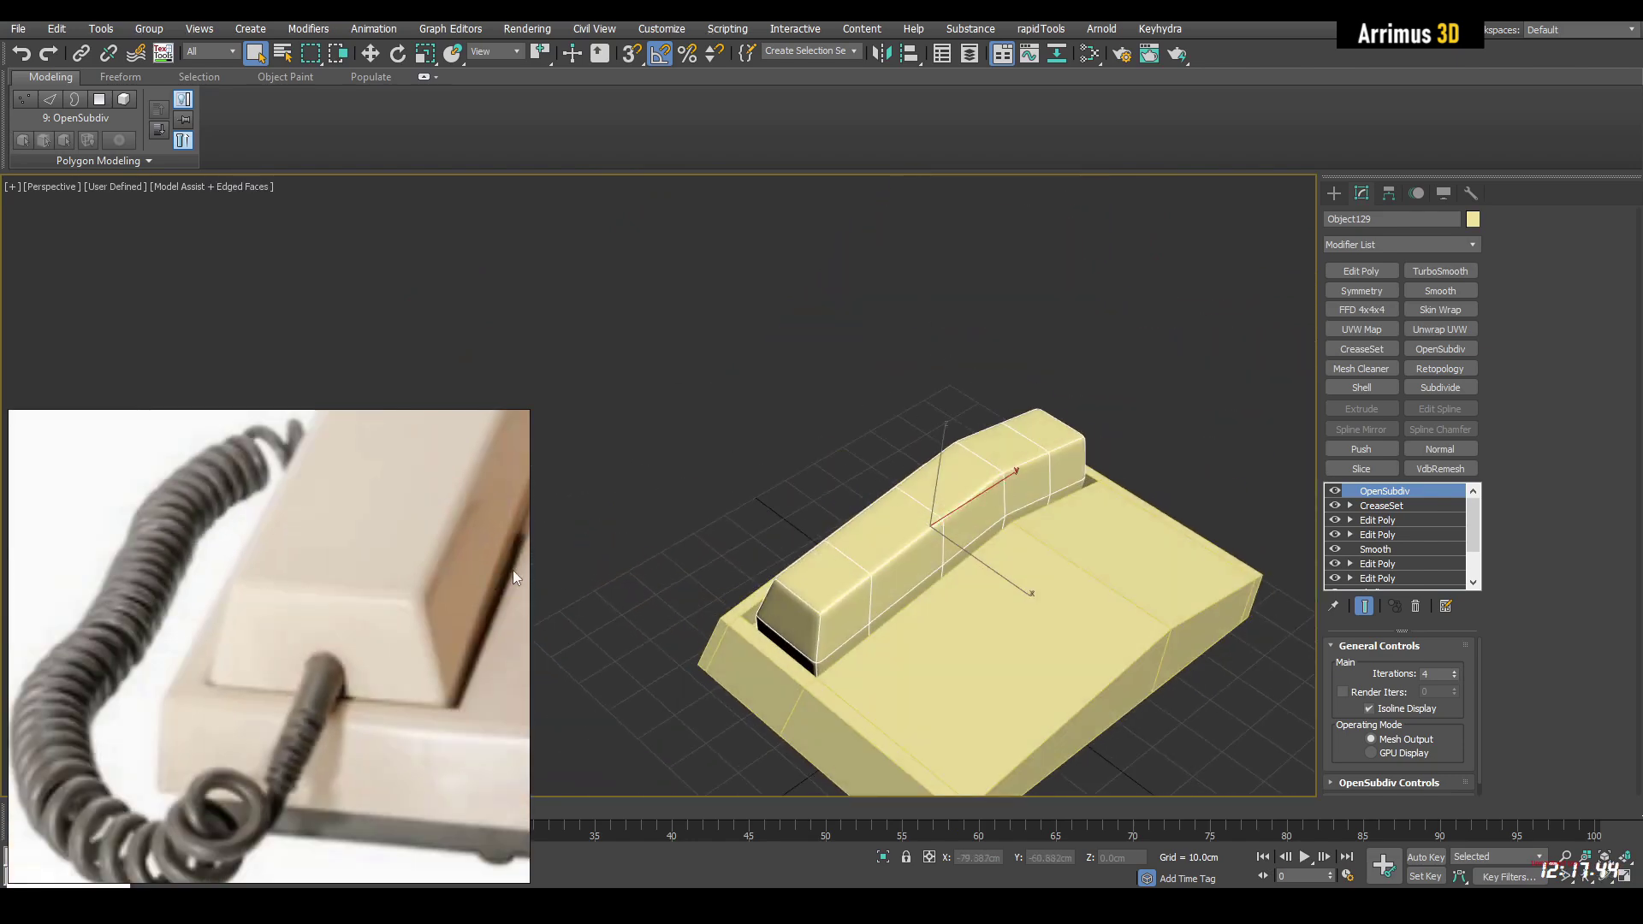
Step: Deselect the handset and examine the keypad's position and layout in the top-view reference photo
click(1393, 507)
click(1254, 362)
middle_drag(1098, 553, 942, 527)
scroll(498, 470, down, 5)
middle_drag(498, 470, 346, 555)
middle_drag(324, 816, 423, 644)
scroll(434, 652, up, 5)
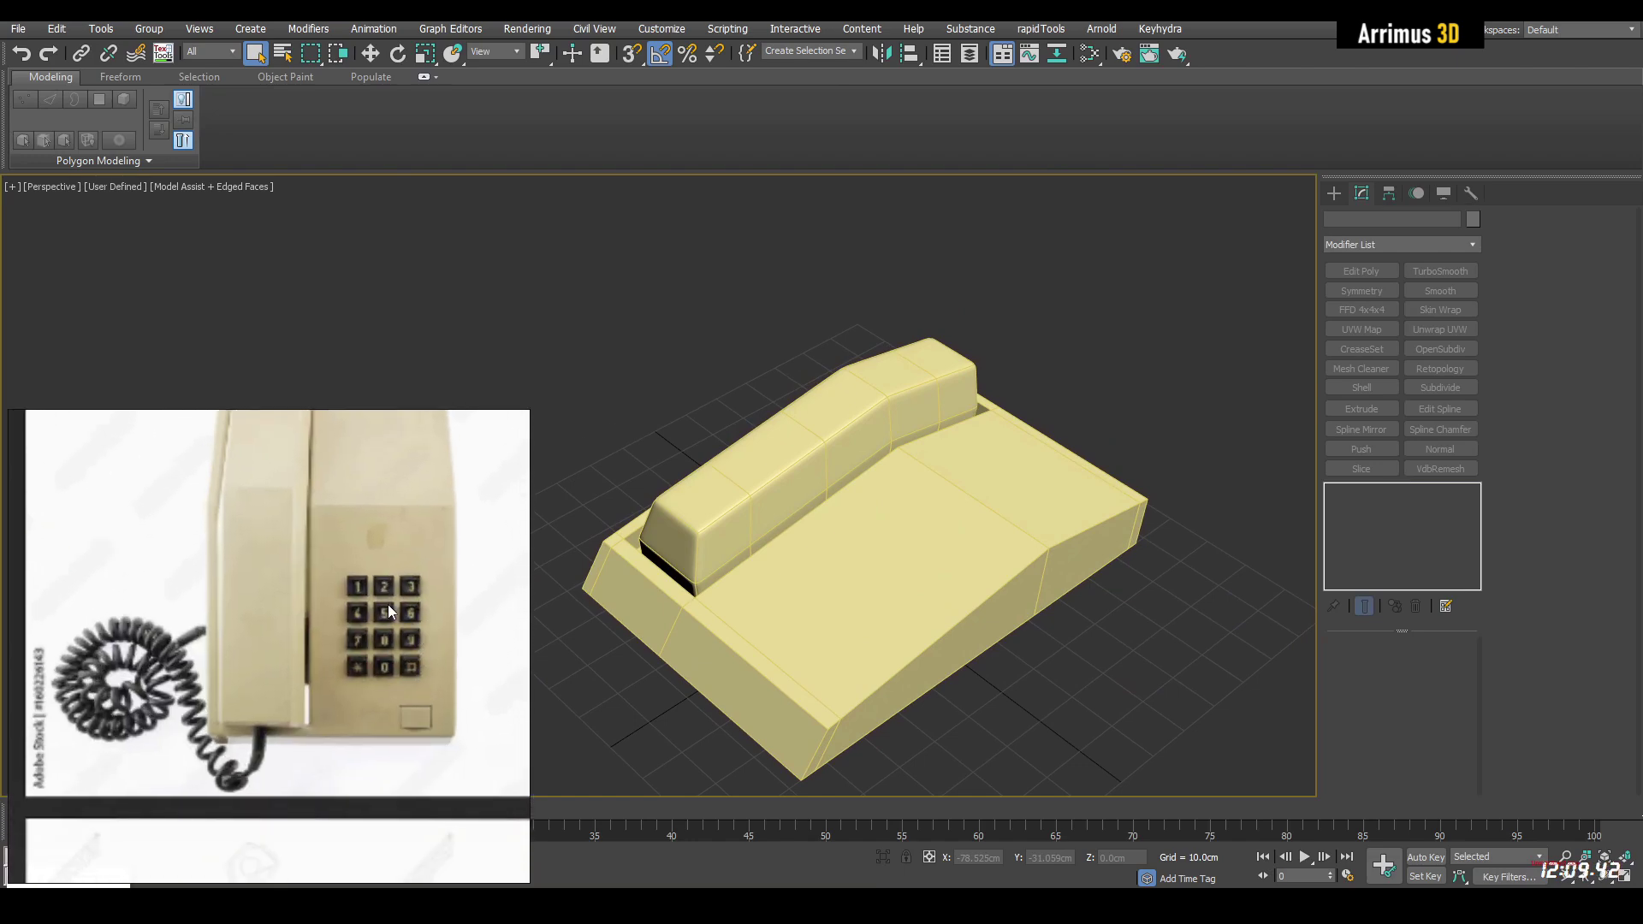
Step: Add an Edit Poly modifier to the phone body and connect the edges beside the handset with 2 lengthwise segments at Pinch 32
click(815, 536)
key(1)
alt+middle_drag(870, 531, 843, 621)
key(2)
click(814, 393)
key(alt+r)
key(ctrl+shift+e)
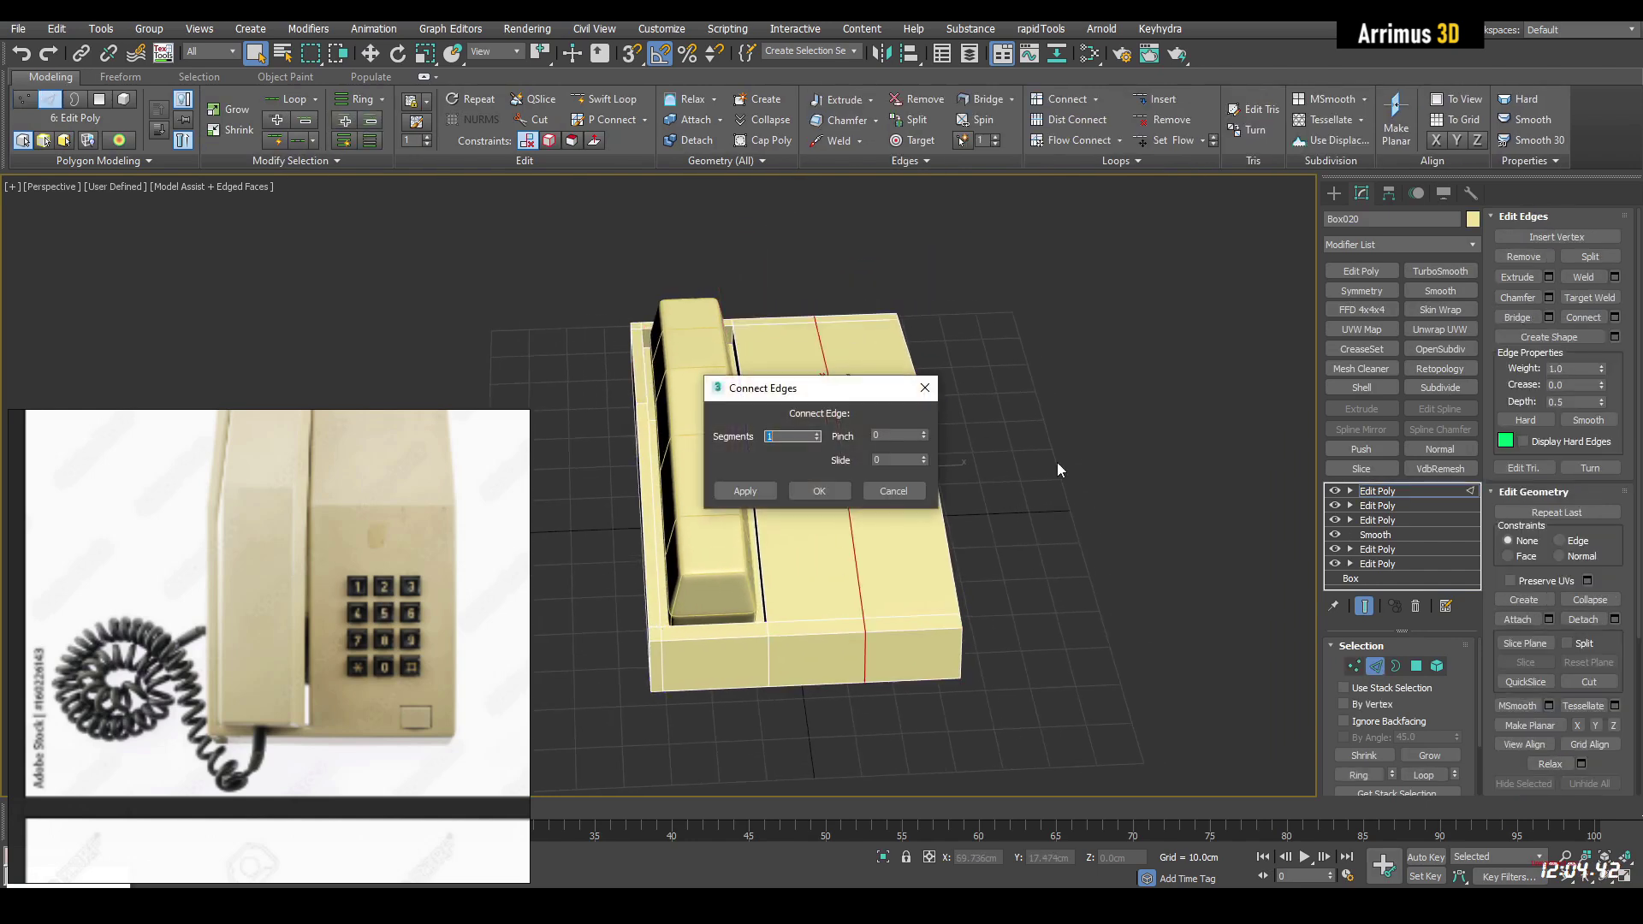
text(2)
mouse_move(924, 434)
mouse_down()
mouse_move(942, 368)
mouse_move(937, 408)
mouse_up()
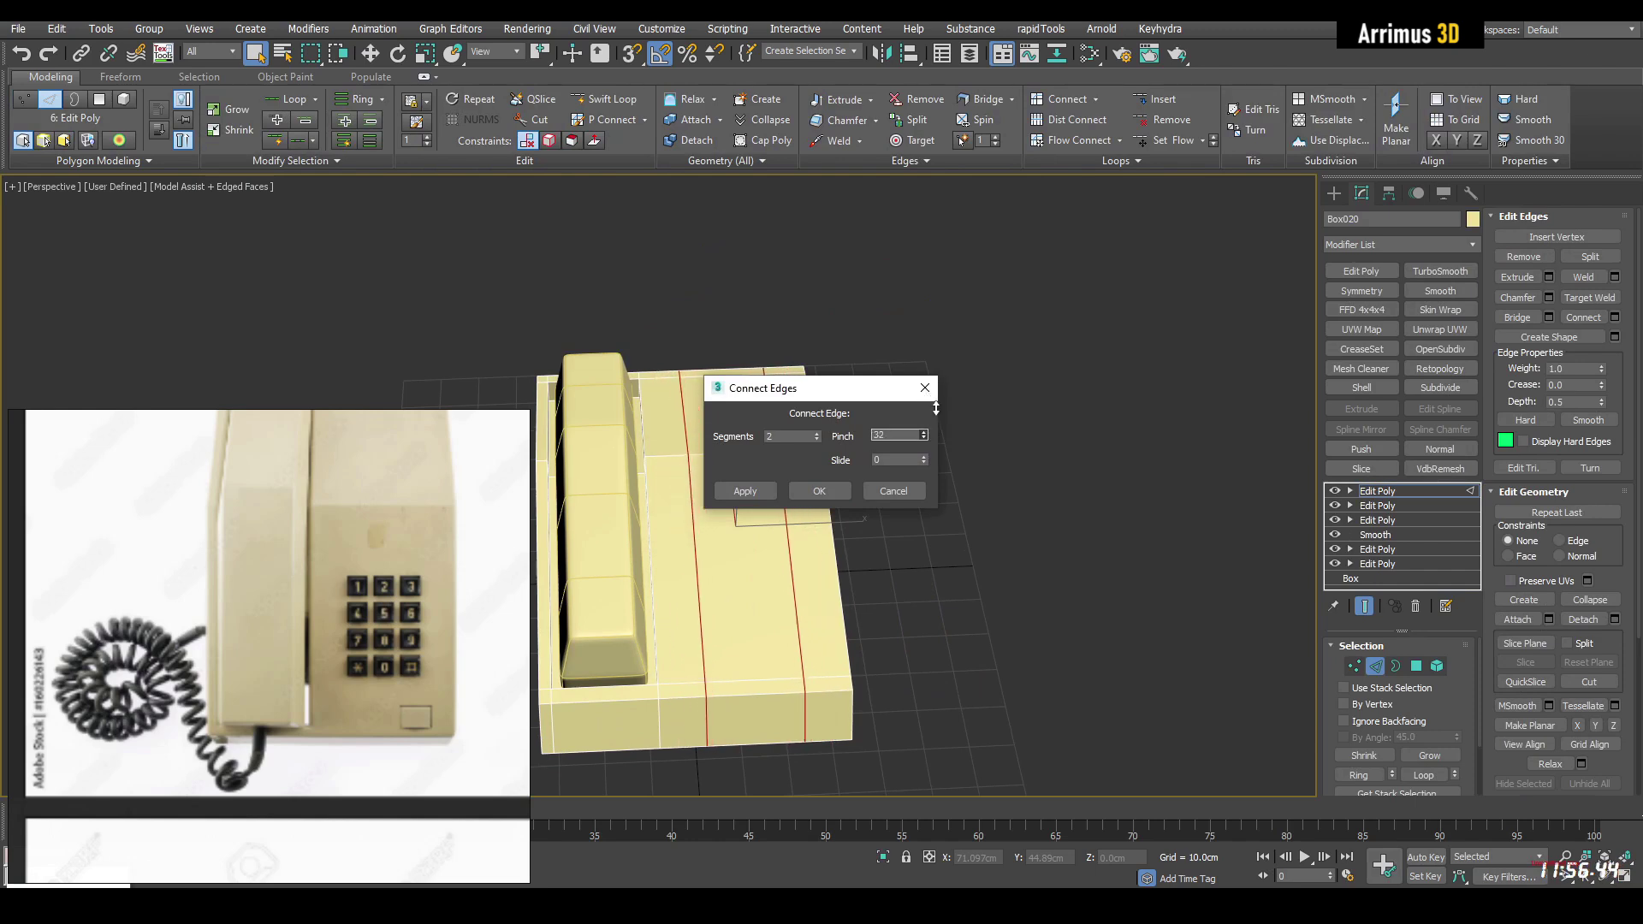
click(822, 490)
Step: Connect the ring between the two lengthwise loops with 2 segments at Pinch 0 to form the three key columns
scroll(828, 458, up, 3)
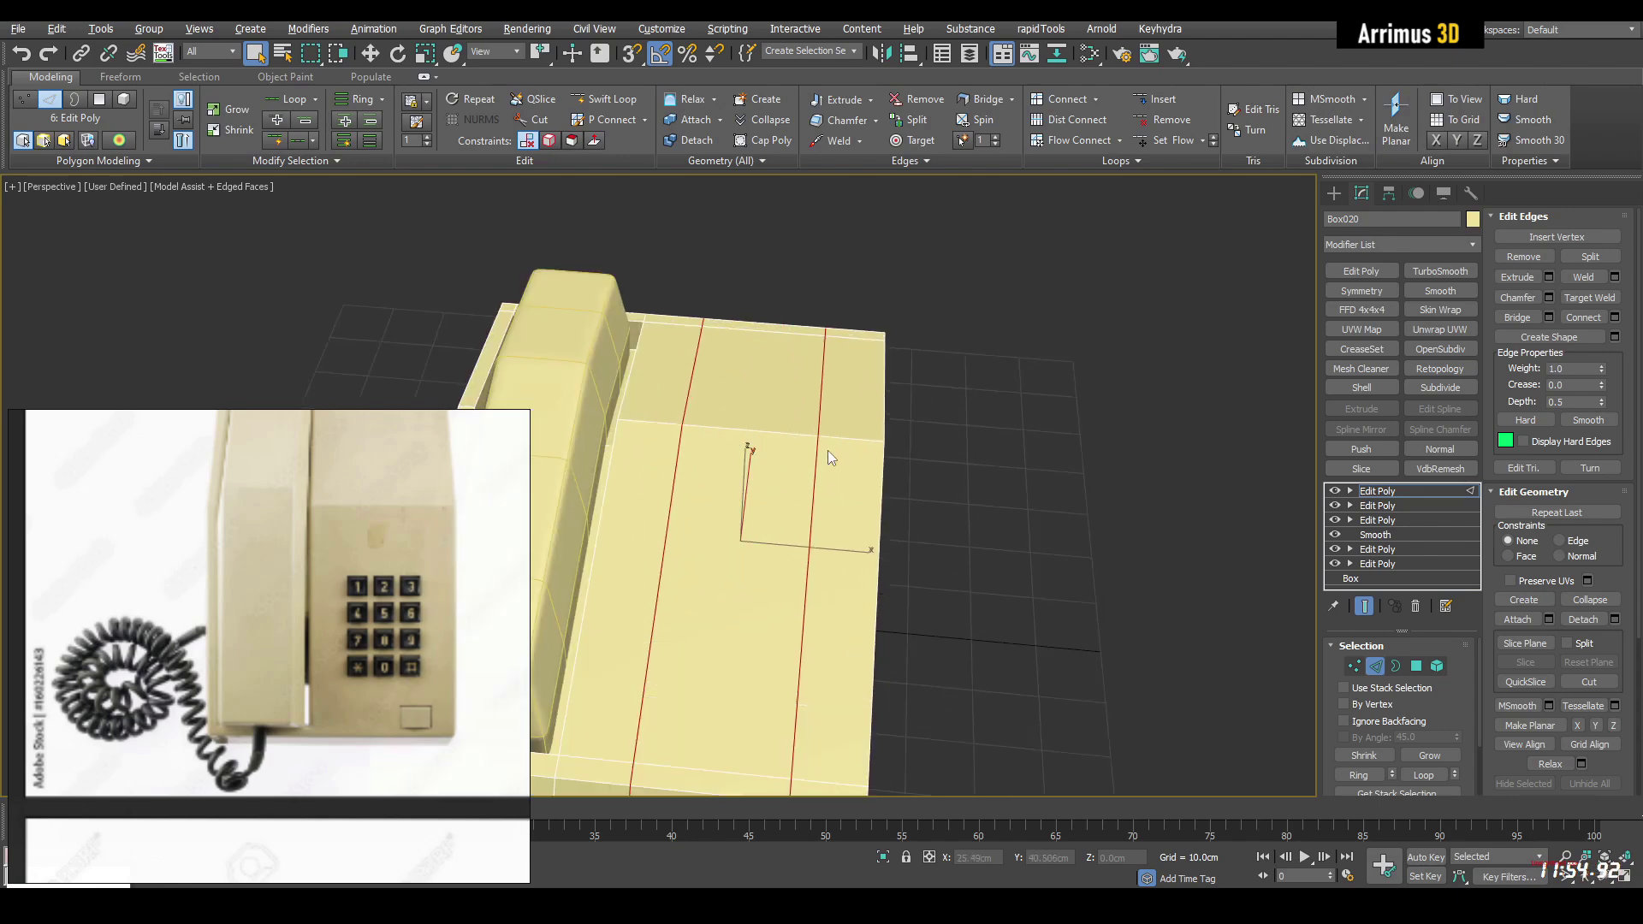
click(781, 435)
key(alt+r)
key(ctrl+shift+e)
right_click(924, 434)
middle_drag(1058, 507, 1060, 474)
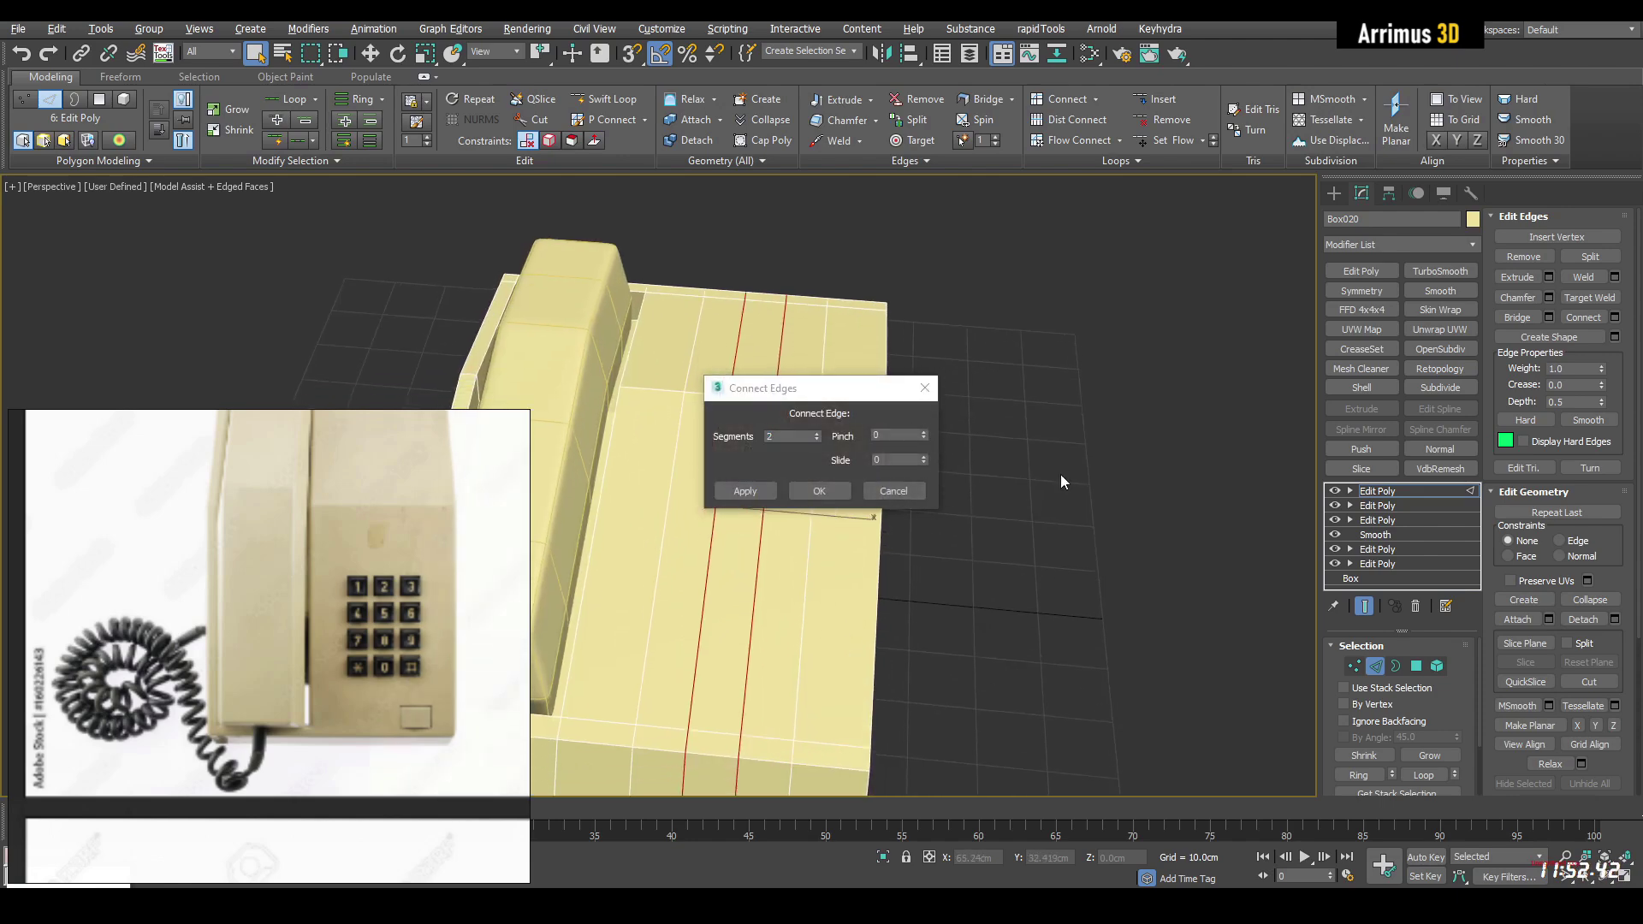
click(854, 479)
click(834, 488)
alt+middle_drag(808, 515, 828, 481)
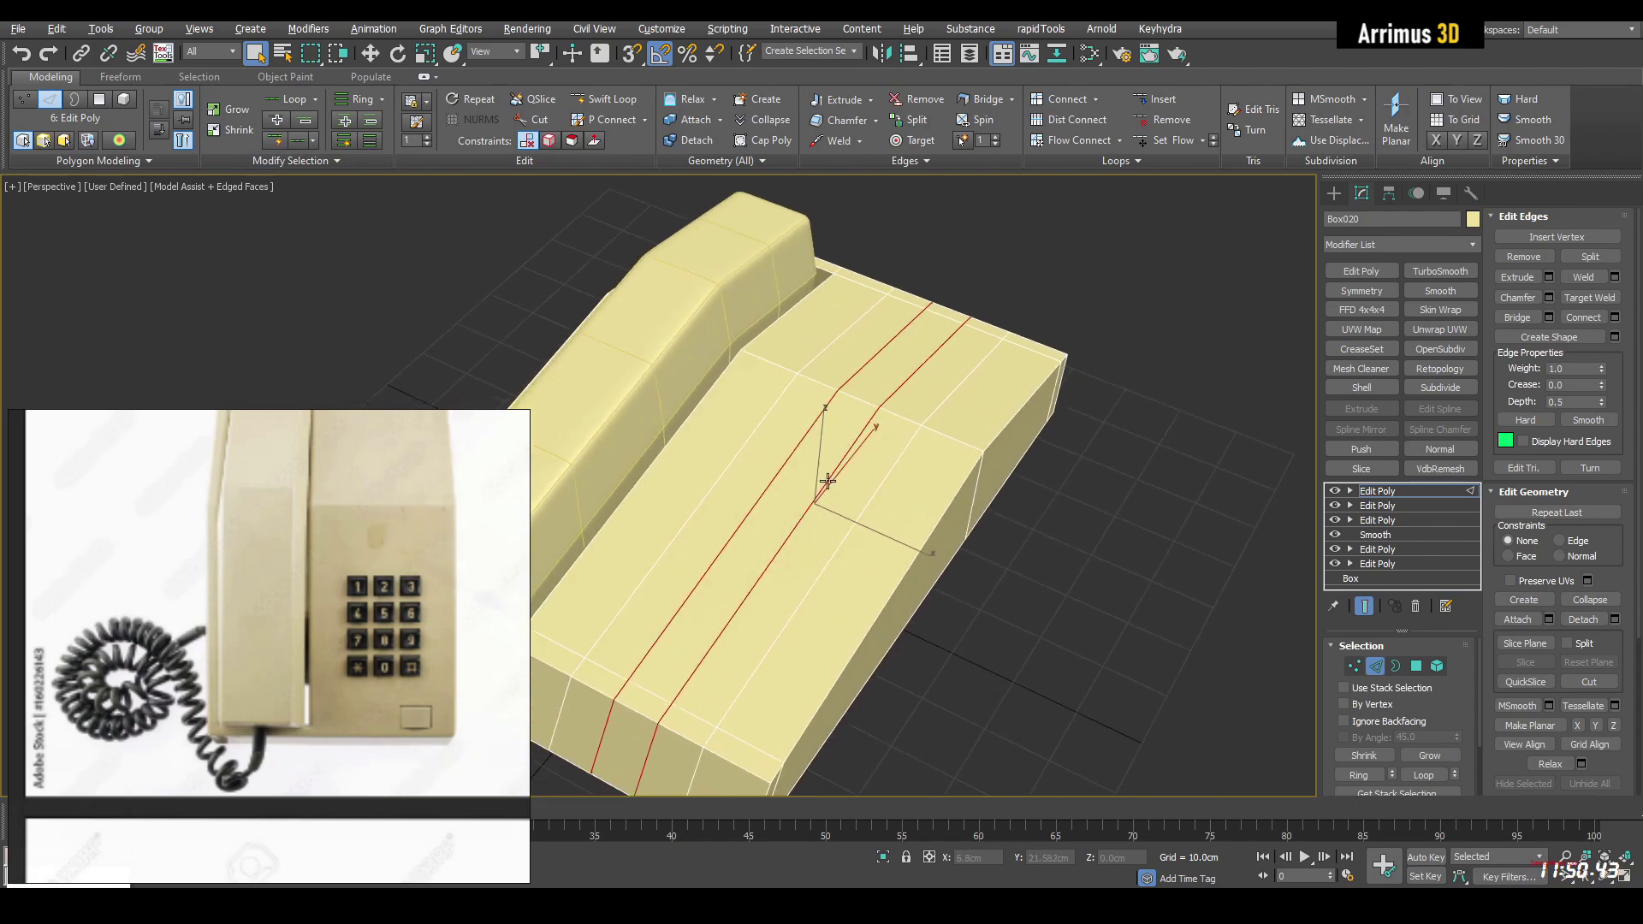
Step: Insert two SwiftLoop edge loops across the body's slope to mark the upper and lower limits of the keypad
key(alt+1)
click(815, 496)
middle_drag(794, 572, 853, 485)
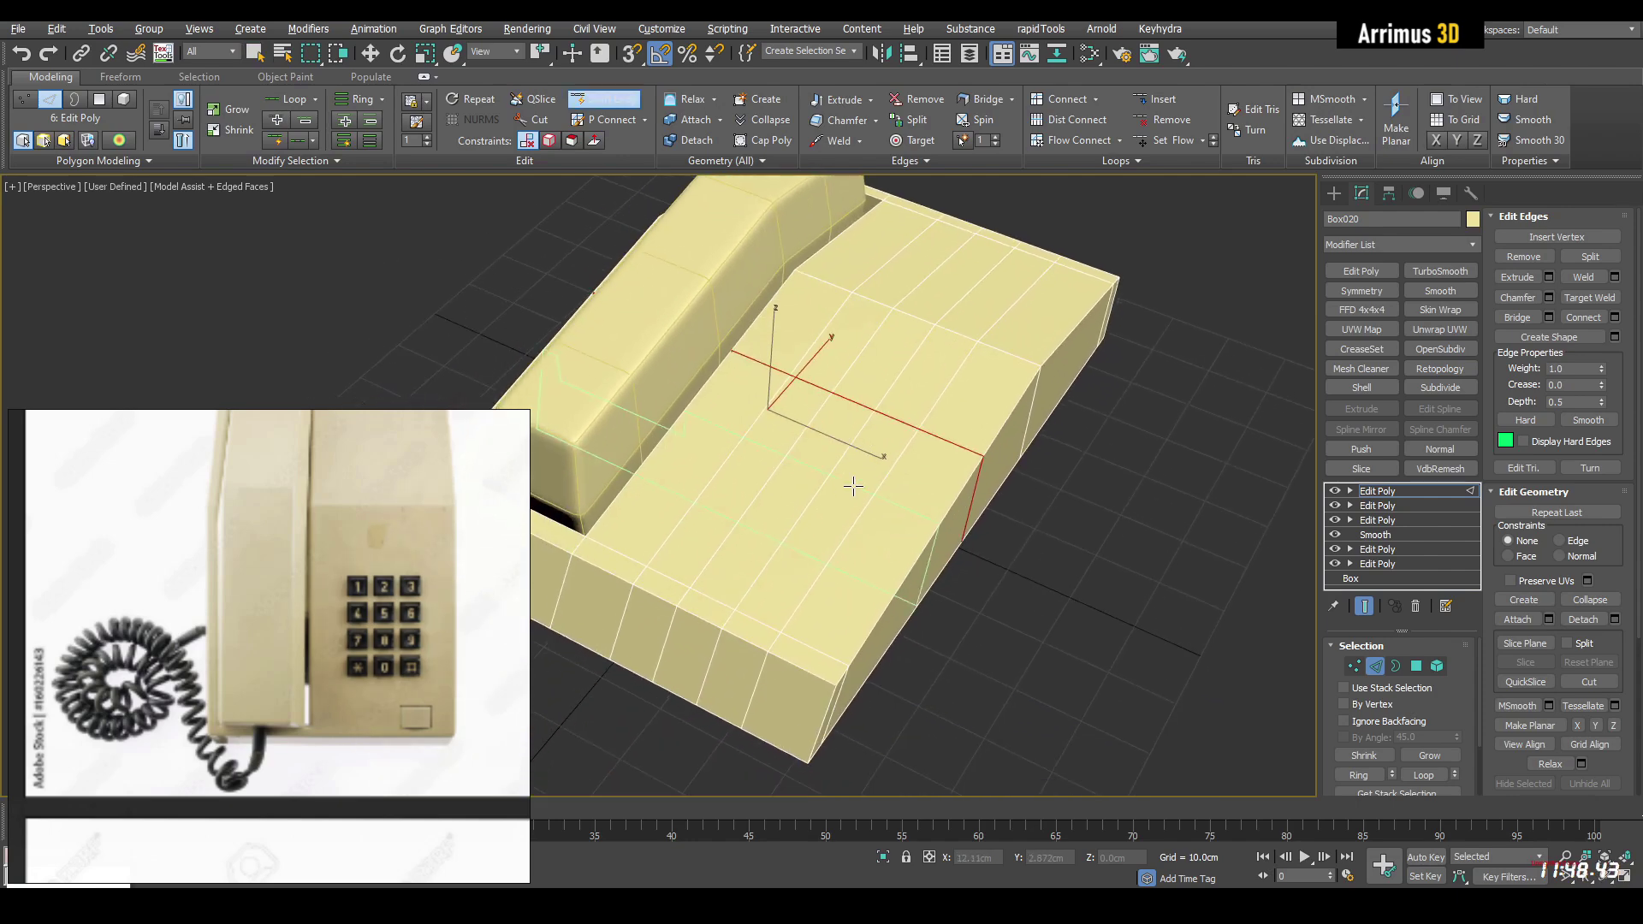
click(786, 545)
right_click(792, 550)
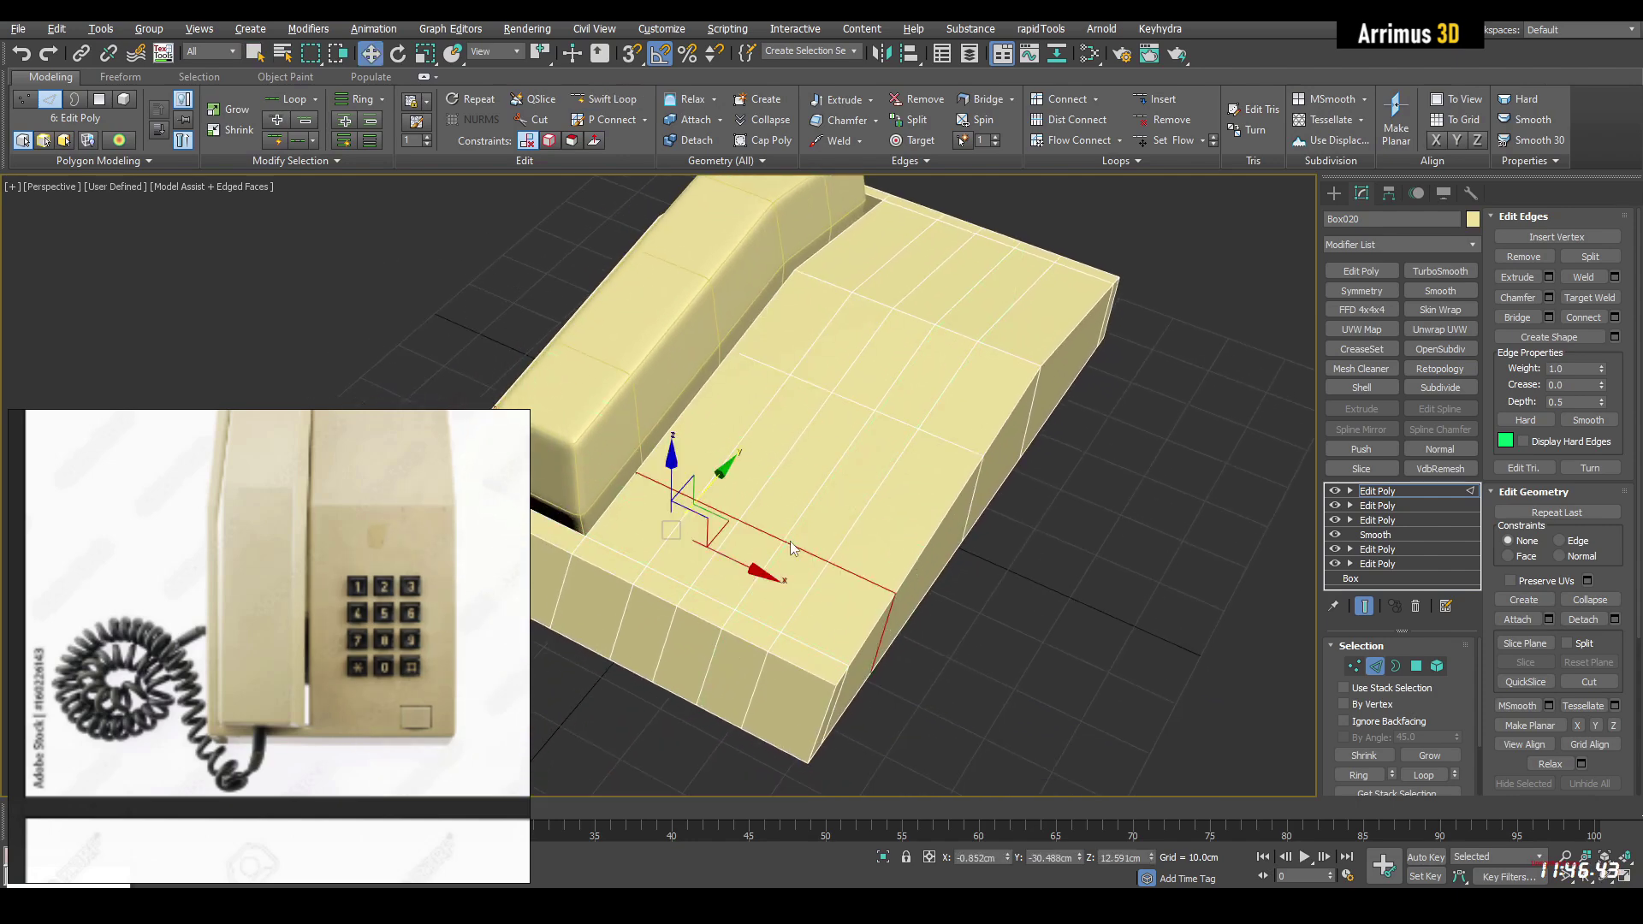
Step: Add an Edit Poly modifier and connect the edges between the two cross loops to split the keypad area into key rows
key(2)
key(ctrl+e)
key(2)
key(q)
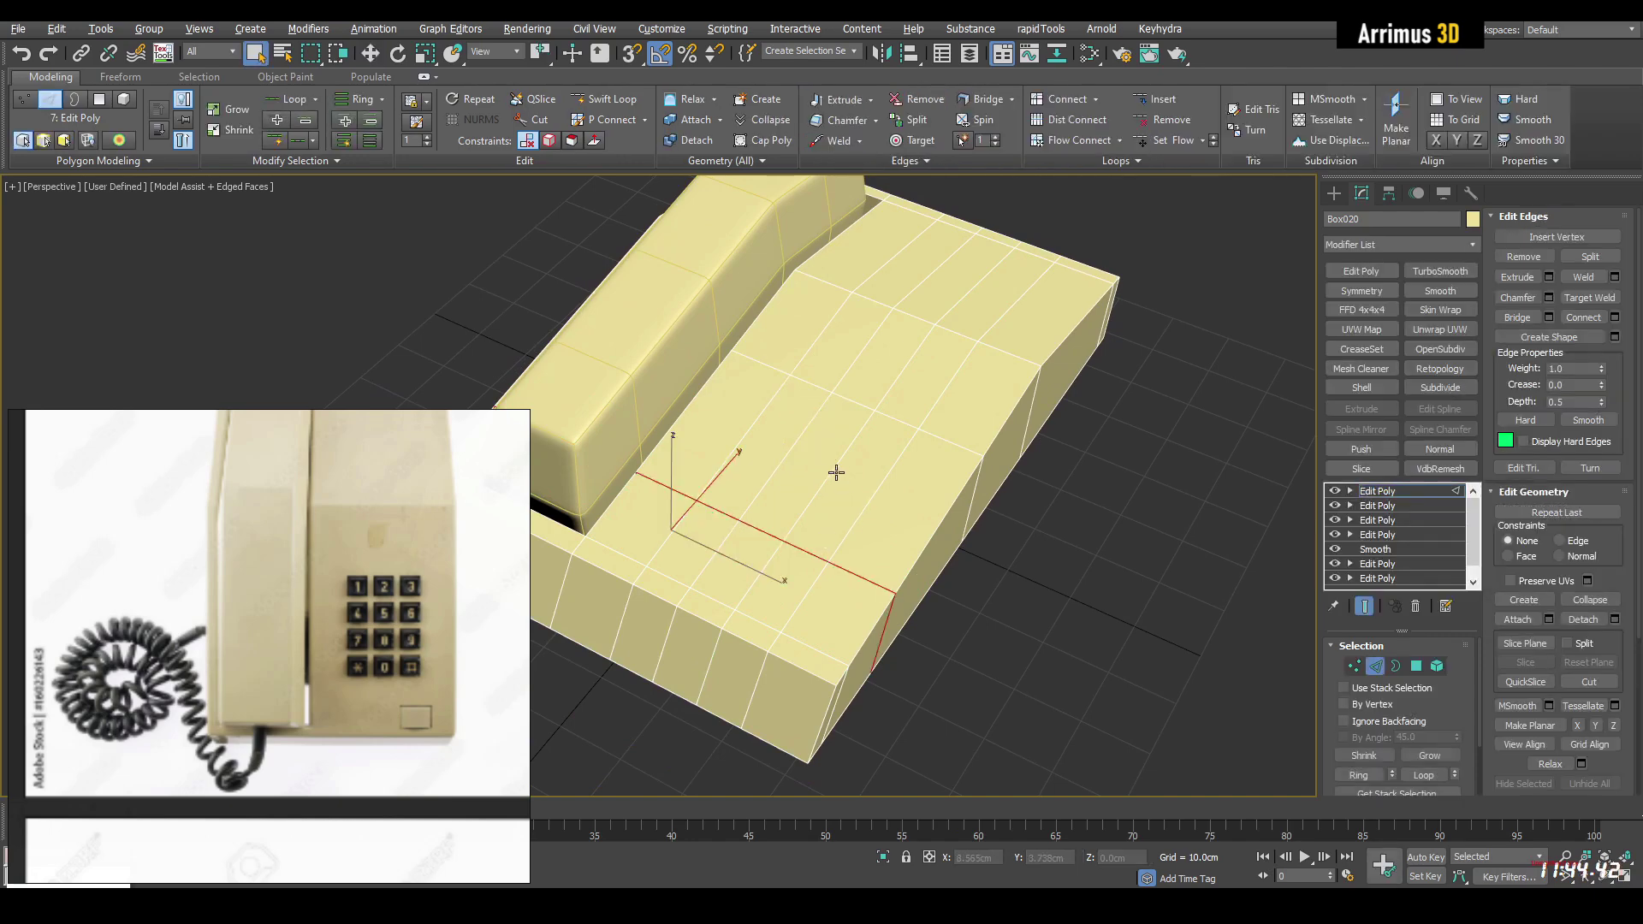
click(834, 471)
key(alt+r)
key(ctrl+shift+e)
middle_drag(857, 614, 764, 617)
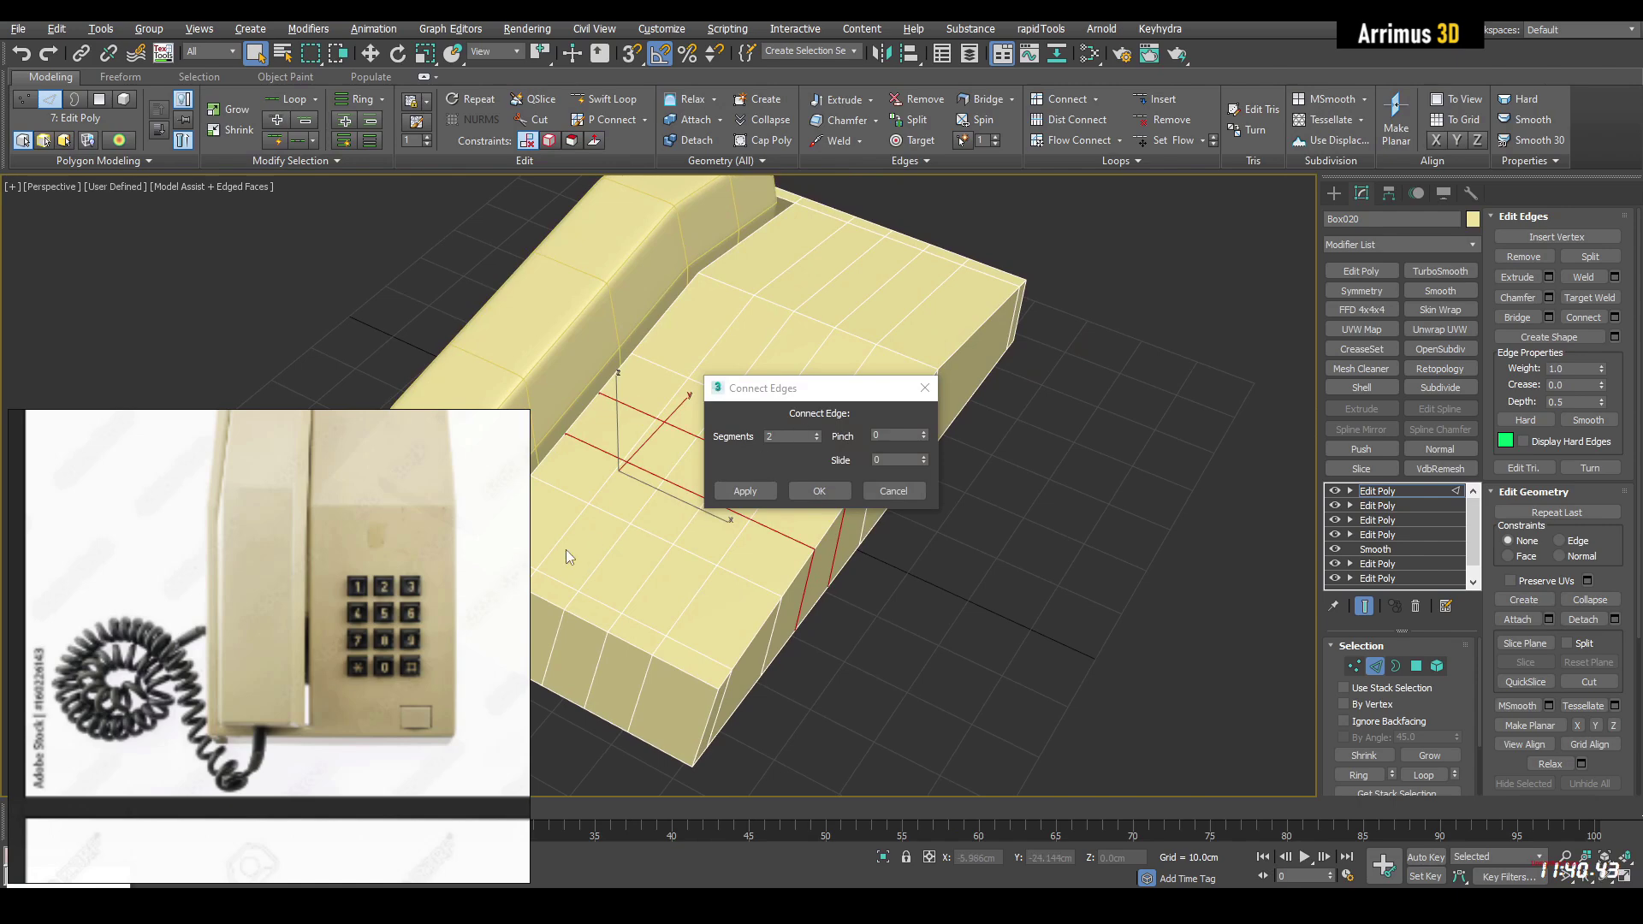
click(819, 490)
Step: Add an Edit Poly modifier to the phone body and select the twelve keypad polygons on the slope
mouse_move(824, 486)
alt+middle_down()
mouse_move(835, 495)
mouse_move(820, 479)
alt+middle_up()
key(4)
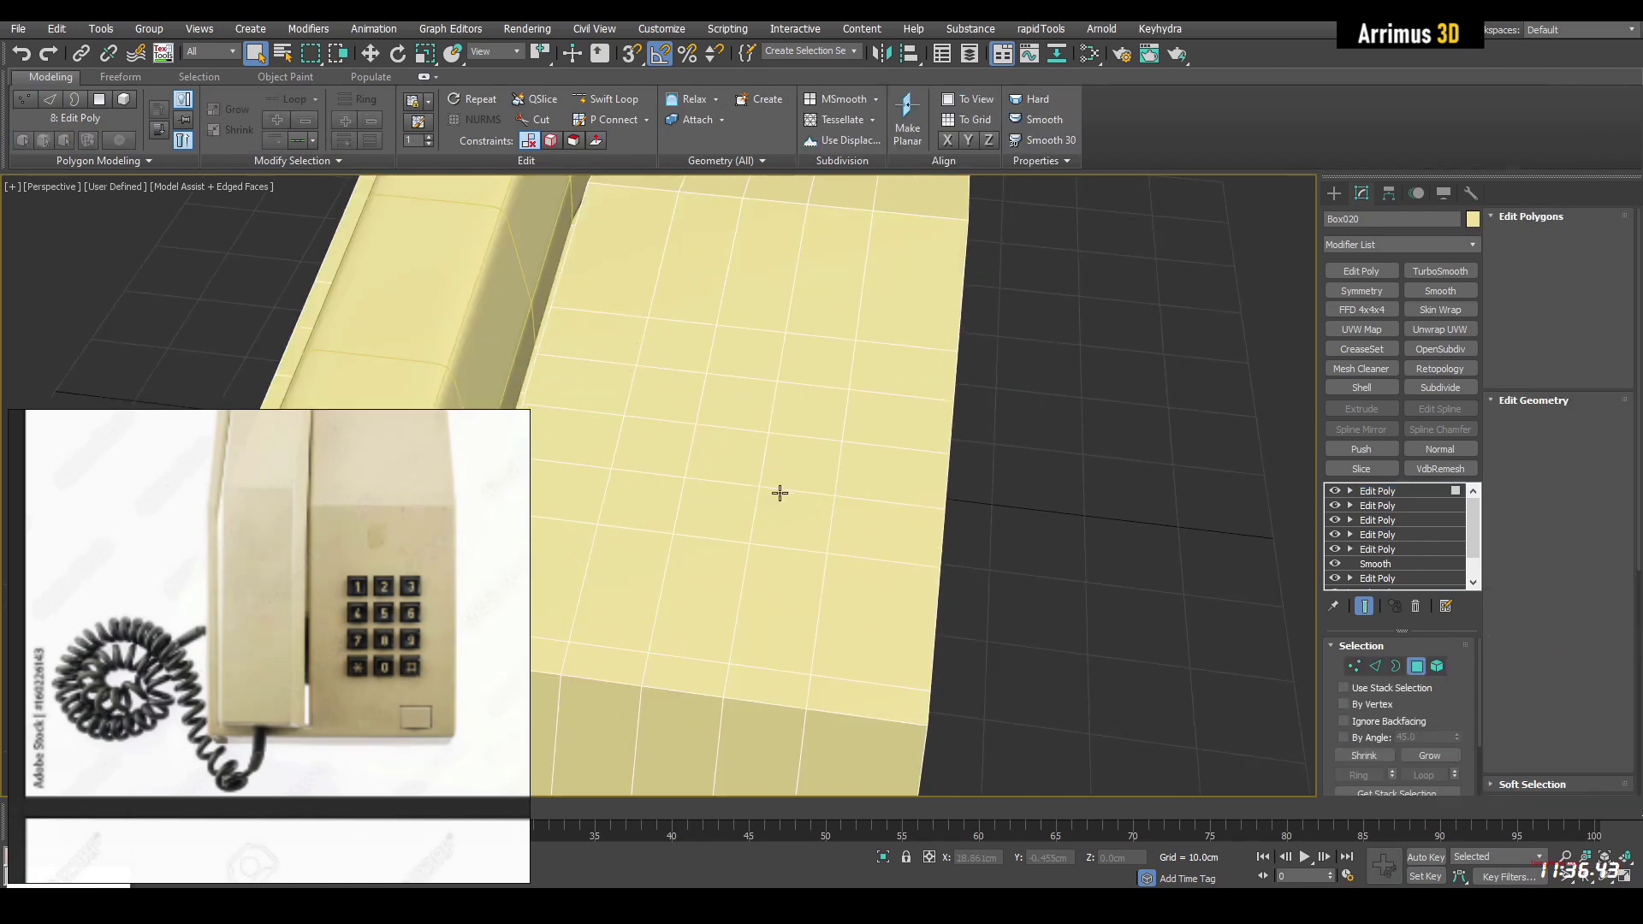
scroll(924, 499, up, 3)
alt+middle_drag(950, 492, 878, 472)
click(693, 509)
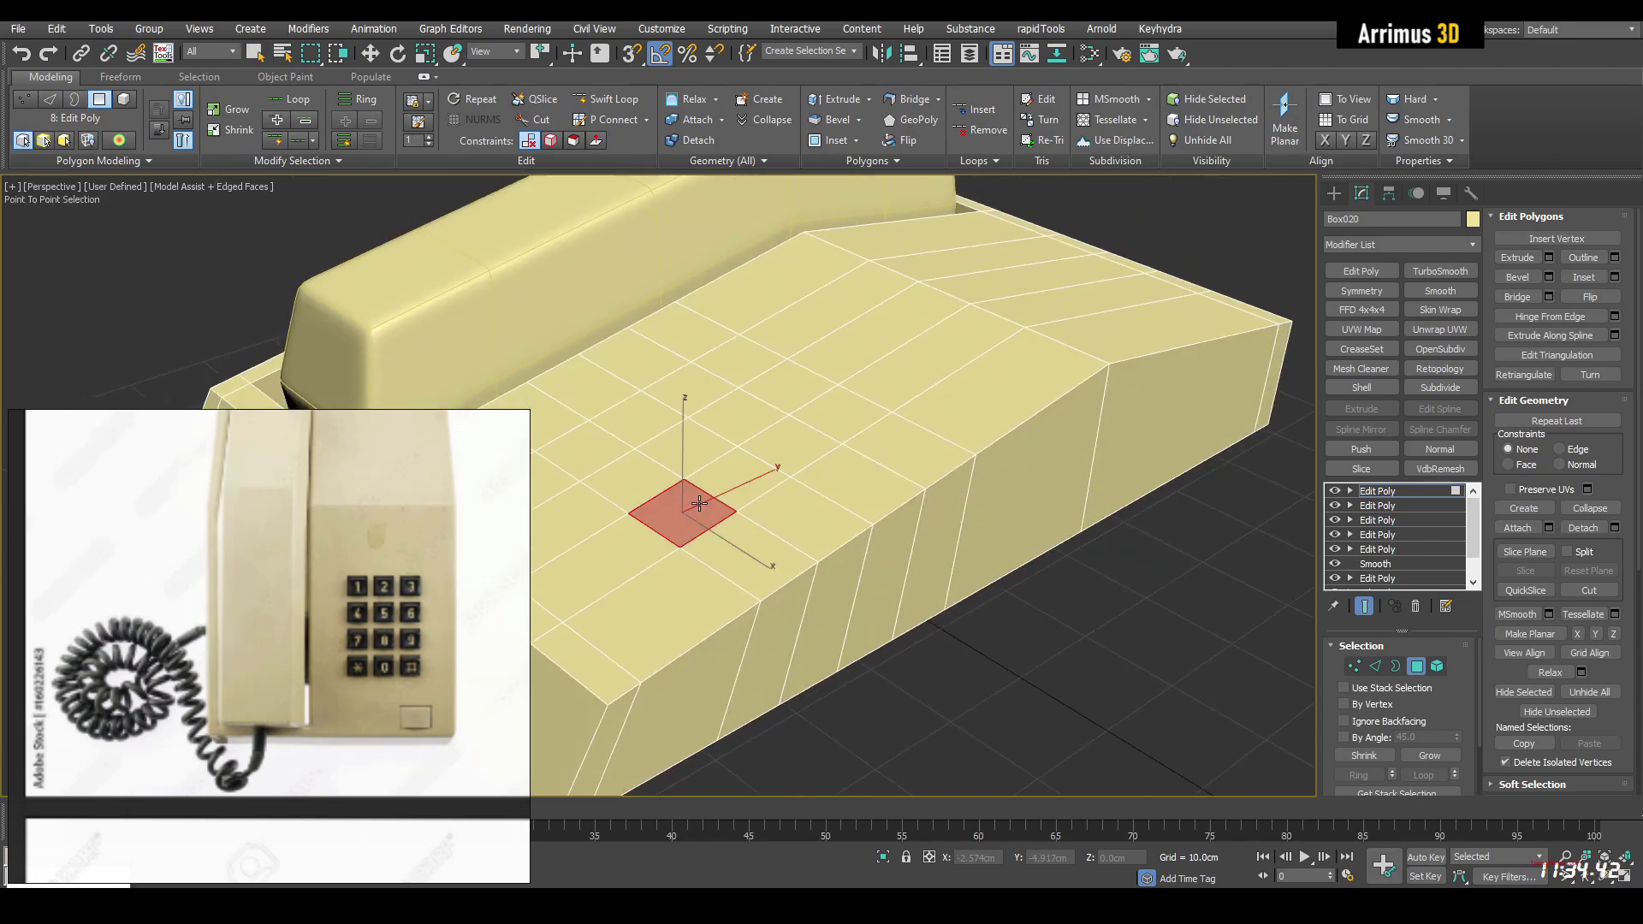
click(821, 419)
click(783, 392)
click(641, 482)
click(741, 368)
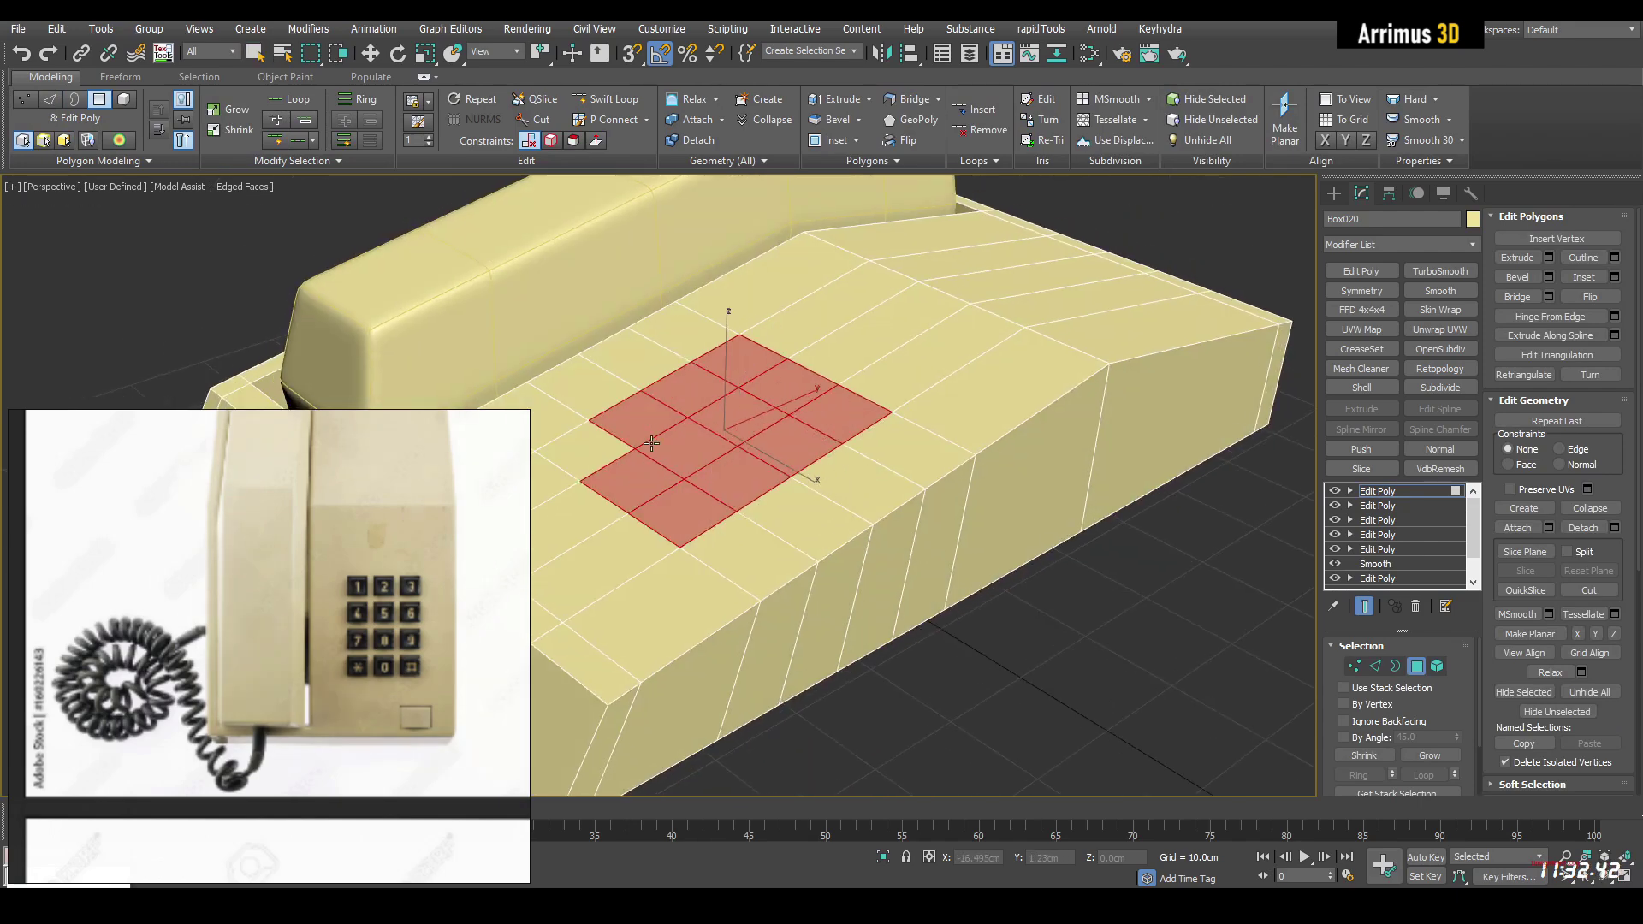
right_click(651, 443)
ctrl+click(585, 451)
middle_drag(704, 450, 825, 482)
scroll(826, 482, up, 3)
Step: Bevel the twelve keypad polygons By Polygon with a height of 0 and an outline amount of -0.58 cm
key(ctrl+shift+b)
click(780, 493)
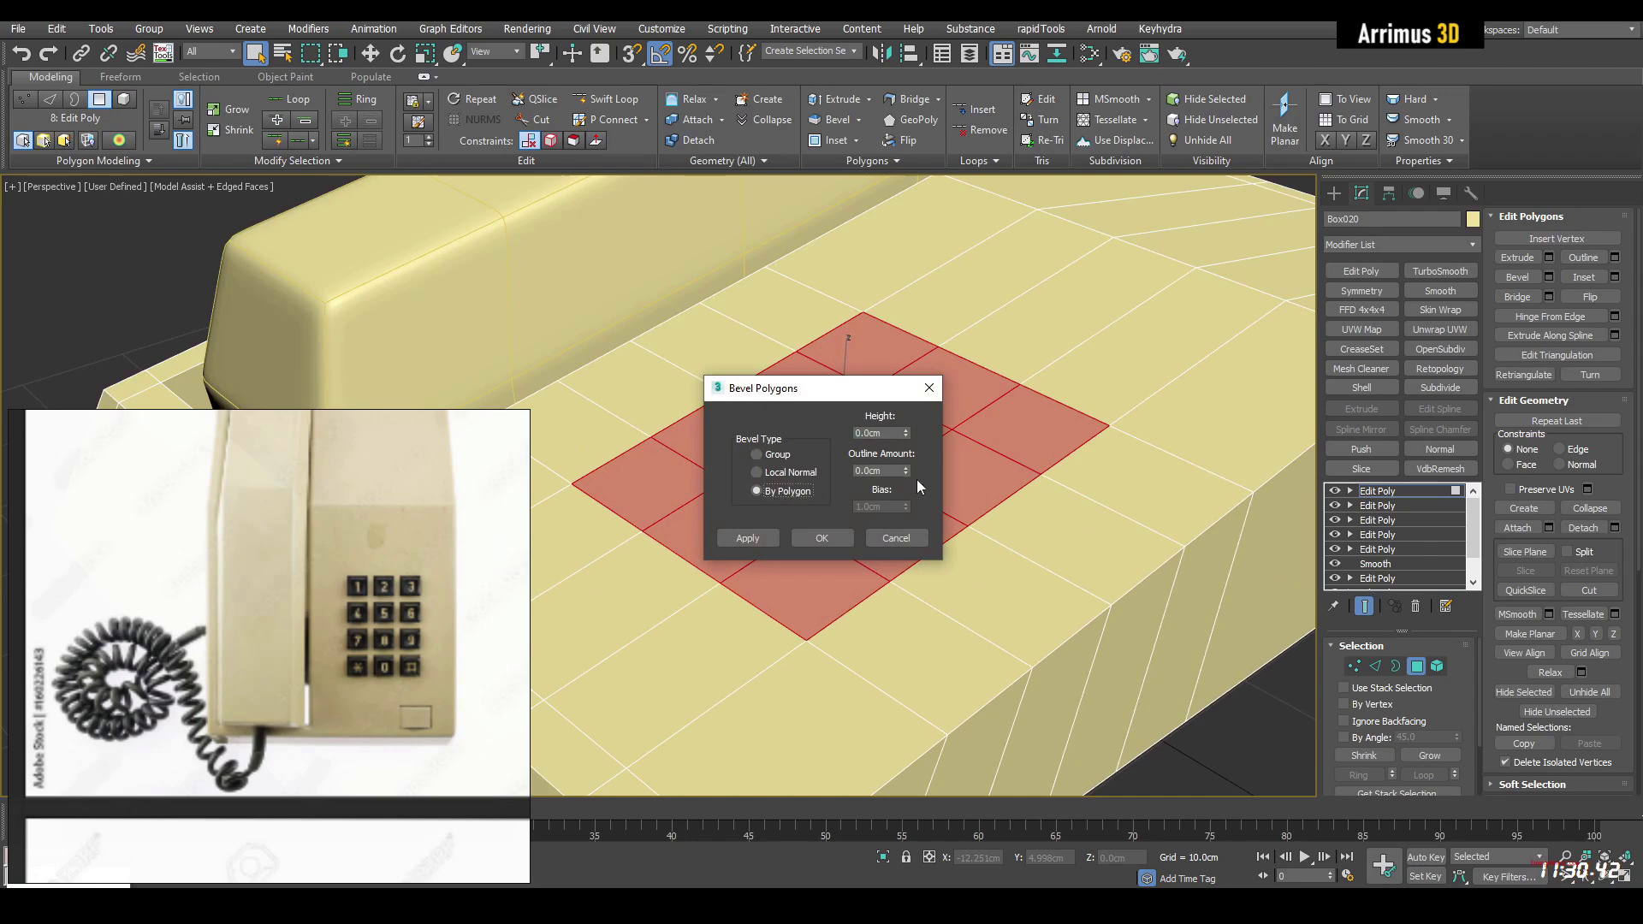
drag(905, 472, 909, 517)
drag(823, 396, 1025, 551)
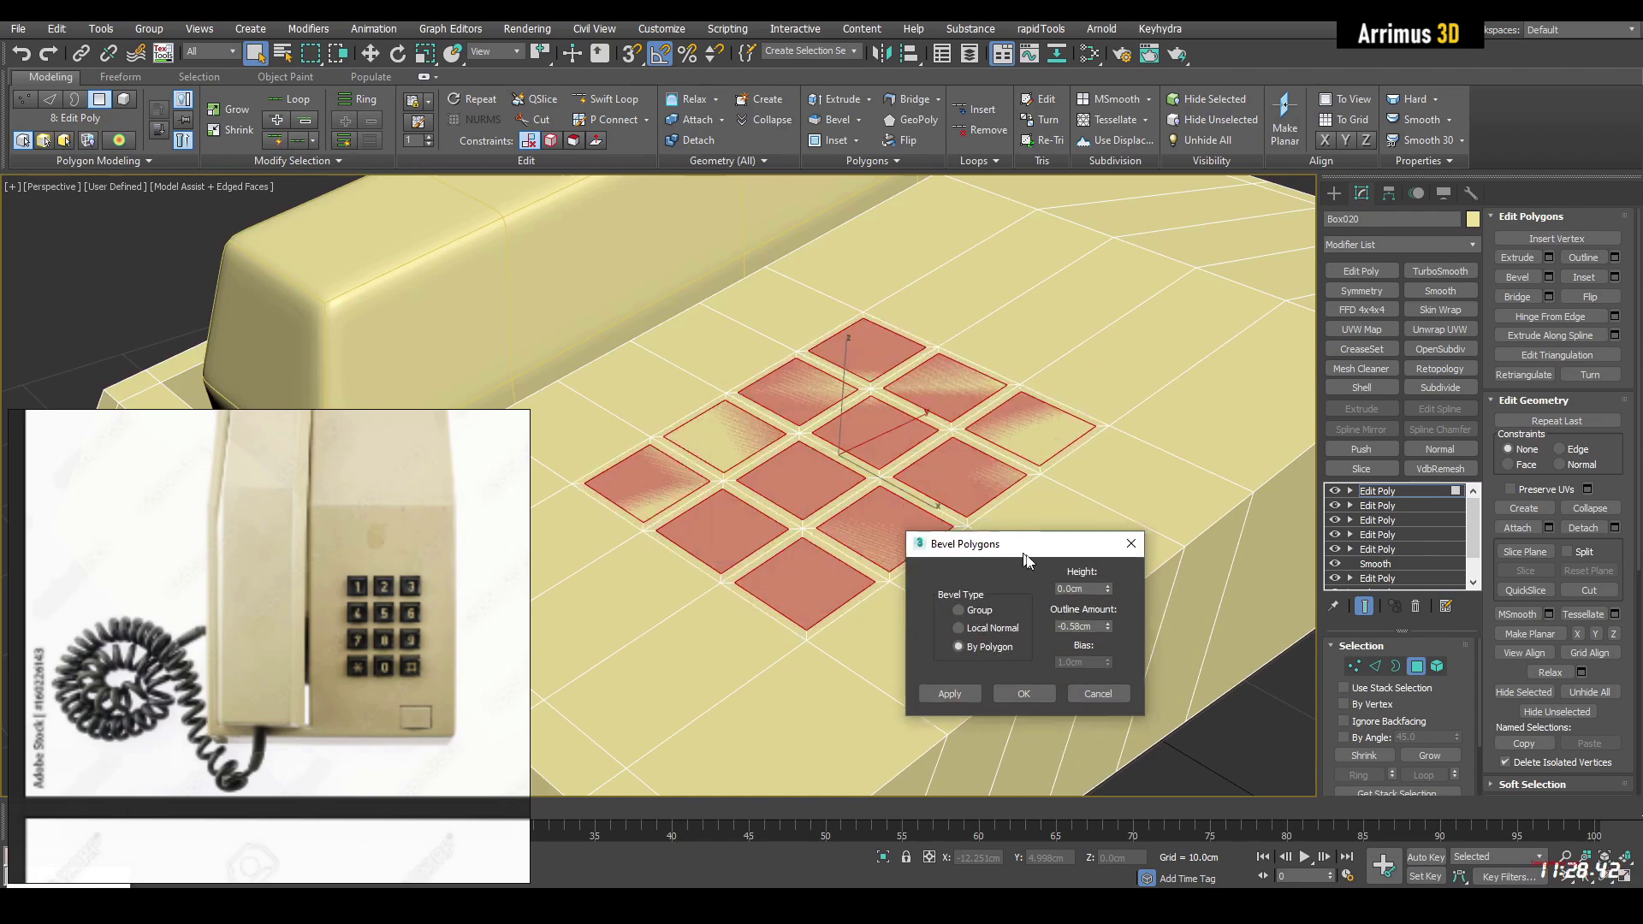
alt+middle_drag(924, 369, 994, 423)
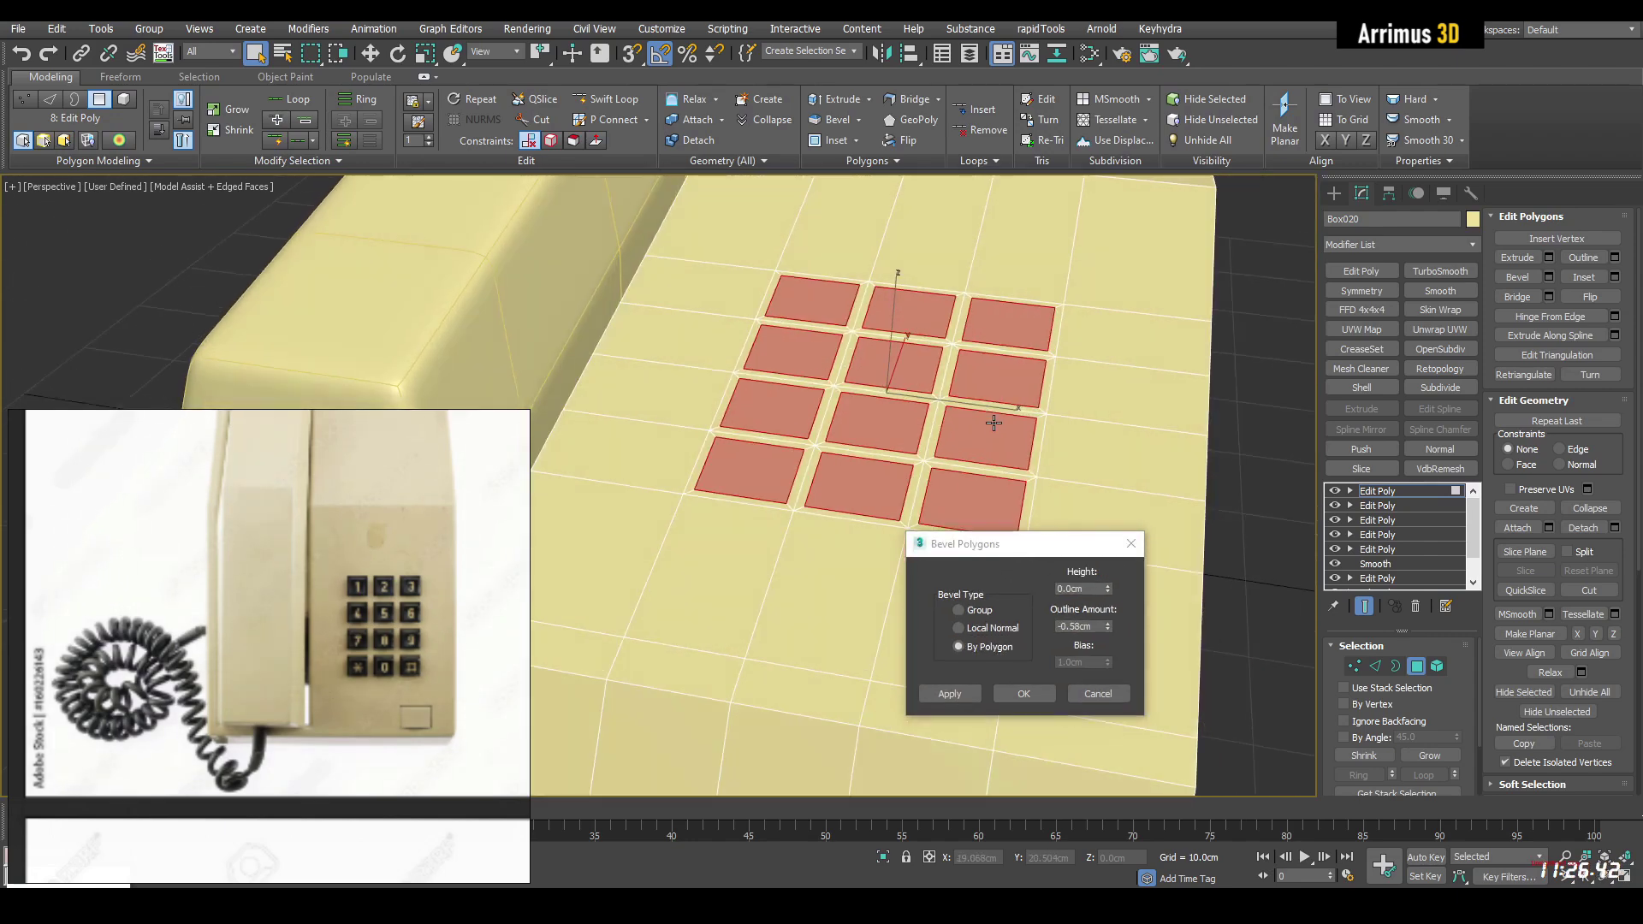
scroll(947, 393, down, 4)
alt+middle_drag(753, 539, 635, 473)
alt+middle_drag(765, 437, 781, 545)
scroll(781, 545, up, 6)
scroll(818, 437, up, 10)
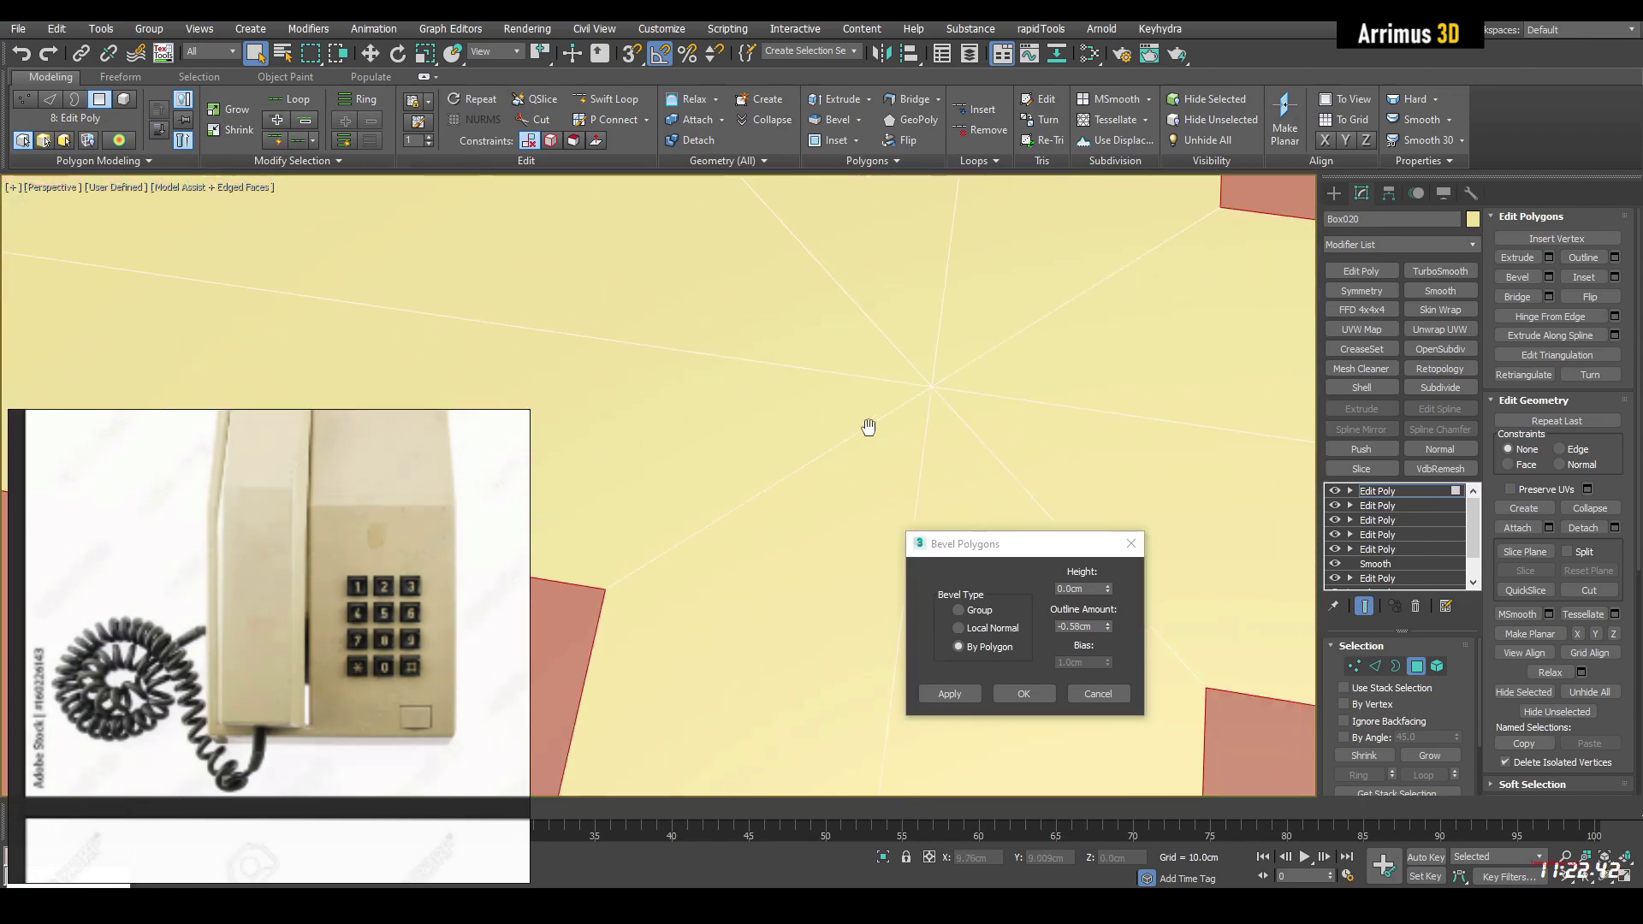
scroll(841, 447, down, 2)
scroll(862, 437, down, 8)
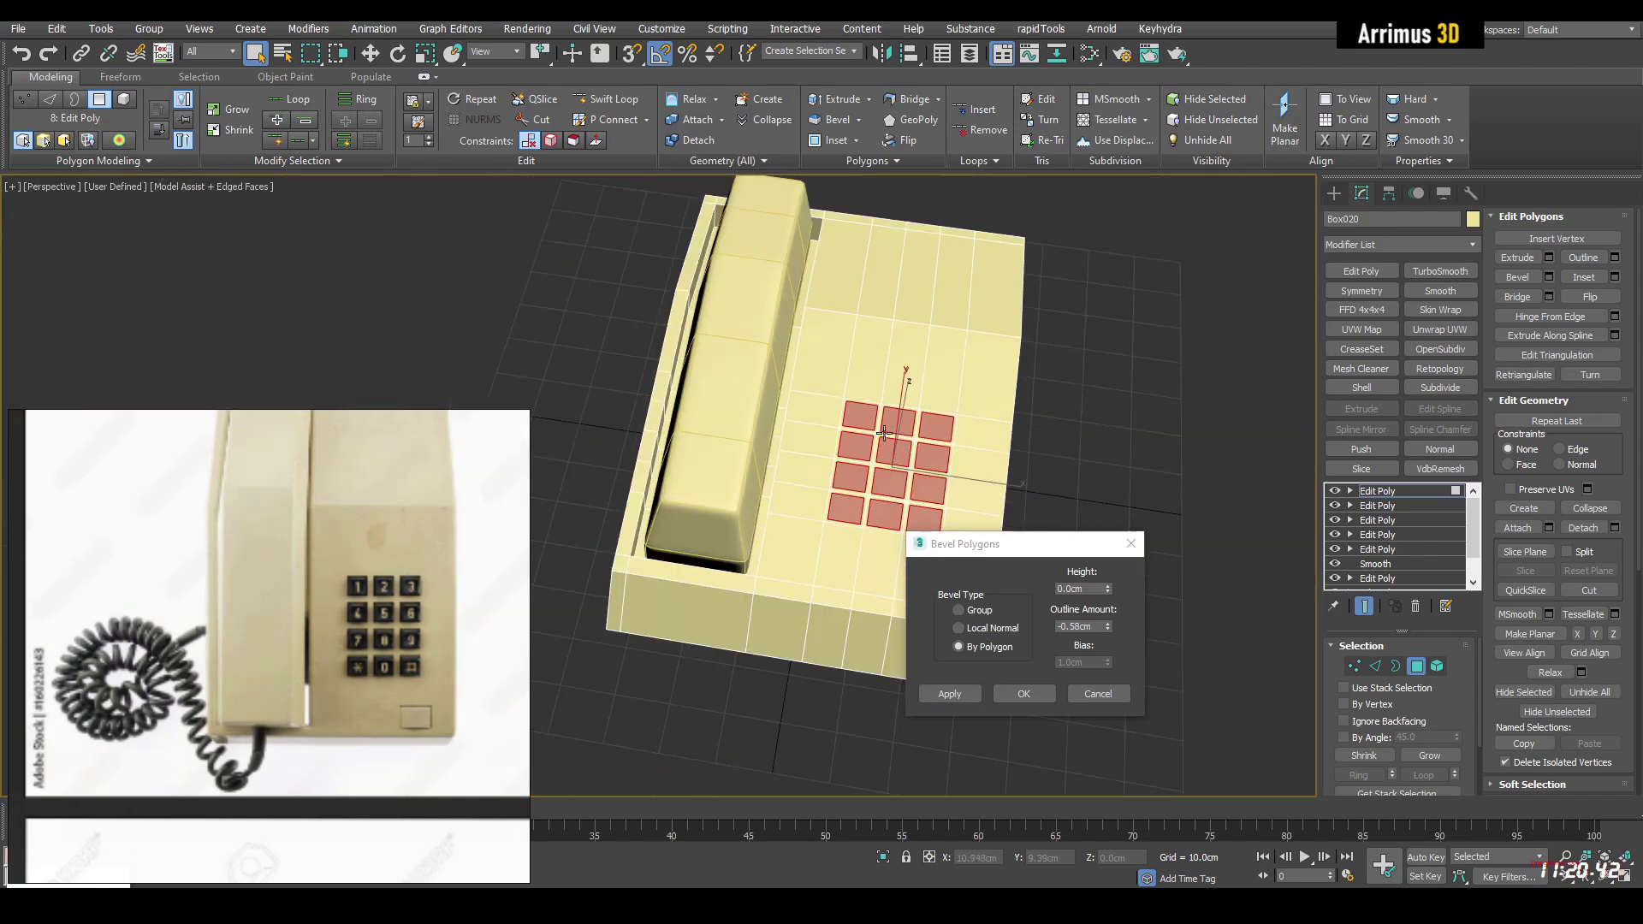
scroll(917, 446, up, 6)
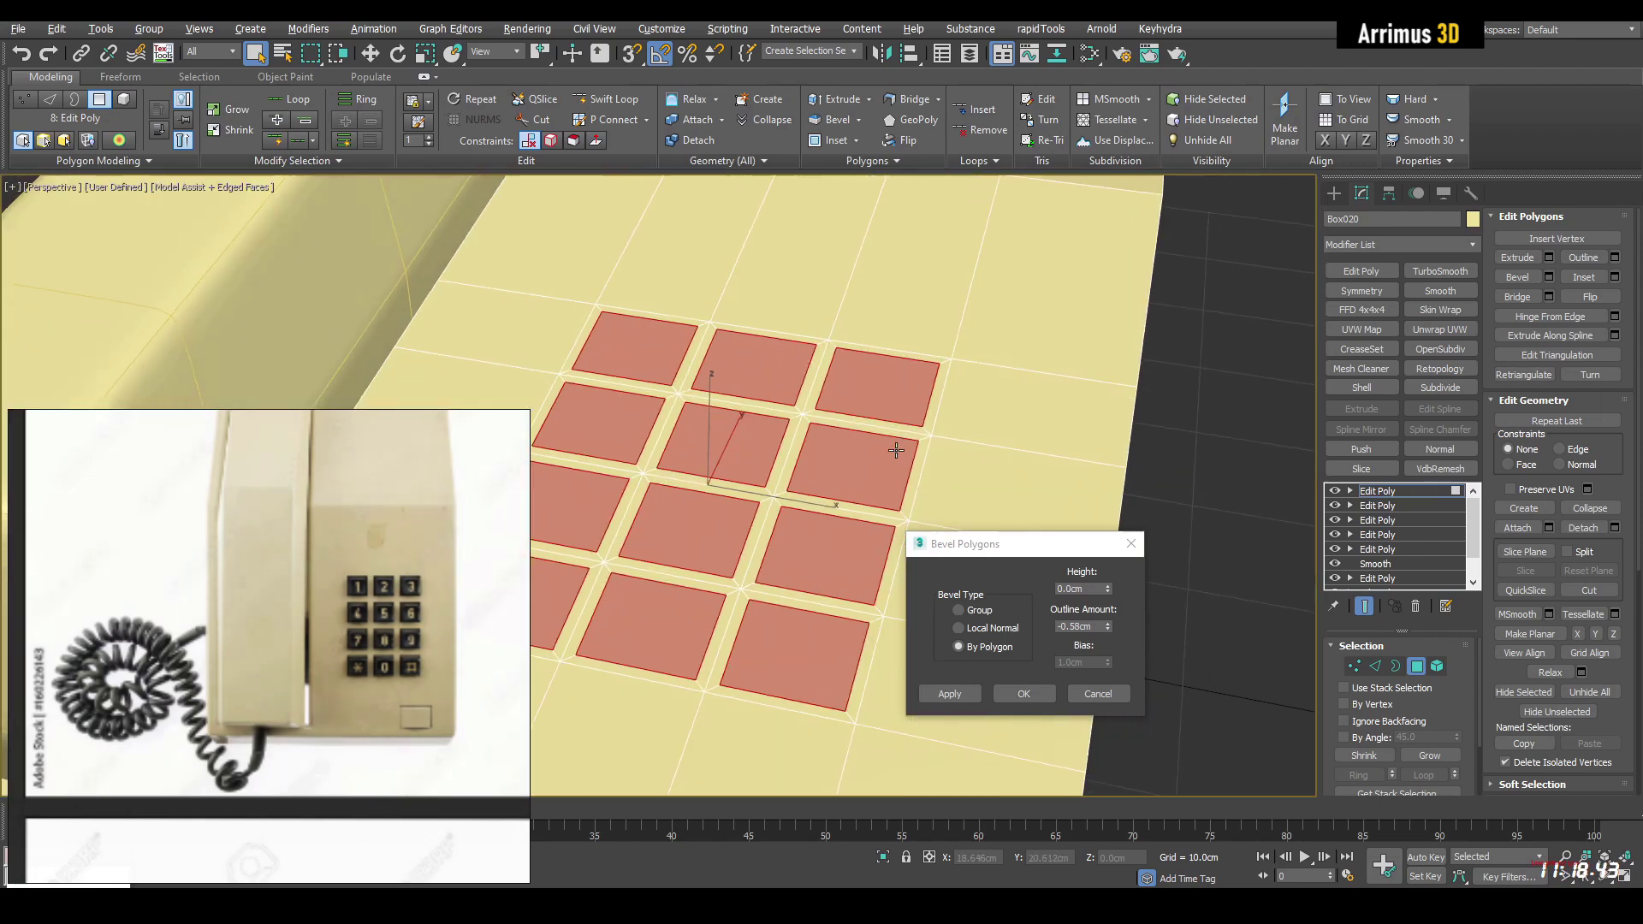
click(950, 694)
Step: Sink the inset key polygons with a second By Polygon bevel of height -1.1 cm and outline 0
right_click(1108, 626)
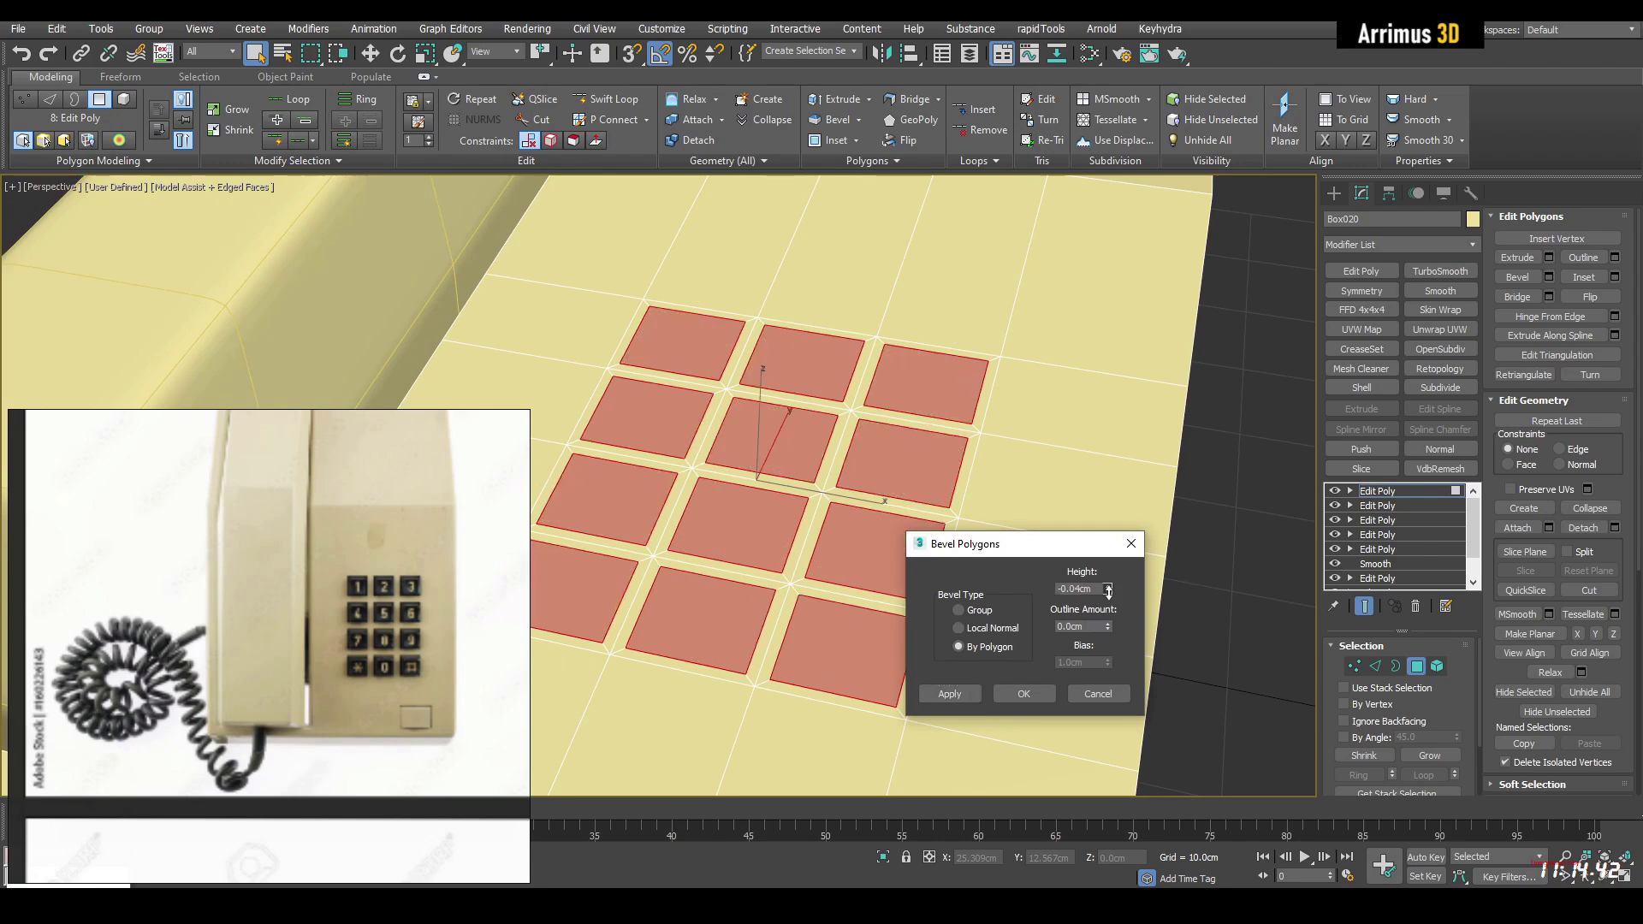
drag(1108, 590, 1097, 679)
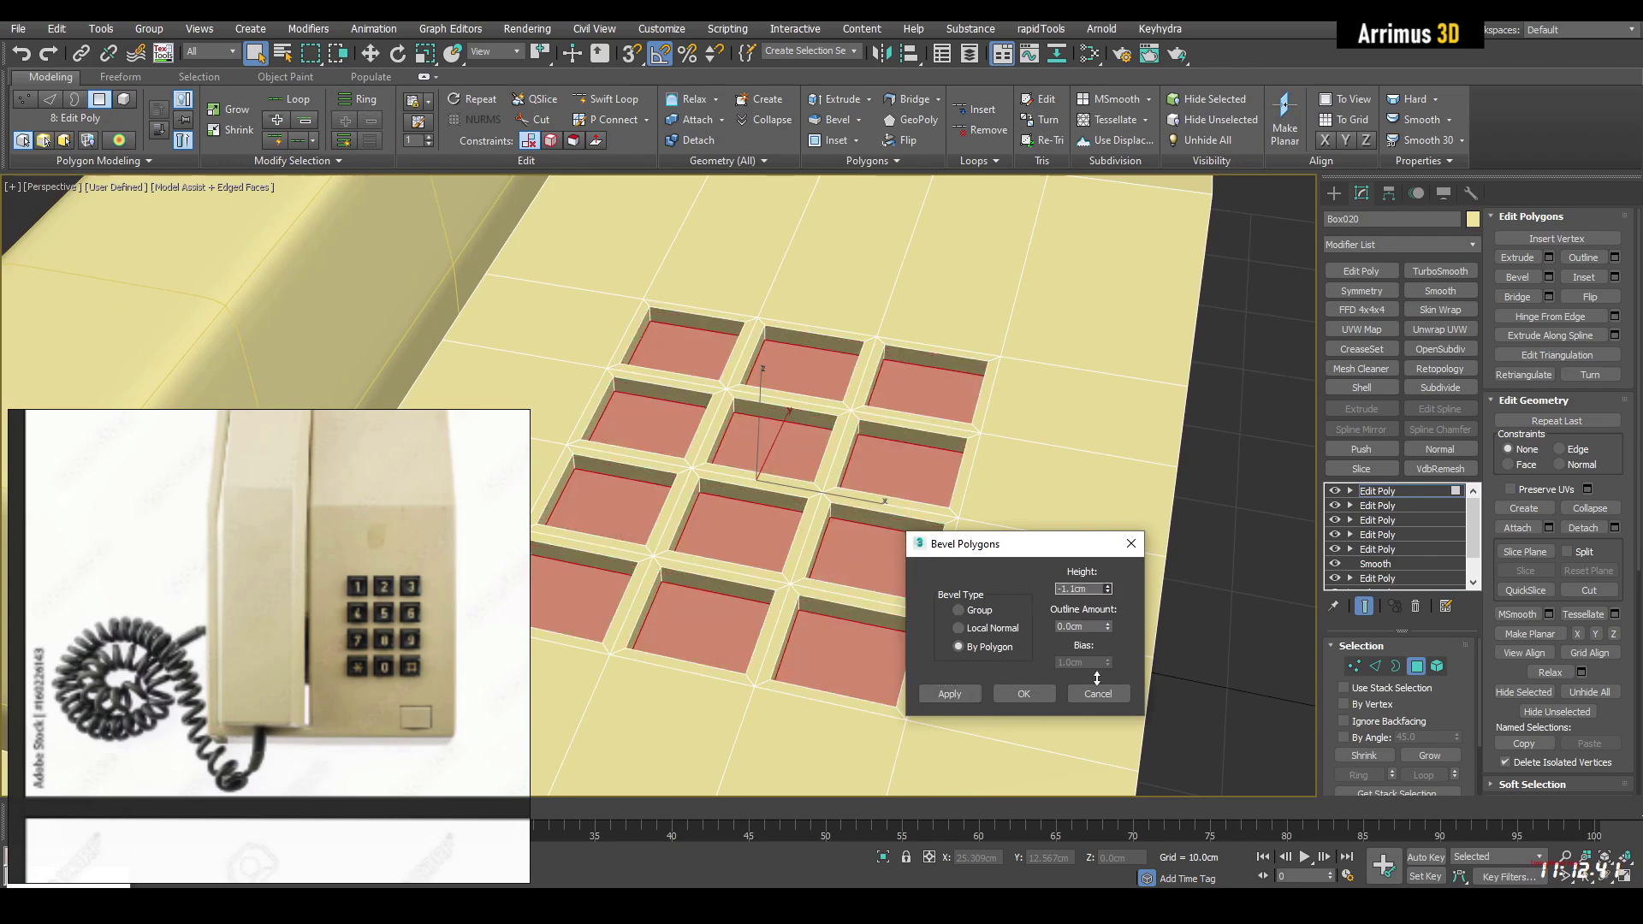
scroll(700, 435, up, 4)
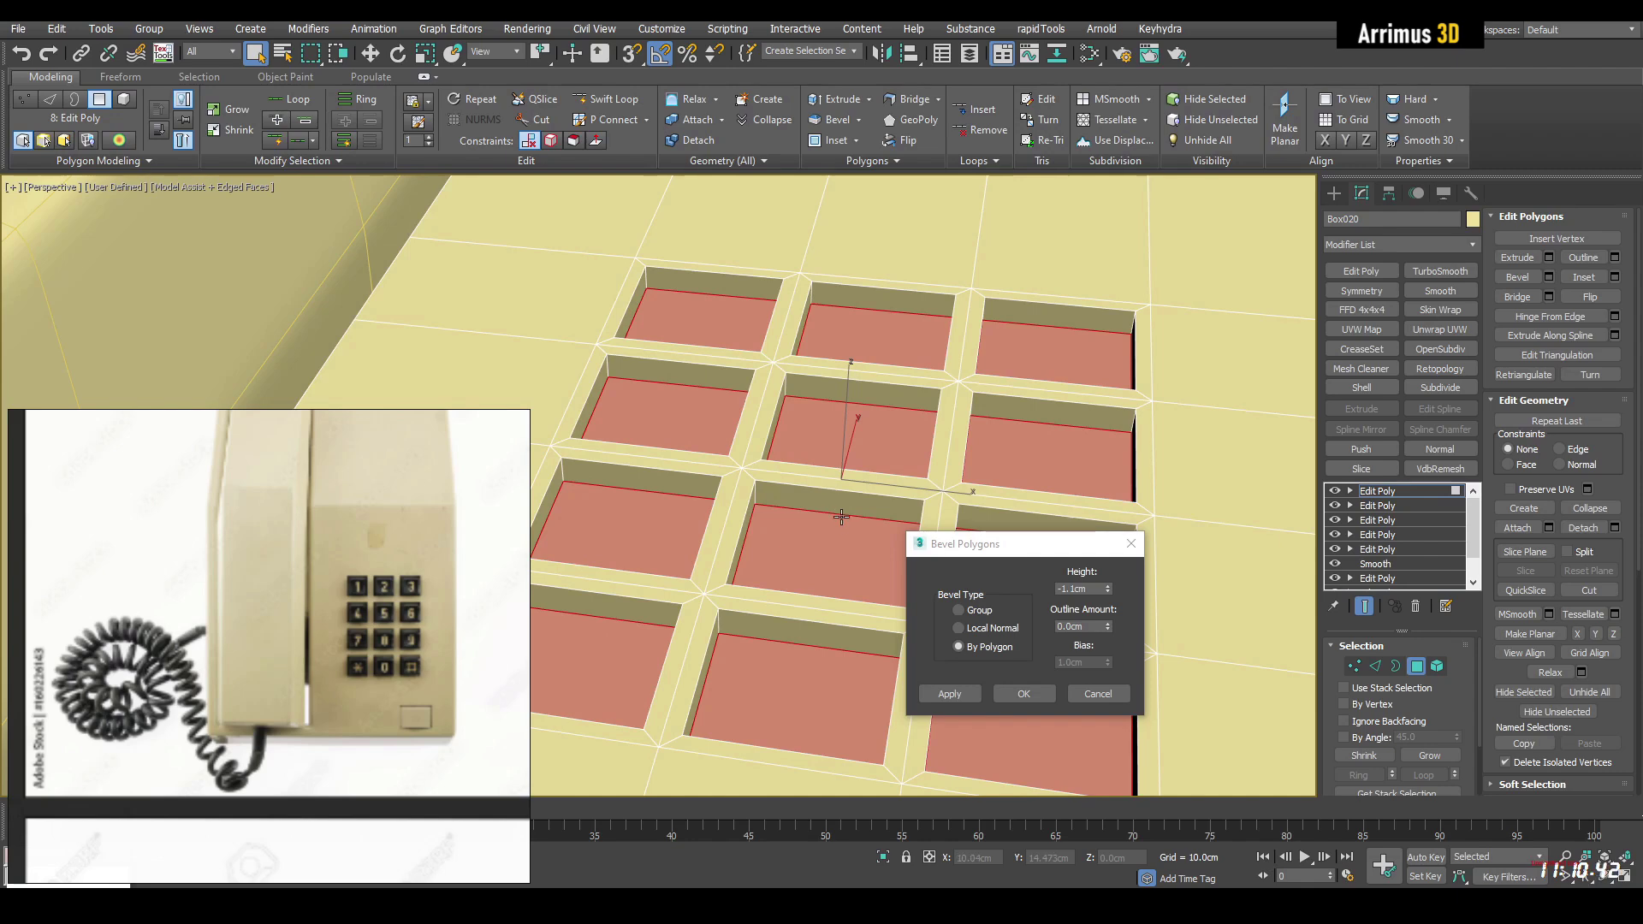
click(1024, 700)
middle_drag(1024, 635, 1019, 630)
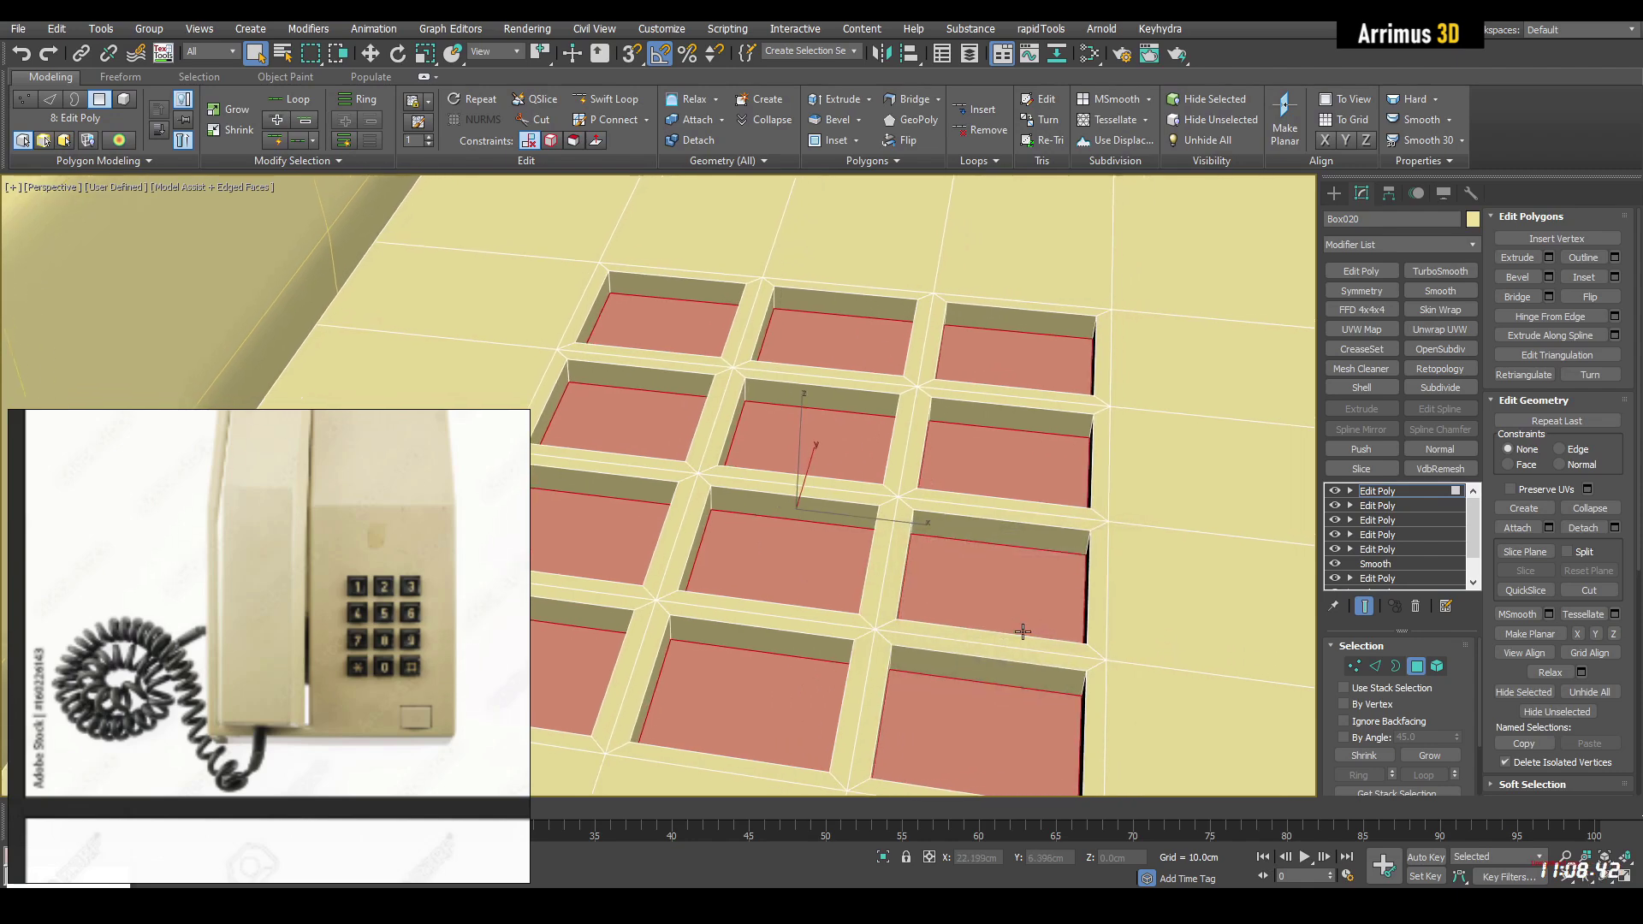
Step: Detach a copy of the twelve recess floor polygons as a separate object and set its object color to black
key(ctrl+d)
click(1061, 609)
key(4)
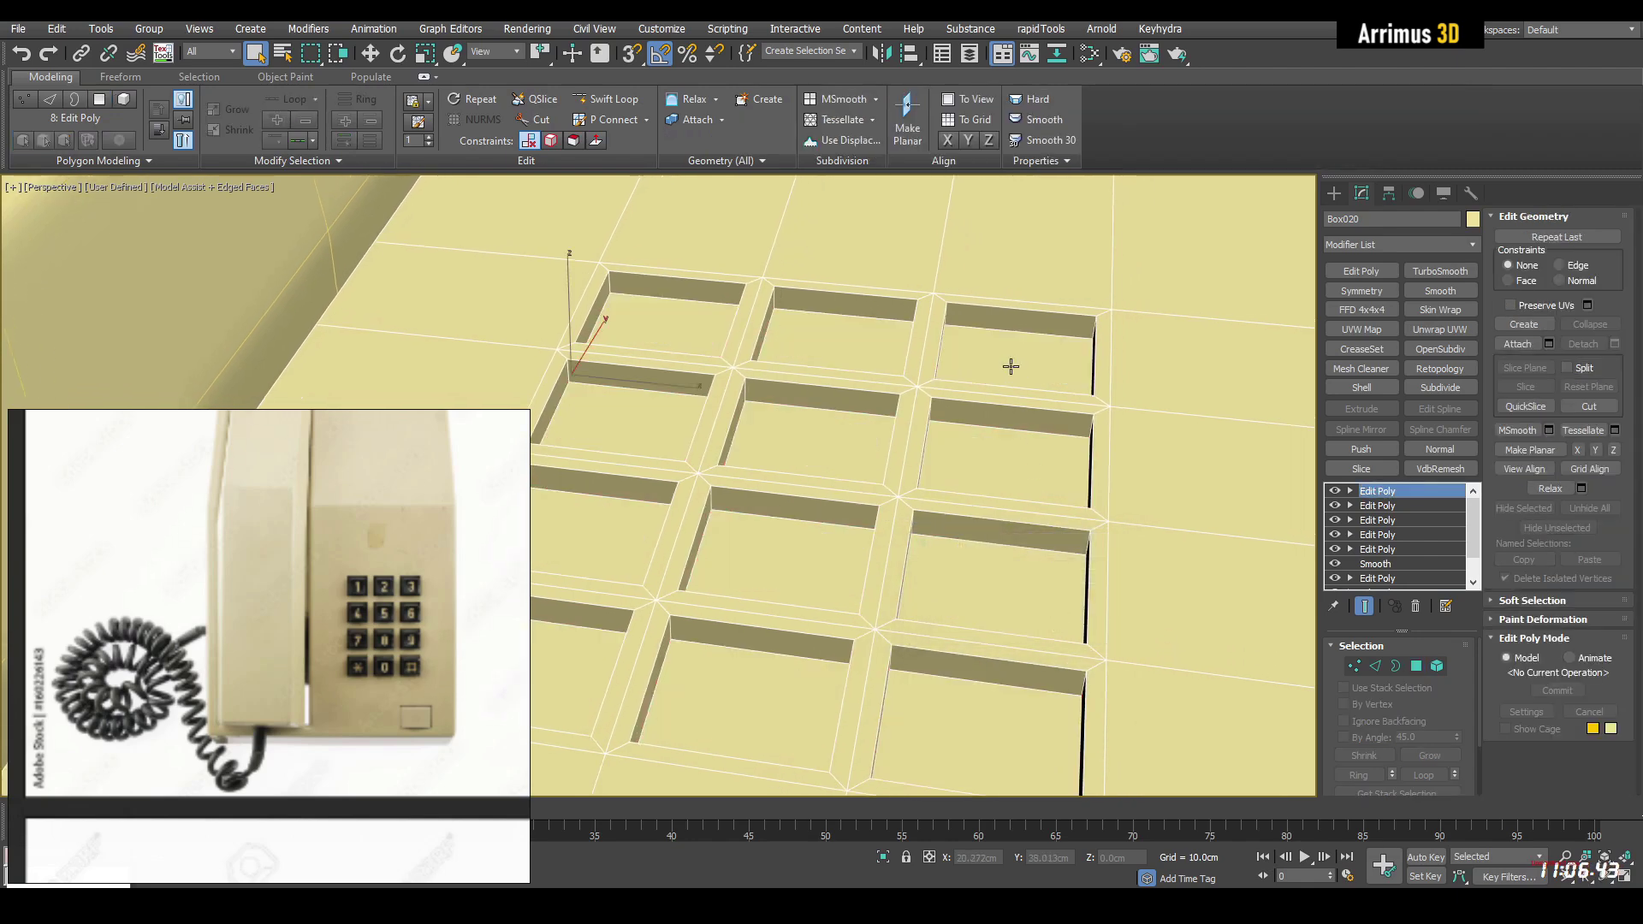
click(1010, 366)
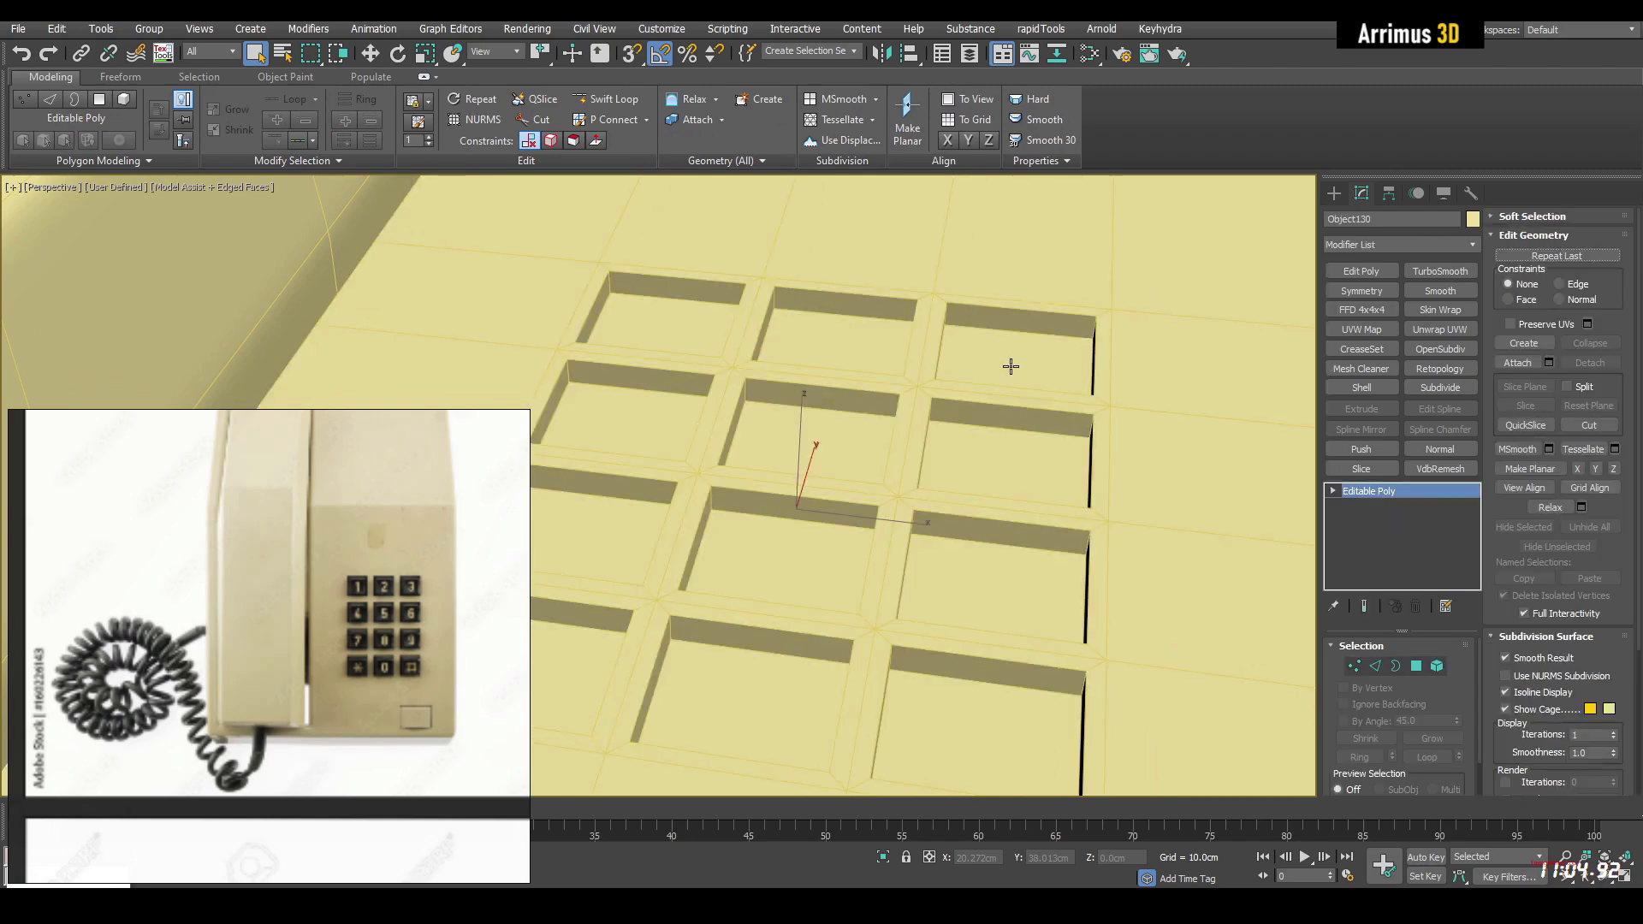
click(1472, 220)
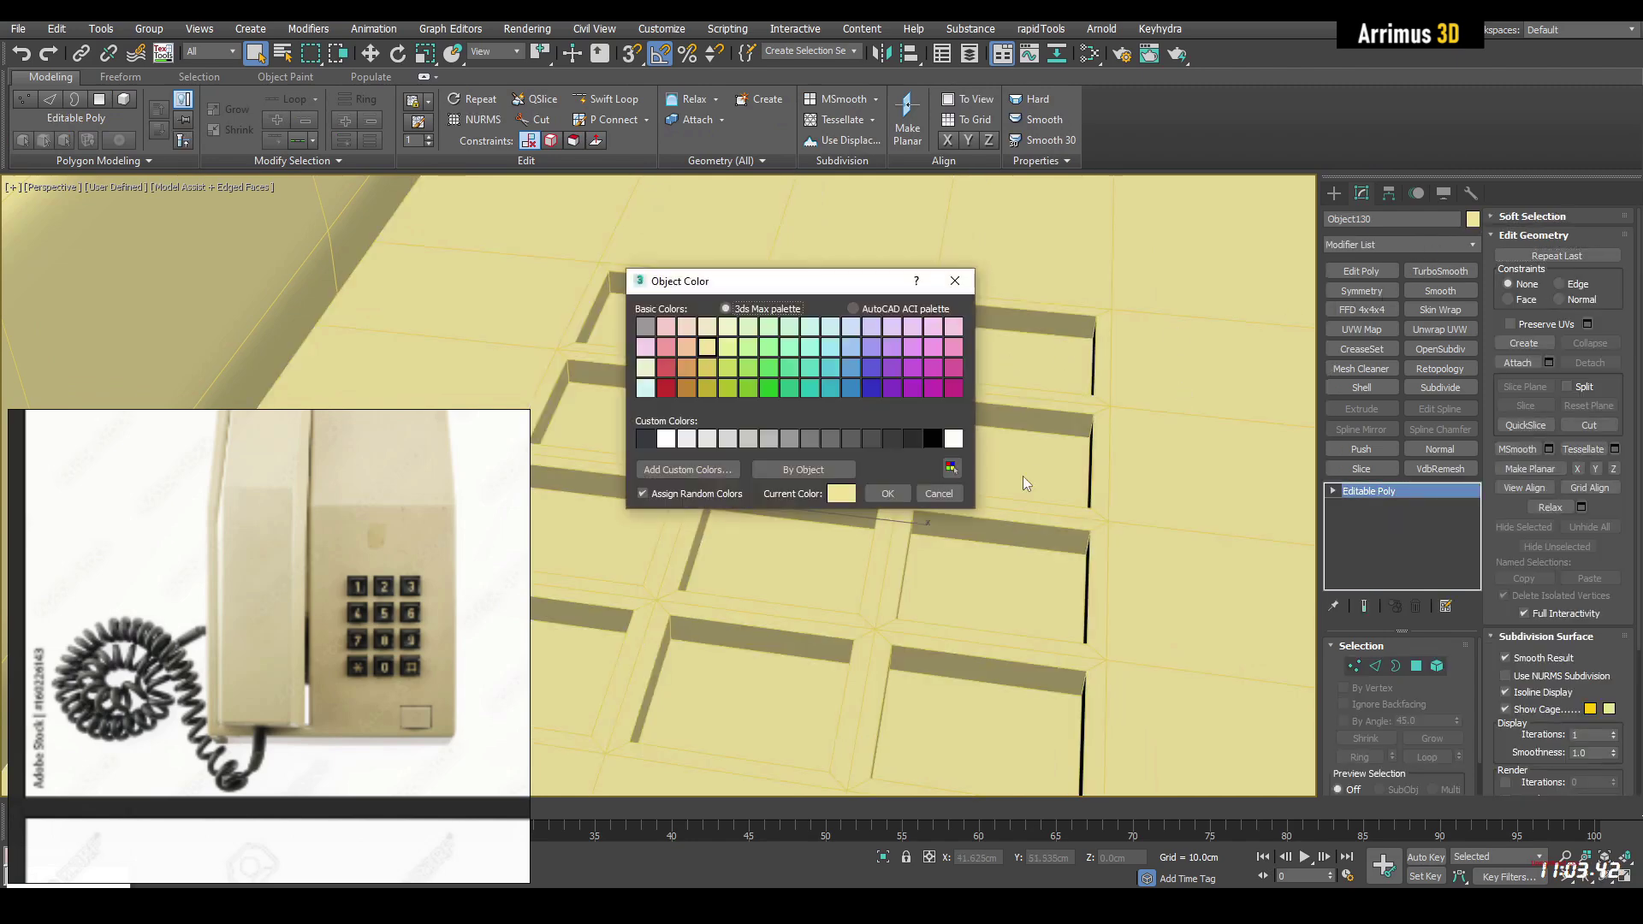
click(887, 494)
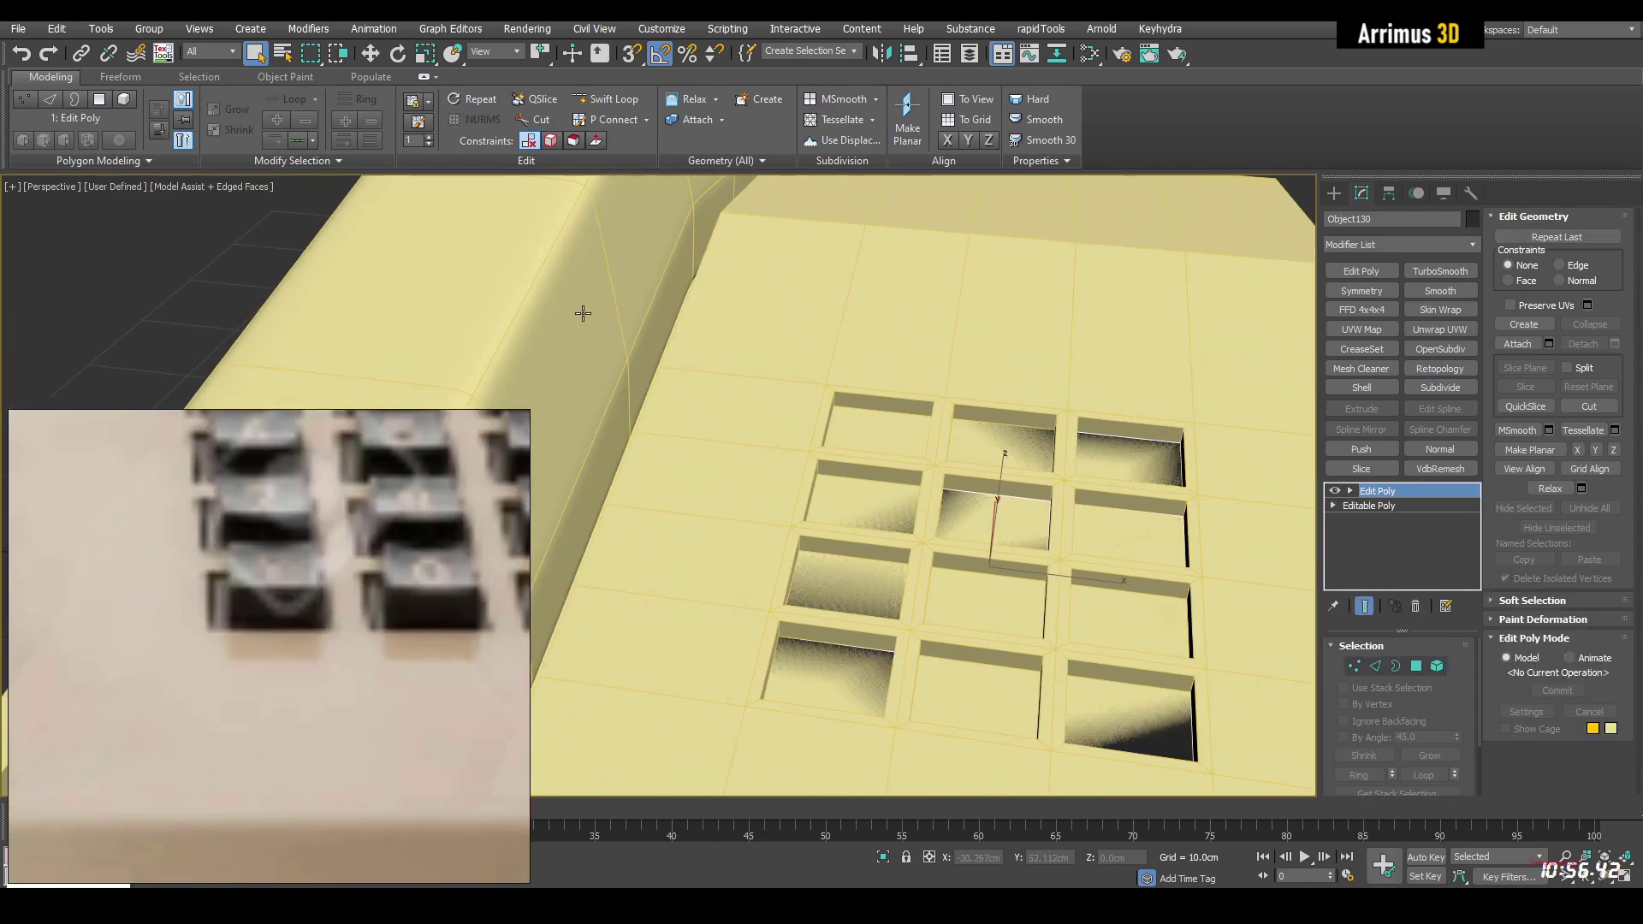
Step: Shrink the twelve detached key faces by chamfering all their edges as Open with Tri mitering, 1.2 cm amount and 1 segment
key(4)
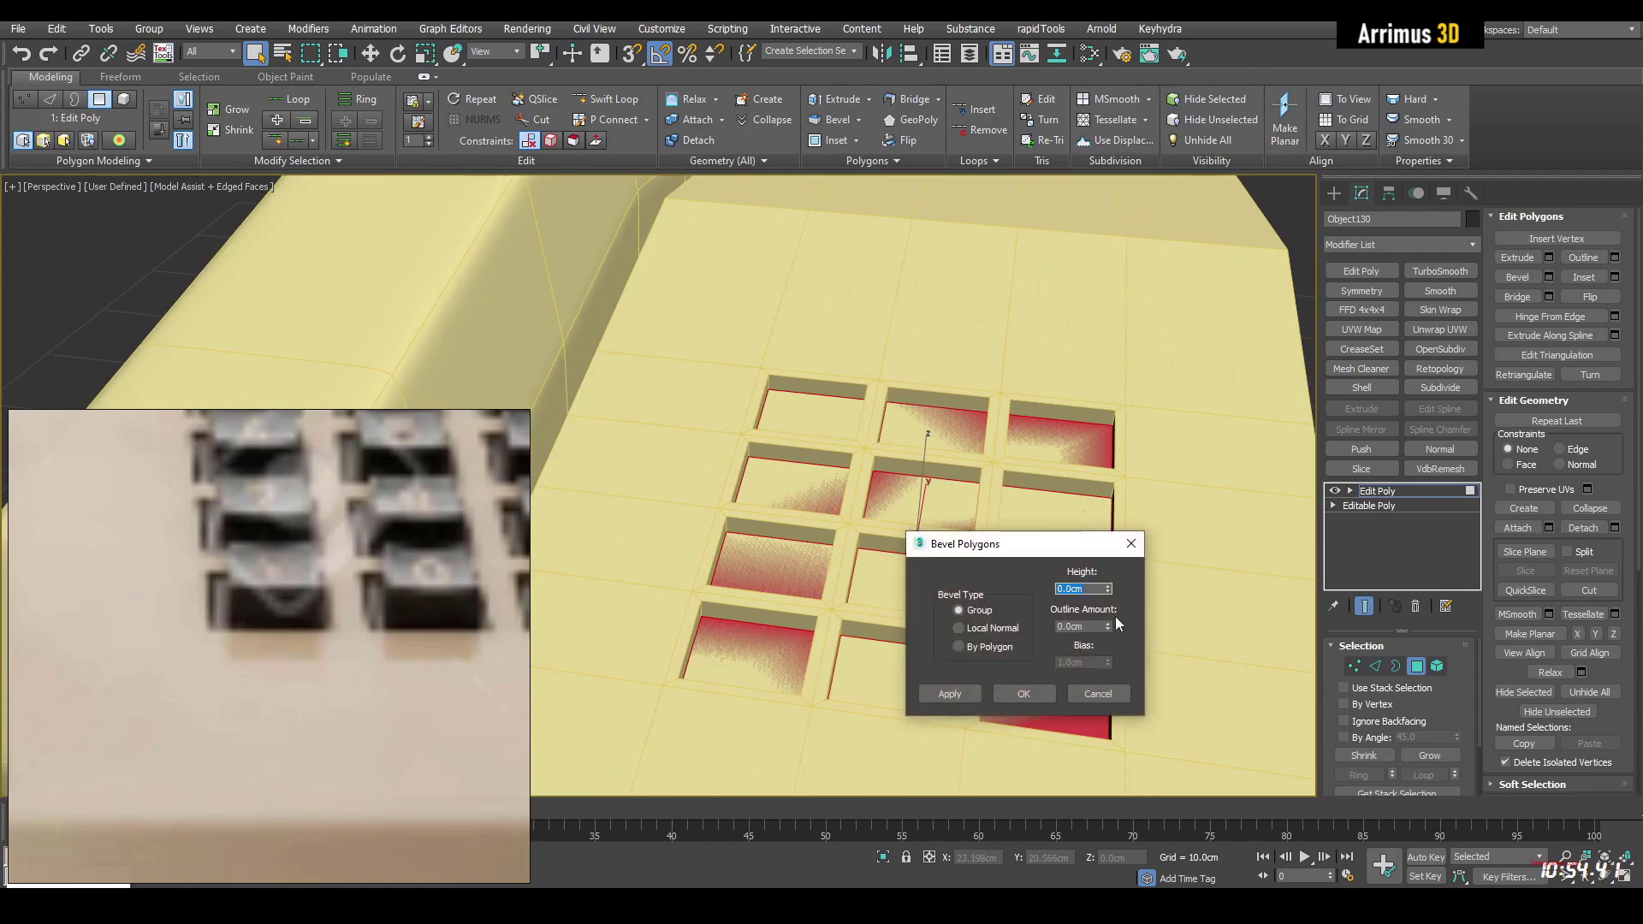
drag(1107, 628, 1119, 695)
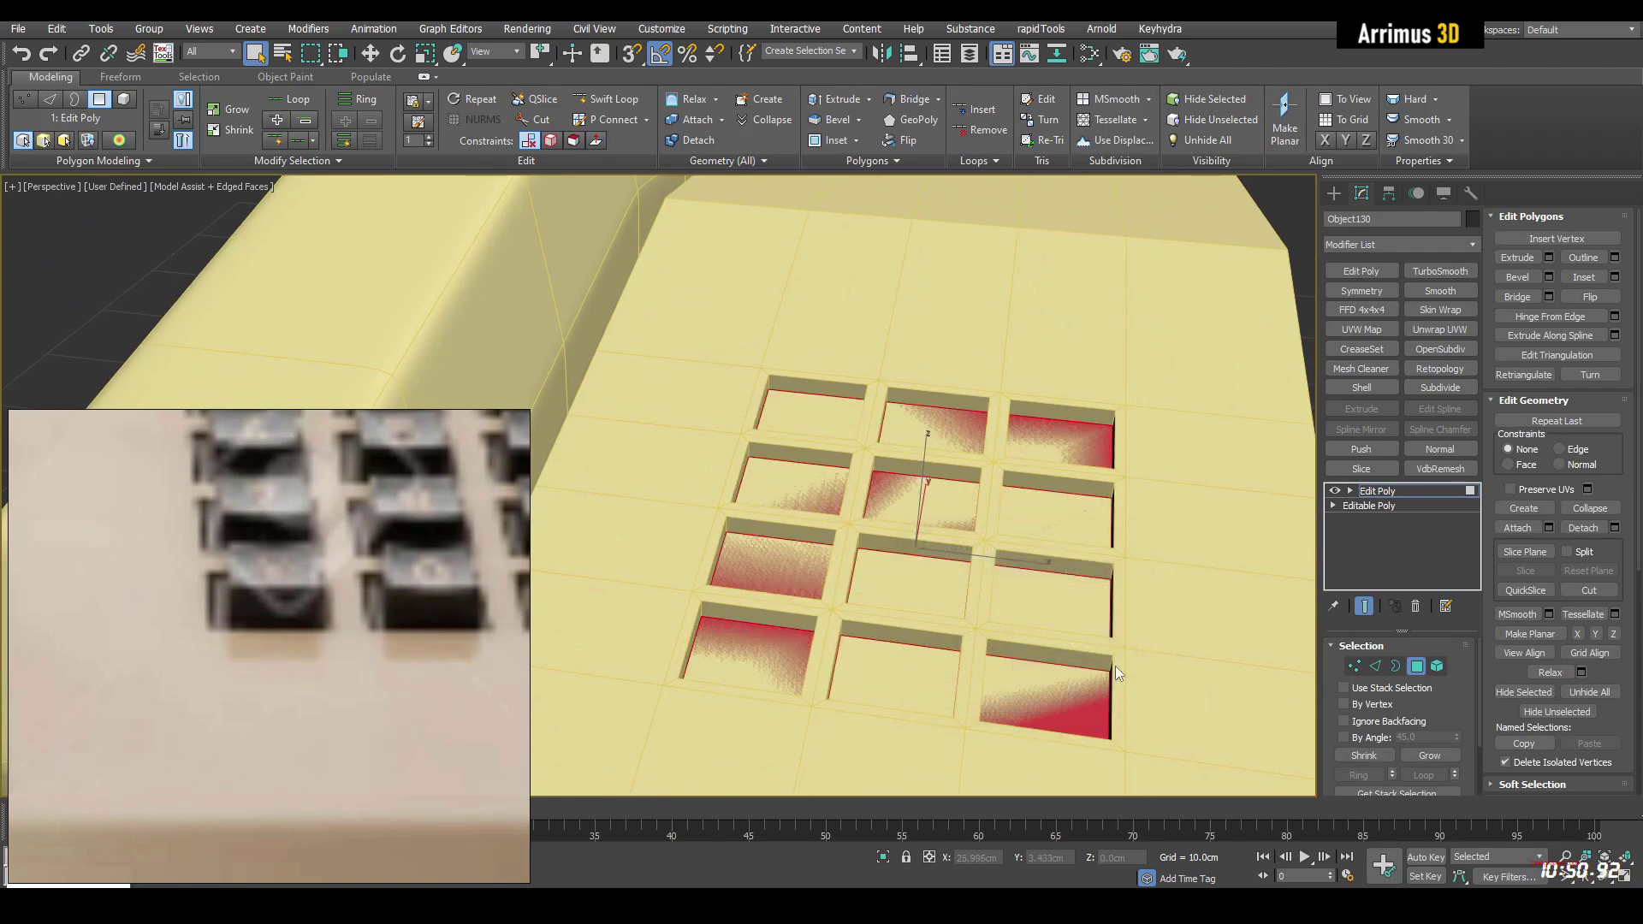
key(2)
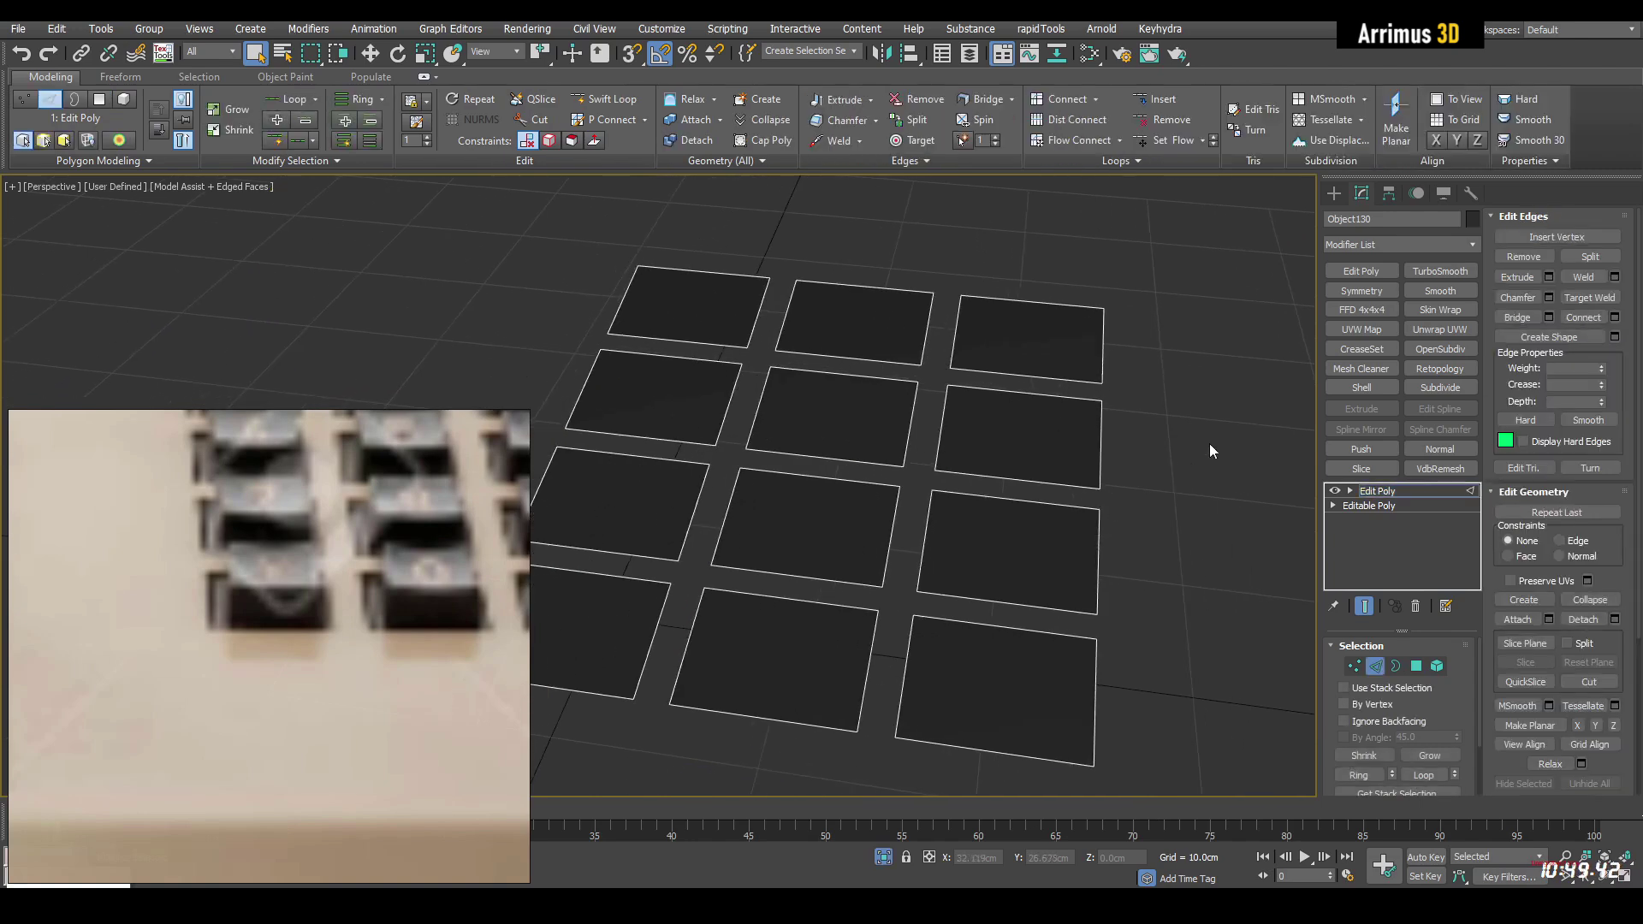
key(ctrl+a)
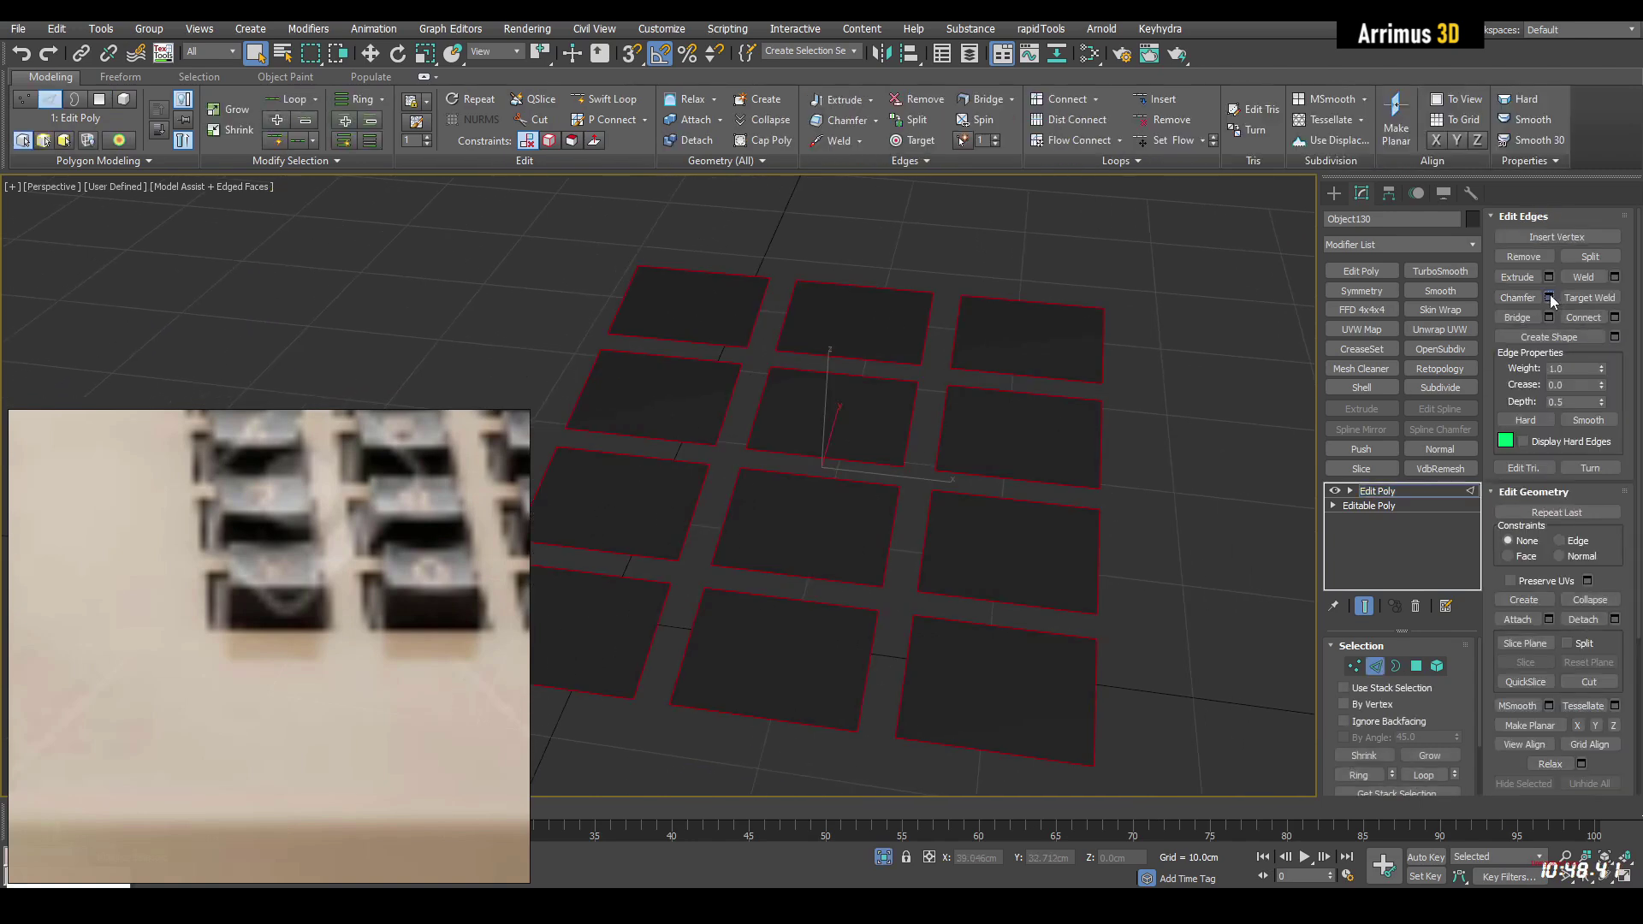
click(1549, 297)
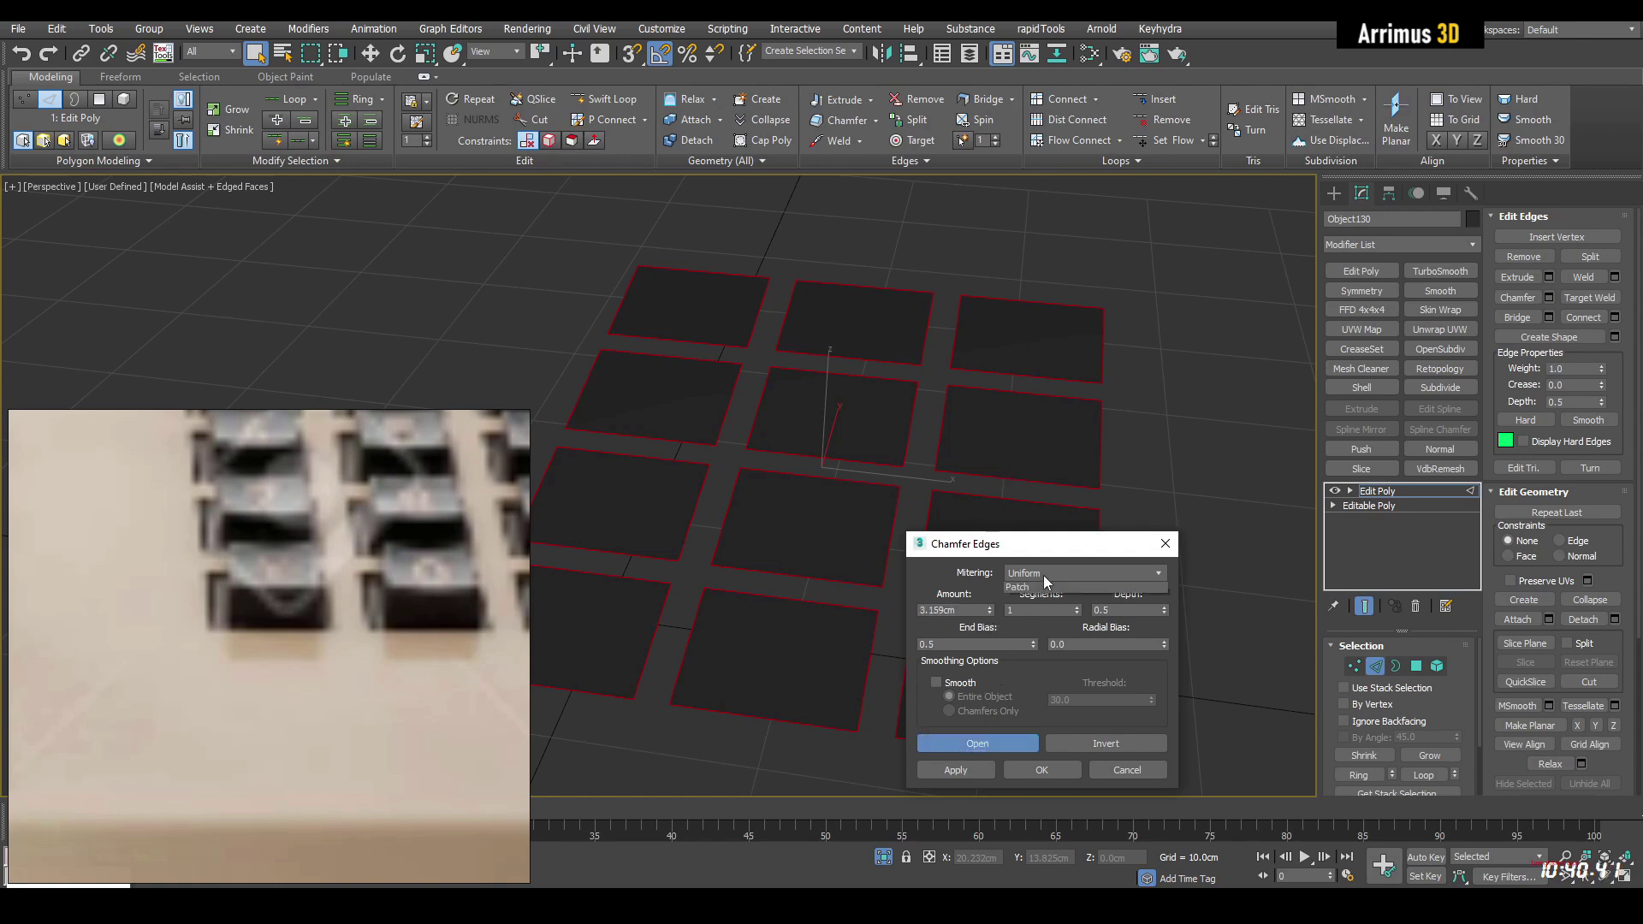
click(1035, 589)
click(1034, 575)
click(1028, 591)
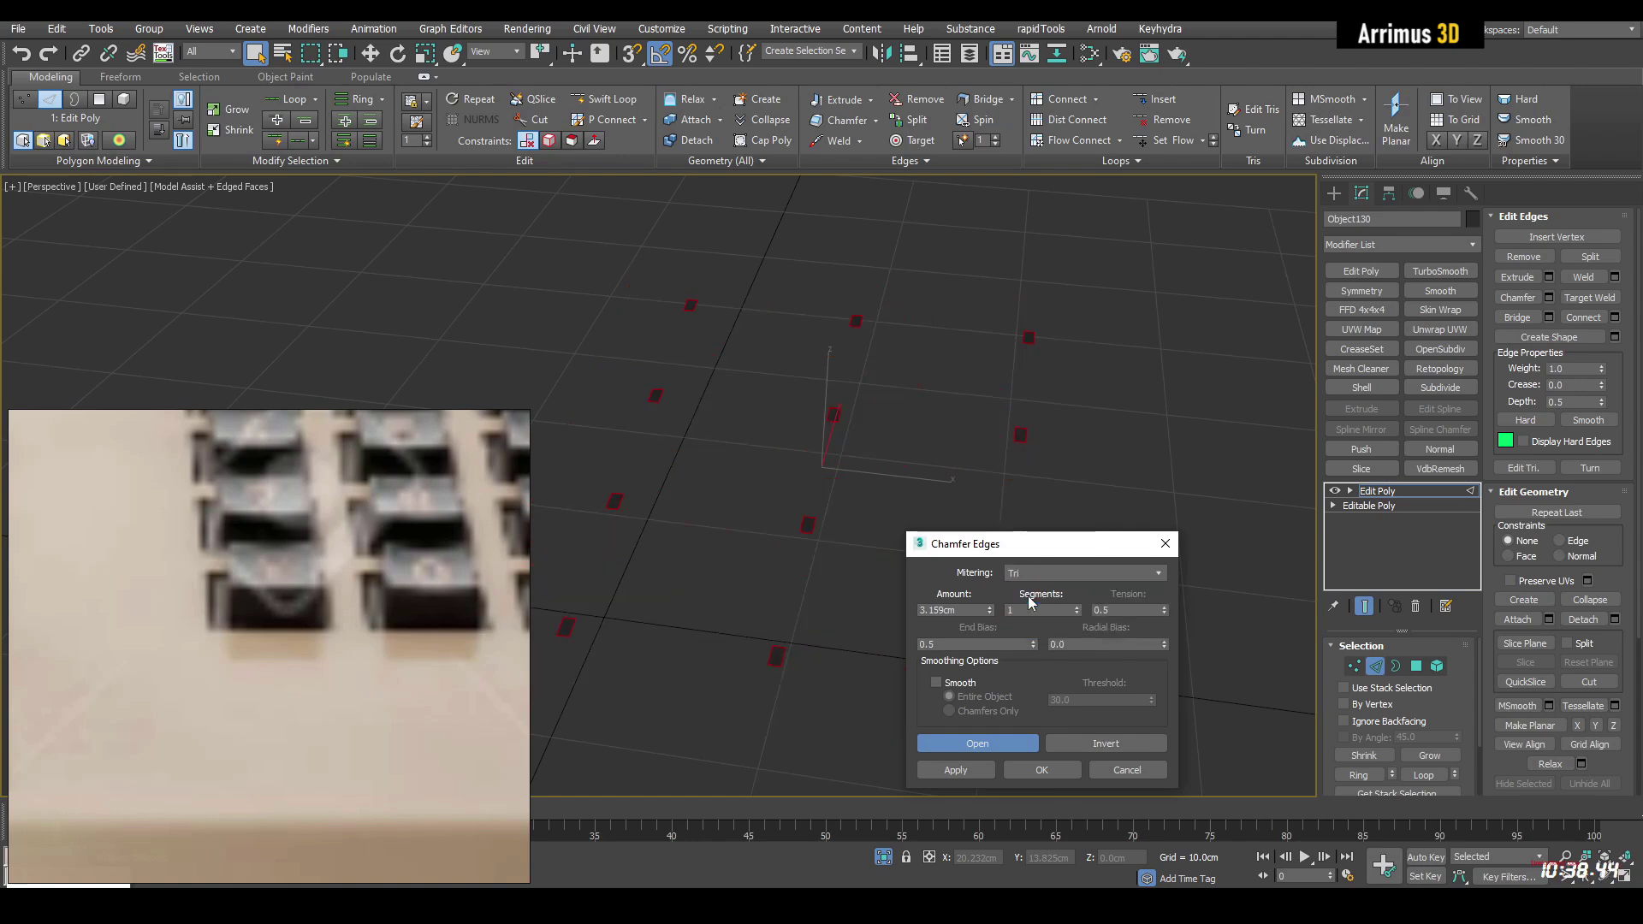
mouse_move(988, 612)
mouse_down()
mouse_move(993, 531)
mouse_move(1027, 455)
mouse_move(1020, 624)
mouse_move(995, 590)
mouse_up()
click(989, 605)
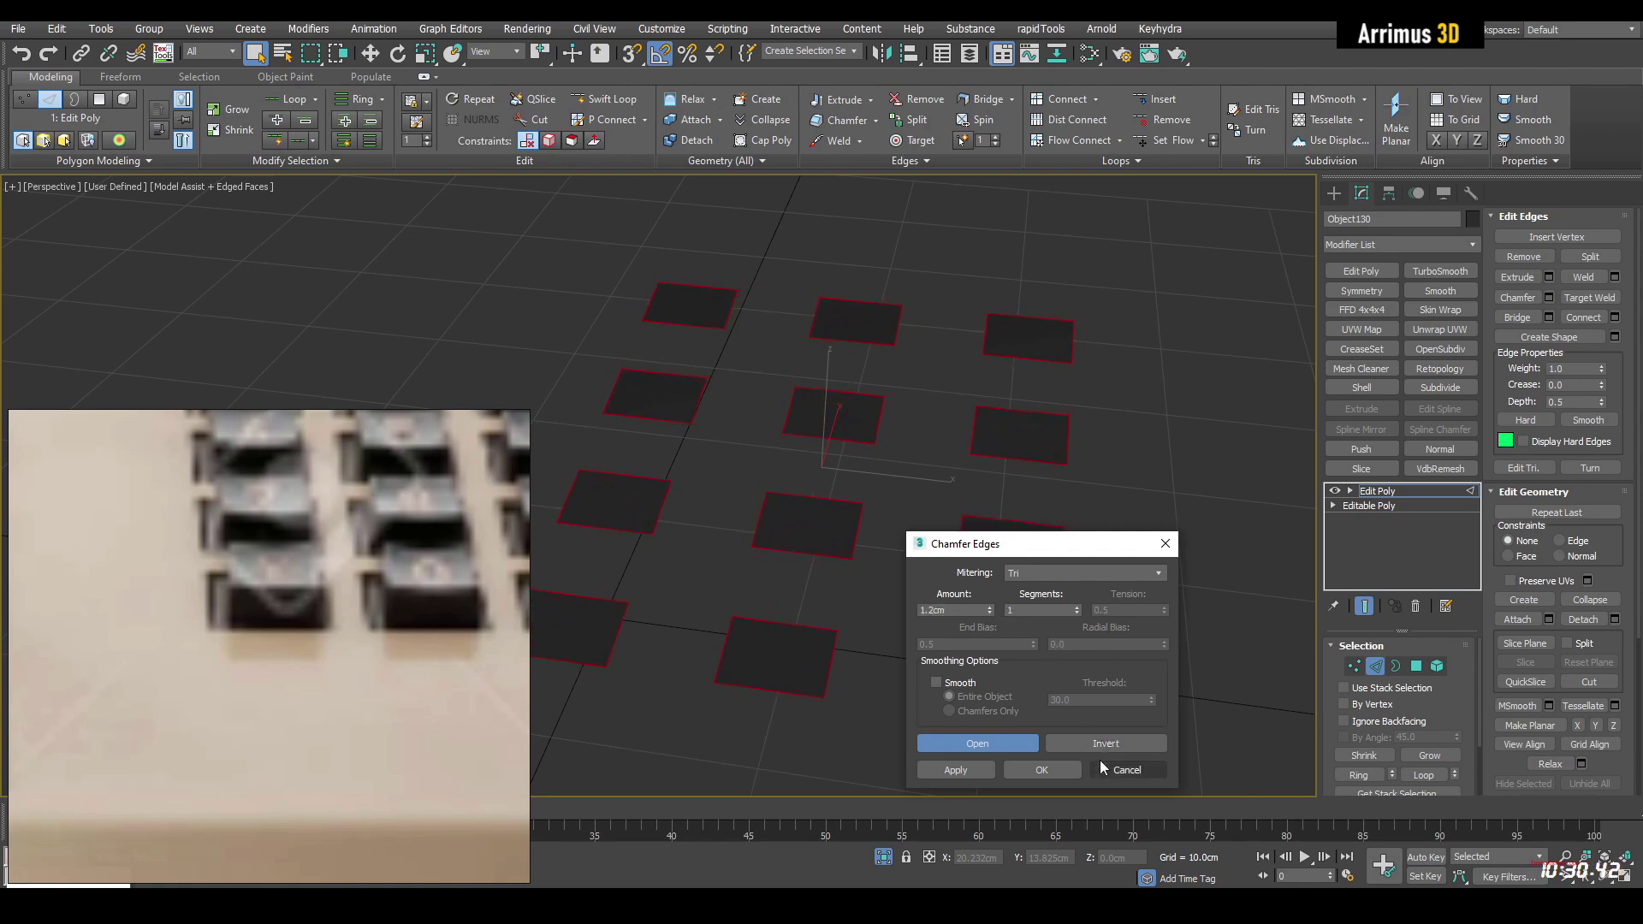
click(1042, 770)
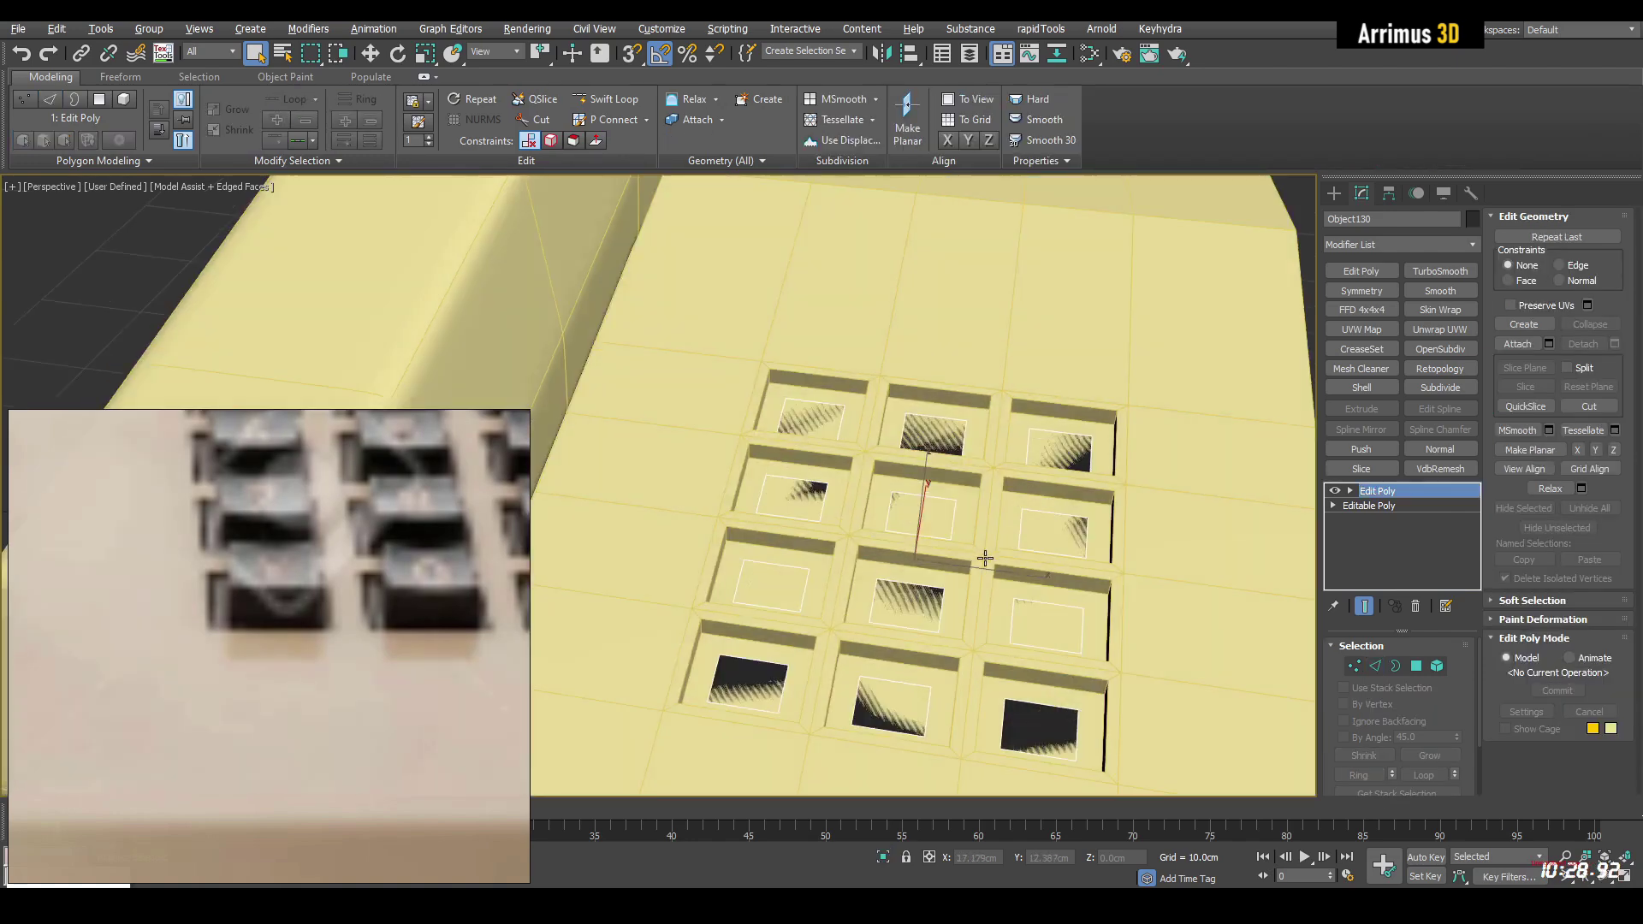
Step: Give the key faces thickness with a Shell modifier at an outer amount of 1.24 cm
alt+middle_drag(984, 558, 1000, 527)
scroll(954, 490, up, 2)
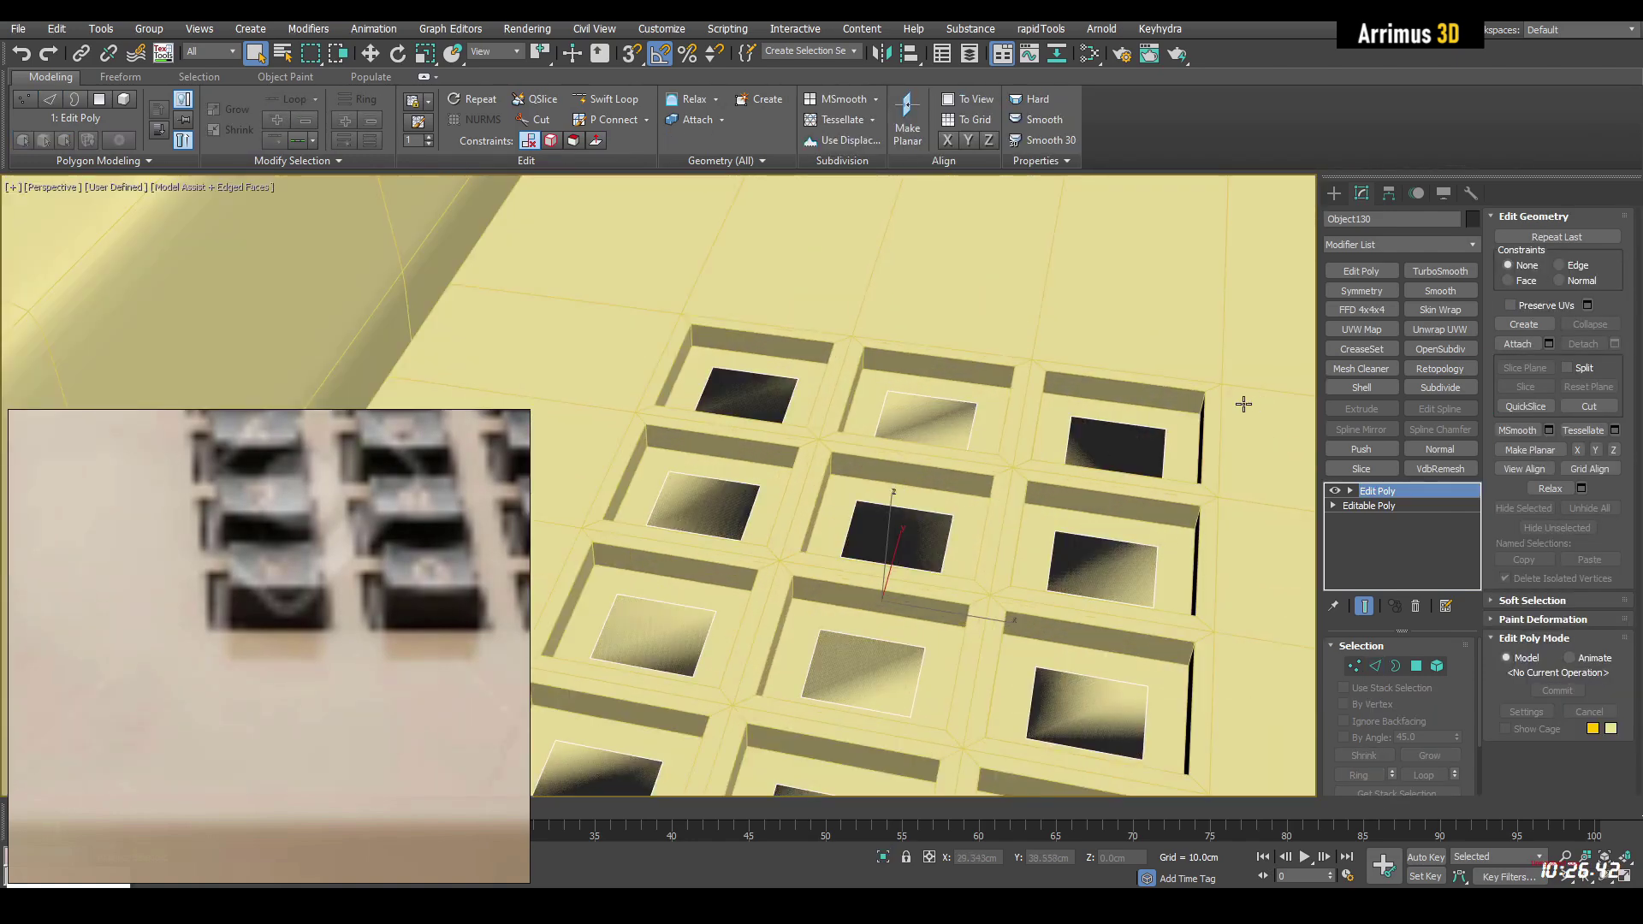
click(1375, 389)
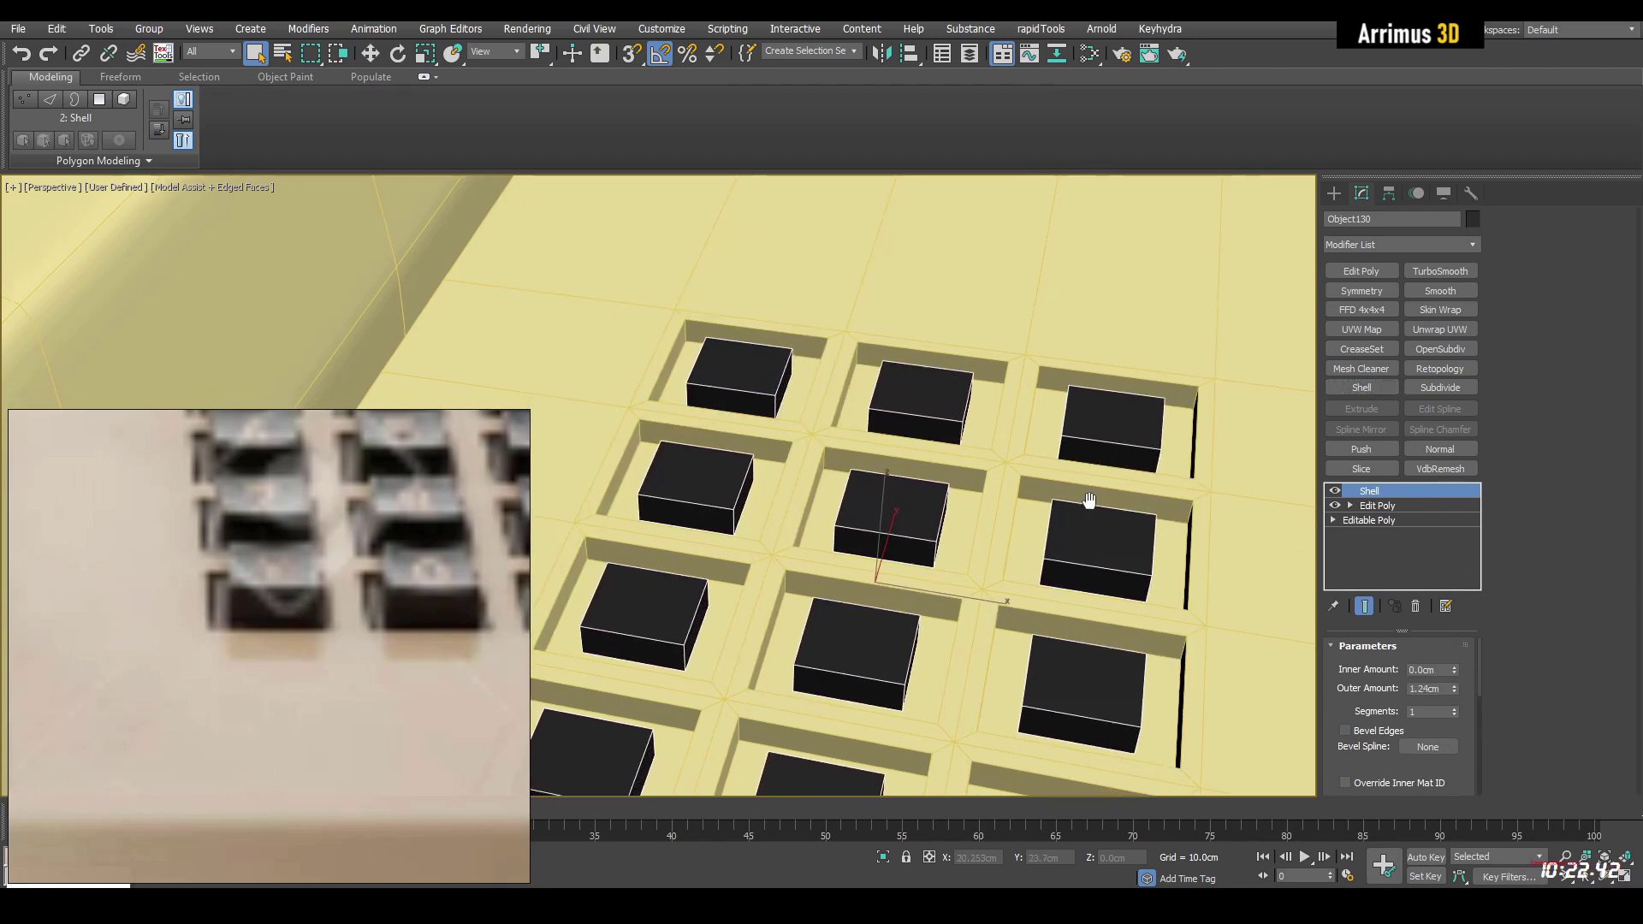
Step: Add an Edit Poly modifier and scale up all key blocks about their own pivot centers to nearly fill the recesses
key(ctrl+e)
key(4)
key(ctrl+a)
key(r)
middle_drag(986, 513, 908, 475)
scroll(908, 476, down, 2)
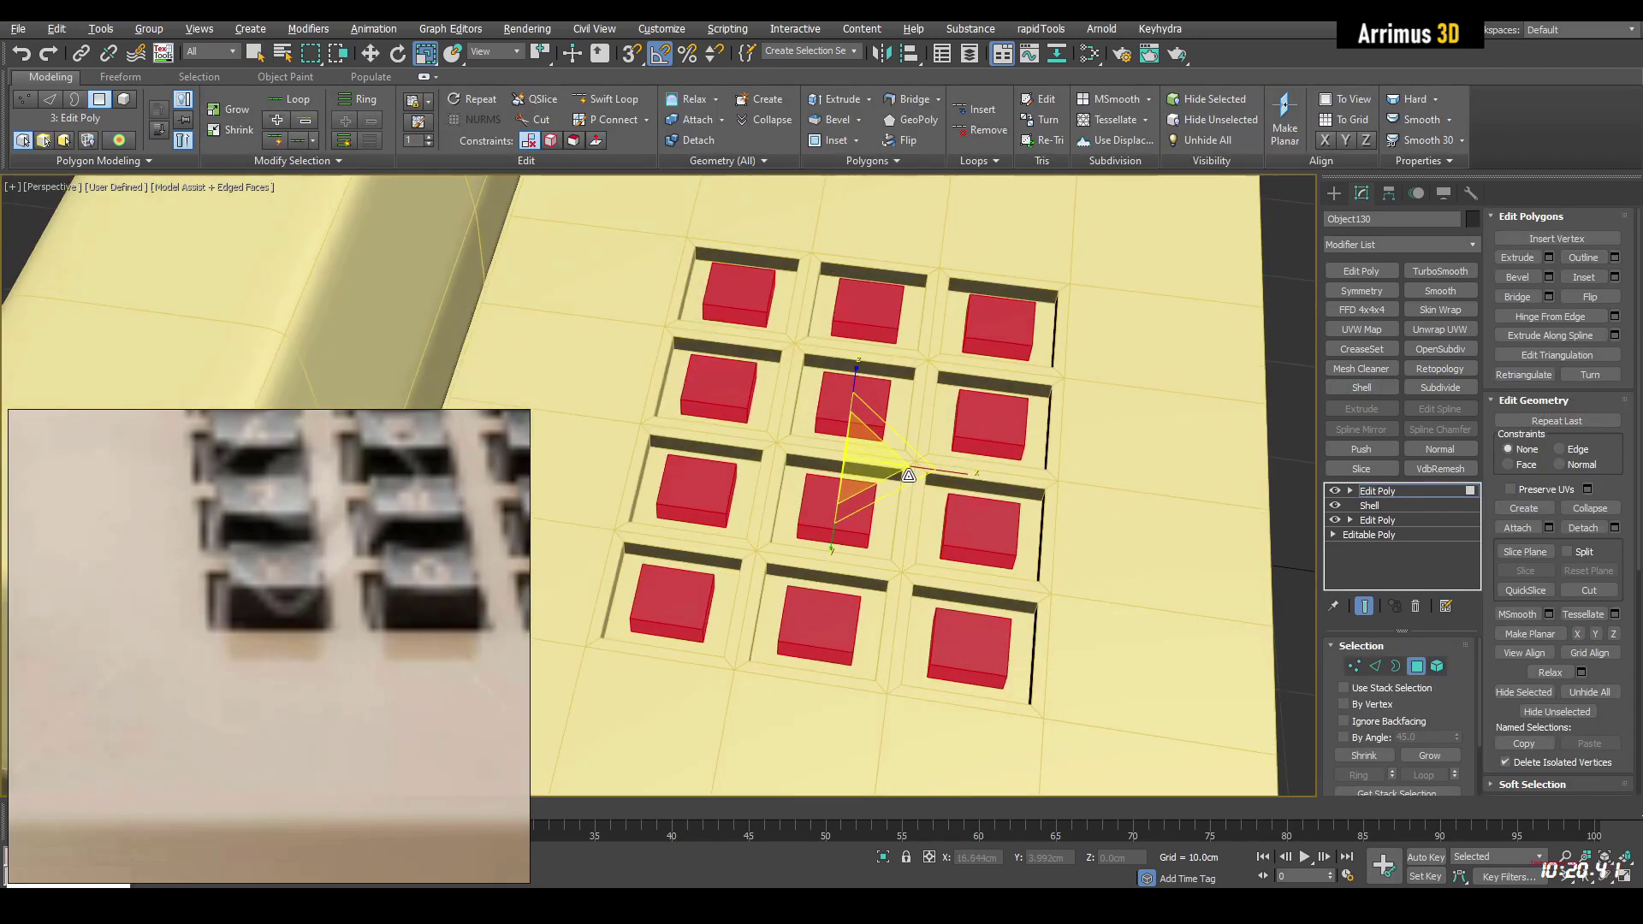
drag(909, 474, 962, 409)
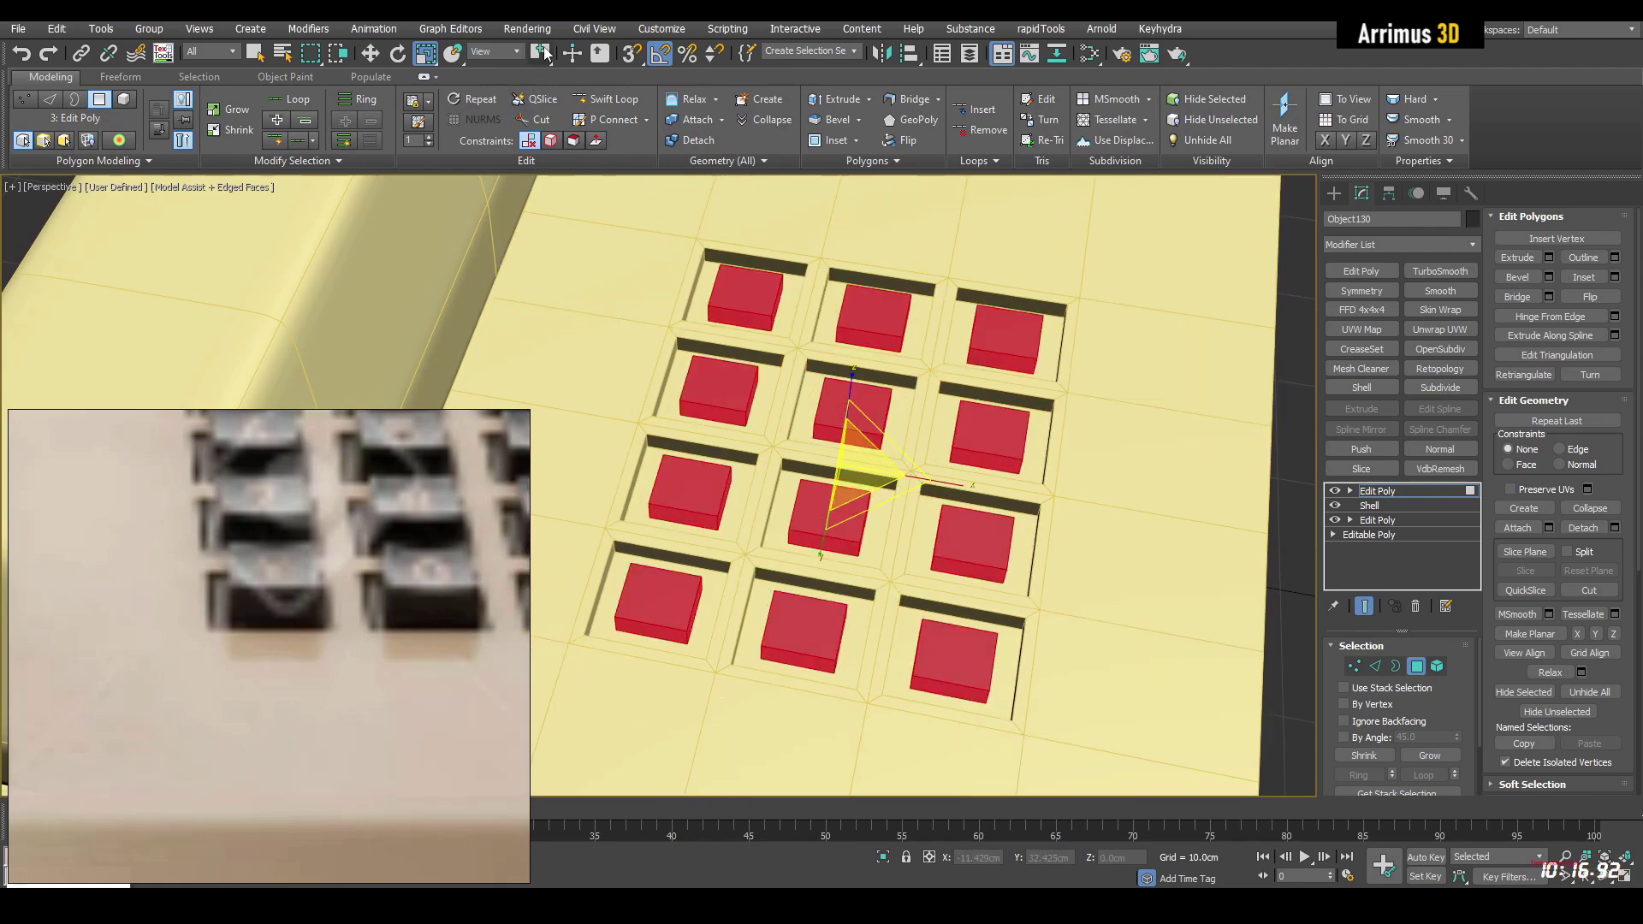
drag(544, 53, 544, 81)
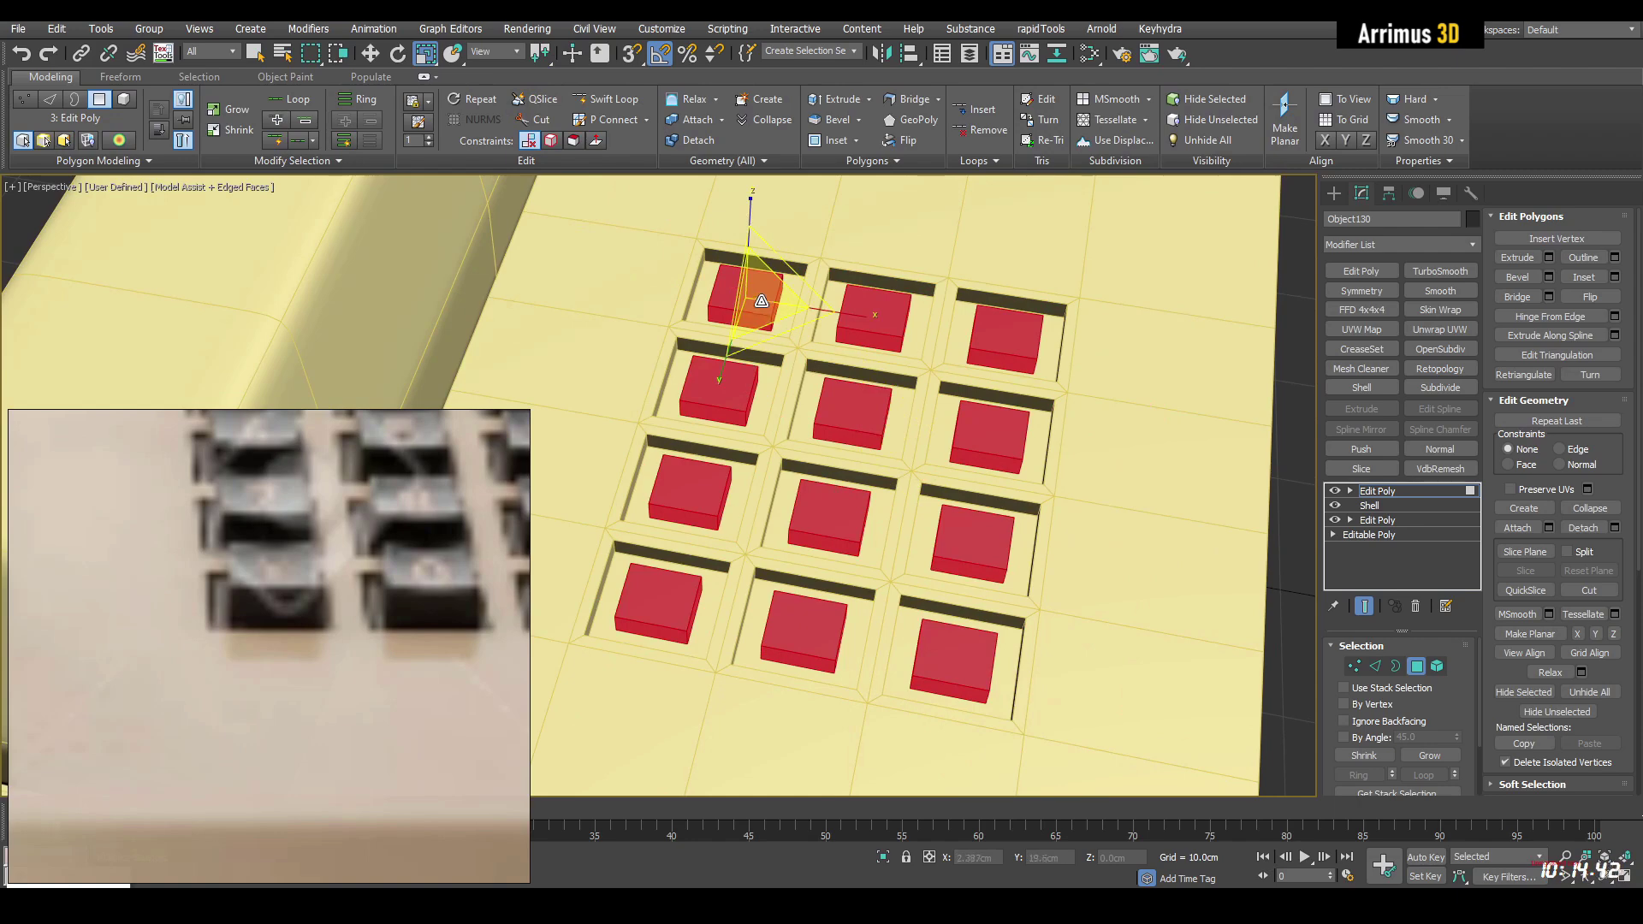
drag(762, 301, 804, 261)
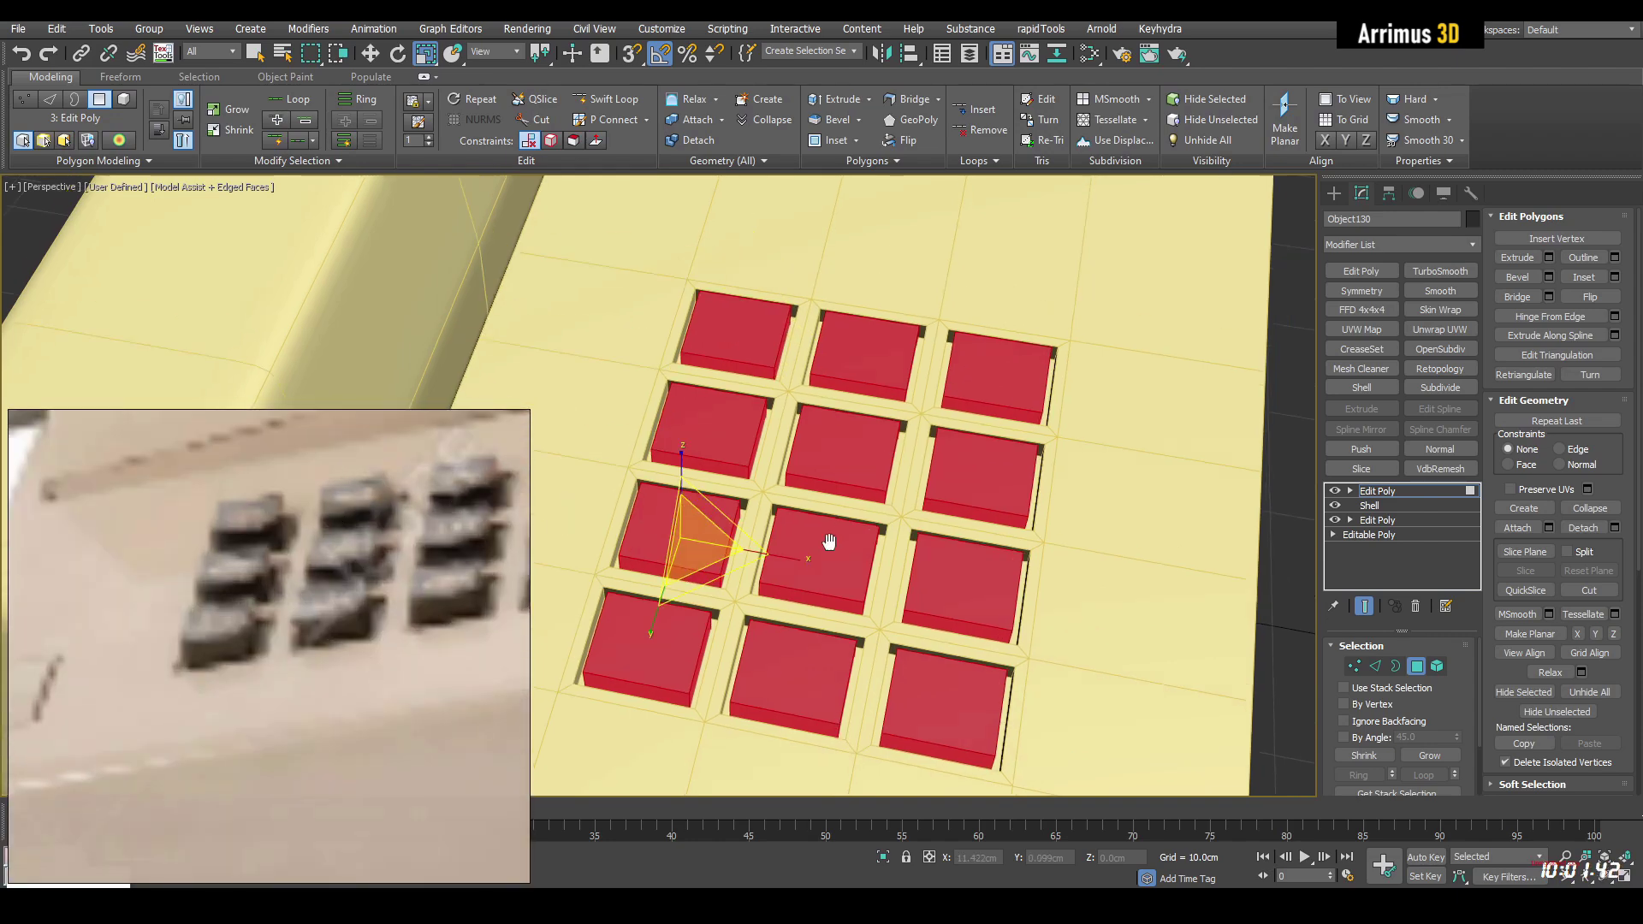
Step: Add another Edit Poly modifier to the keys and tessellate all their faces
key(4)
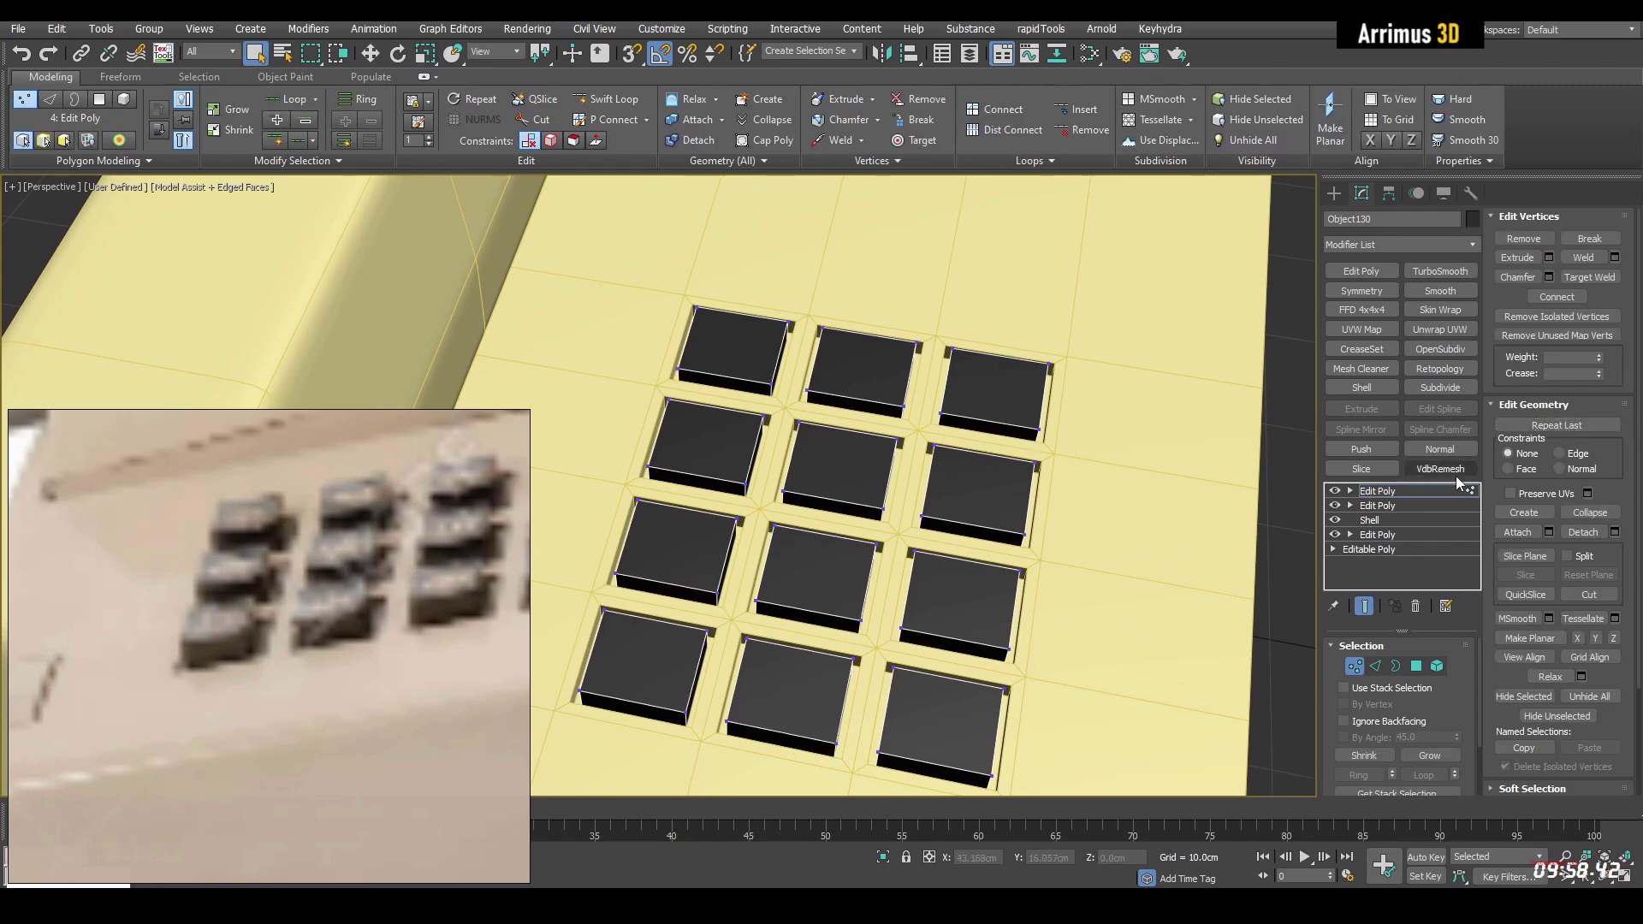
click(1583, 620)
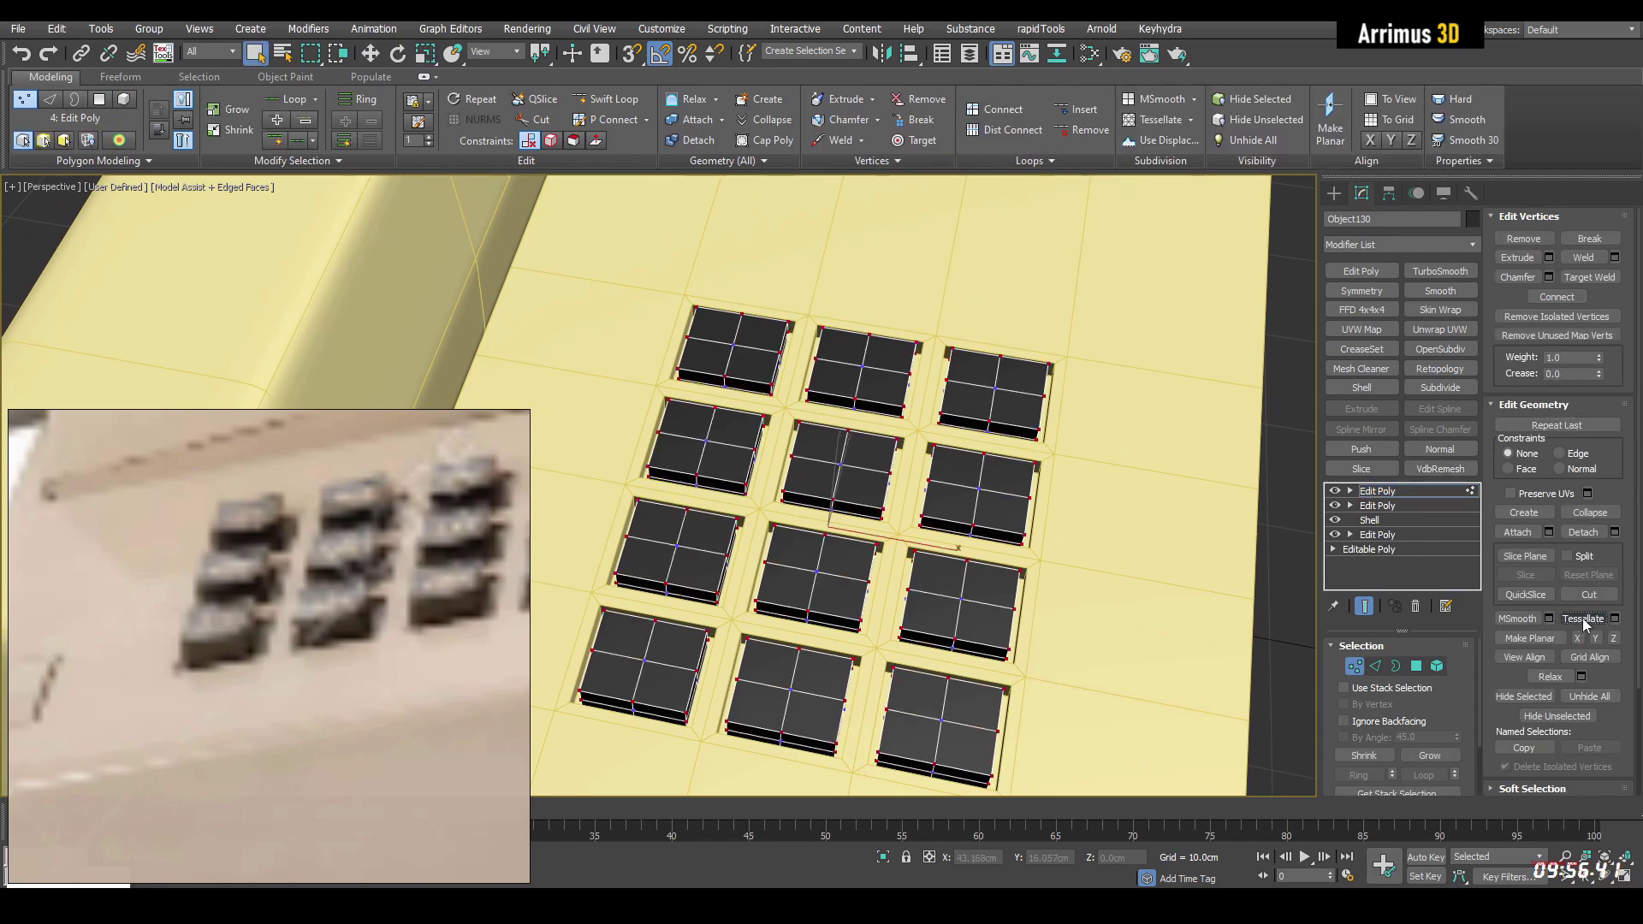
Step: Select the center vertex on the top face of each of the twelve keys and sink them with a Push modifier of -0.4 cm
click(980, 490)
alt+middle_drag(874, 506, 920, 509)
ctrl+click(851, 419)
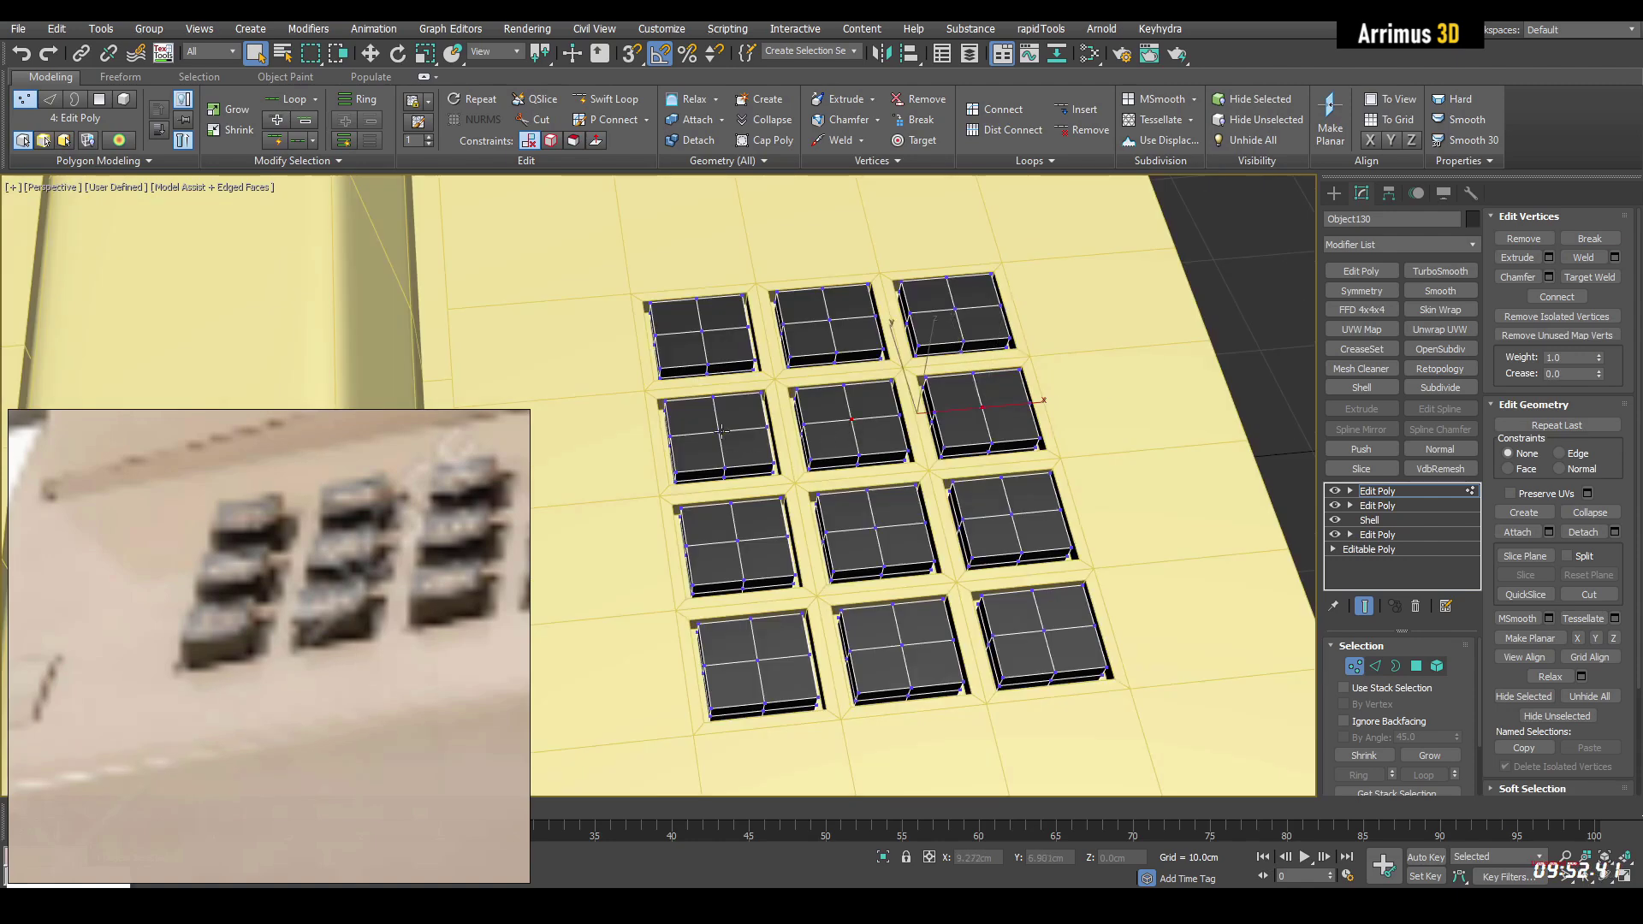
ctrl+click(718, 432)
ctrl+click(702, 330)
ctrl+click(828, 320)
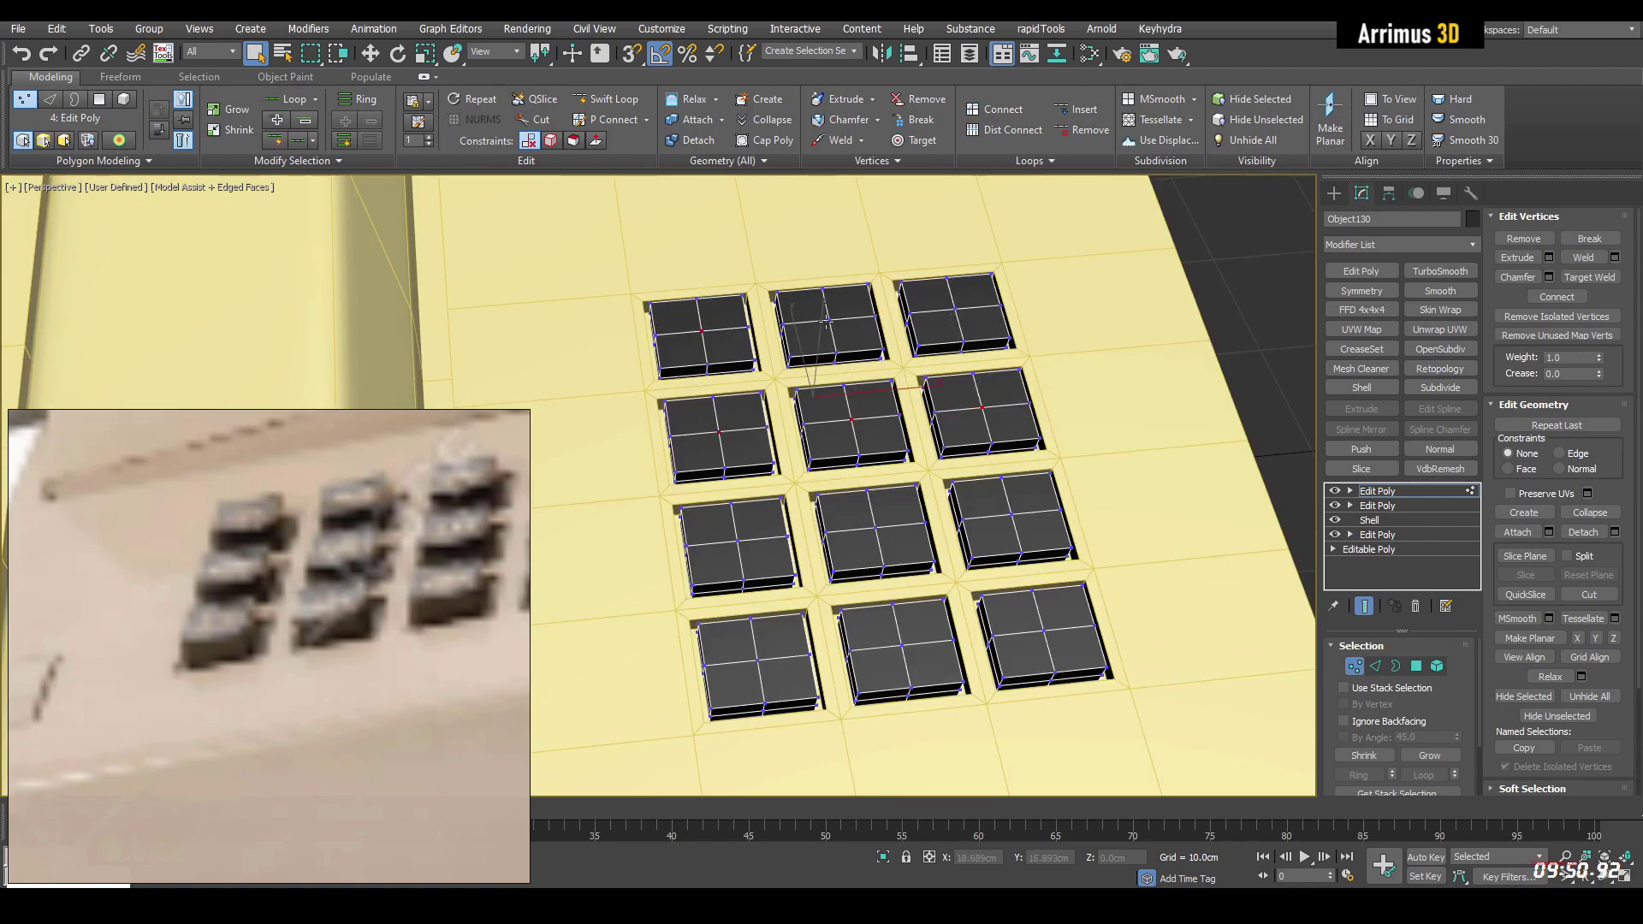
ctrl+click(953, 306)
ctrl+click(1011, 514)
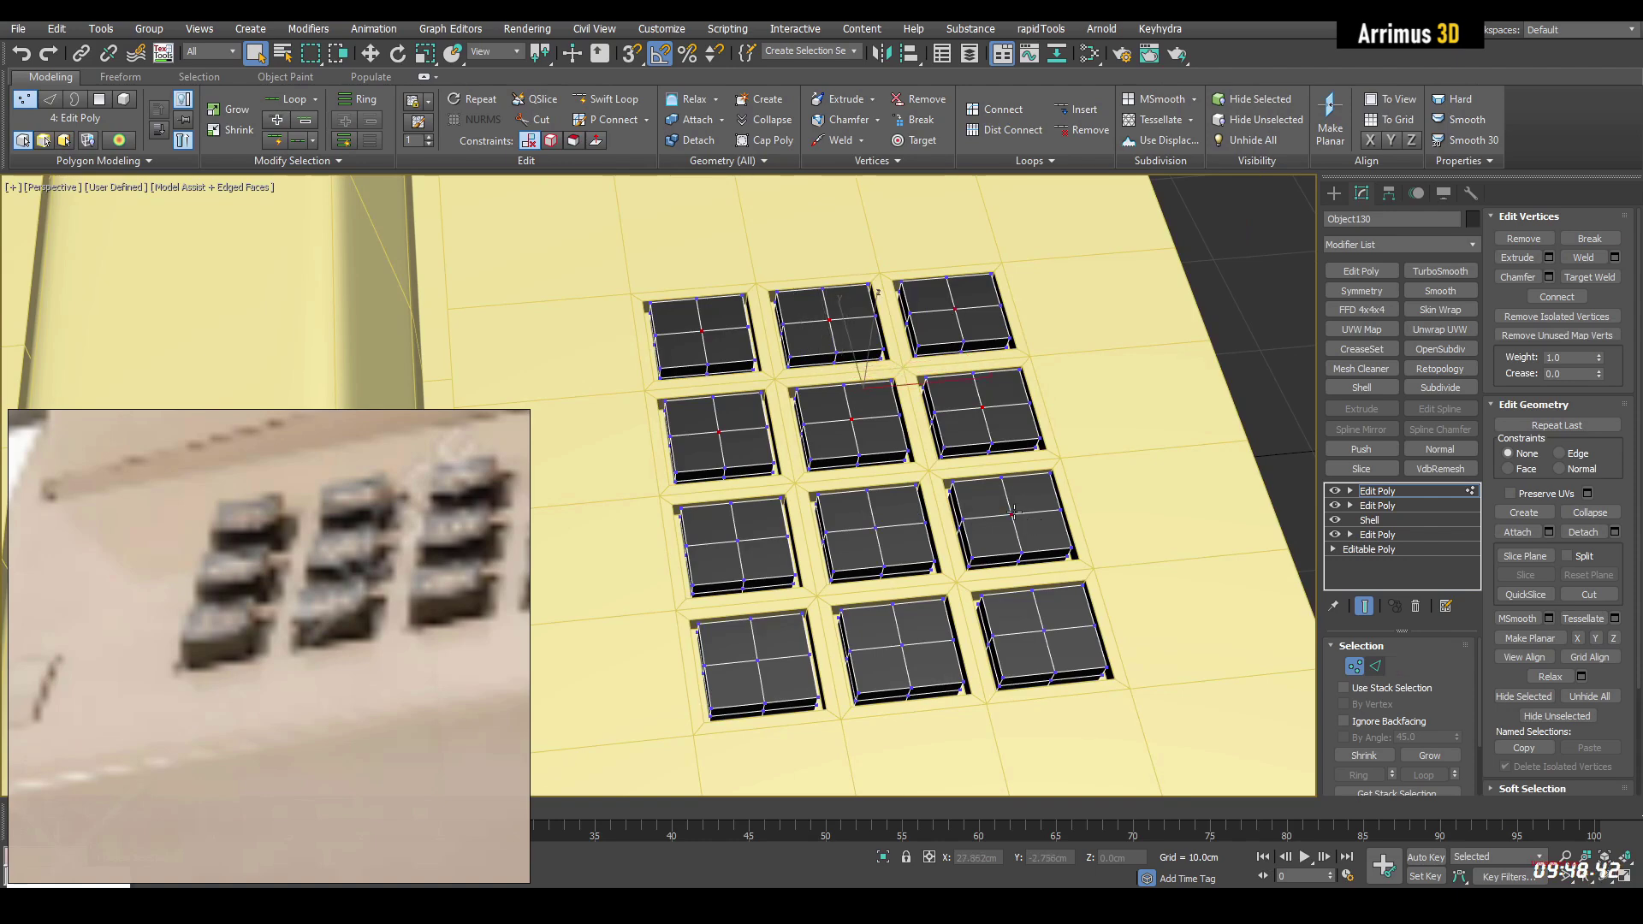
ctrl+click(875, 528)
ctrl+click(736, 541)
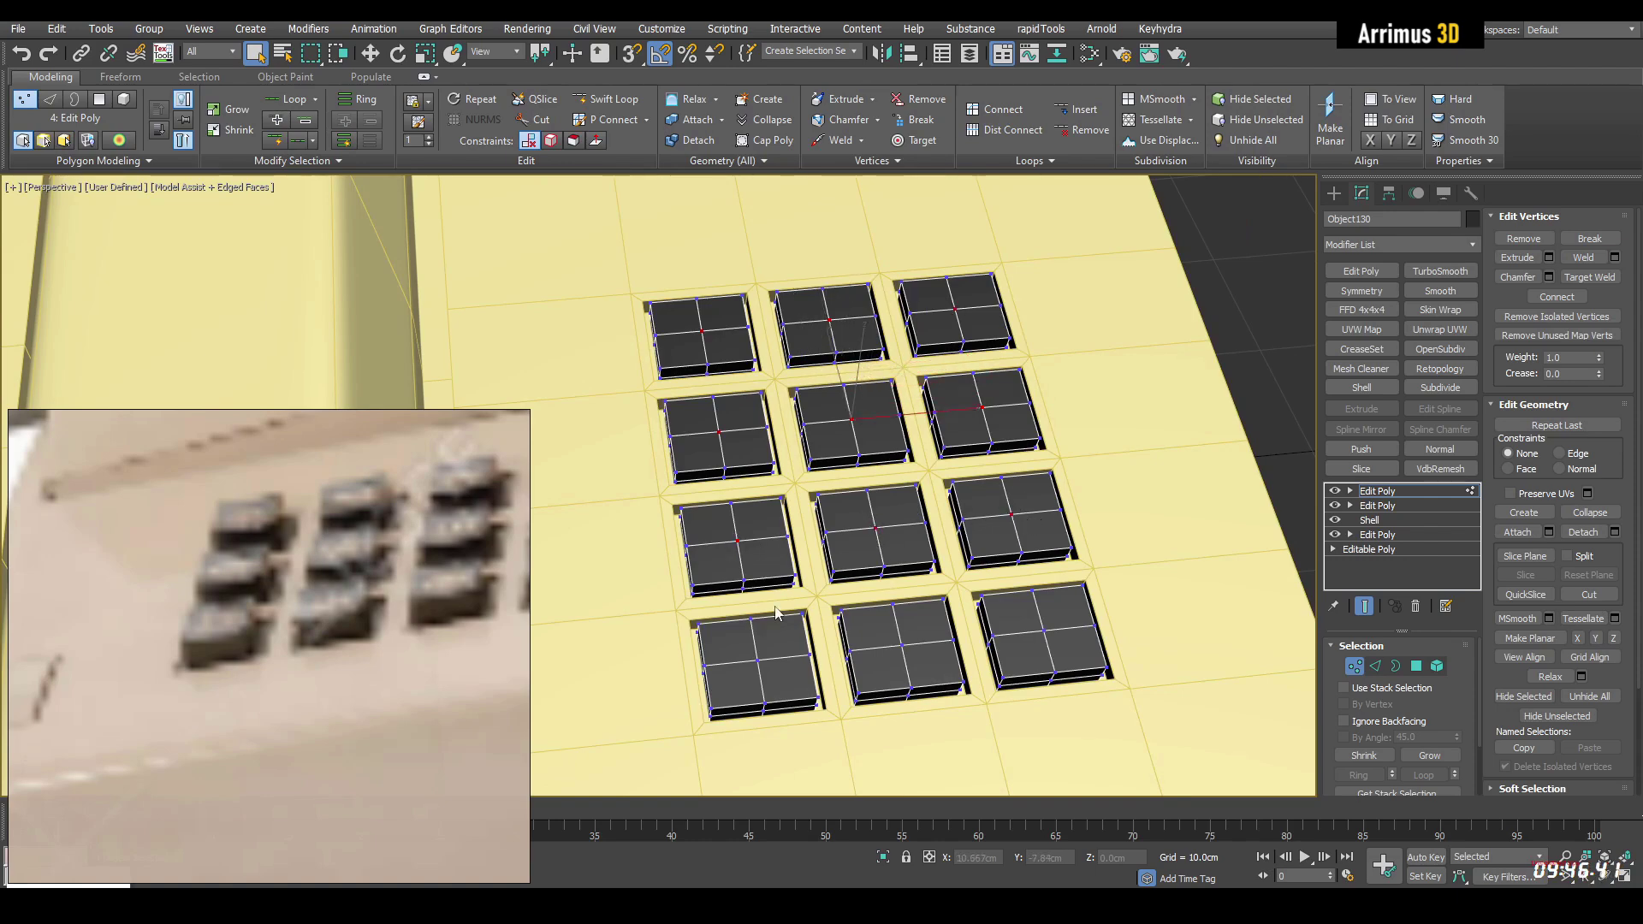
ctrl+click(757, 660)
ctrl+click(901, 644)
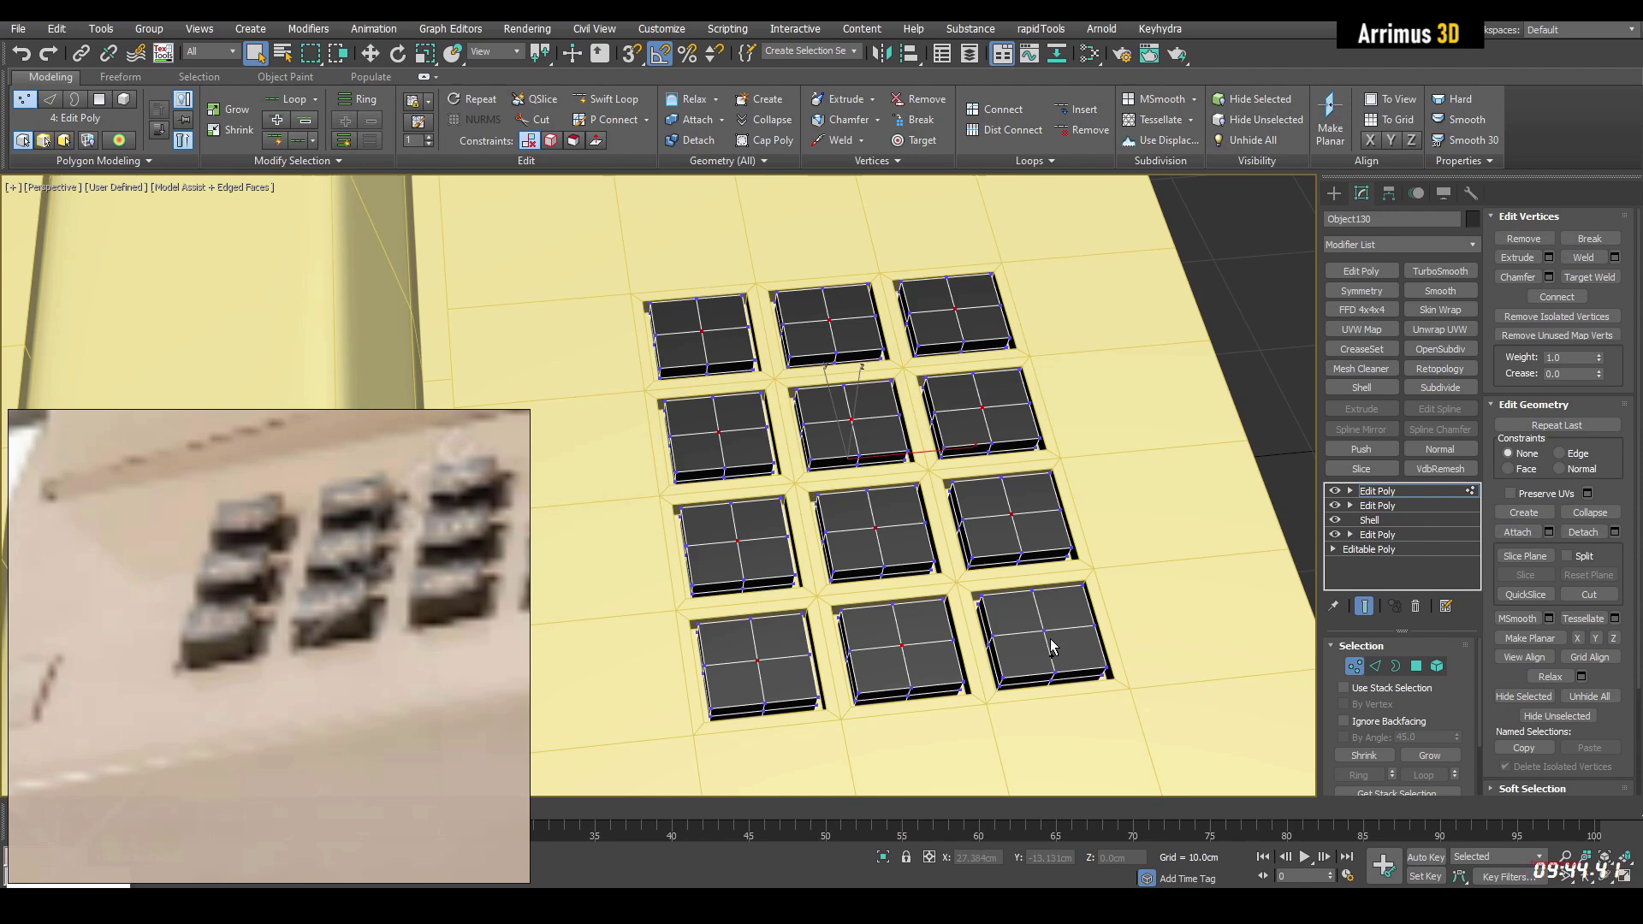
ctrl+click(1042, 631)
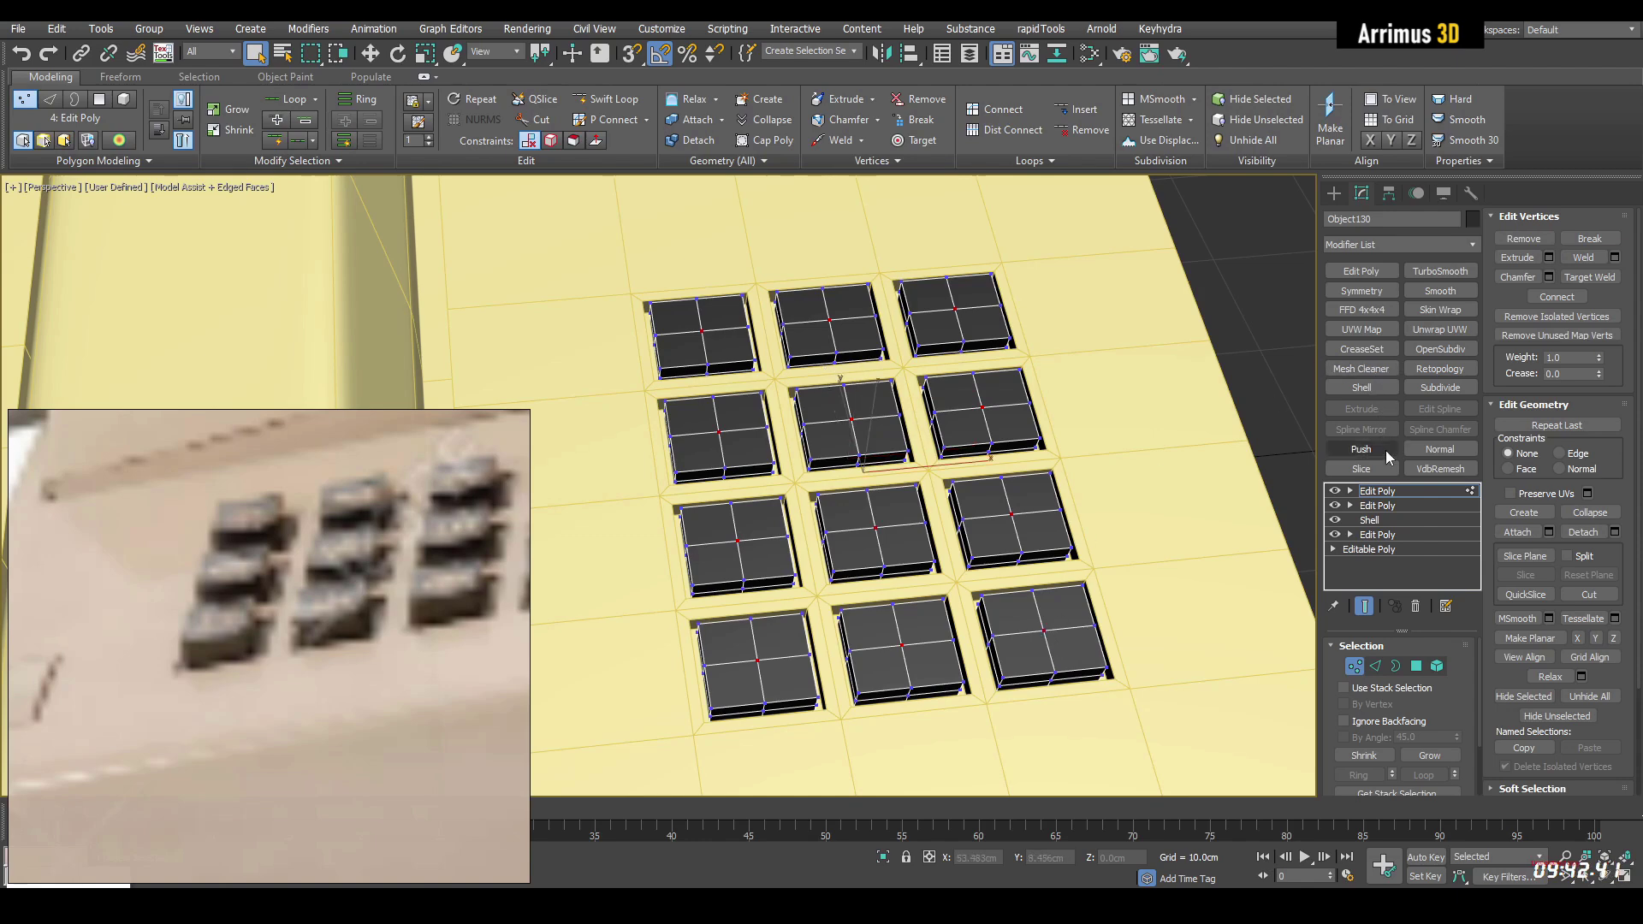
click(1369, 449)
drag(1466, 662, 1489, 671)
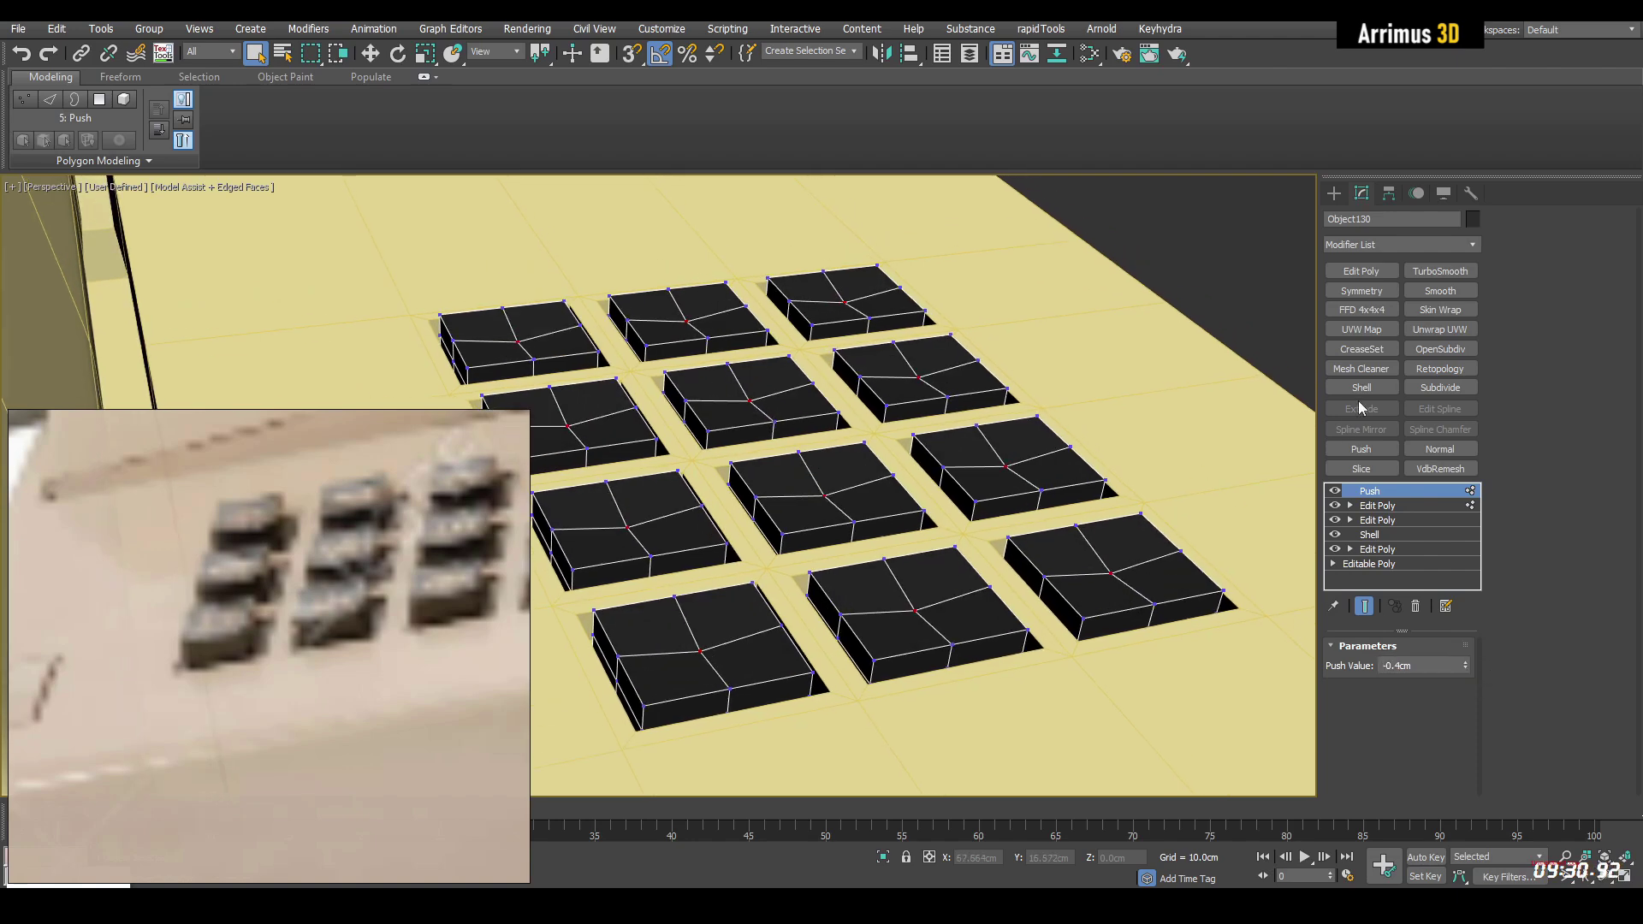
Step: Add a CreaseSet modifier, select the keys' edges by face angle 90 ± 45, and create an edge set with a crease of 0.26
click(1362, 349)
drag(1447, 777, 1403, 777)
text(45)
click(1408, 792)
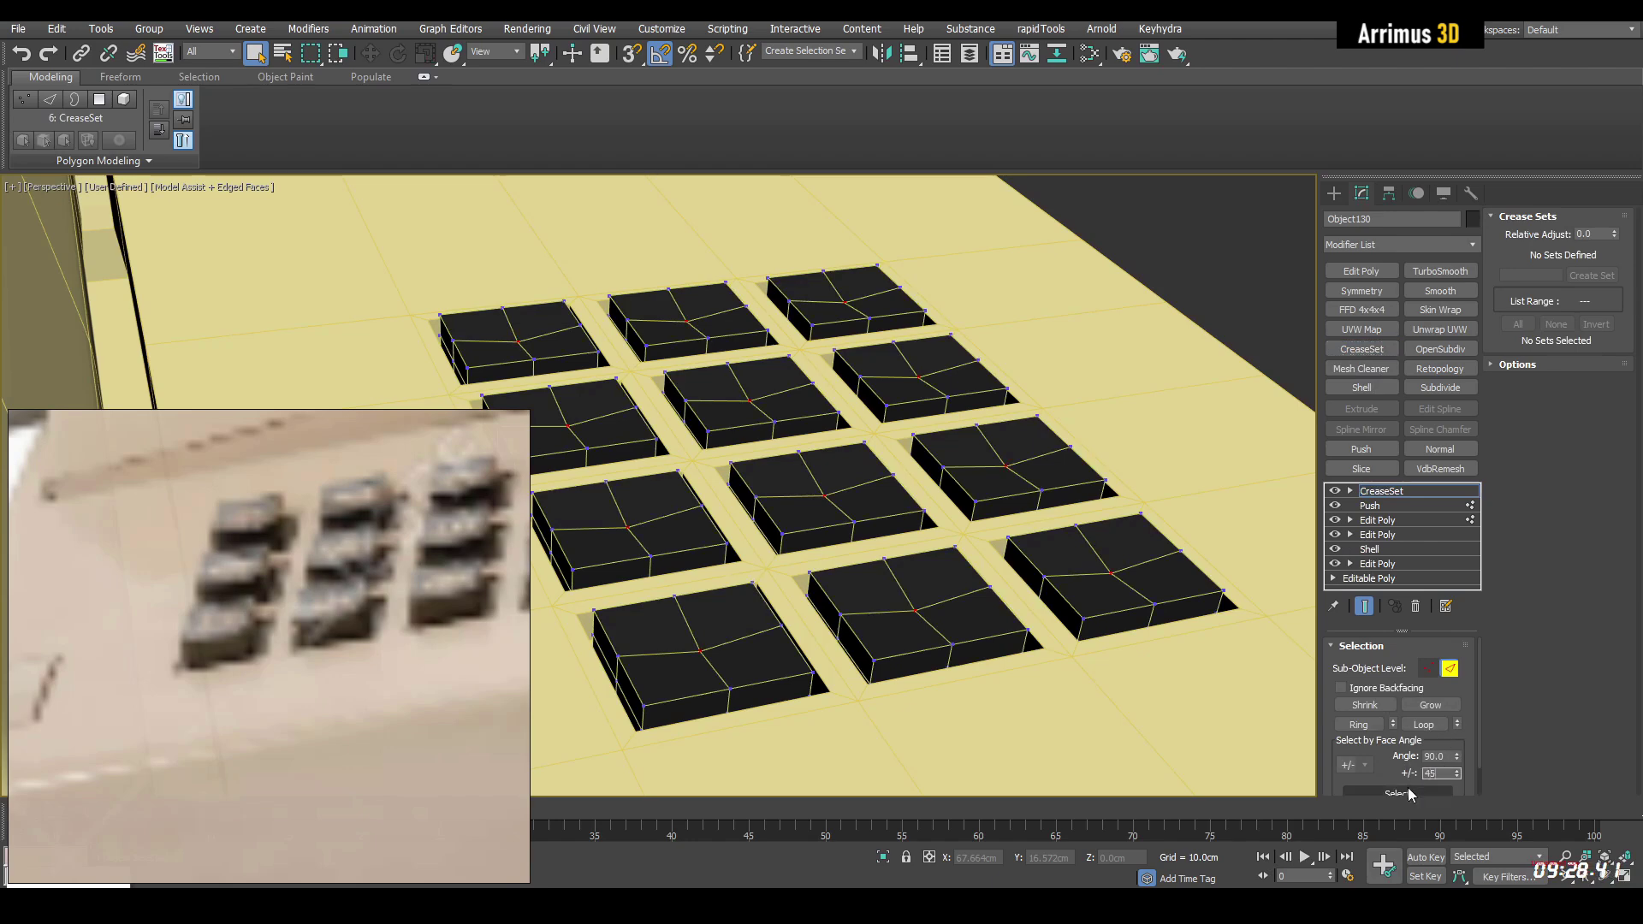
click(1601, 276)
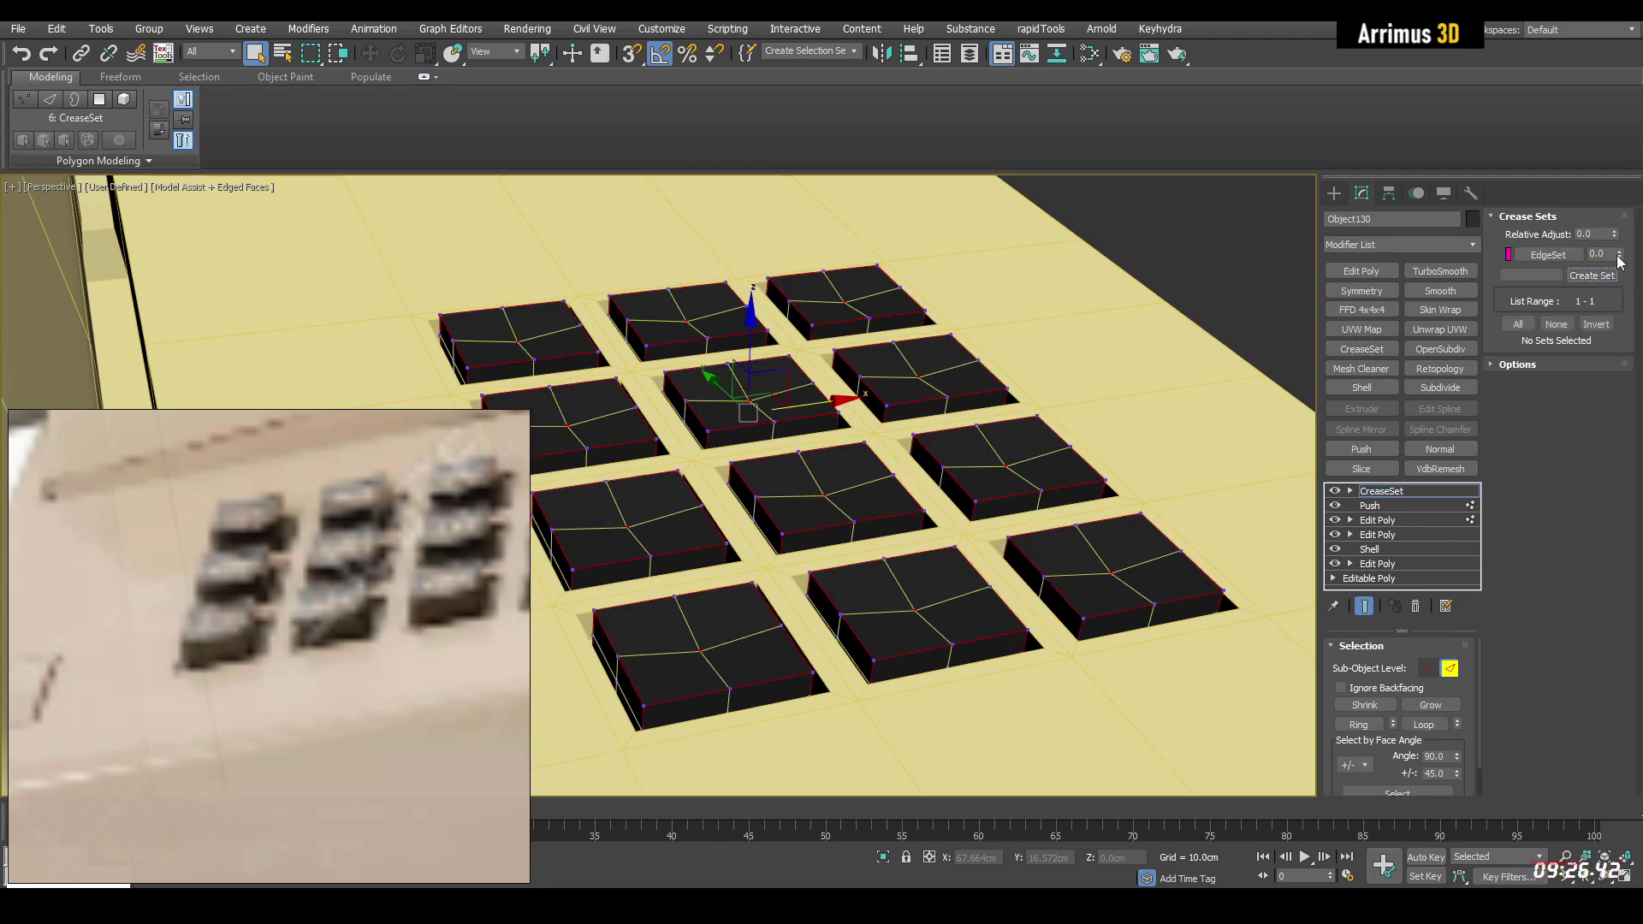
click(1620, 250)
drag(1609, 241, 1612, 248)
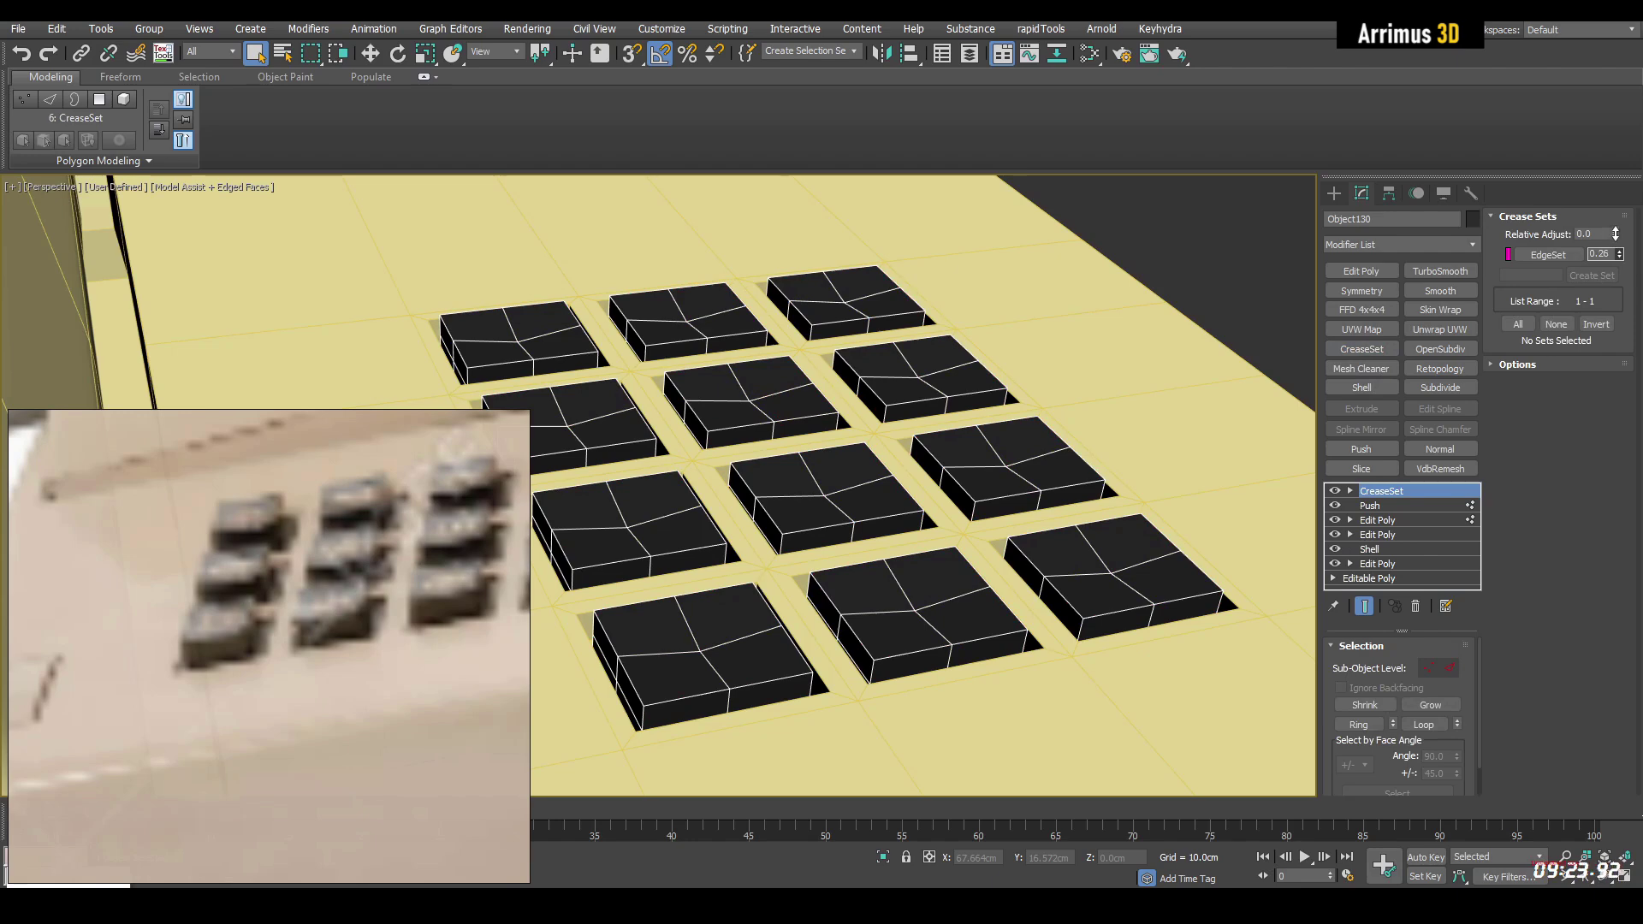
Step: Smooth the keys with an OpenSubdiv modifier at 4 iterations and turn off the edged-faces display
click(1440, 349)
key(F4)
click(1455, 671)
click(1455, 671)
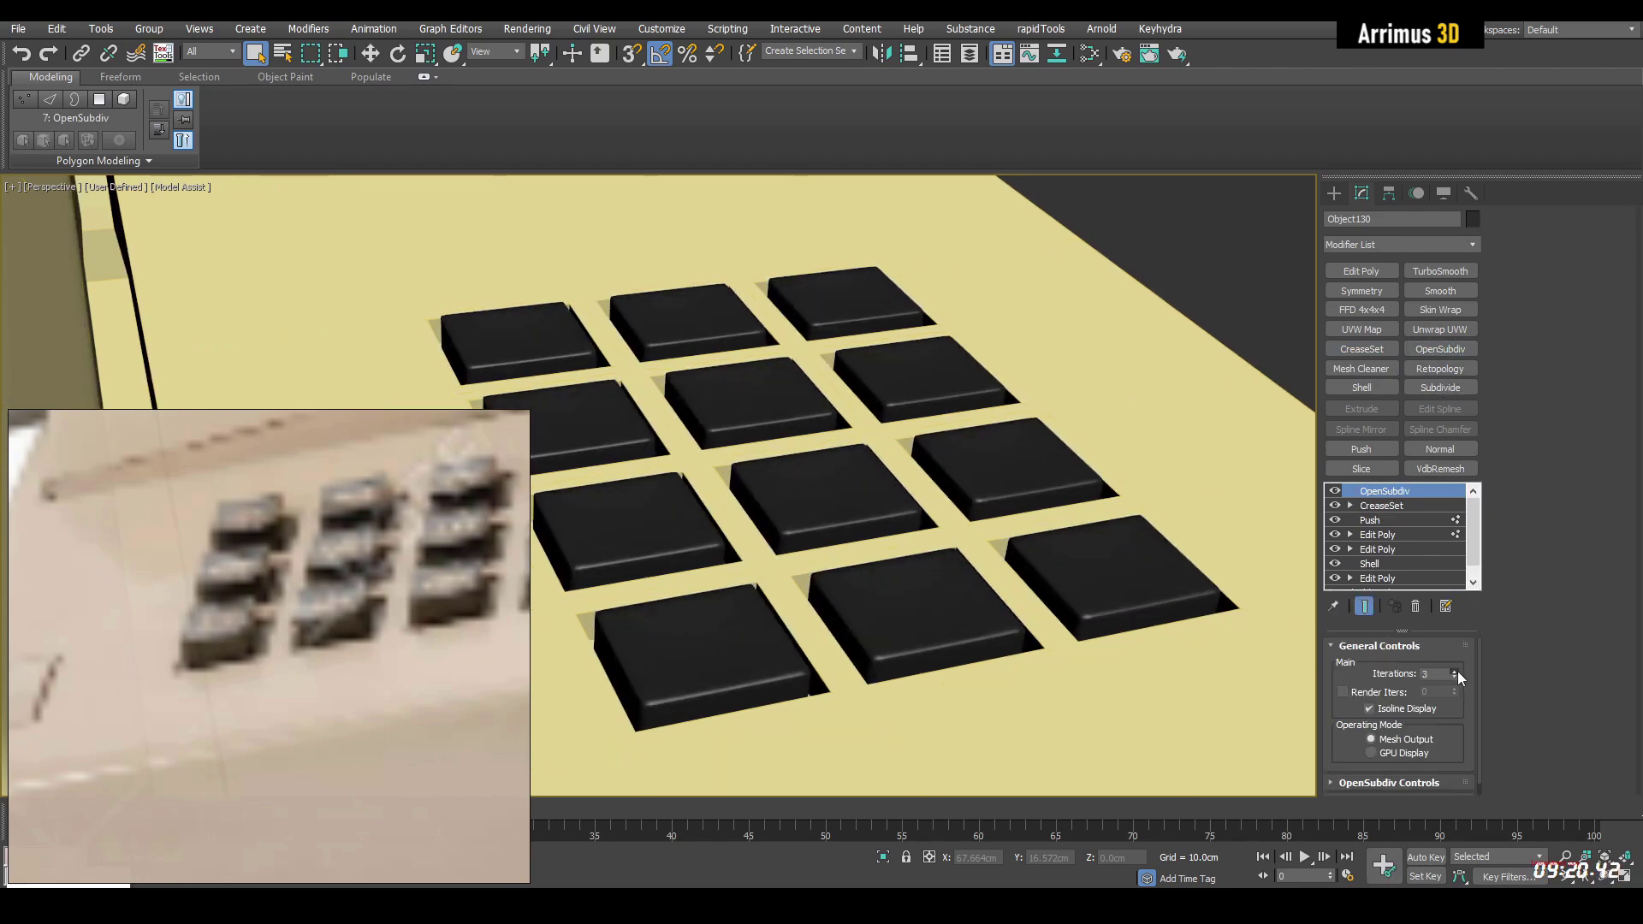
click(1454, 671)
Step: Deepen the dips in the key tops by setting the Push modifier's value to -0.5 cm
alt+middle_drag(1061, 462, 855, 522)
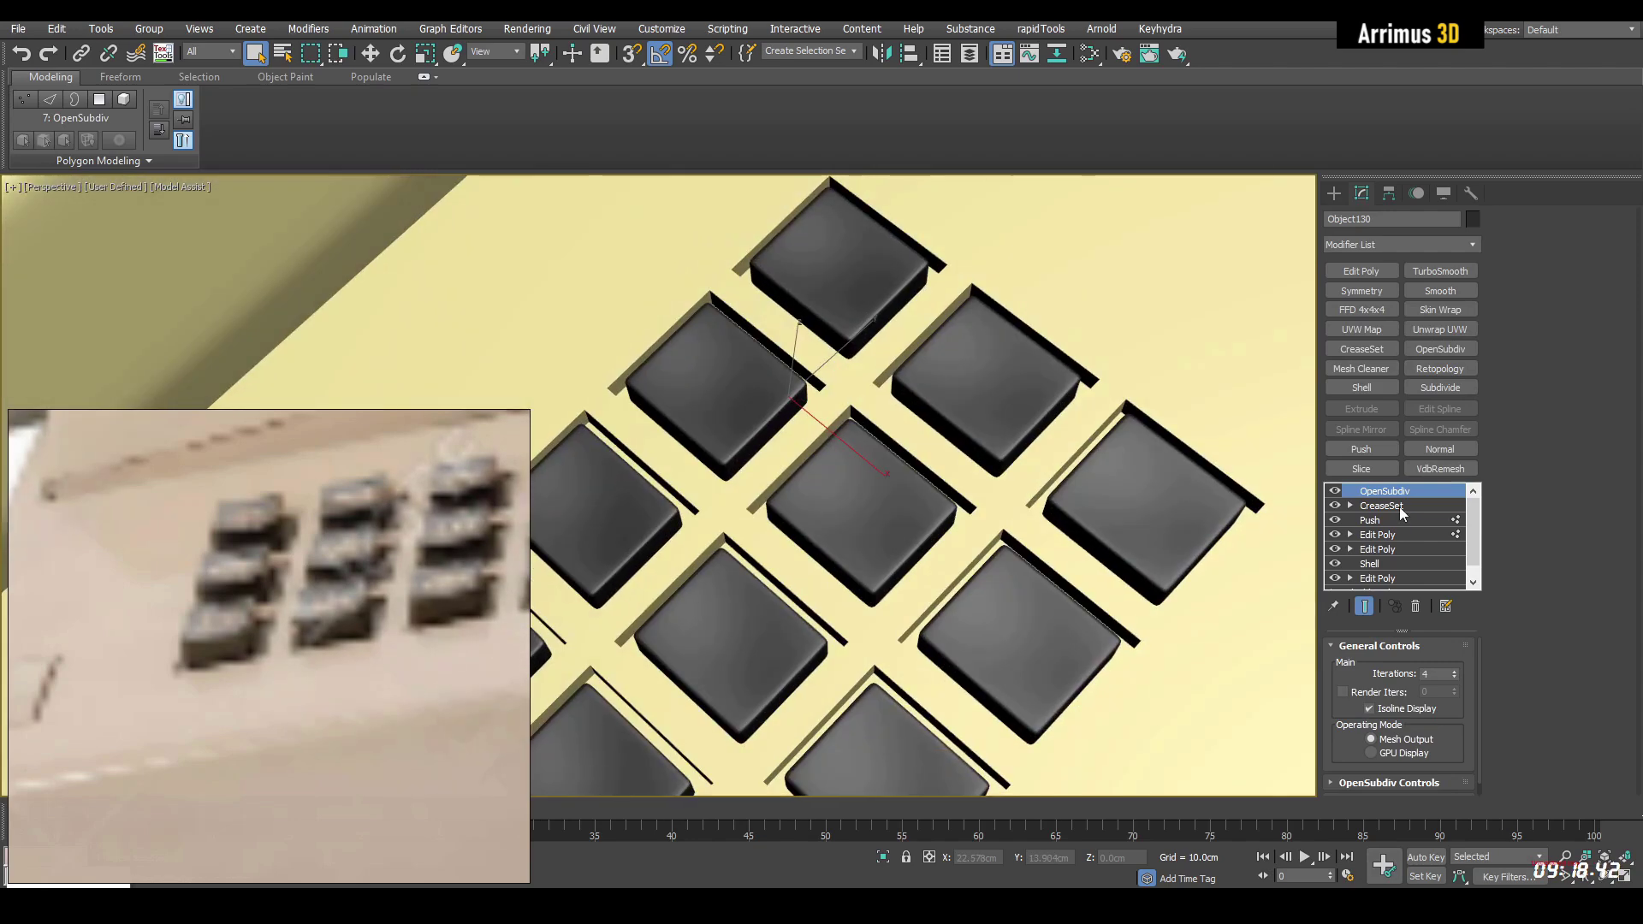
click(1414, 520)
click(1466, 669)
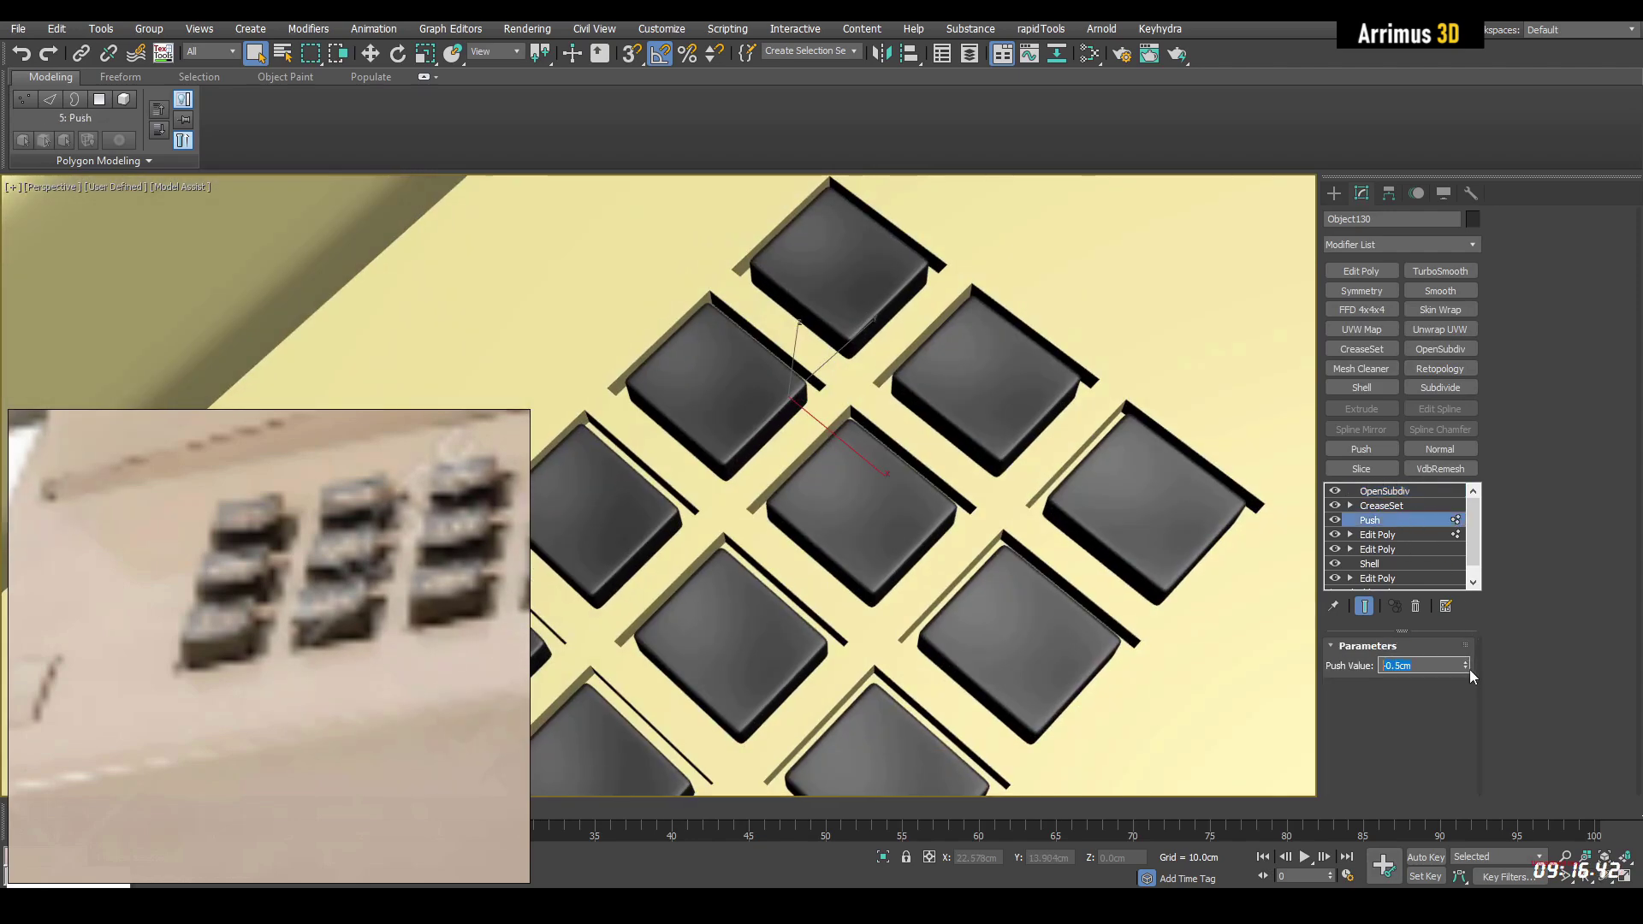
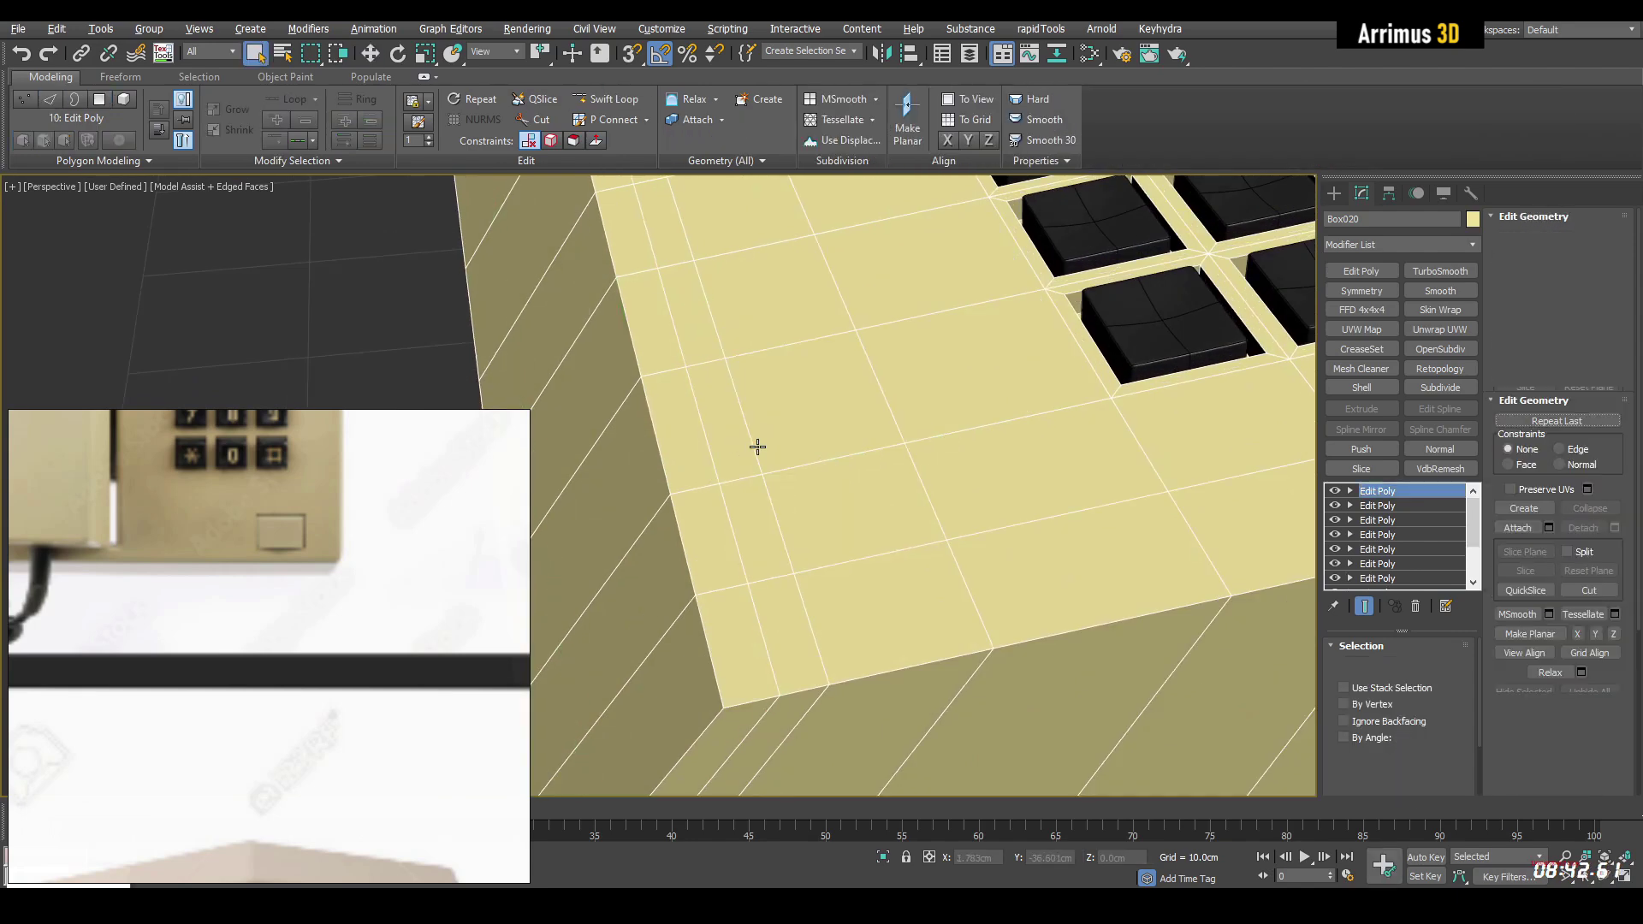
Step: Select the body polygons near the front corner below the keypad and bevel them inward by Local Normal with a height of -1.26 cm
key(4)
drag(758, 446, 828, 491)
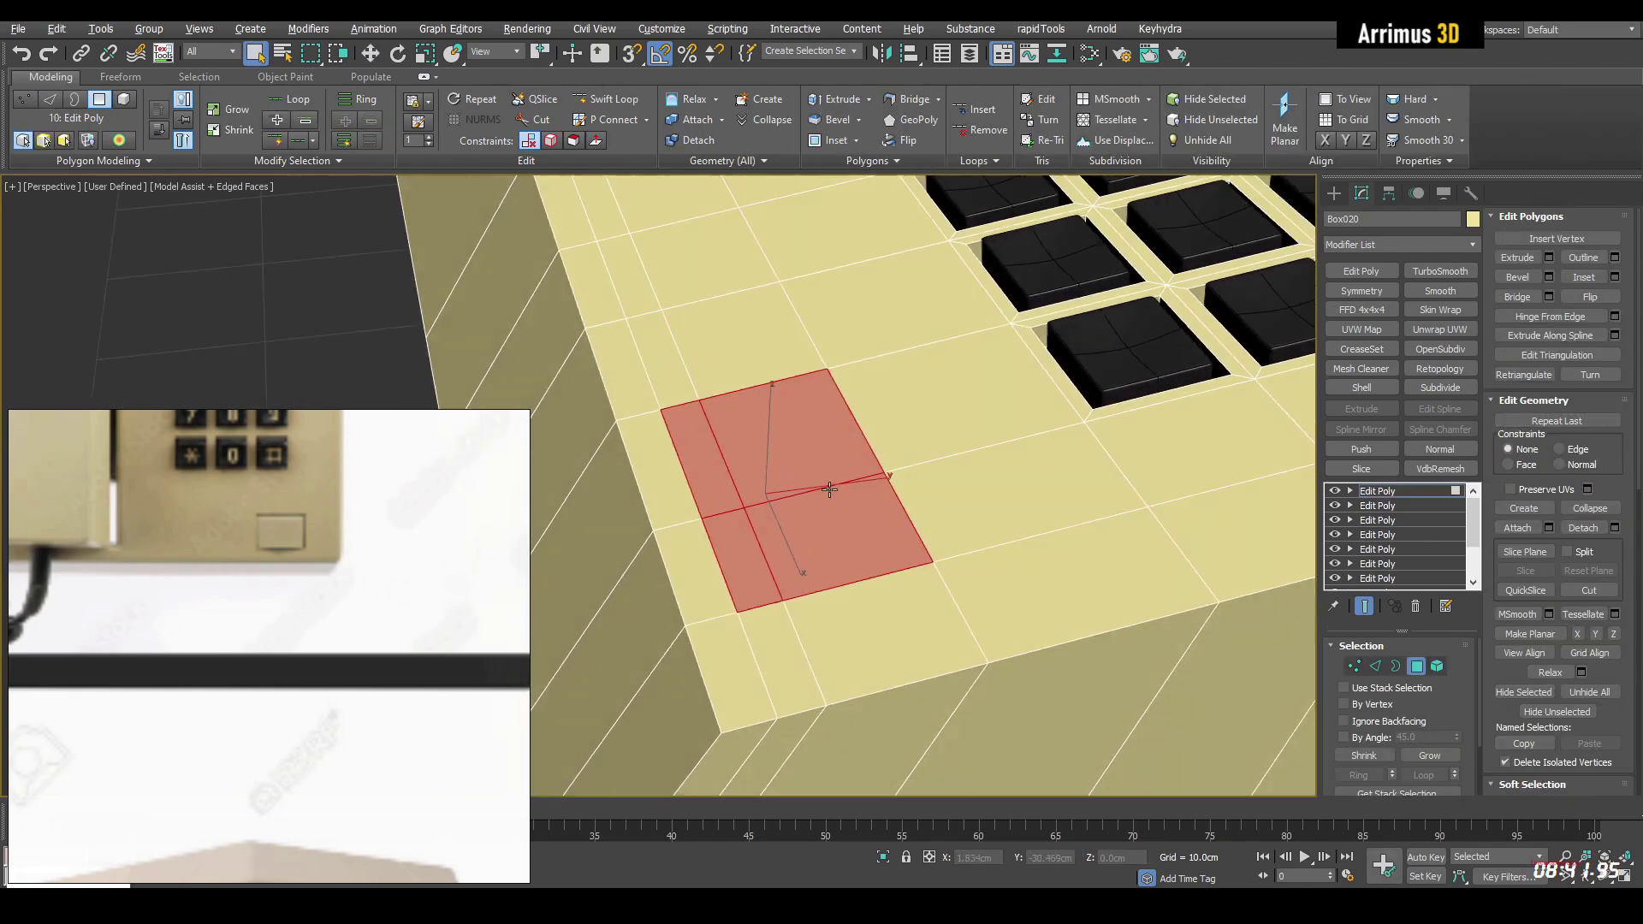
scroll(839, 462, up, 3)
alt+middle_drag(828, 491, 893, 456)
scroll(891, 455, down, 3)
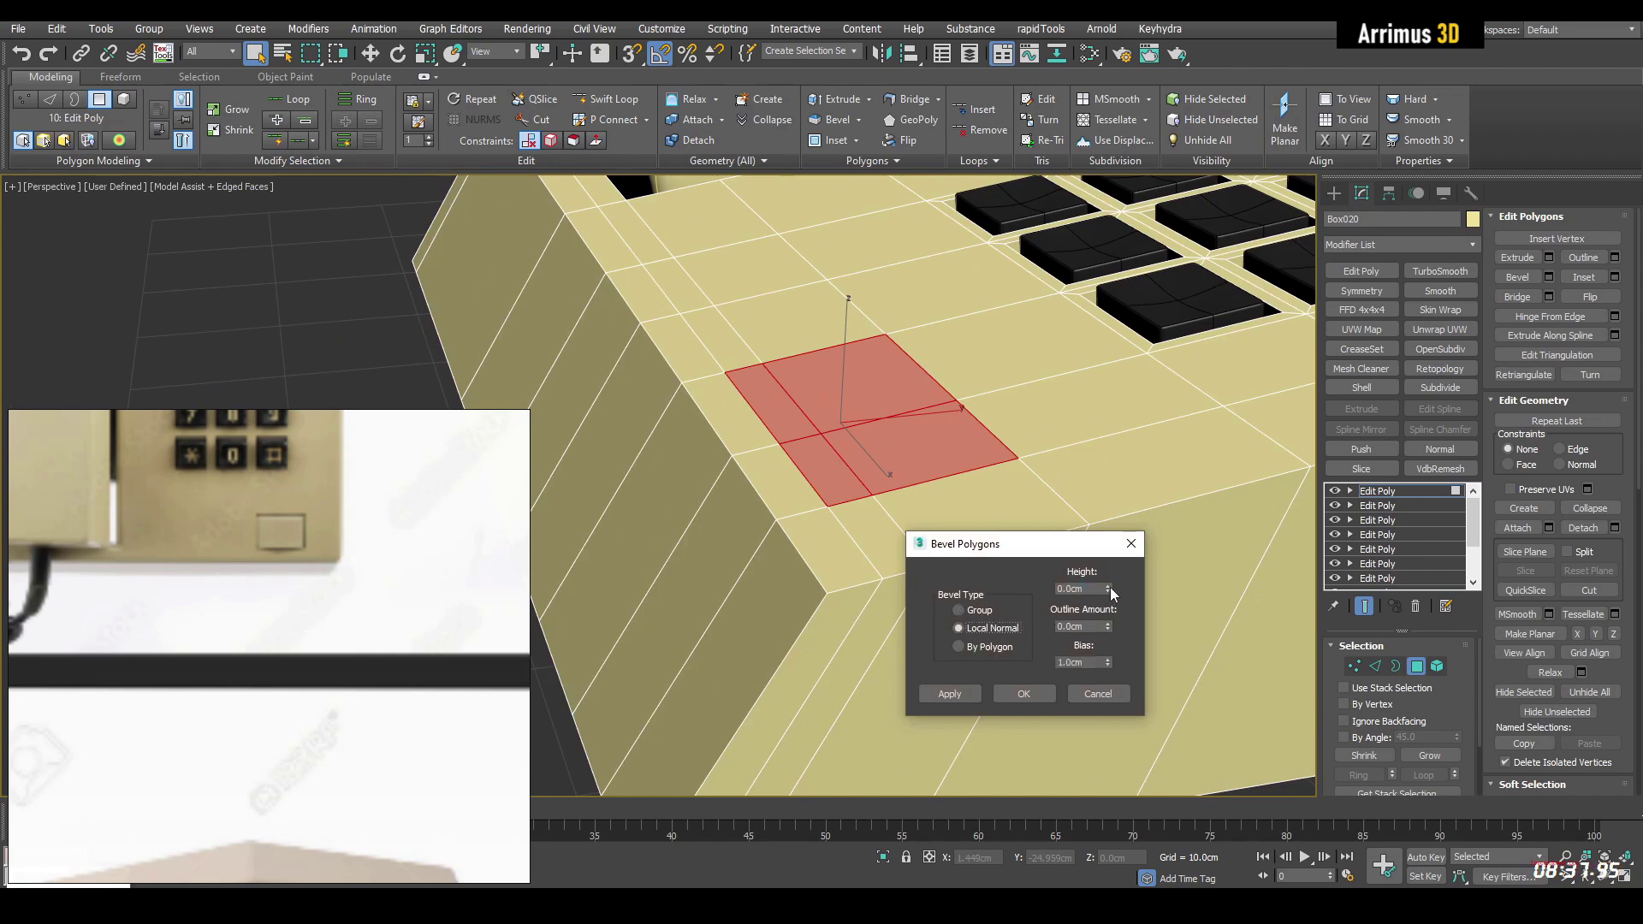
drag(1110, 587, 1092, 693)
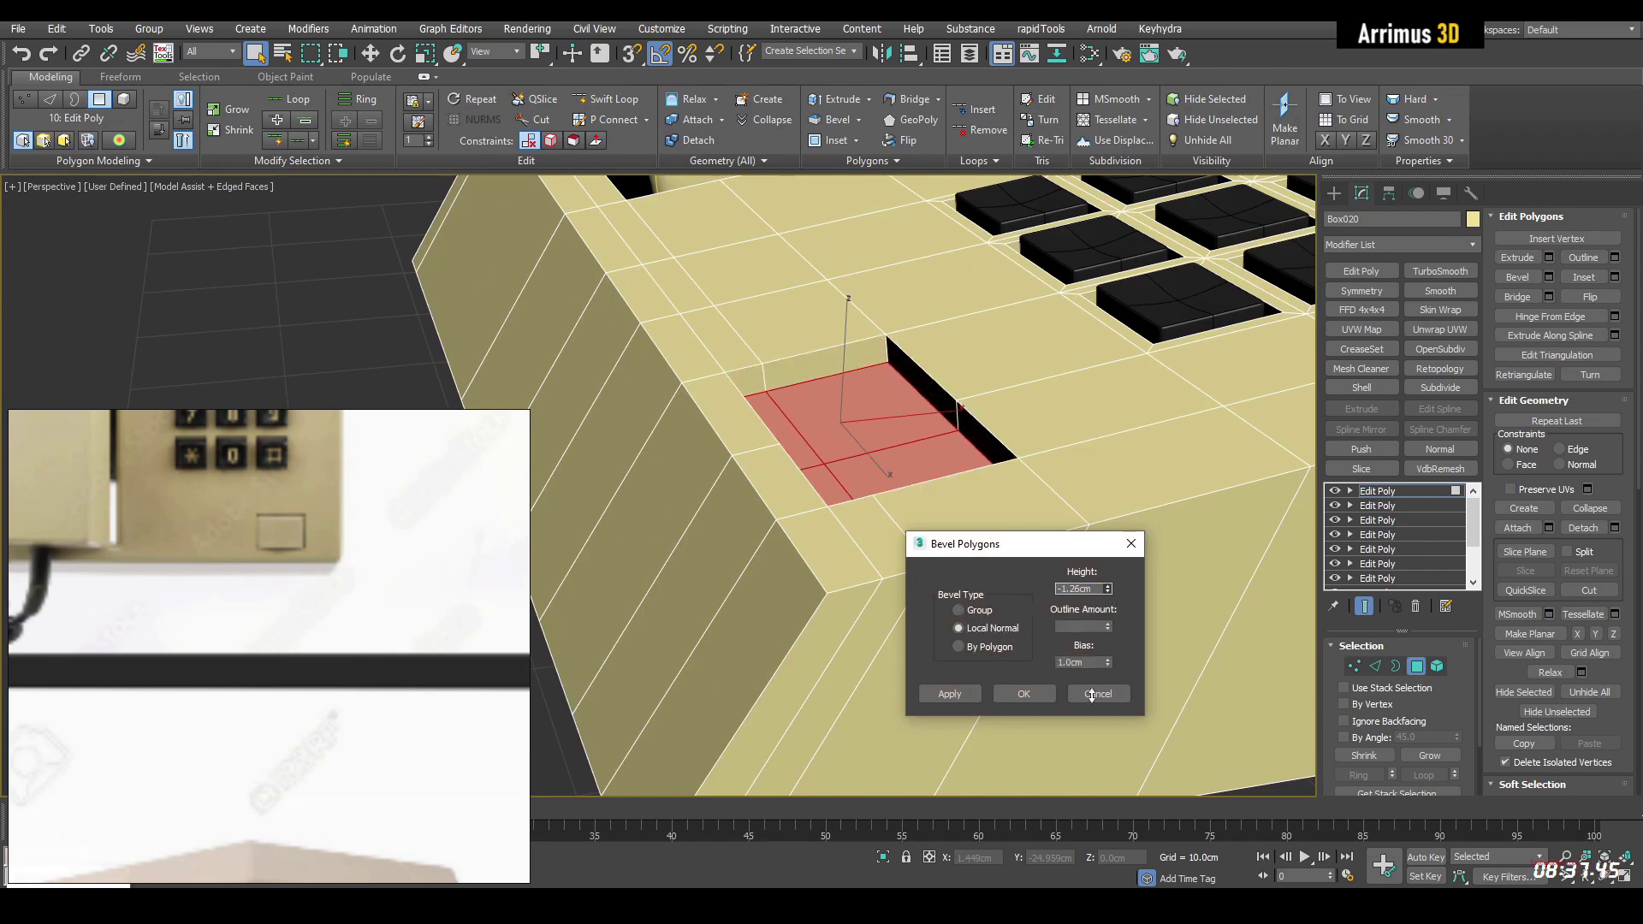
click(1024, 693)
Step: Insert an edge loop through the new corner recess with Swift Loop and detach the recess floor polygons as a clone
middle_drag(1034, 623, 757, 569)
click(792, 477)
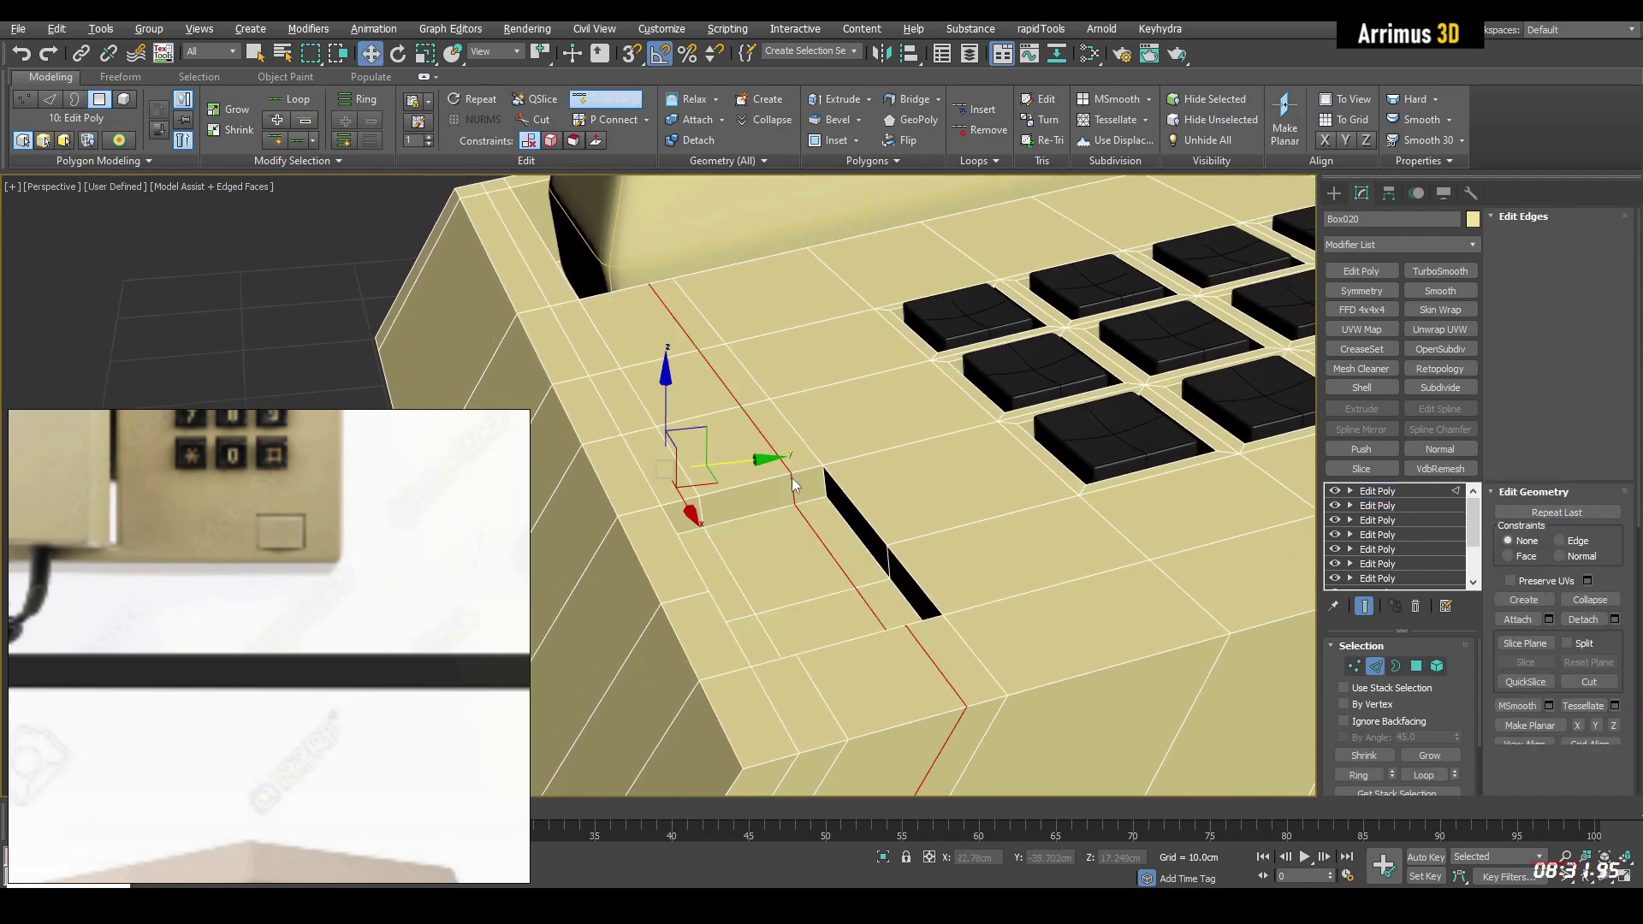
key(4)
key(q)
alt+middle_drag(941, 548, 1018, 562)
key(alt+d)
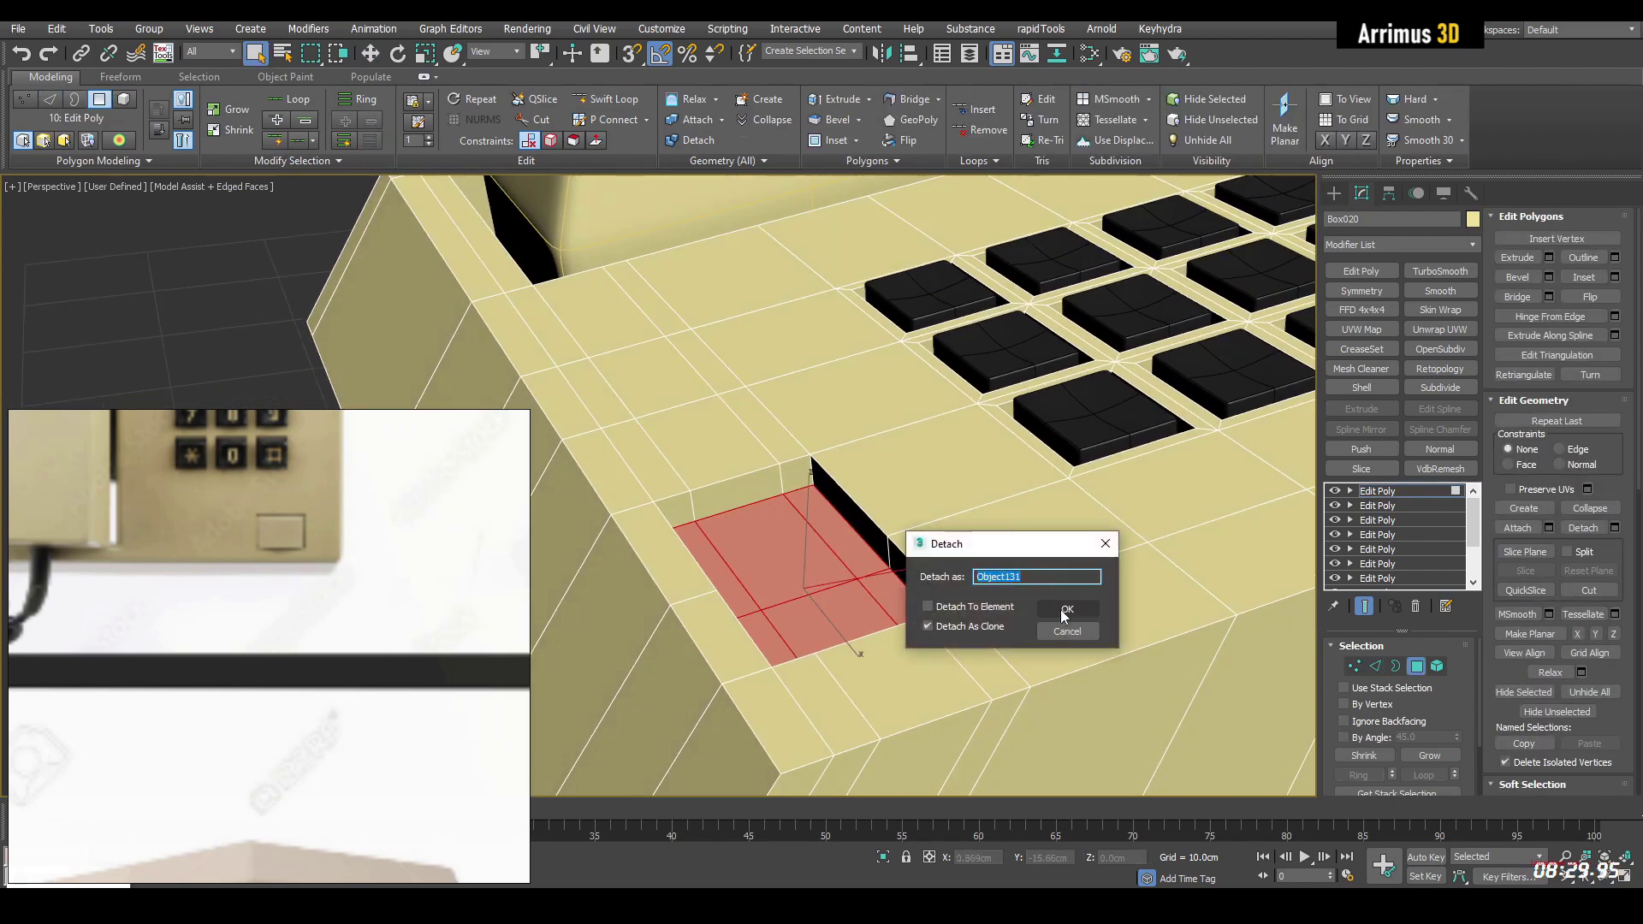
click(1065, 610)
key(4)
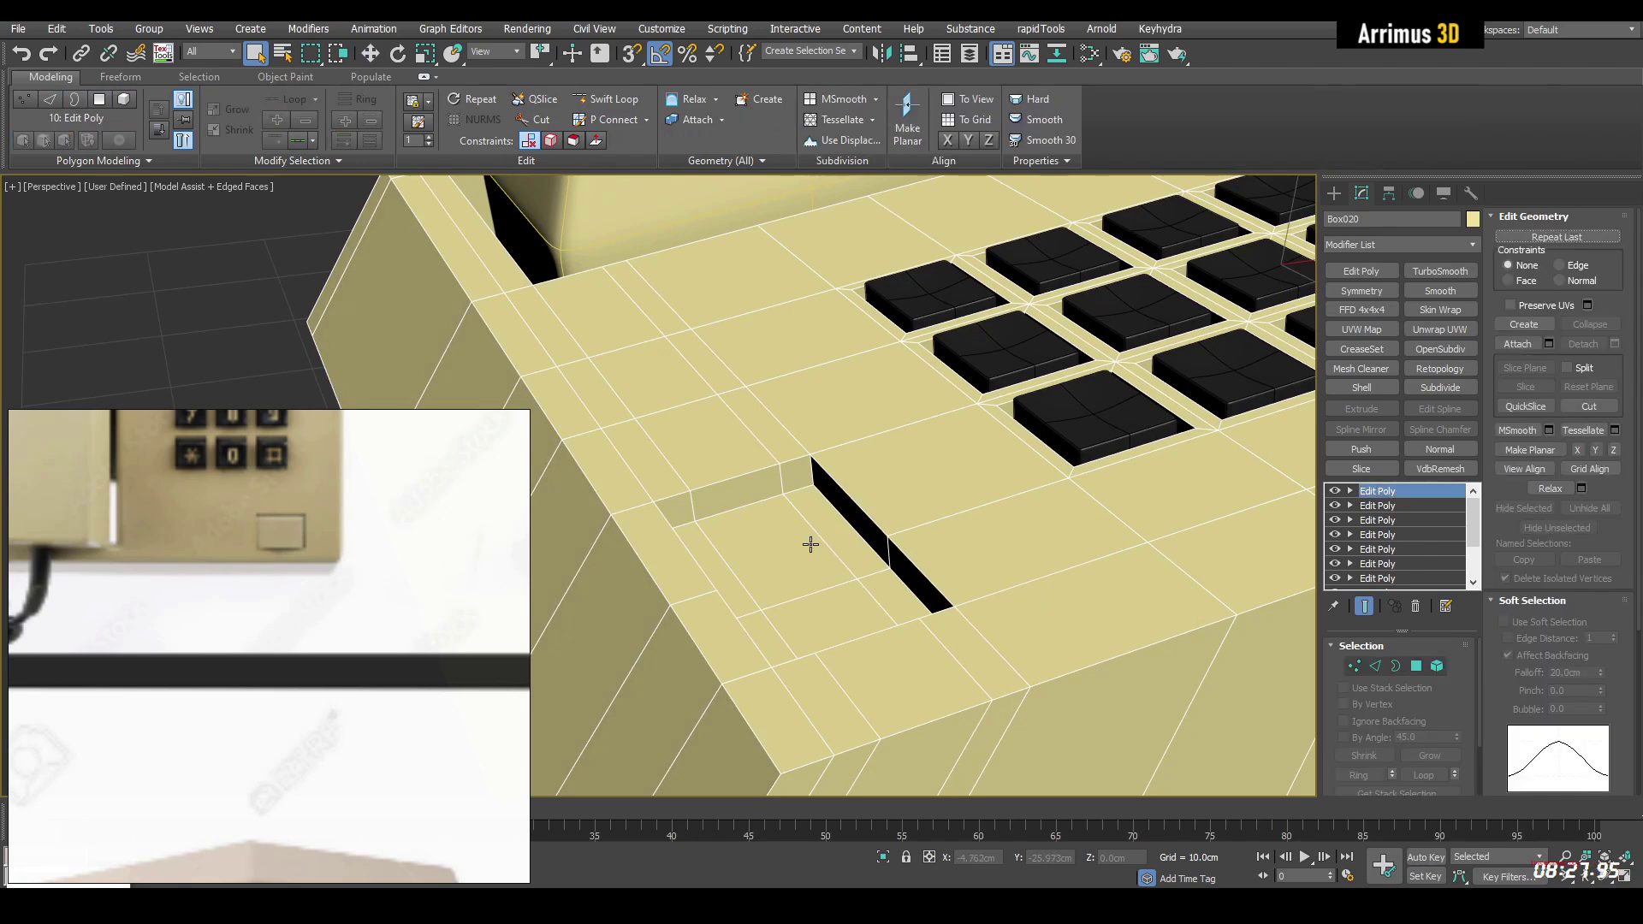
Step: Add an Edit Poly modifier to the detached recess floor and bevel its polygons as Group with an outline amount of -0.36 cm
click(810, 544)
middle_drag(814, 542, 844, 520)
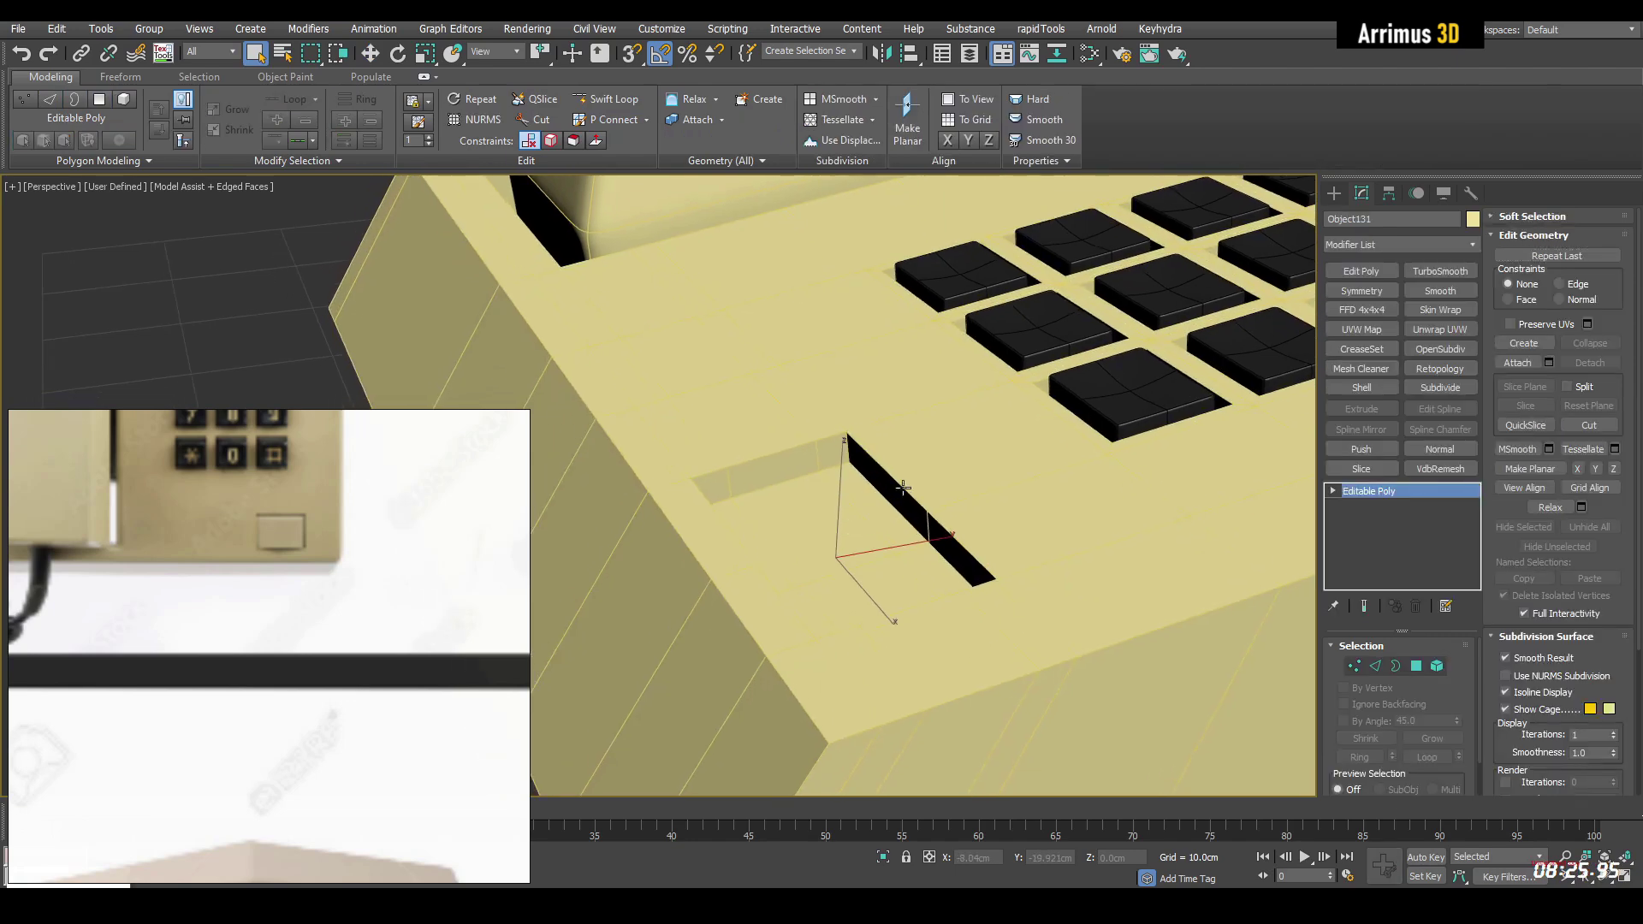
key(ctrl+e)
key(4)
scroll(954, 481, up, 2)
key(ctrl+shift+b)
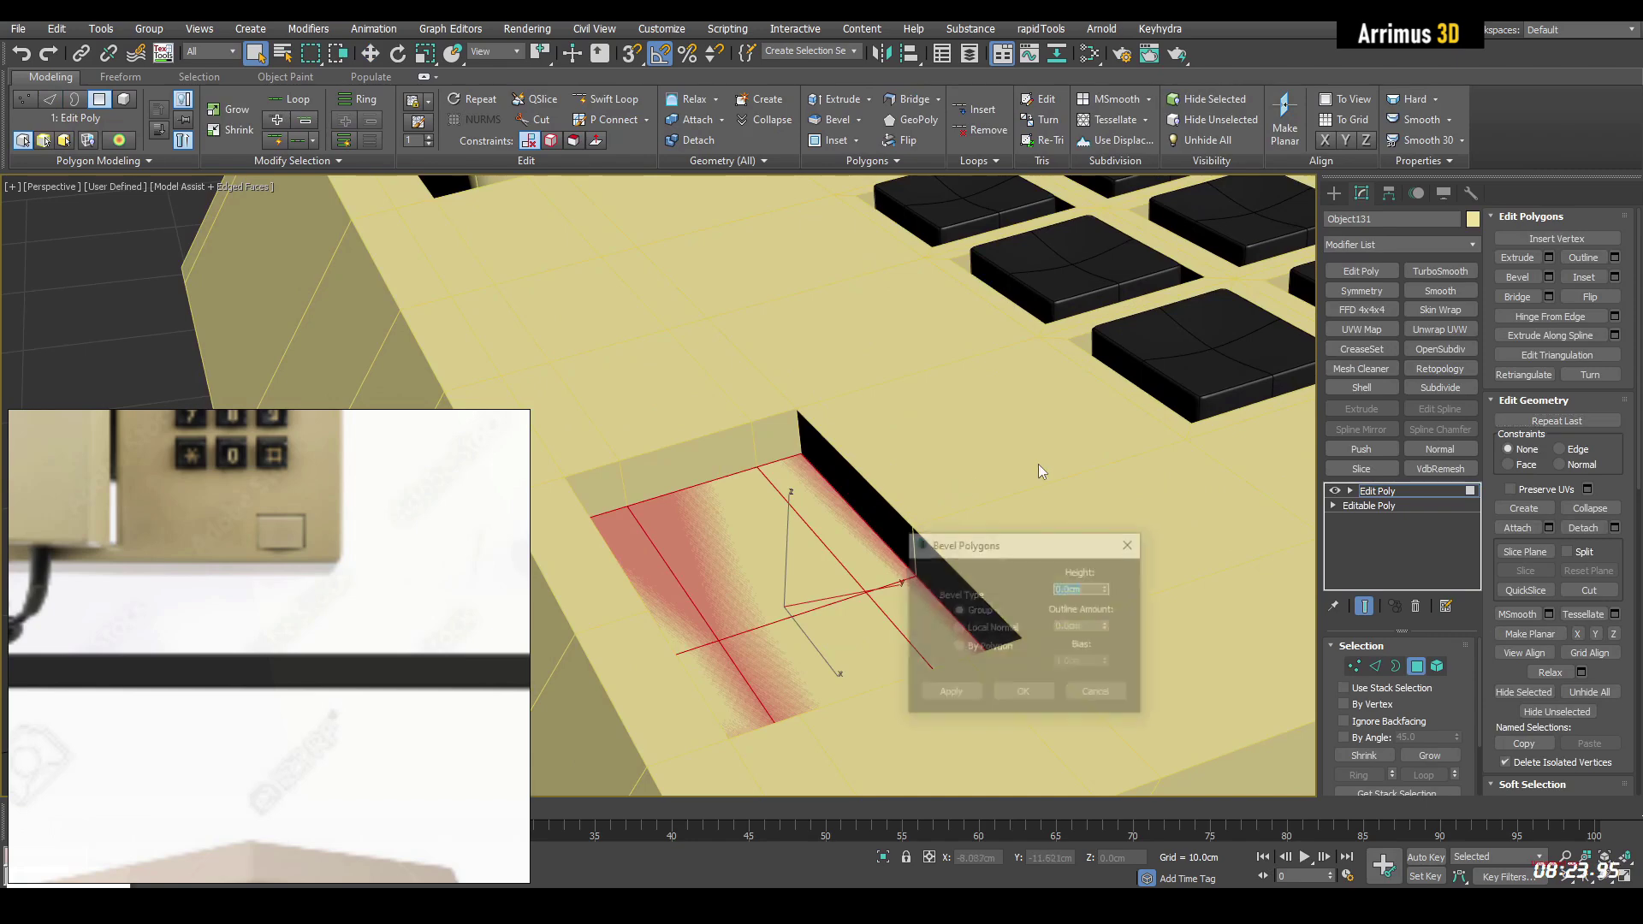
drag(1107, 625, 1109, 661)
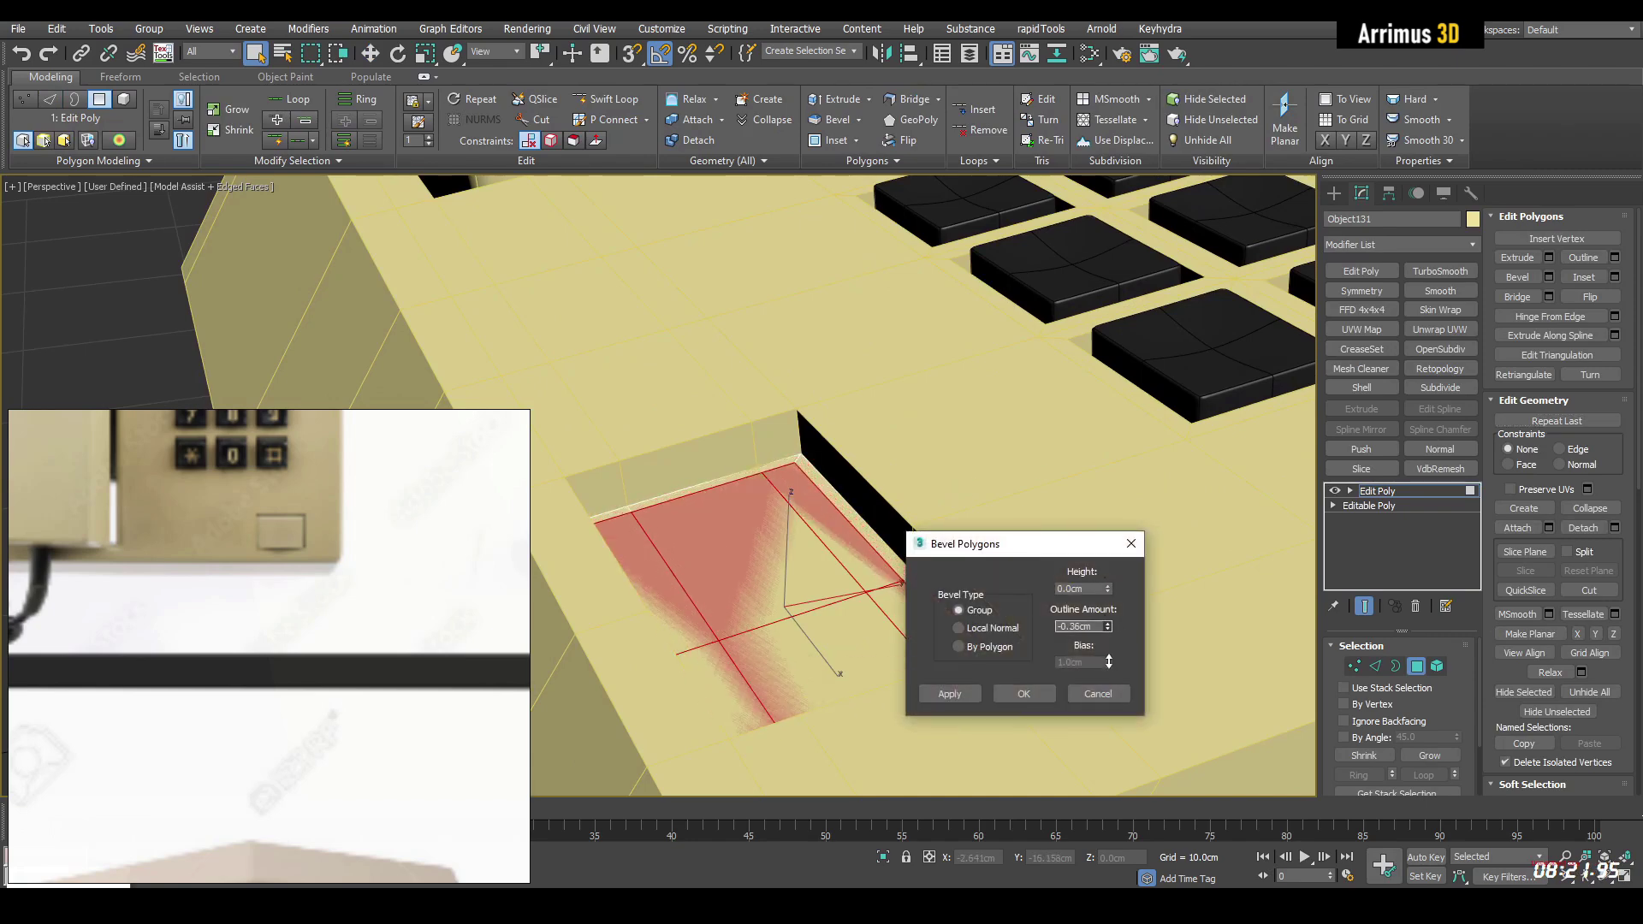
click(1023, 693)
Step: Give the detached panel thickness with a Shell modifier at an outer amount of 1.44 cm
key(2)
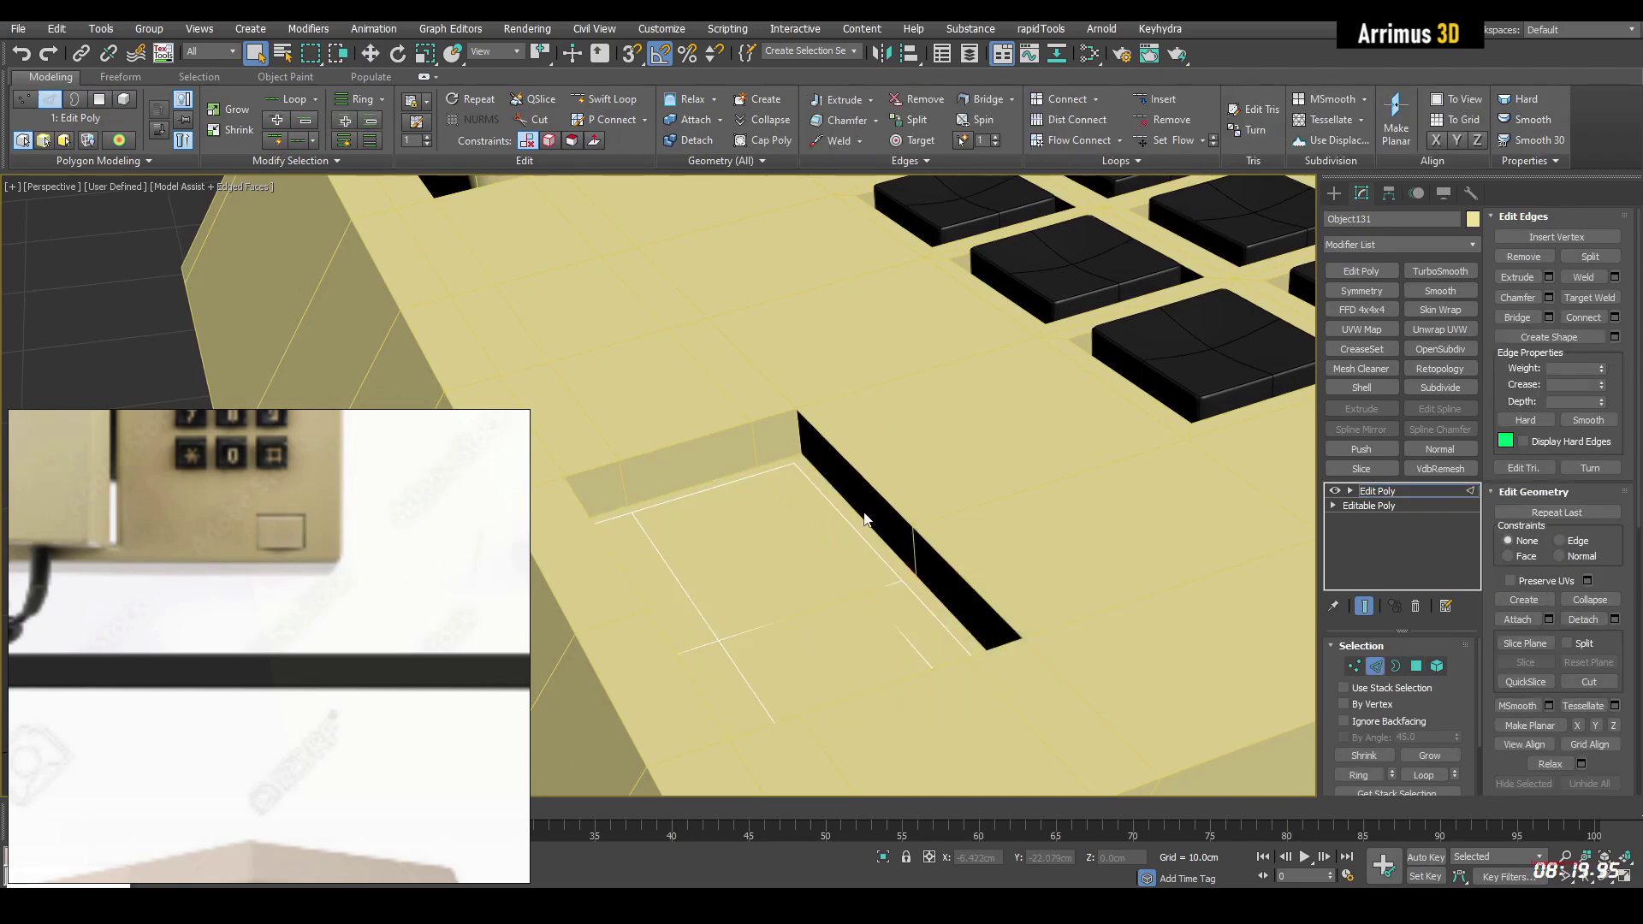
key(2)
click(1361, 387)
alt+middle_drag(1009, 462, 1078, 516)
drag(1454, 690, 1452, 670)
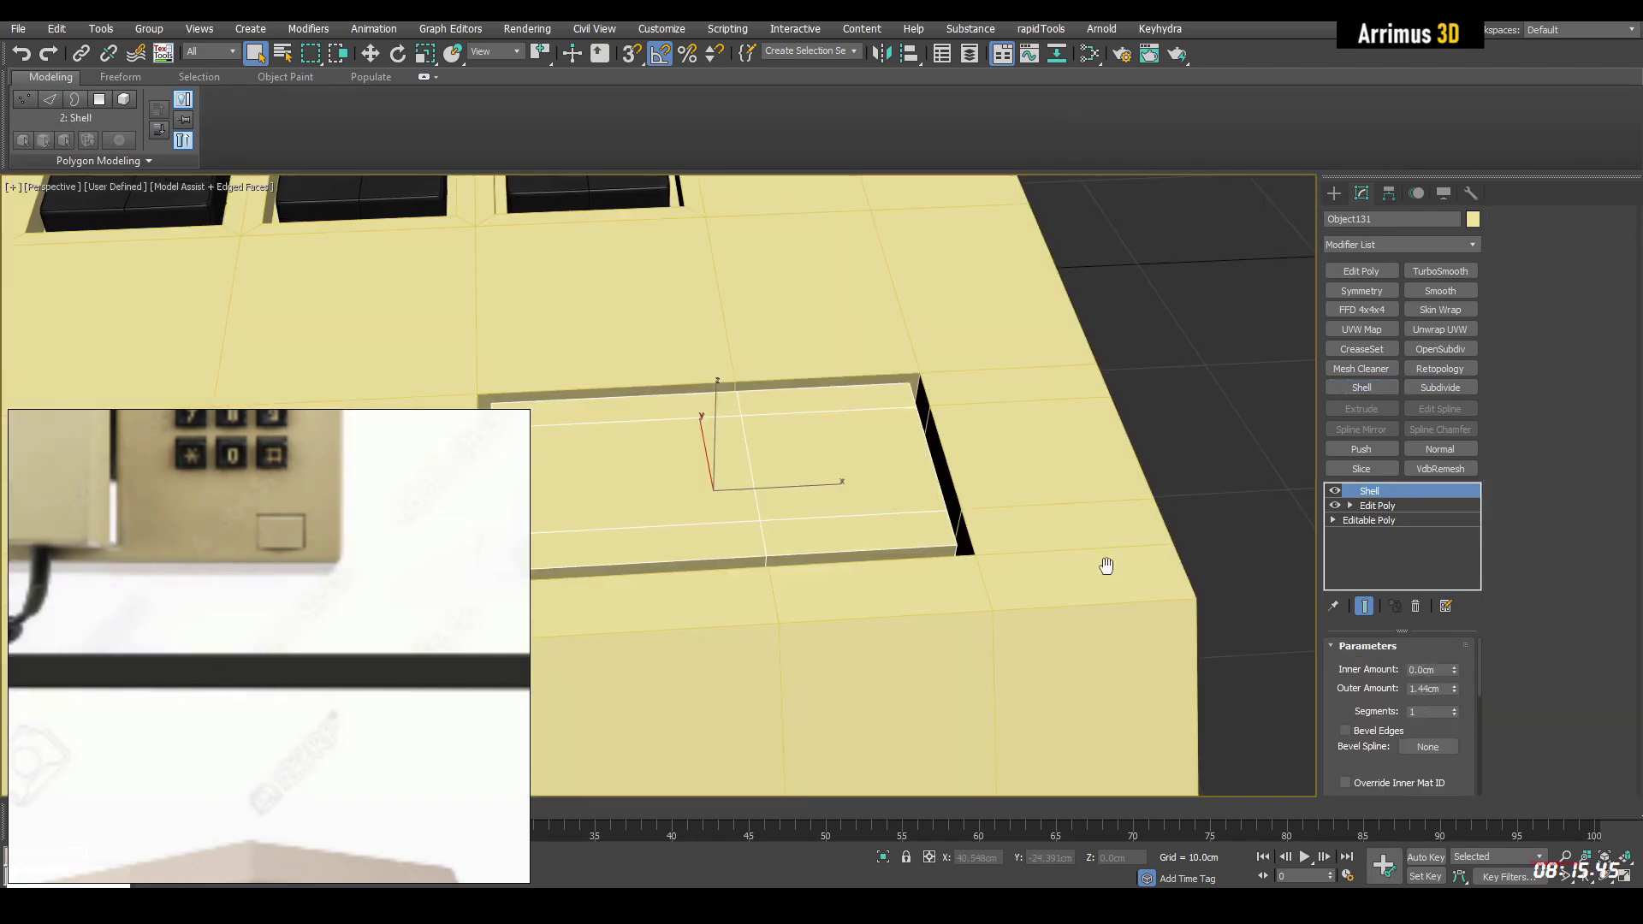
Step: Add an Edit Poly modifier to the panel and remove the edge loop crossing its middle
key(2)
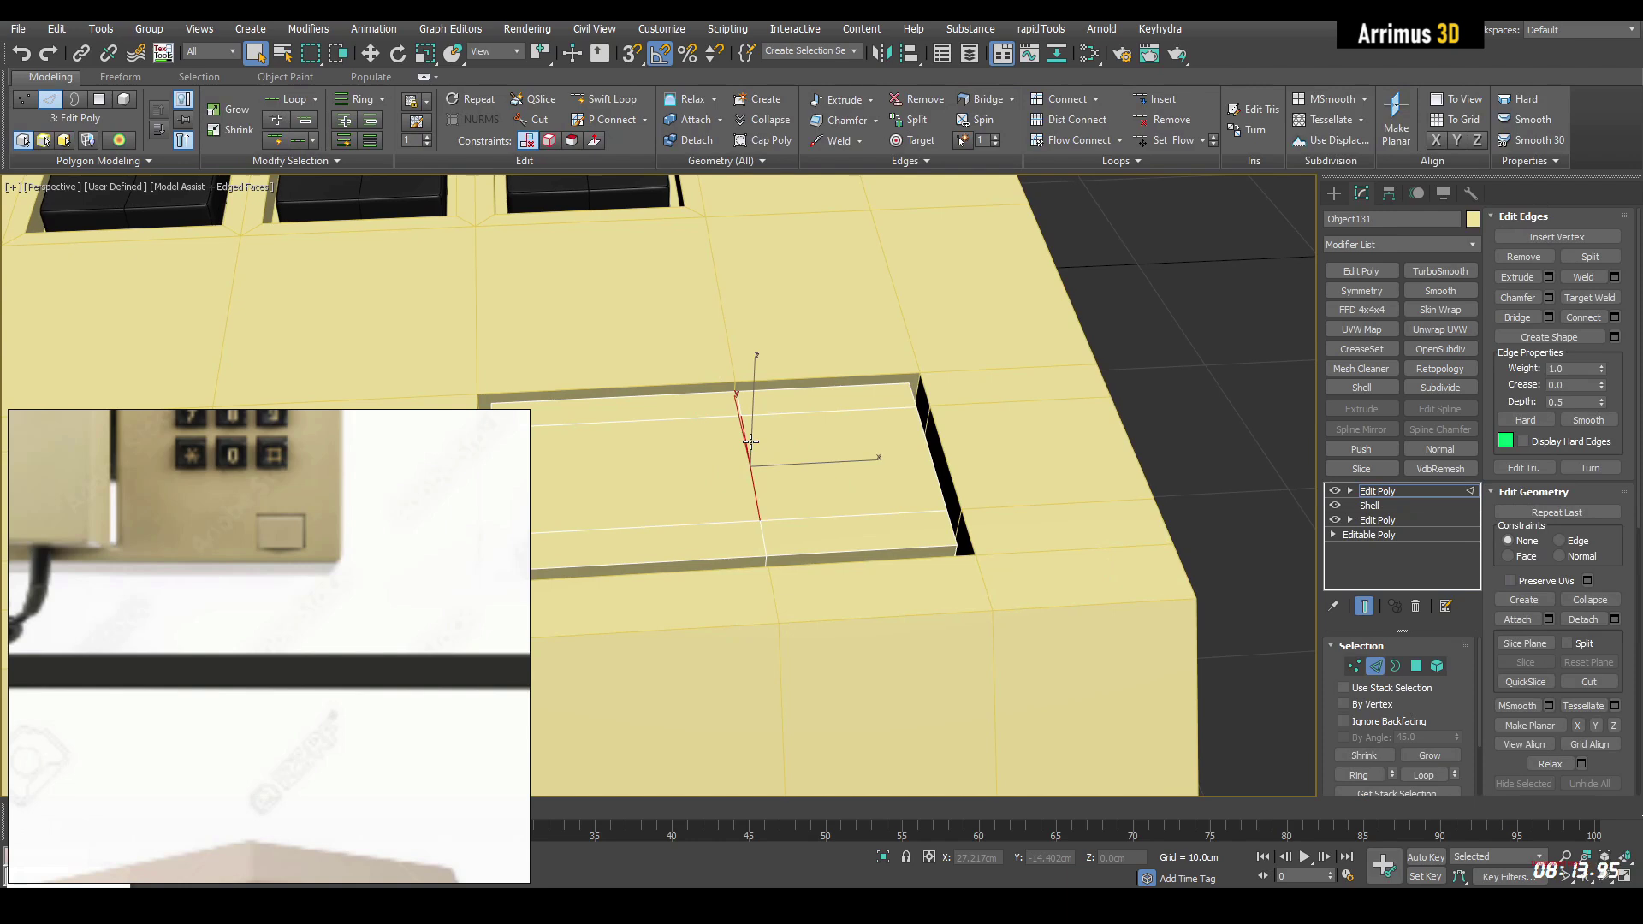
double_click(750, 441)
key(ctrl+BackSpace)
Step: Check the rectangular button in the reference photo, and raise the panel's top polygons slightly above the body along the working pivot's Z axis
middle_drag(758, 441, 832, 470)
scroll(439, 573, down, 4)
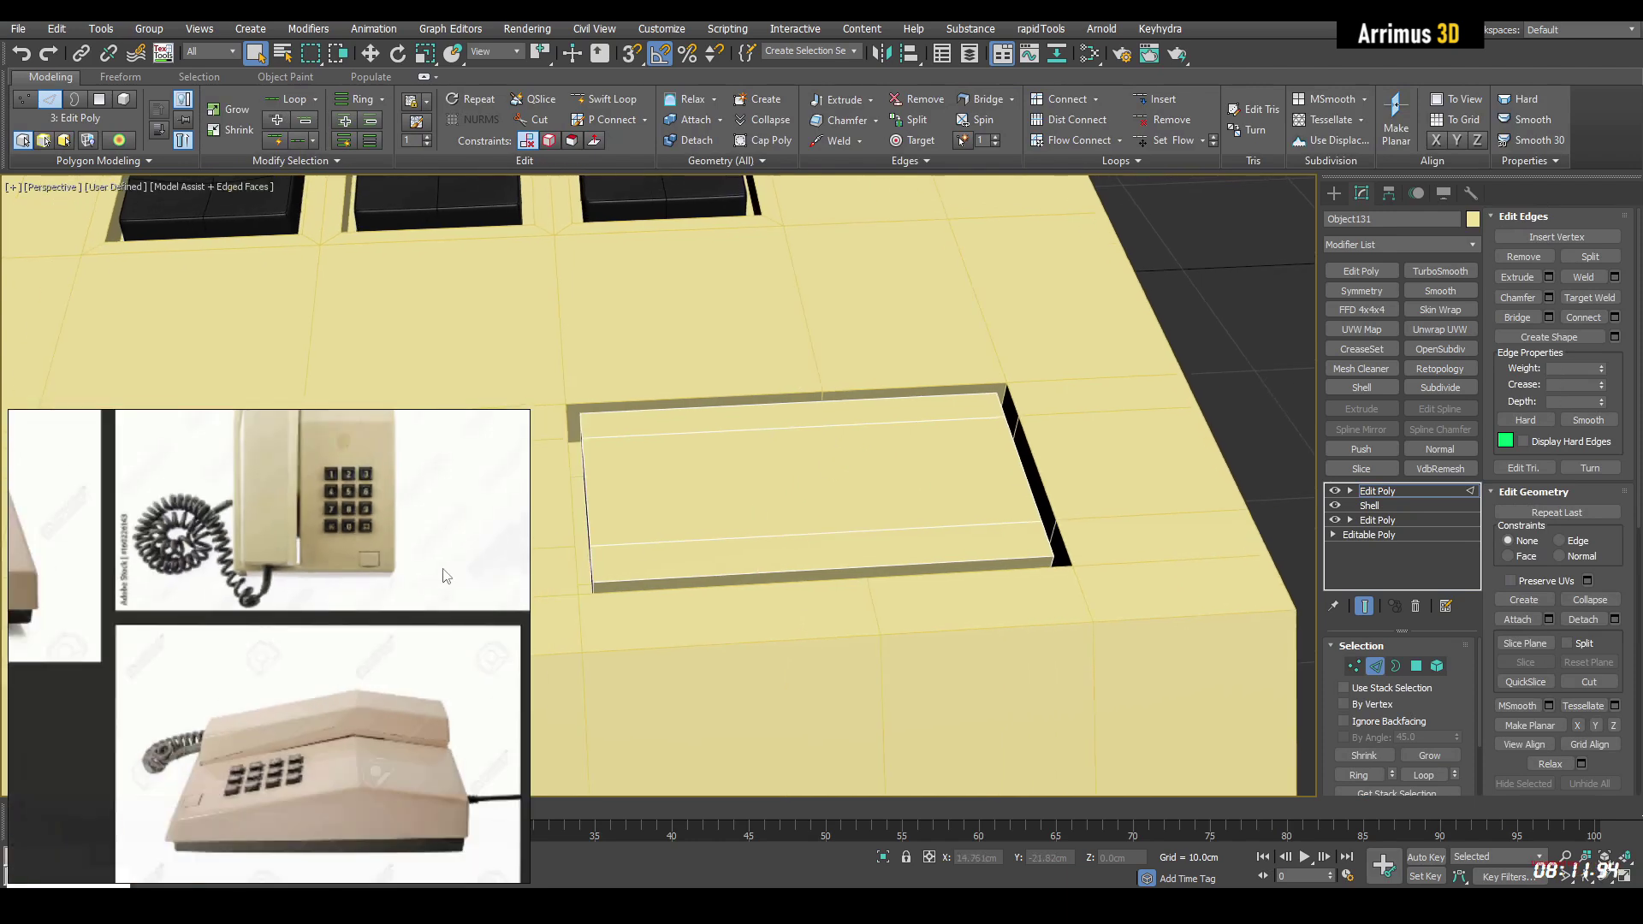
scroll(443, 574, down, 4)
scroll(300, 599, up, 4)
scroll(289, 512, up, 7)
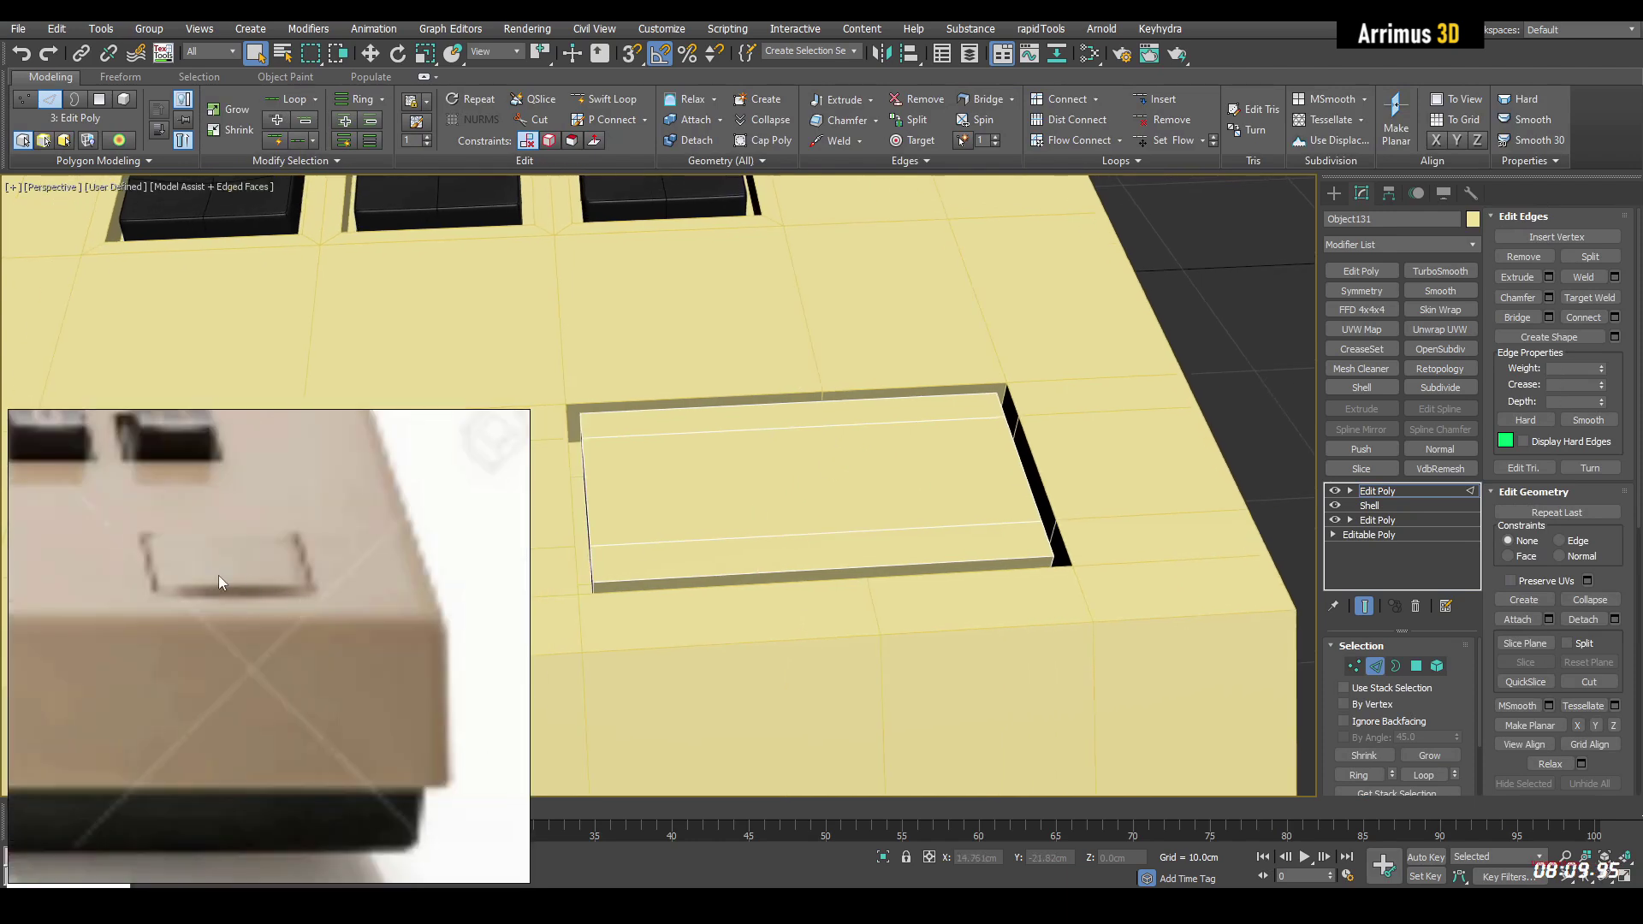
middle_drag(719, 558, 722, 598)
key(4)
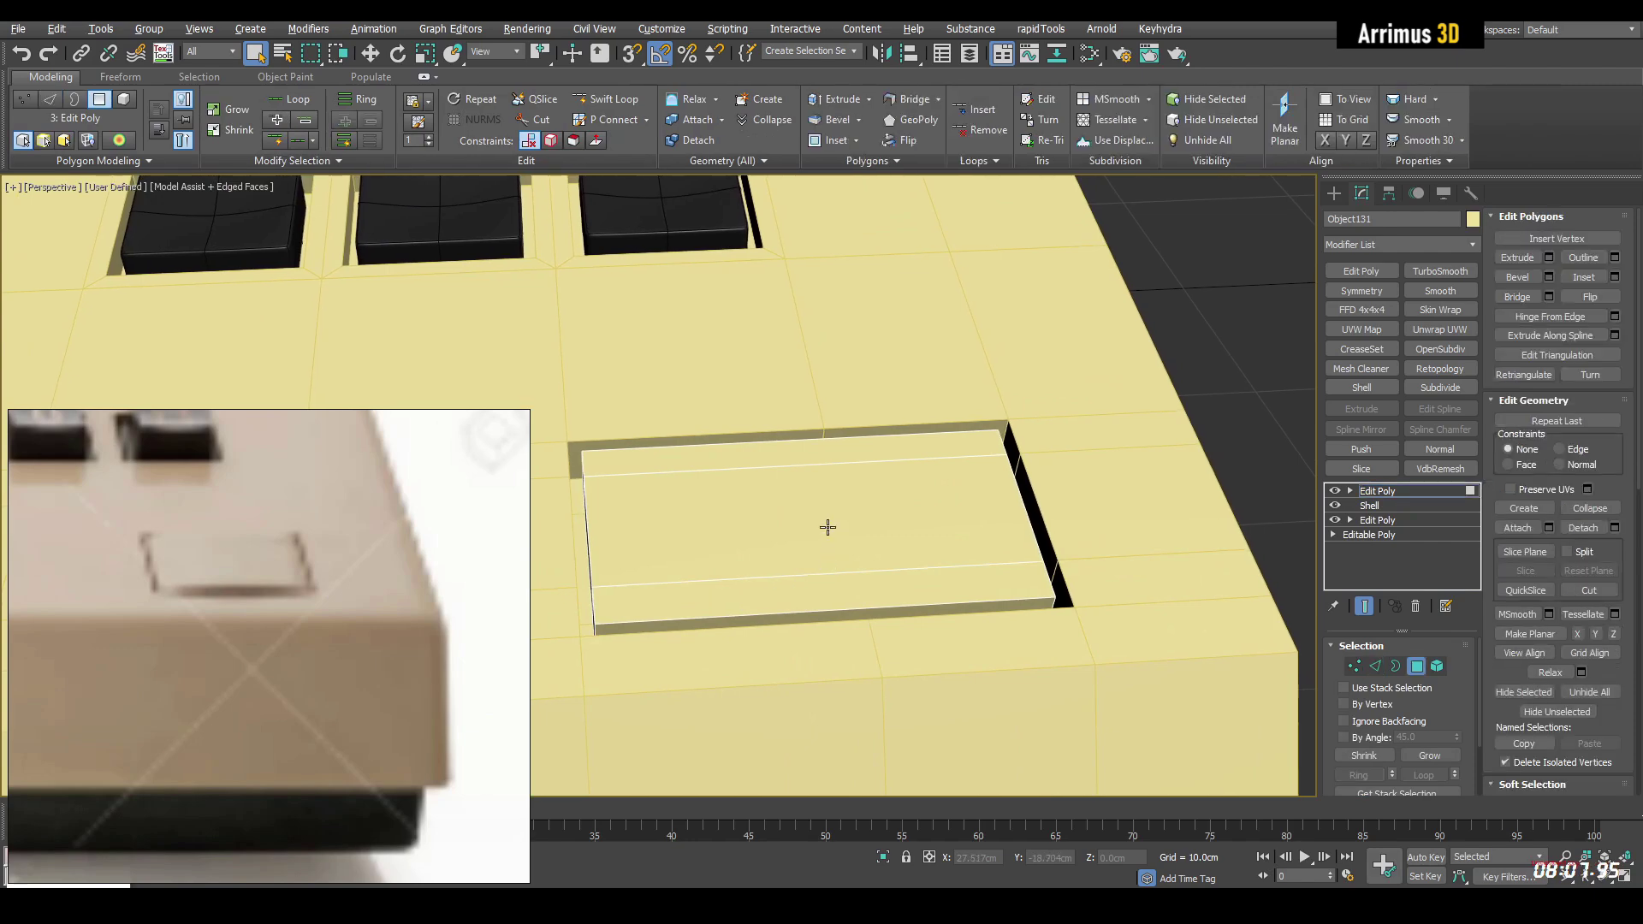
click(871, 519)
middle_drag(881, 518, 815, 520)
key(w)
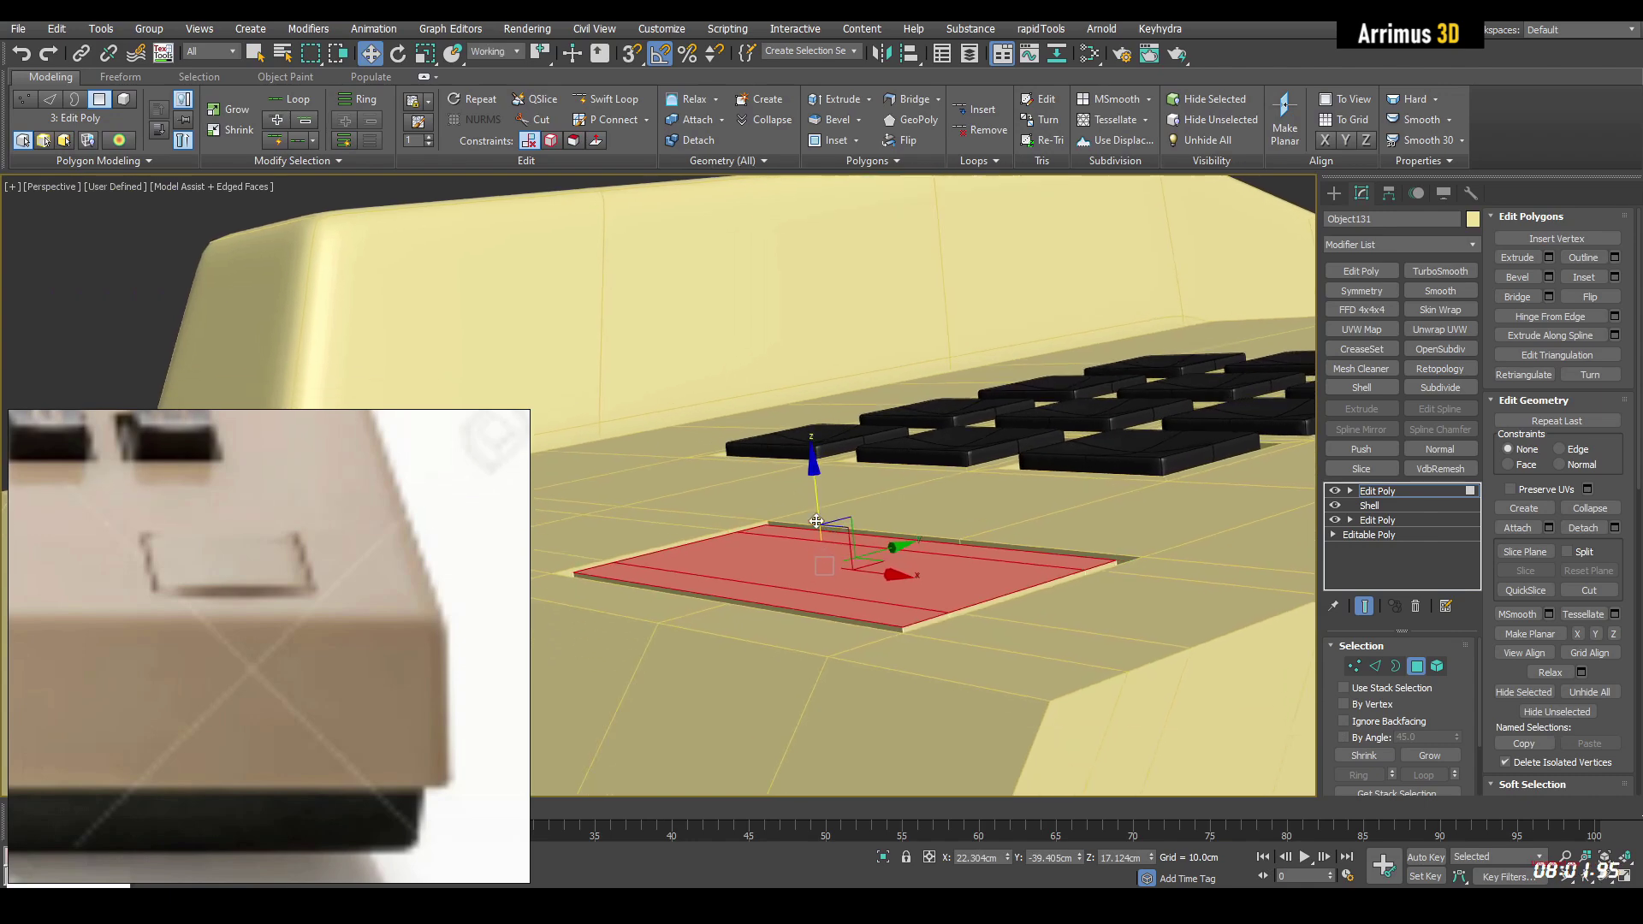
drag(815, 513, 814, 489)
Step: Connect the ring of lengthwise edges on the panel with 3 segments
alt+middle_drag(818, 491, 887, 505)
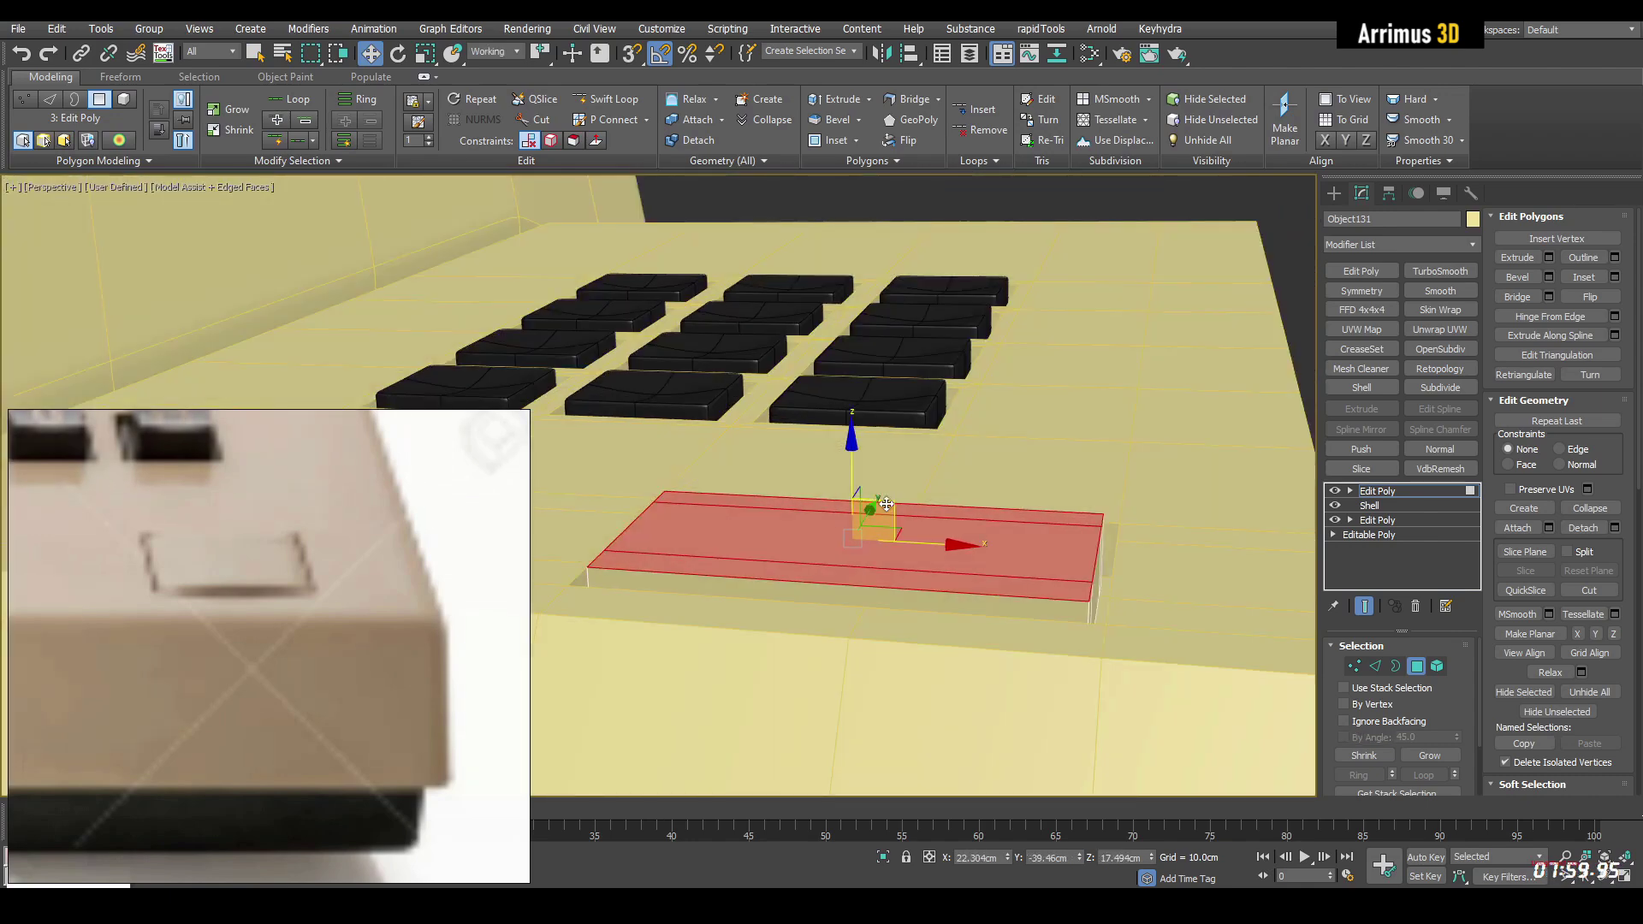
key(2)
key(q)
click(903, 519)
key(alt+r)
key(ctrl+shift+e)
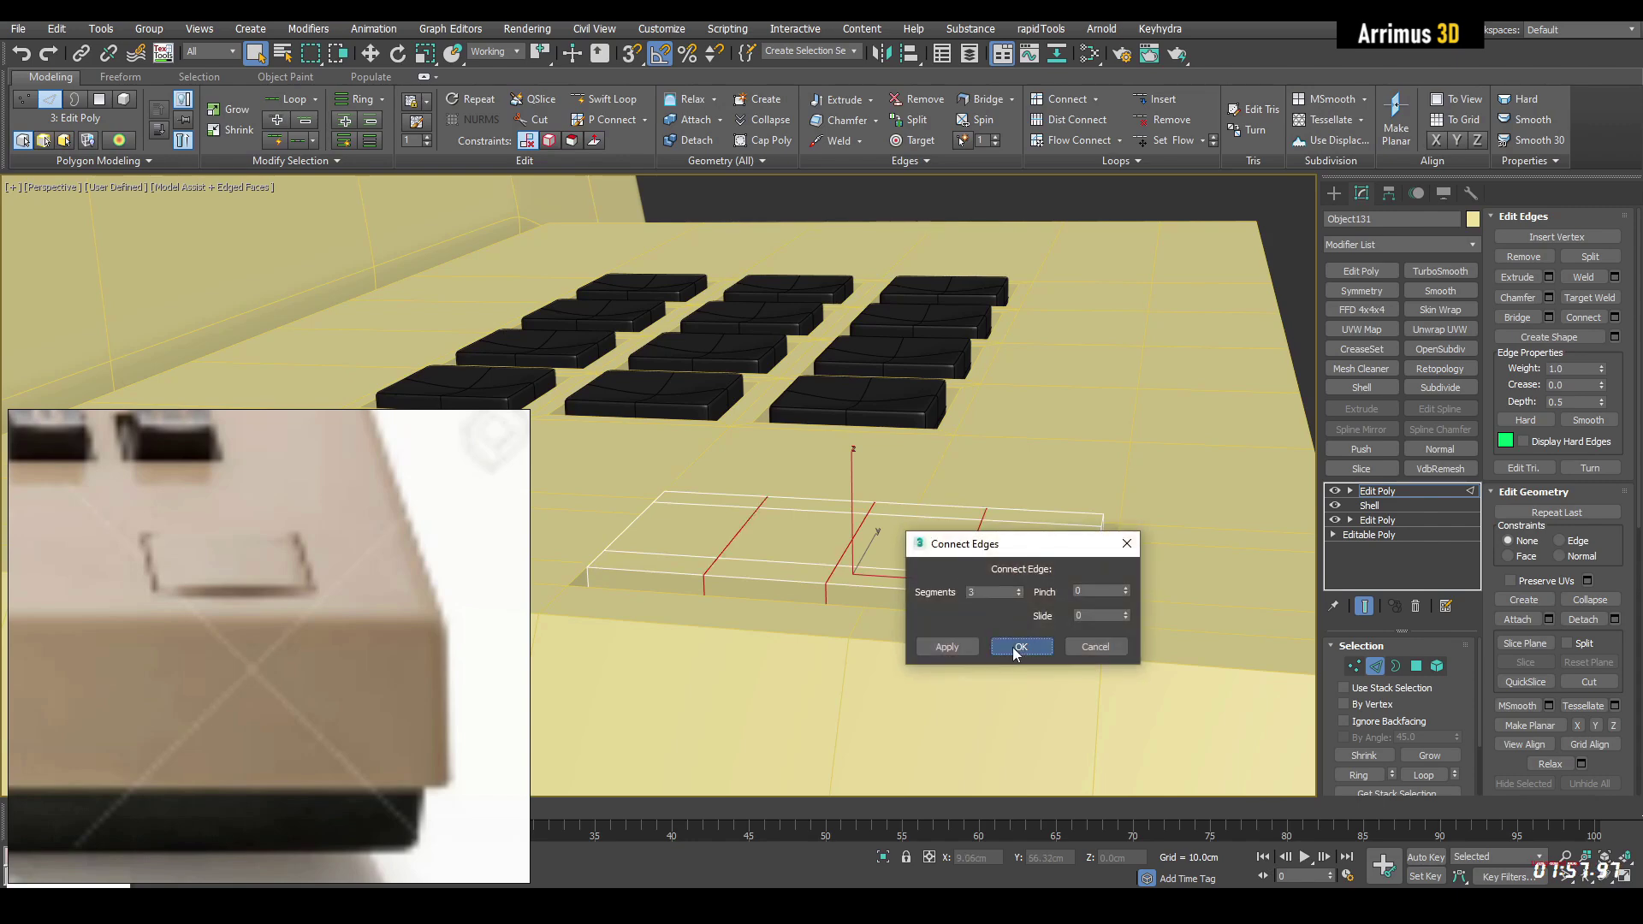
click(1020, 647)
Step: Select the middle polygons on the panel's top face and raise them slightly to give the button a domed profile
key(4)
click(913, 513)
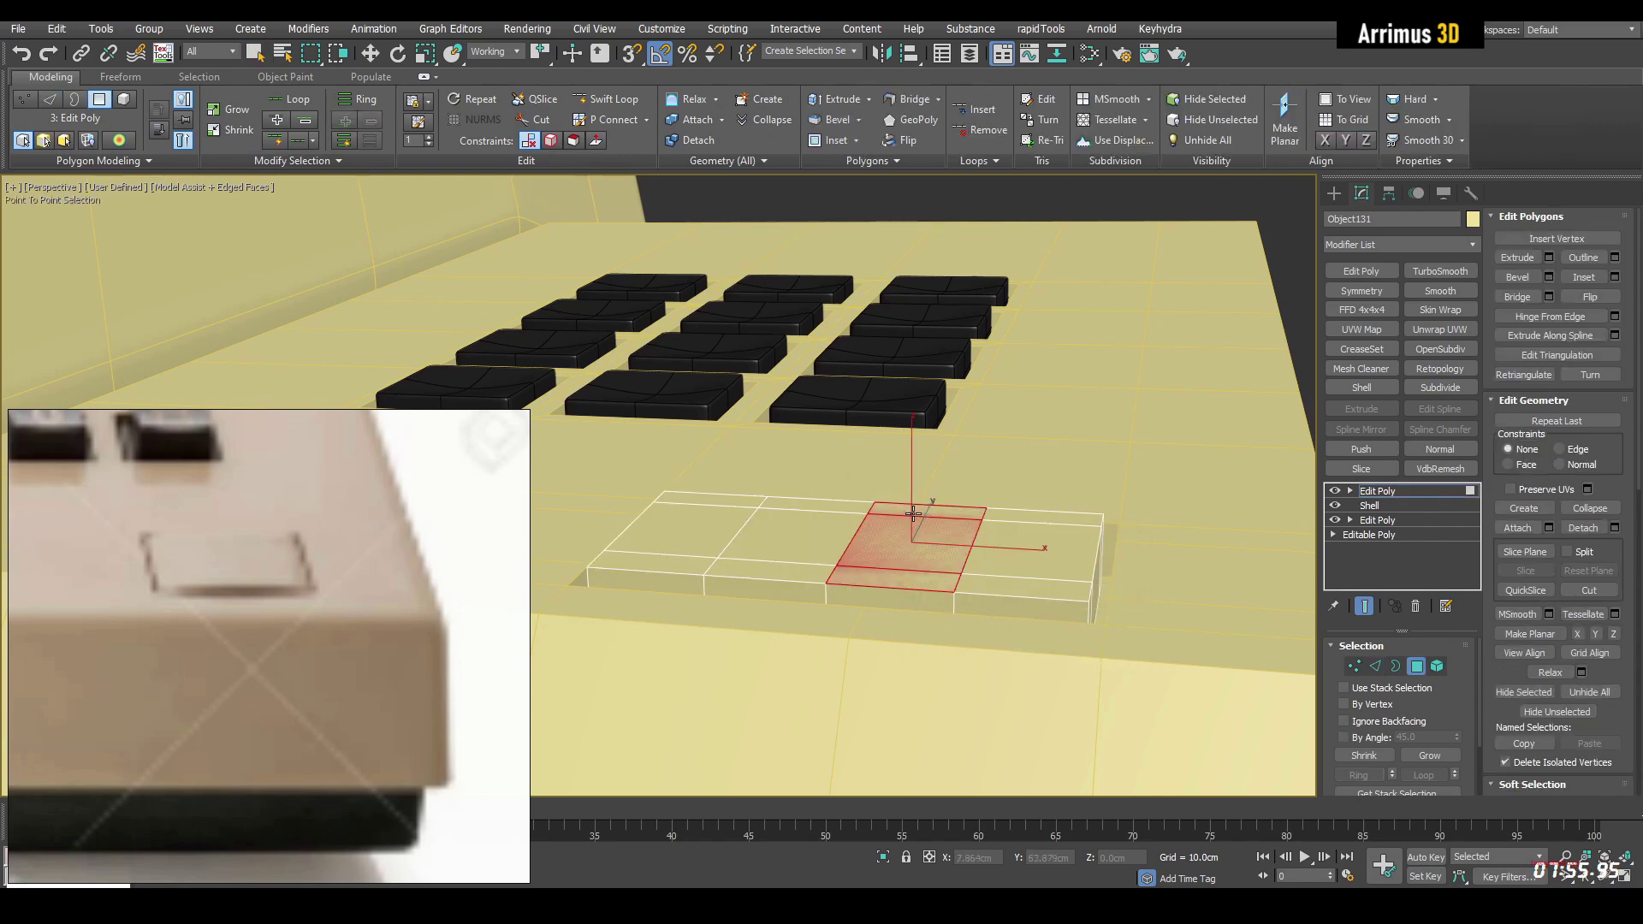
ctrl+click(774, 537)
key(w)
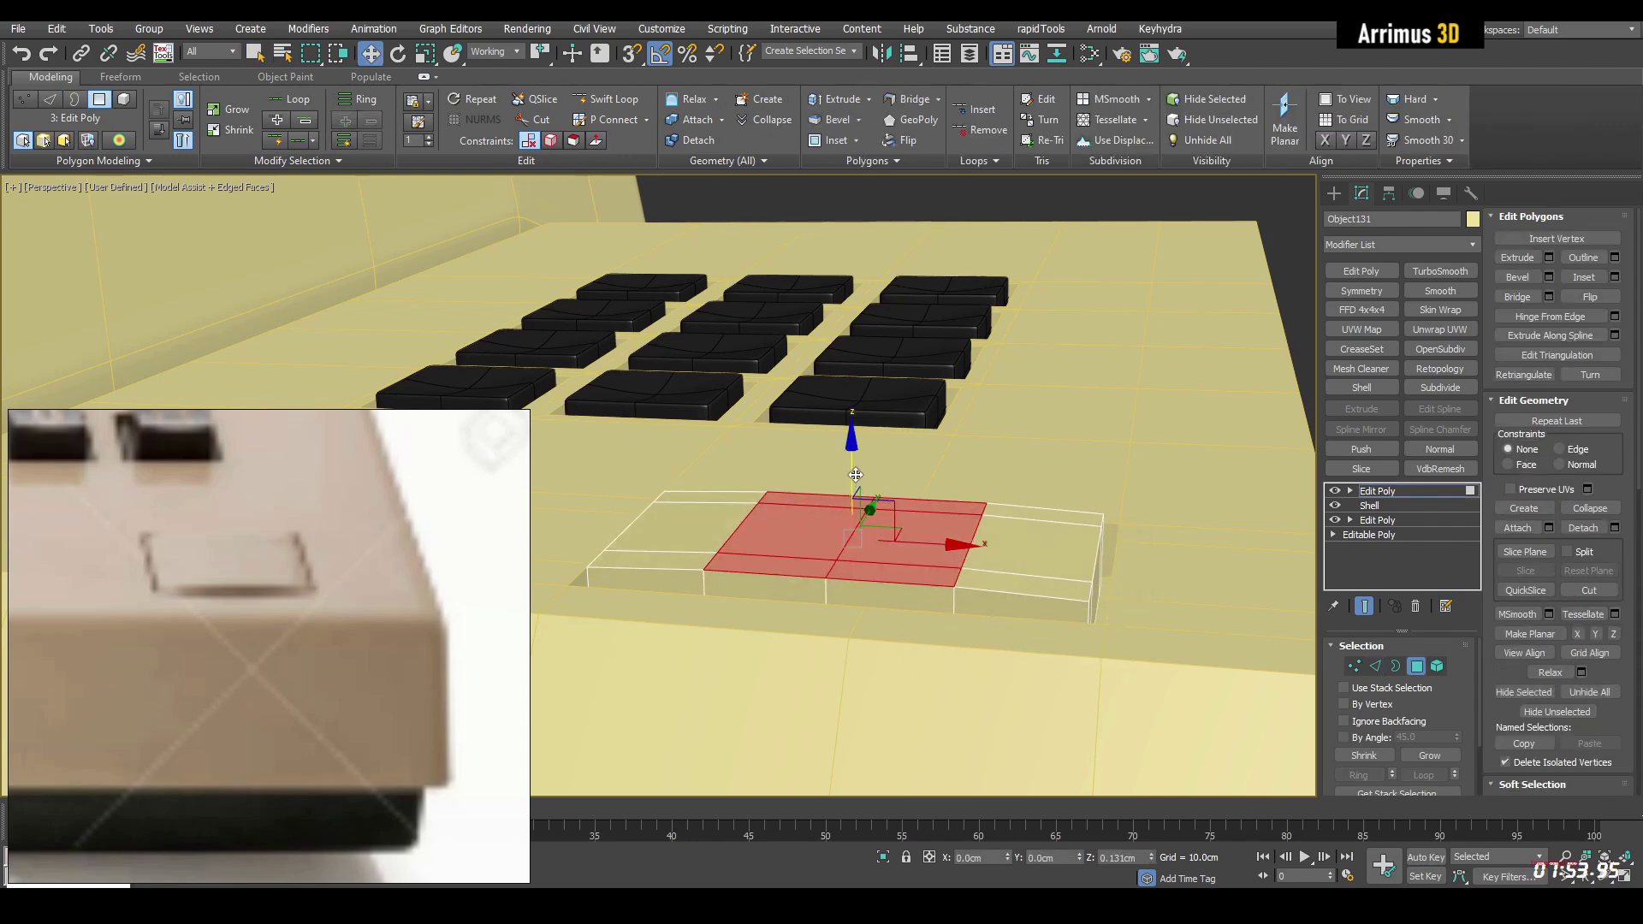
drag(856, 474, 859, 464)
key(2)
key(q)
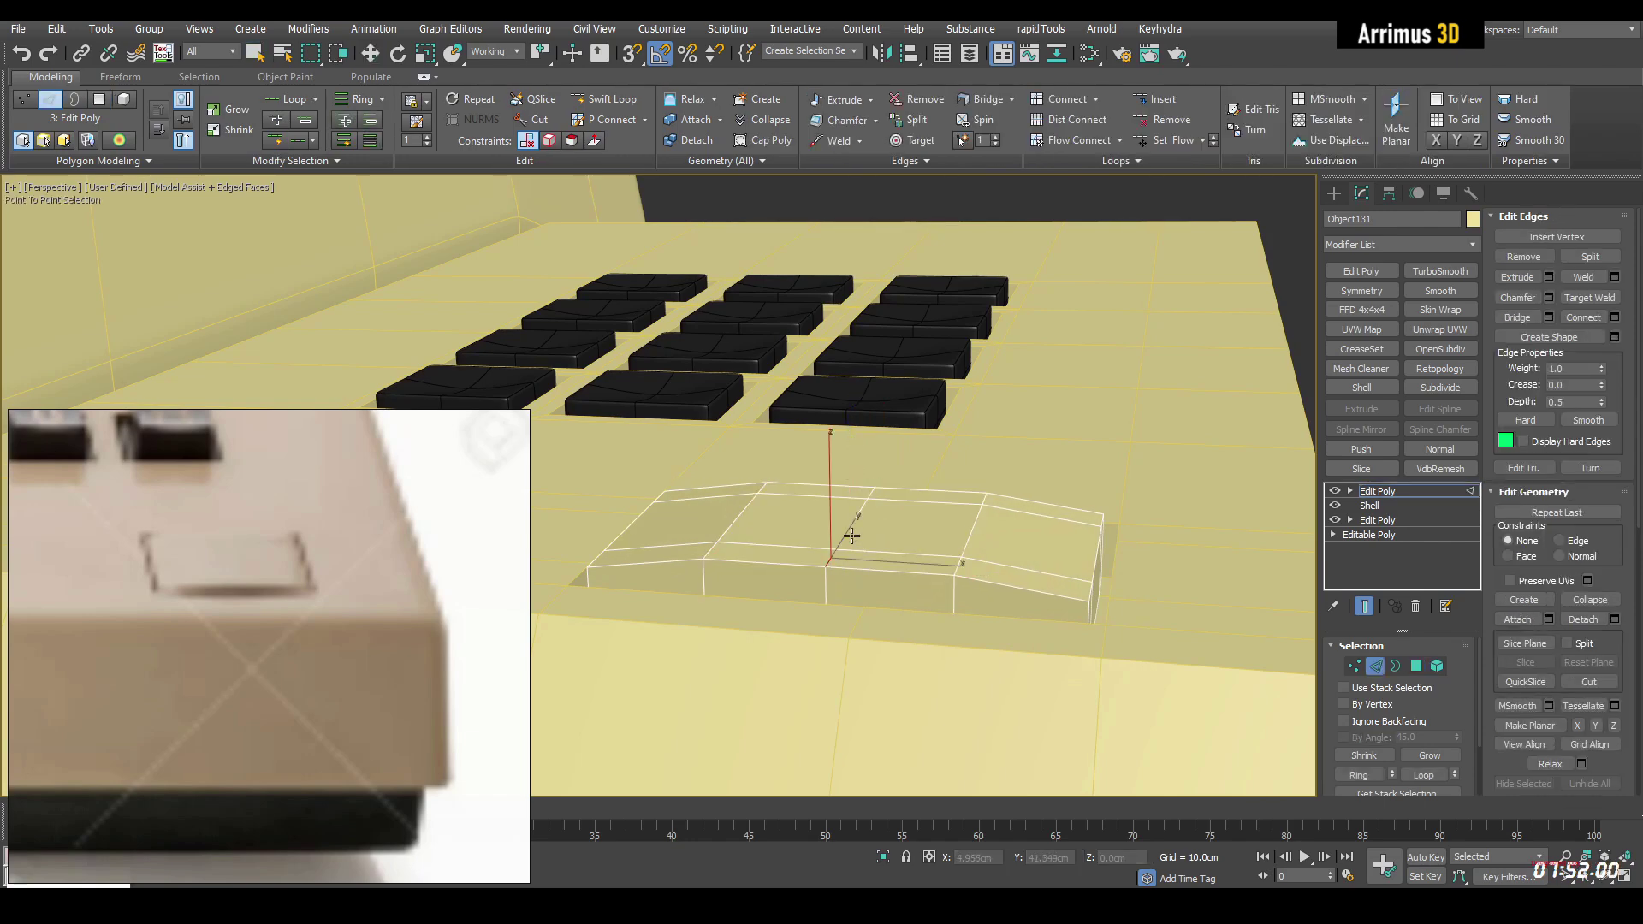
Step: Scale the rectangular button's vertices slightly along the X axis to fit its recess in the body
key(w)
scroll(882, 475, up, 2)
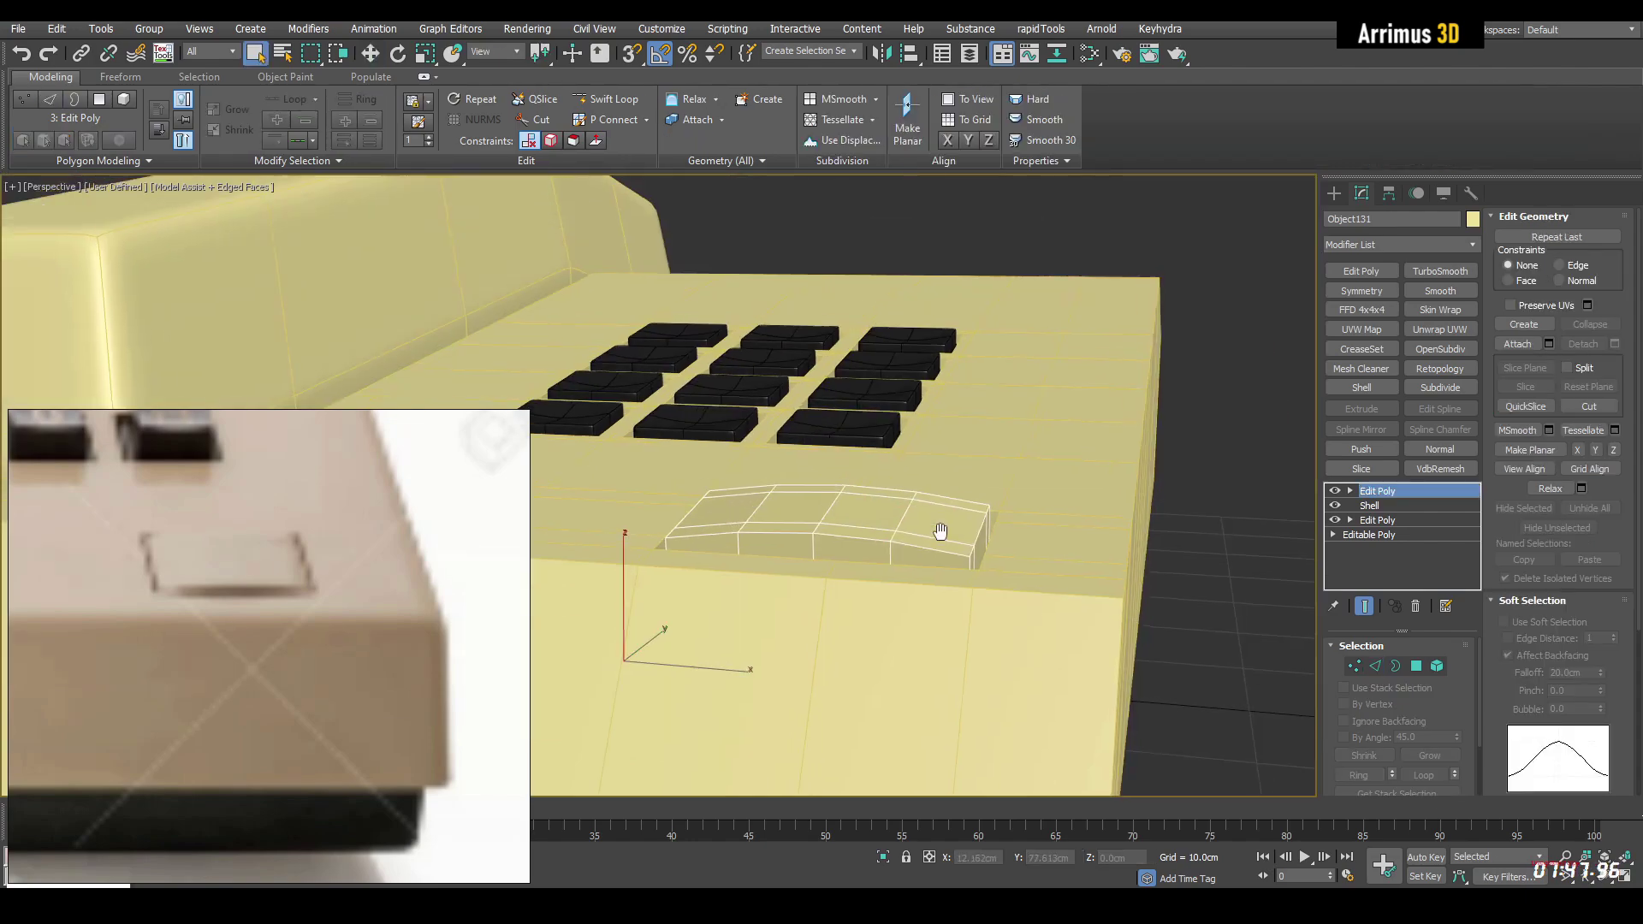
scroll(940, 532, down, 4)
alt+middle_drag(940, 532, 968, 565)
scroll(964, 554, up, 4)
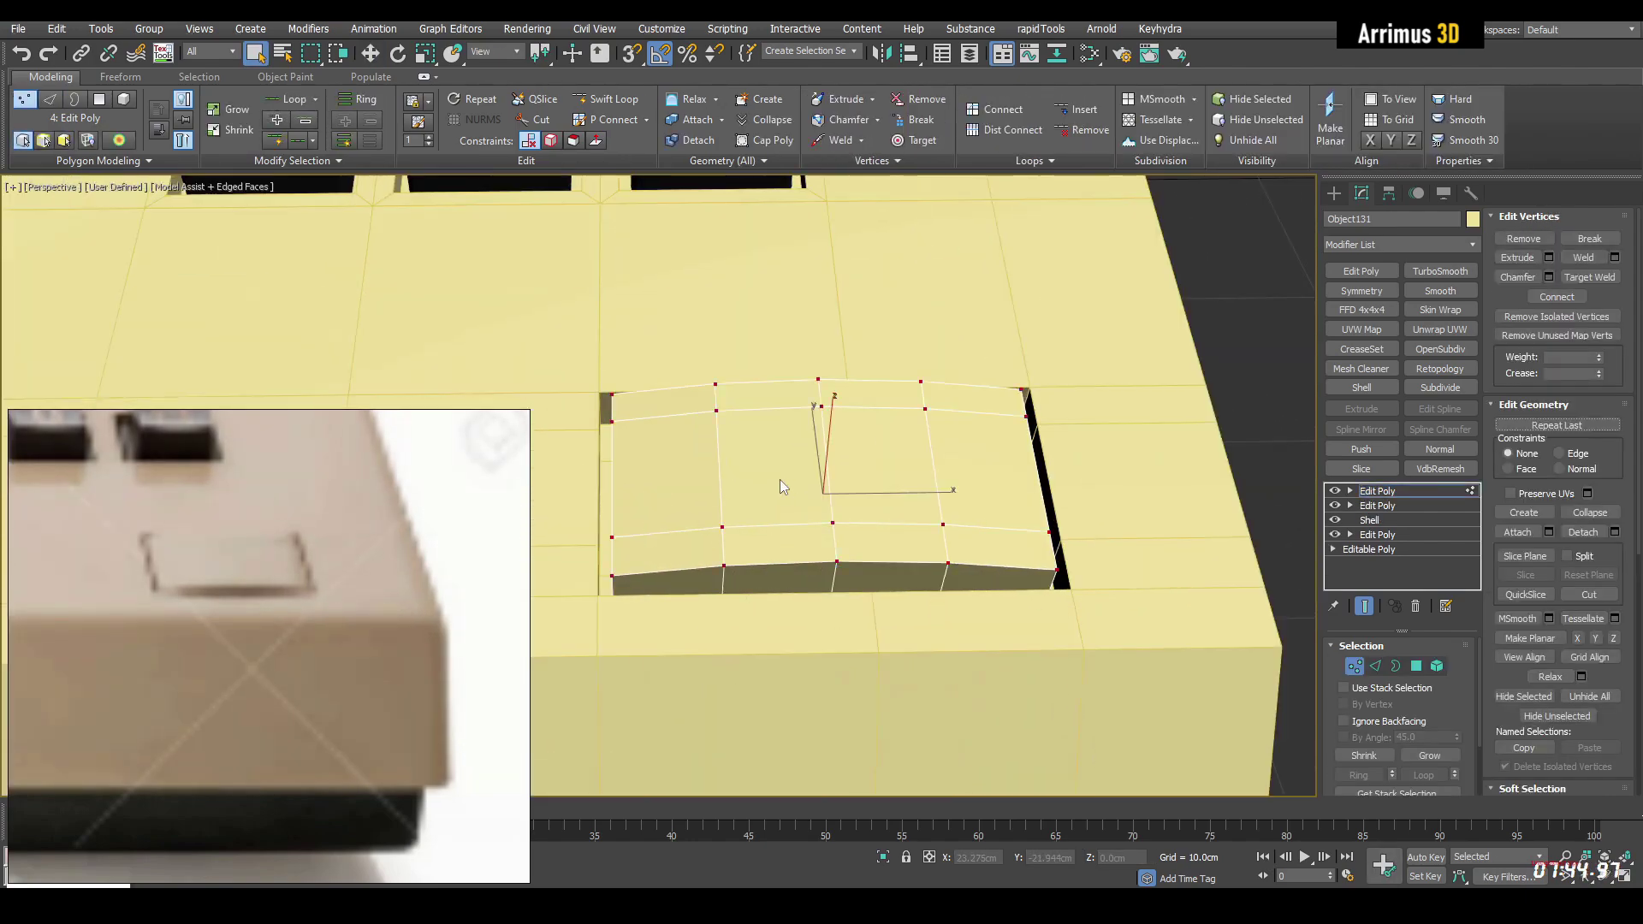
key(r)
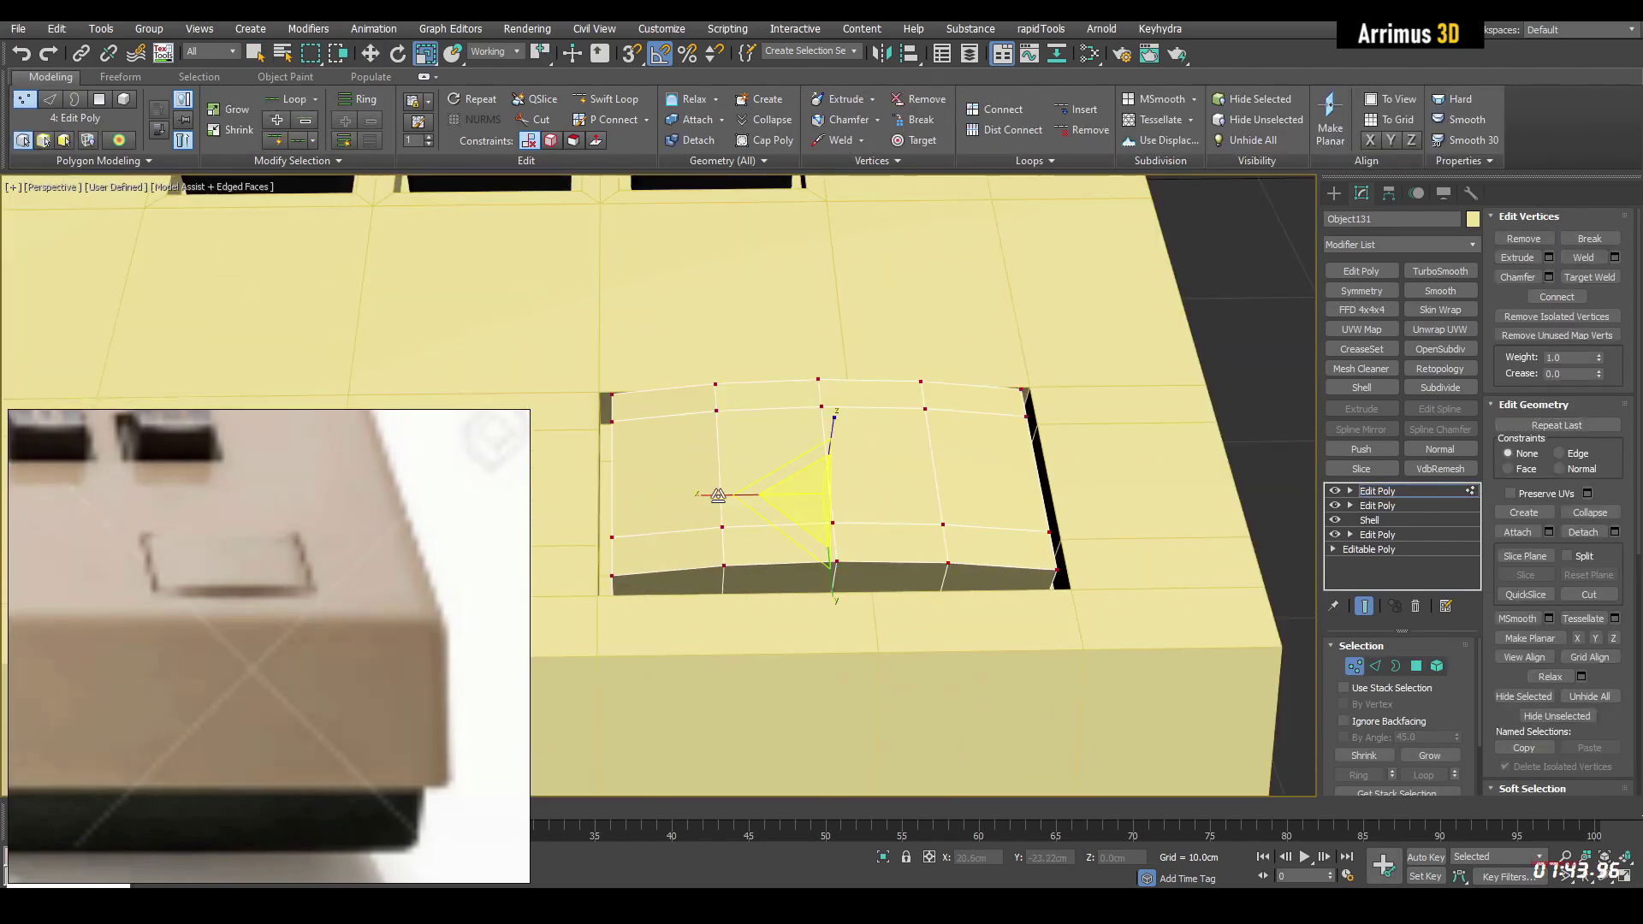
drag(718, 496, 712, 488)
scroll(655, 476, down, 3)
alt+middle_drag(793, 512, 693, 532)
drag(658, 606, 654, 605)
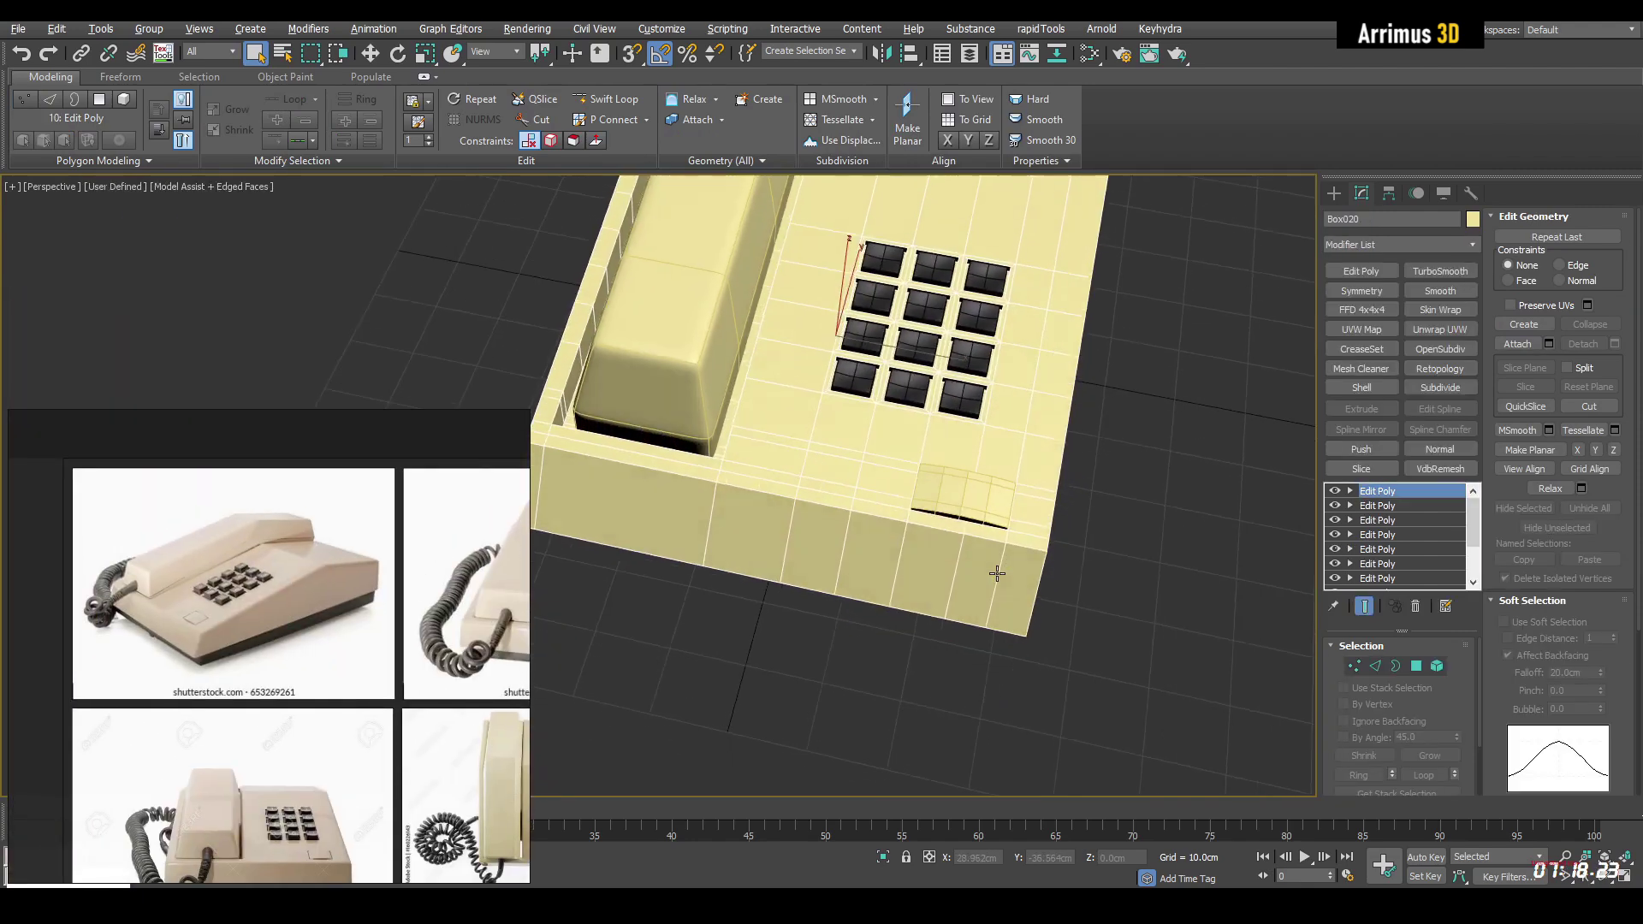
Step: Connect the ring of edges crossing the body's front rim below the handset to add supporting loops
alt+middle_drag(991, 569, 794, 514)
key(2)
click(790, 515)
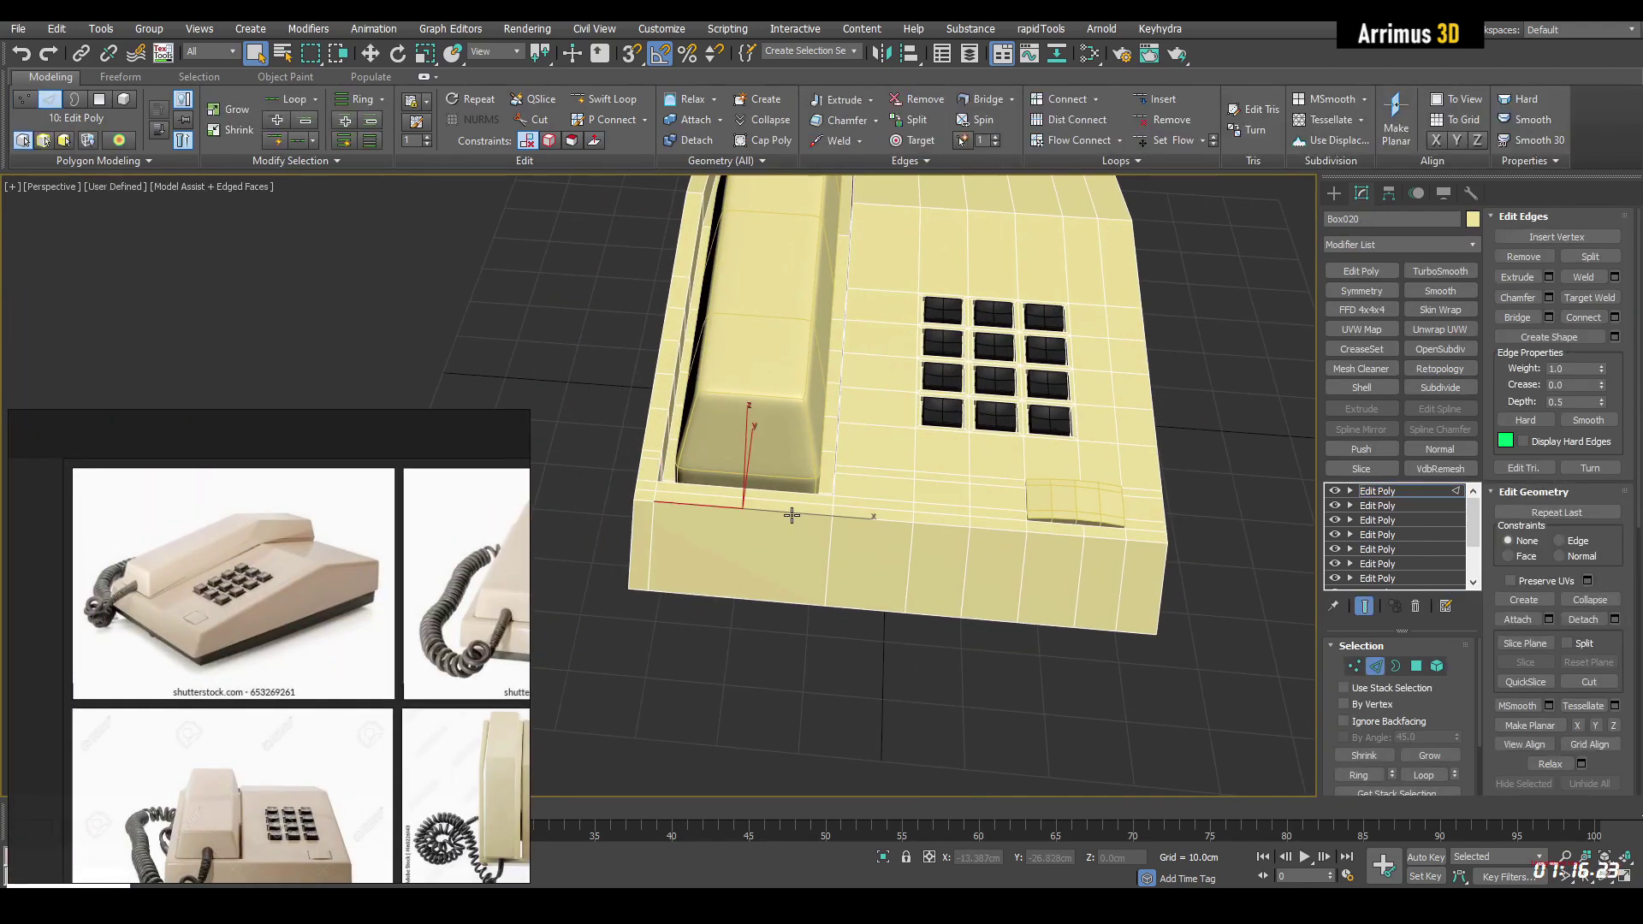
key(alt+r)
key(ctrl+shift+e)
click(1023, 647)
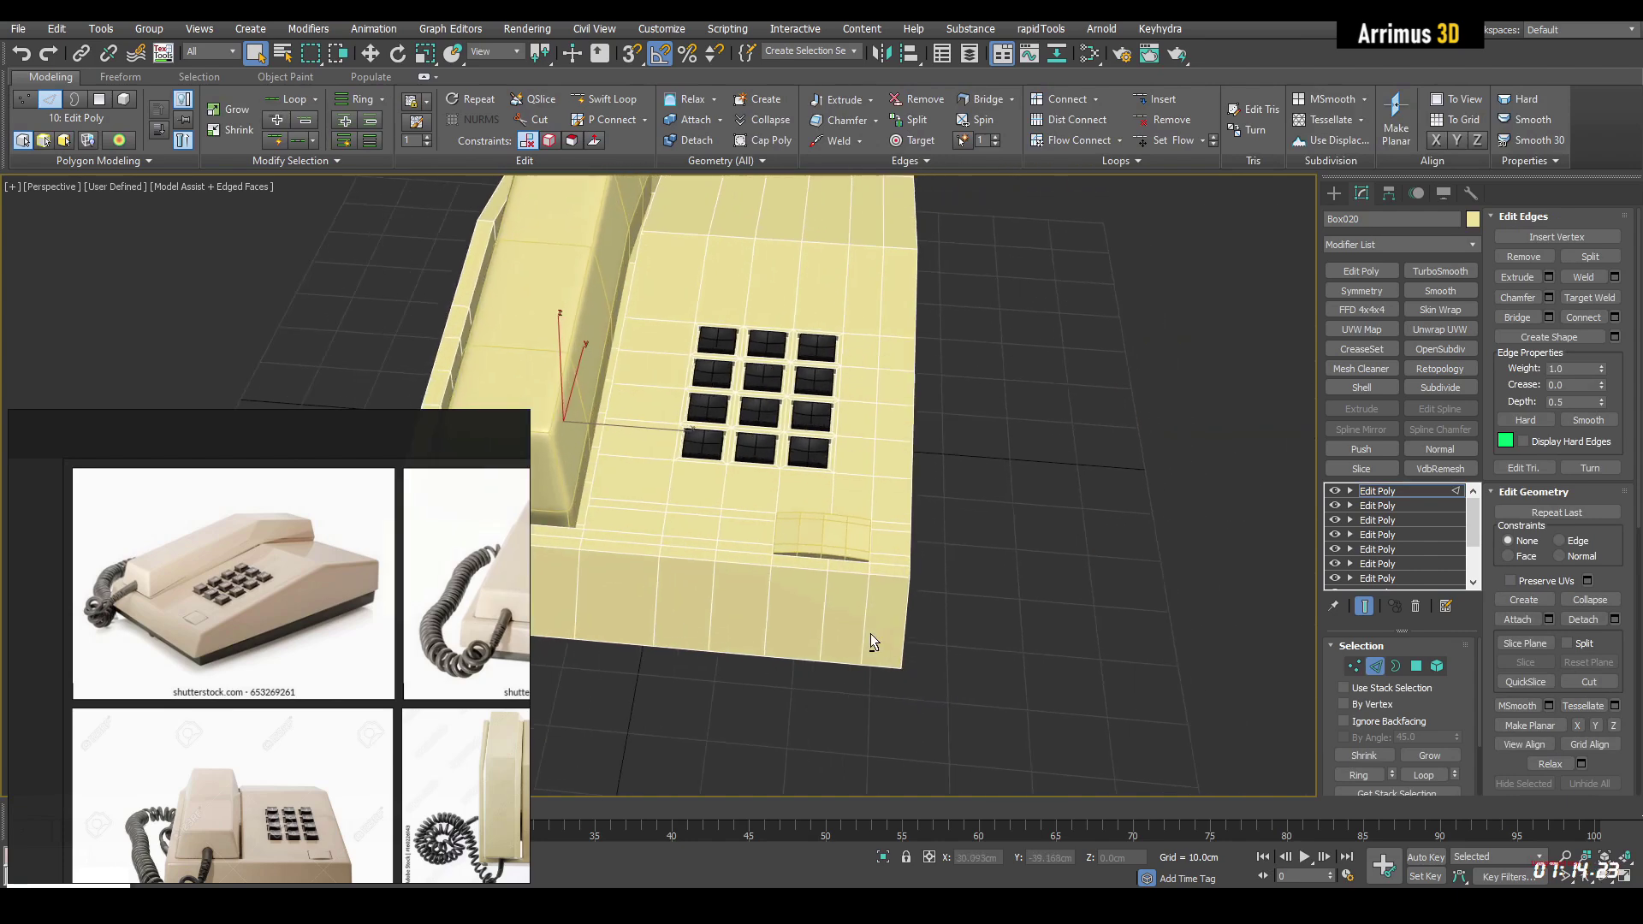
Step: Add horizontal edge loops near the upper and lower rims of the body's side walls with Swift Loop
alt+middle_drag(870, 642, 1133, 495)
drag(1140, 465, 1146, 417)
double_click(1147, 457)
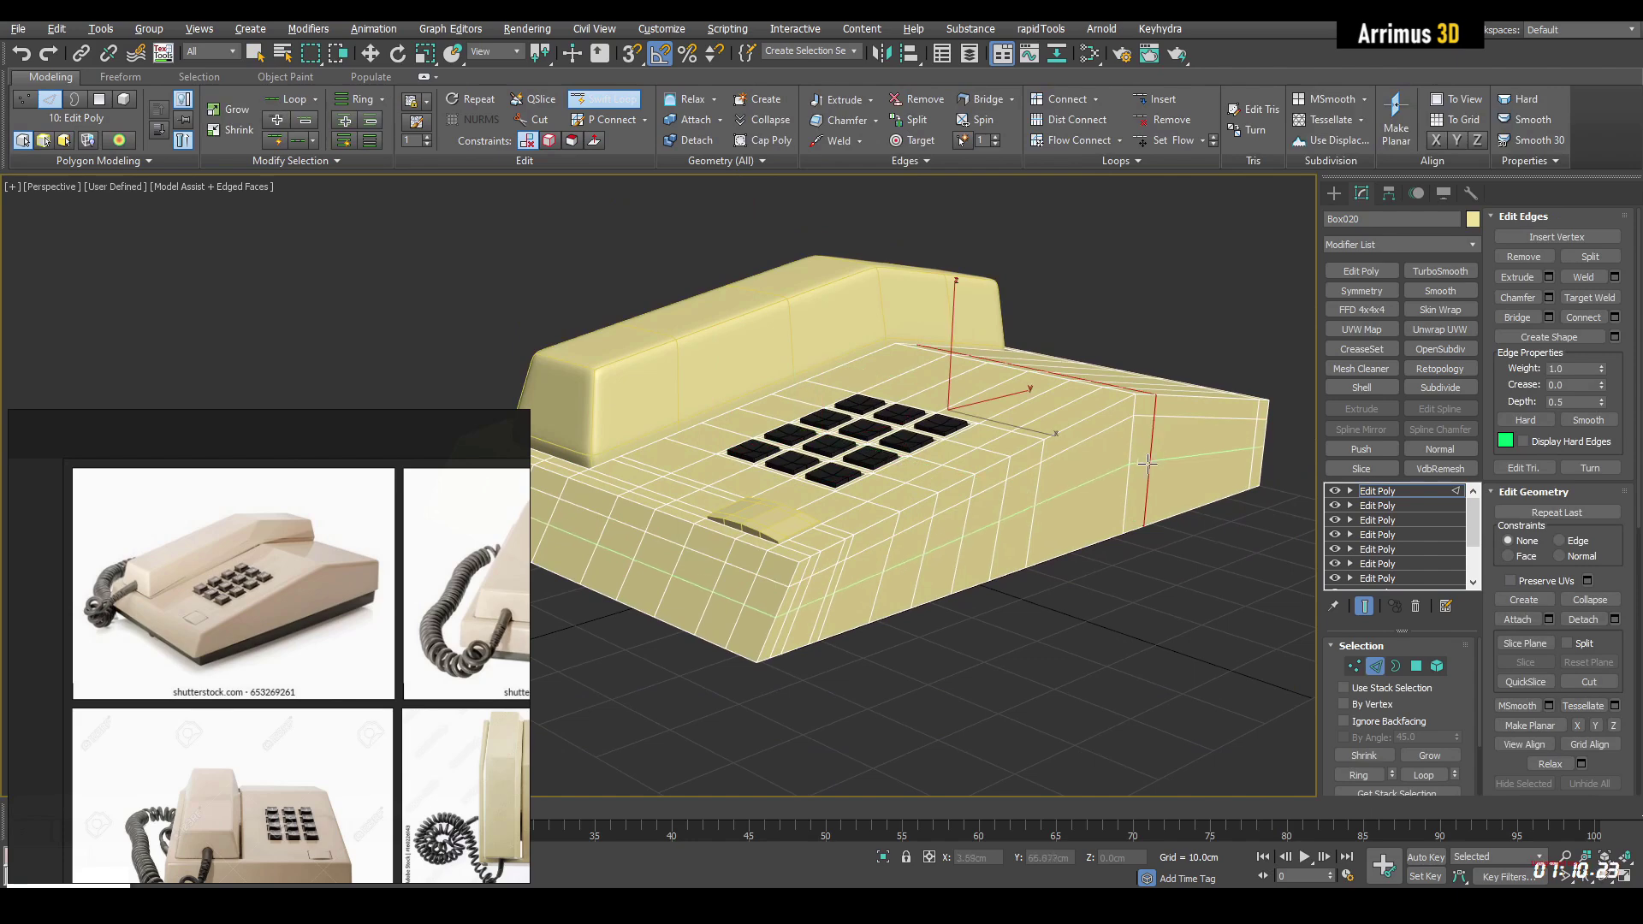
right_click(1173, 445)
key(ctrl+z)
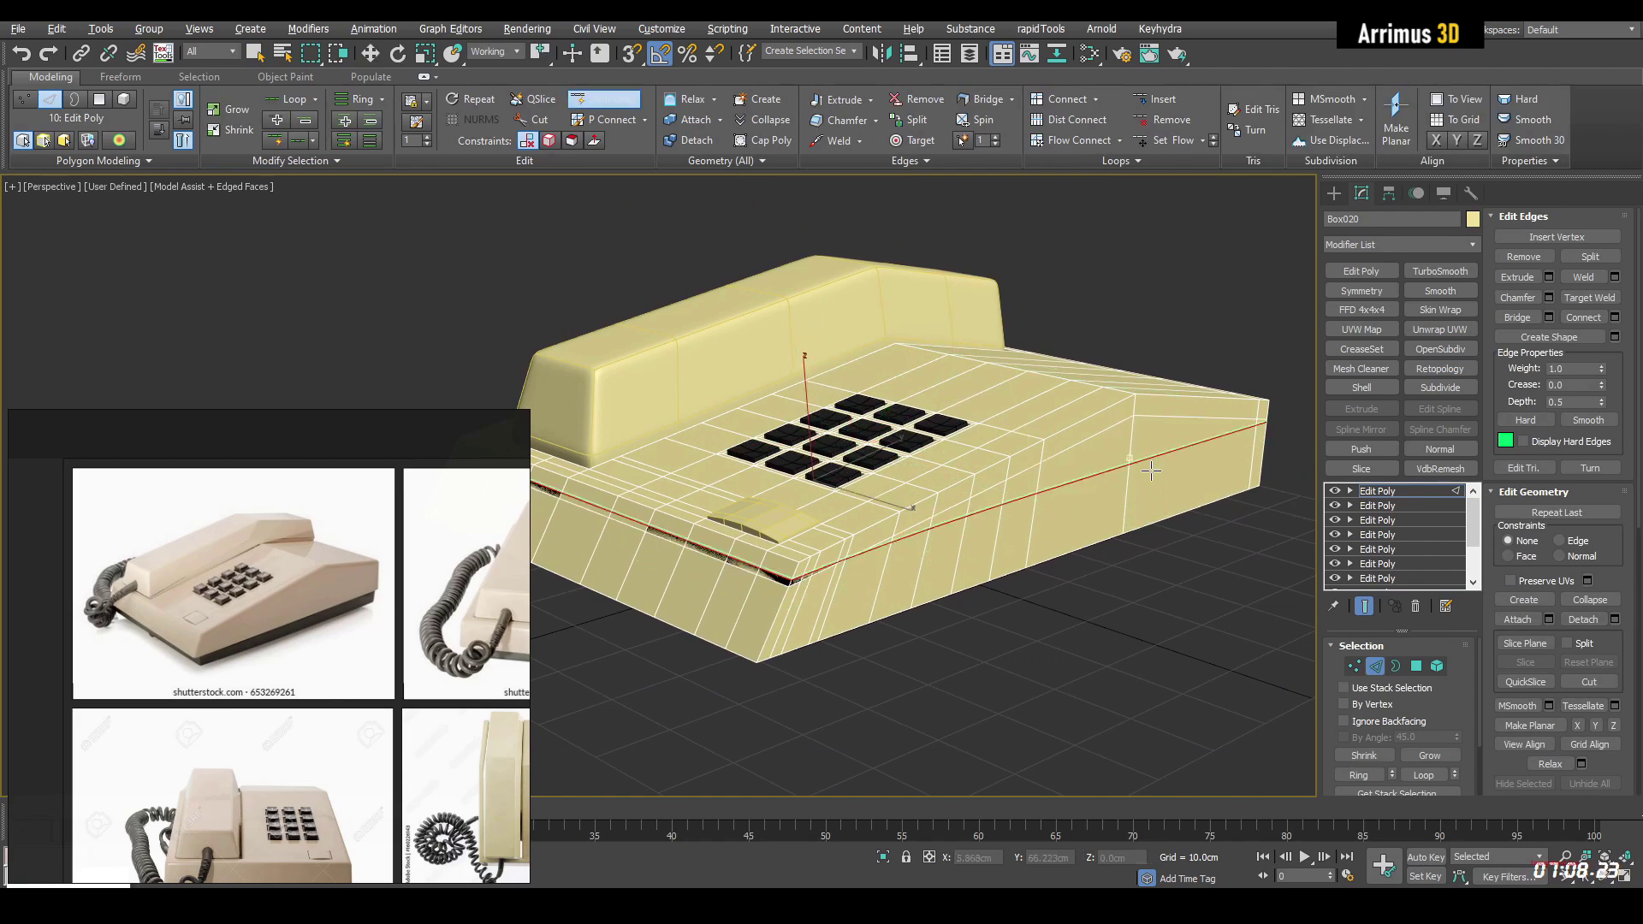
double_click(1129, 506)
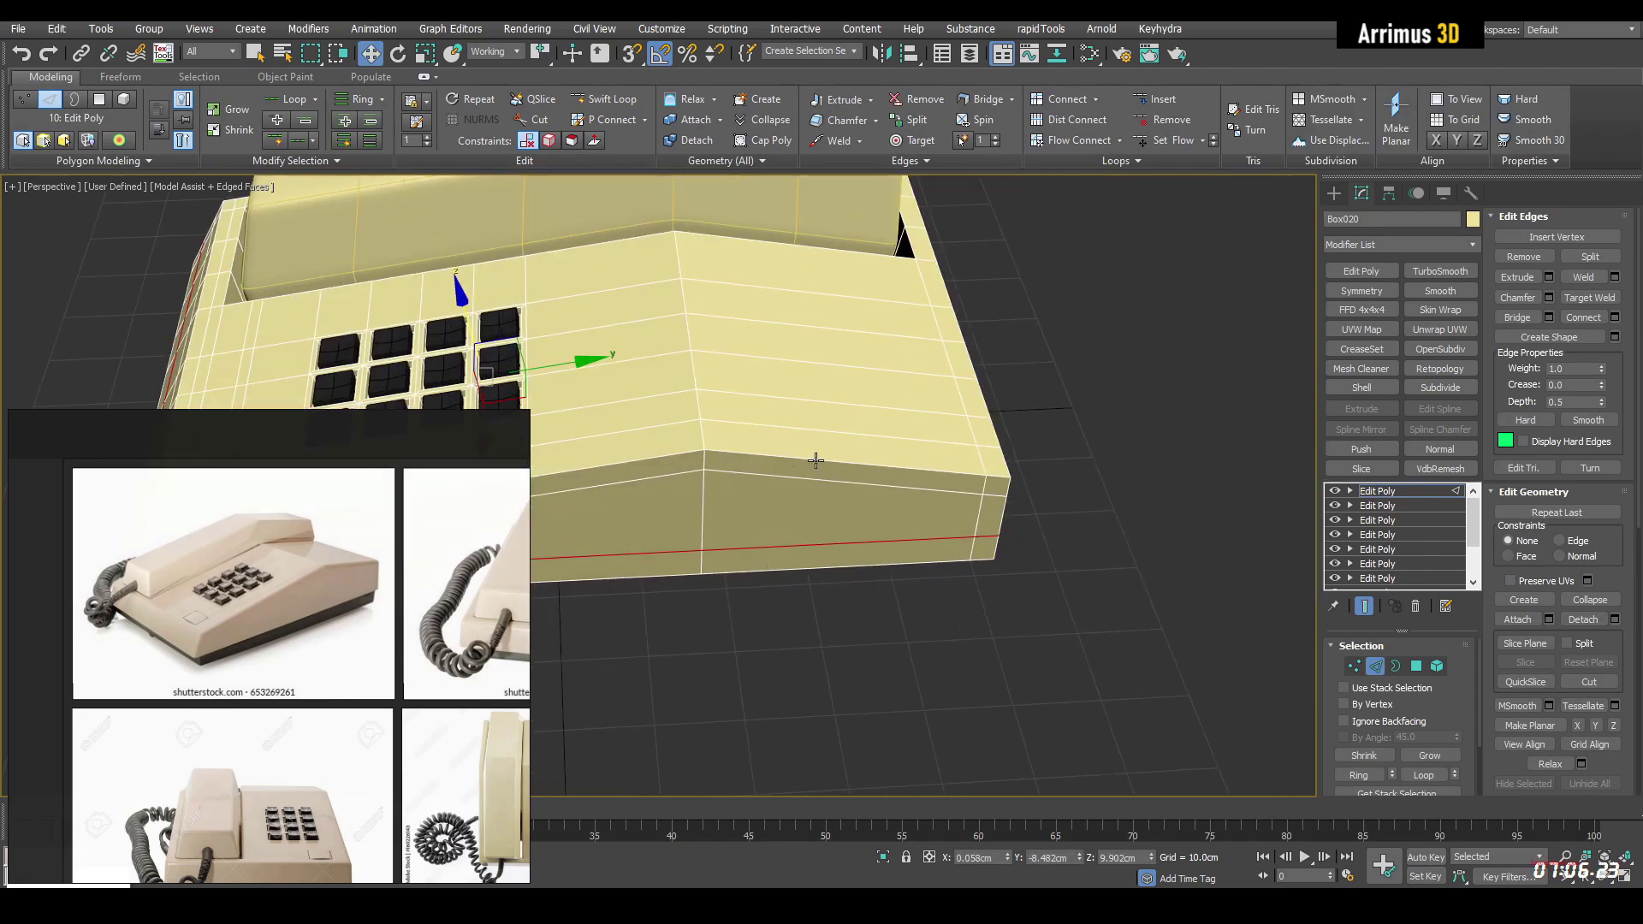
click(800, 467)
key(w)
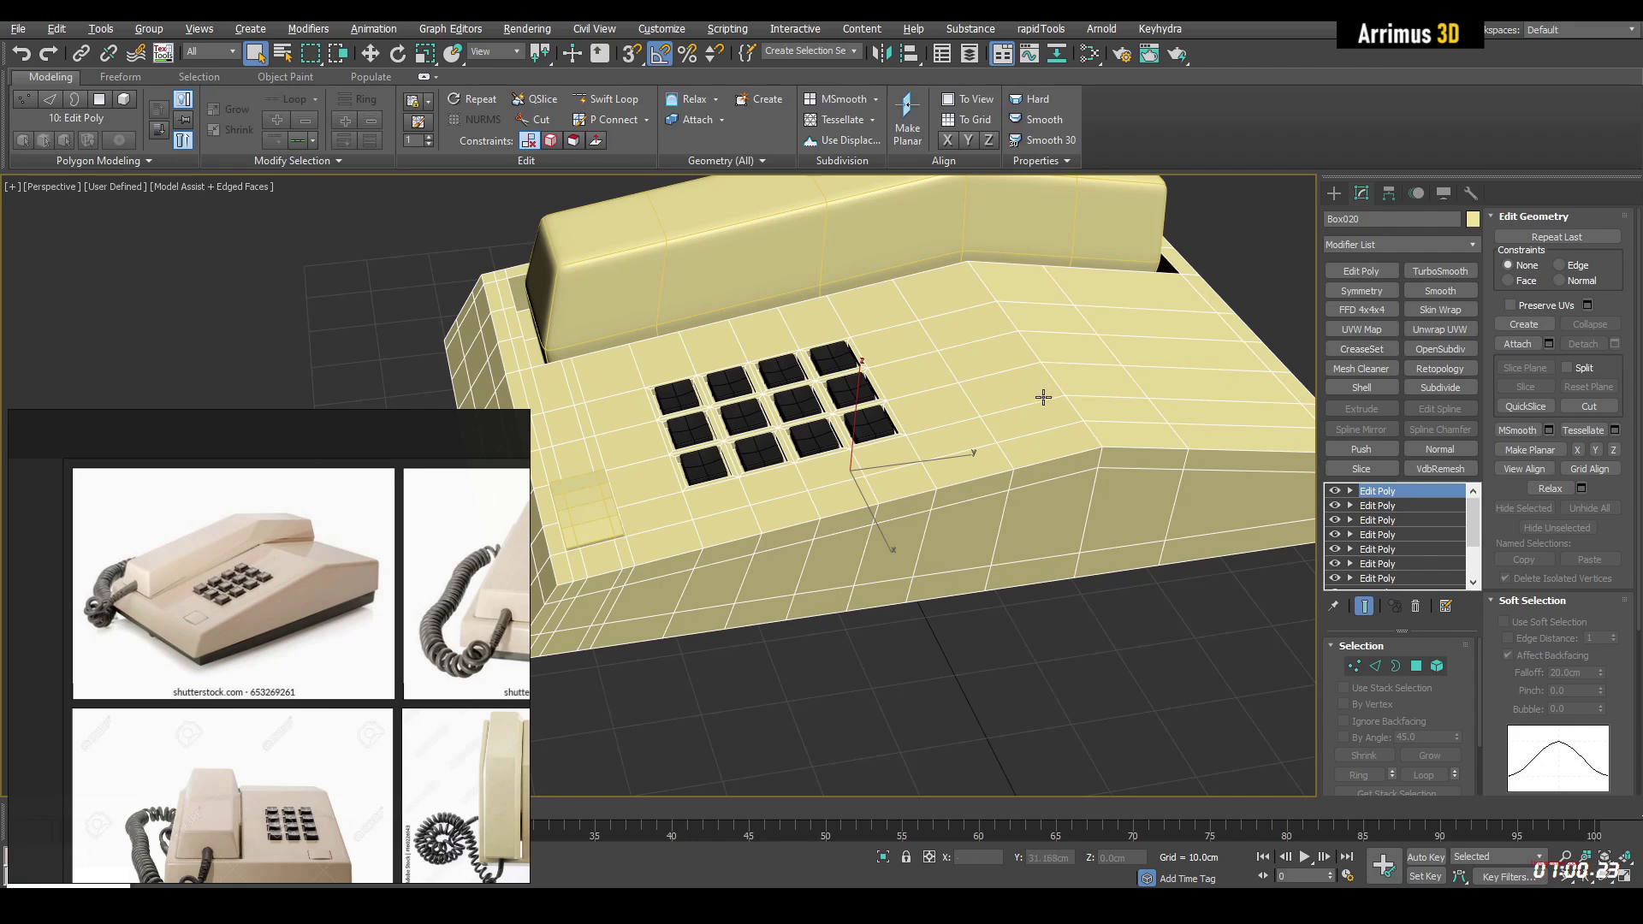
Step: Add a CreaseSet modifier to the body and create an edge set from edges at 90 ± 45 degrees with crease 0.18
alt+middle_drag(1043, 397, 1228, 390)
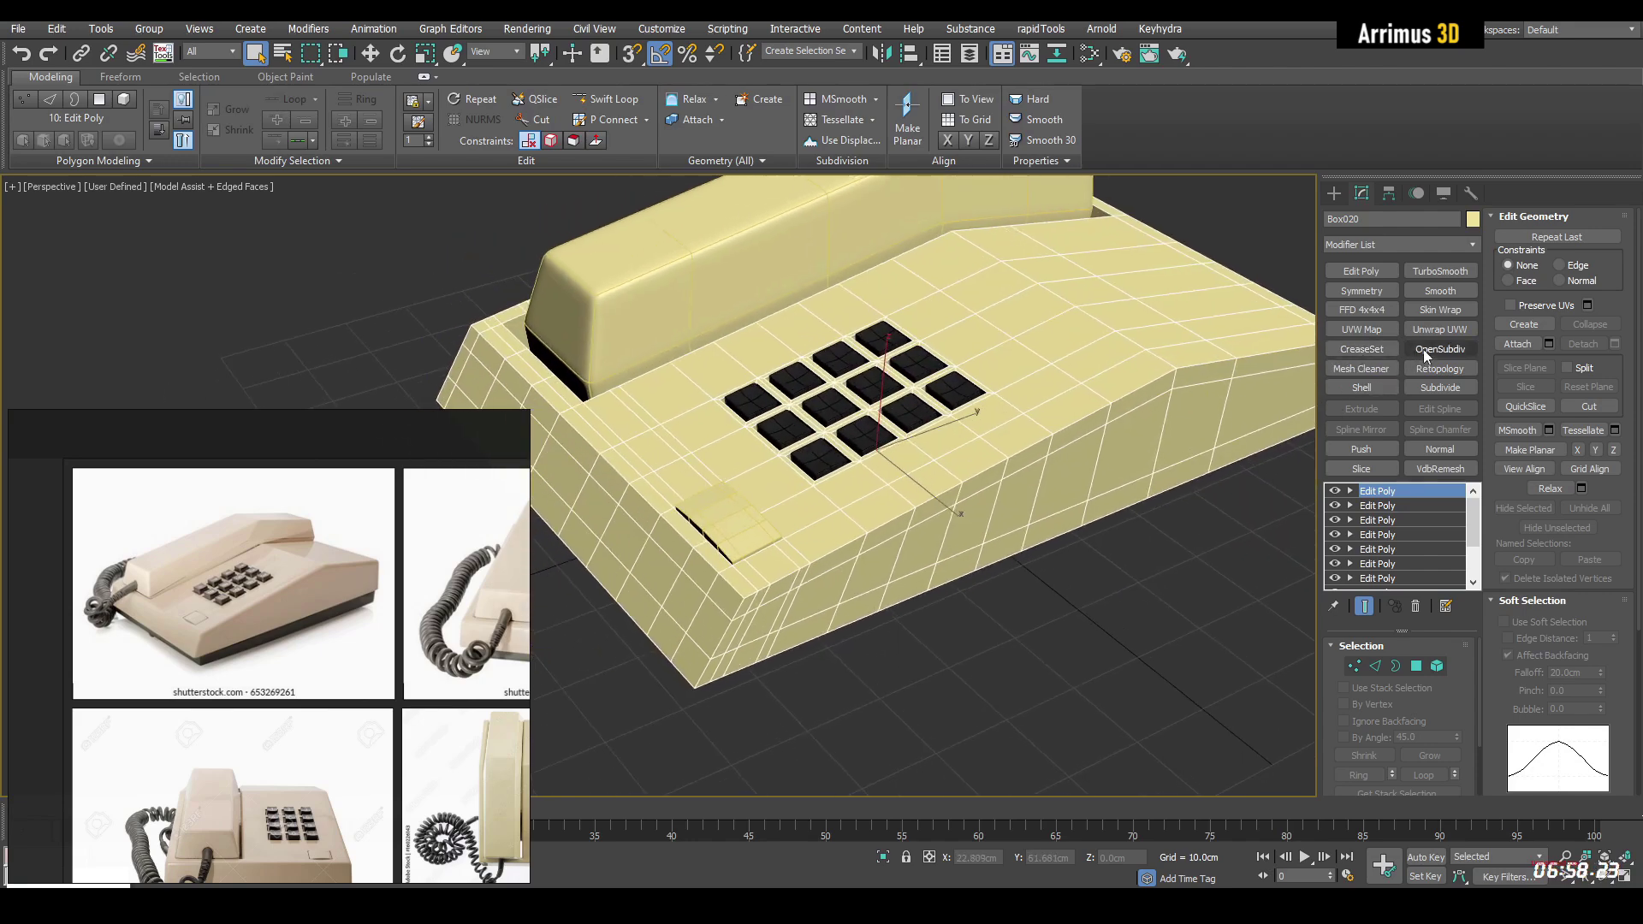
click(1372, 350)
text(2)
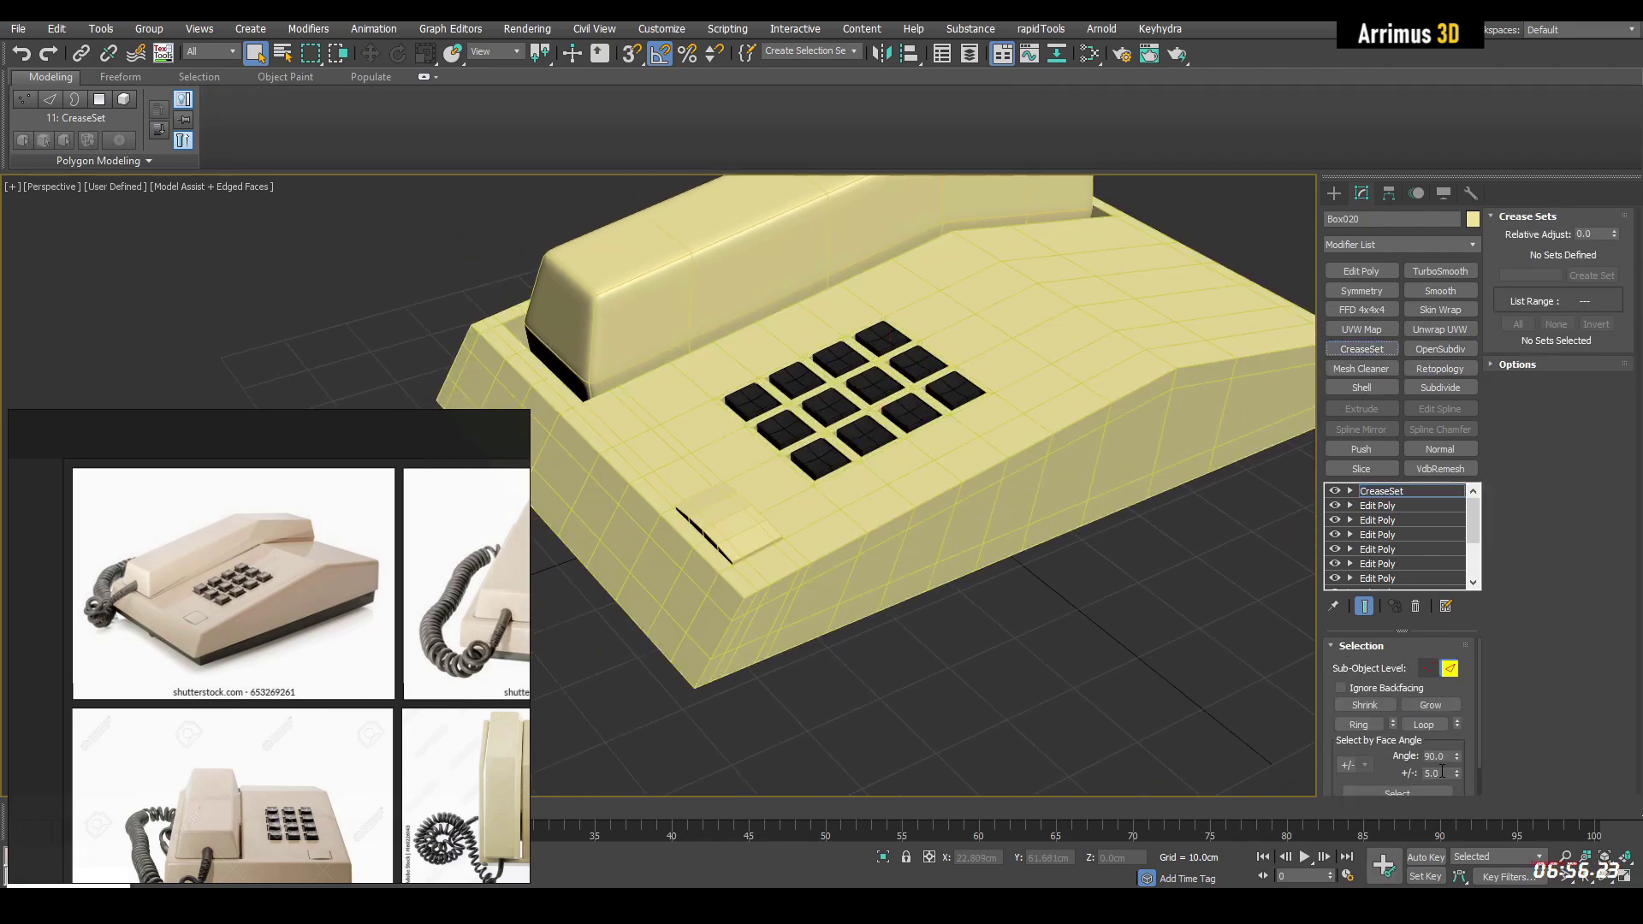
text(45)
click(1394, 792)
scroll(882, 419, up, 4)
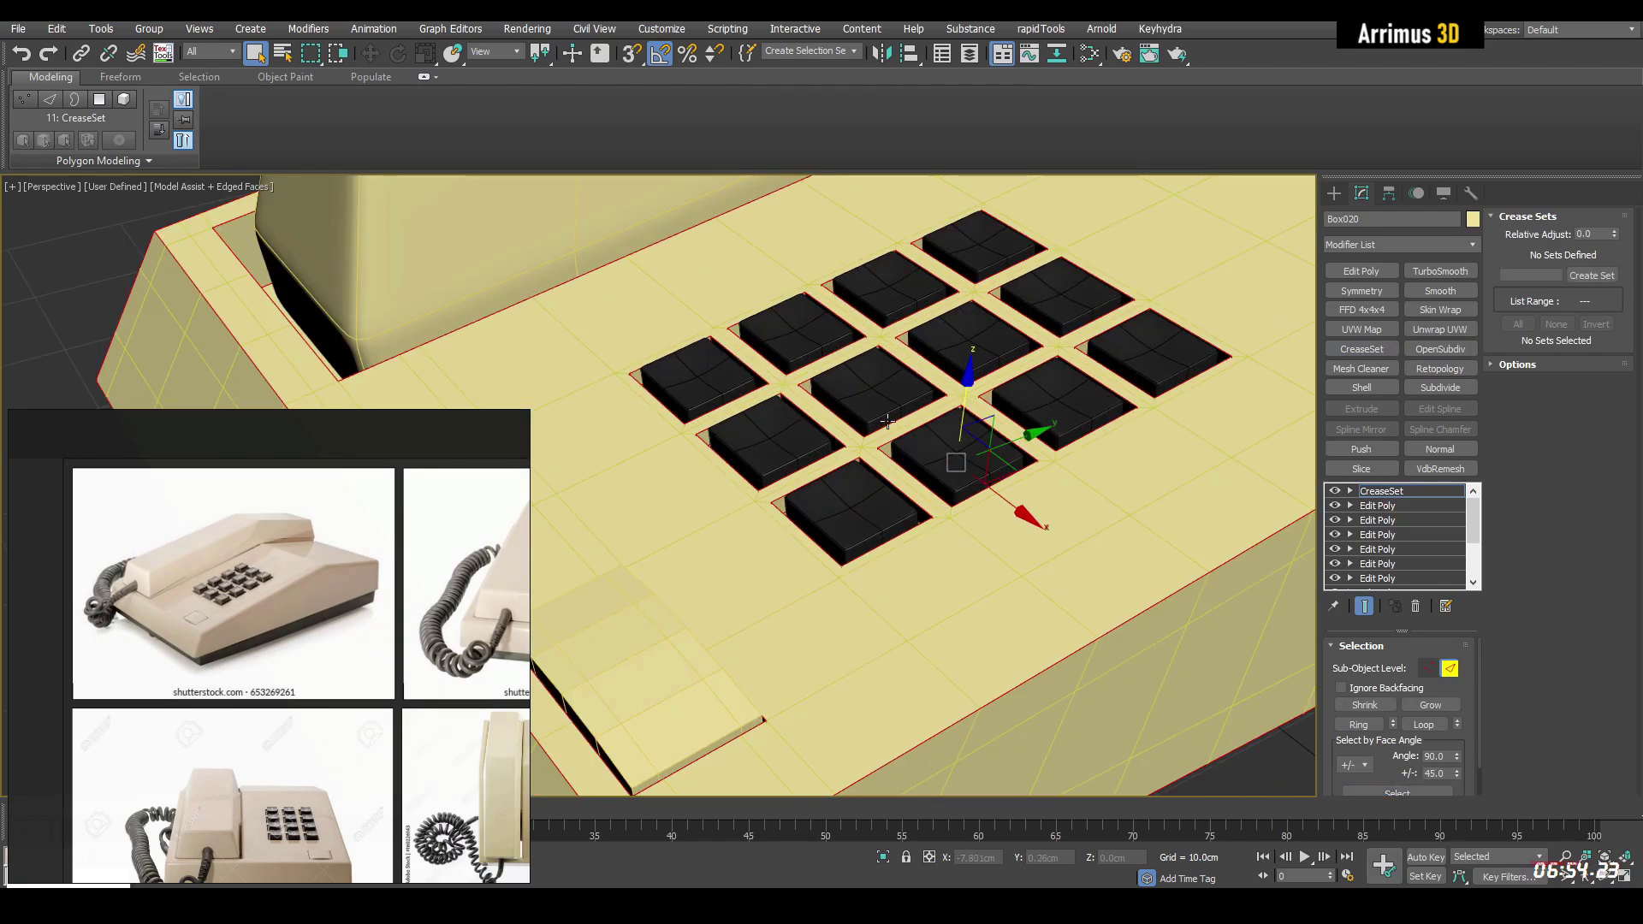
middle_drag(892, 421, 1176, 330)
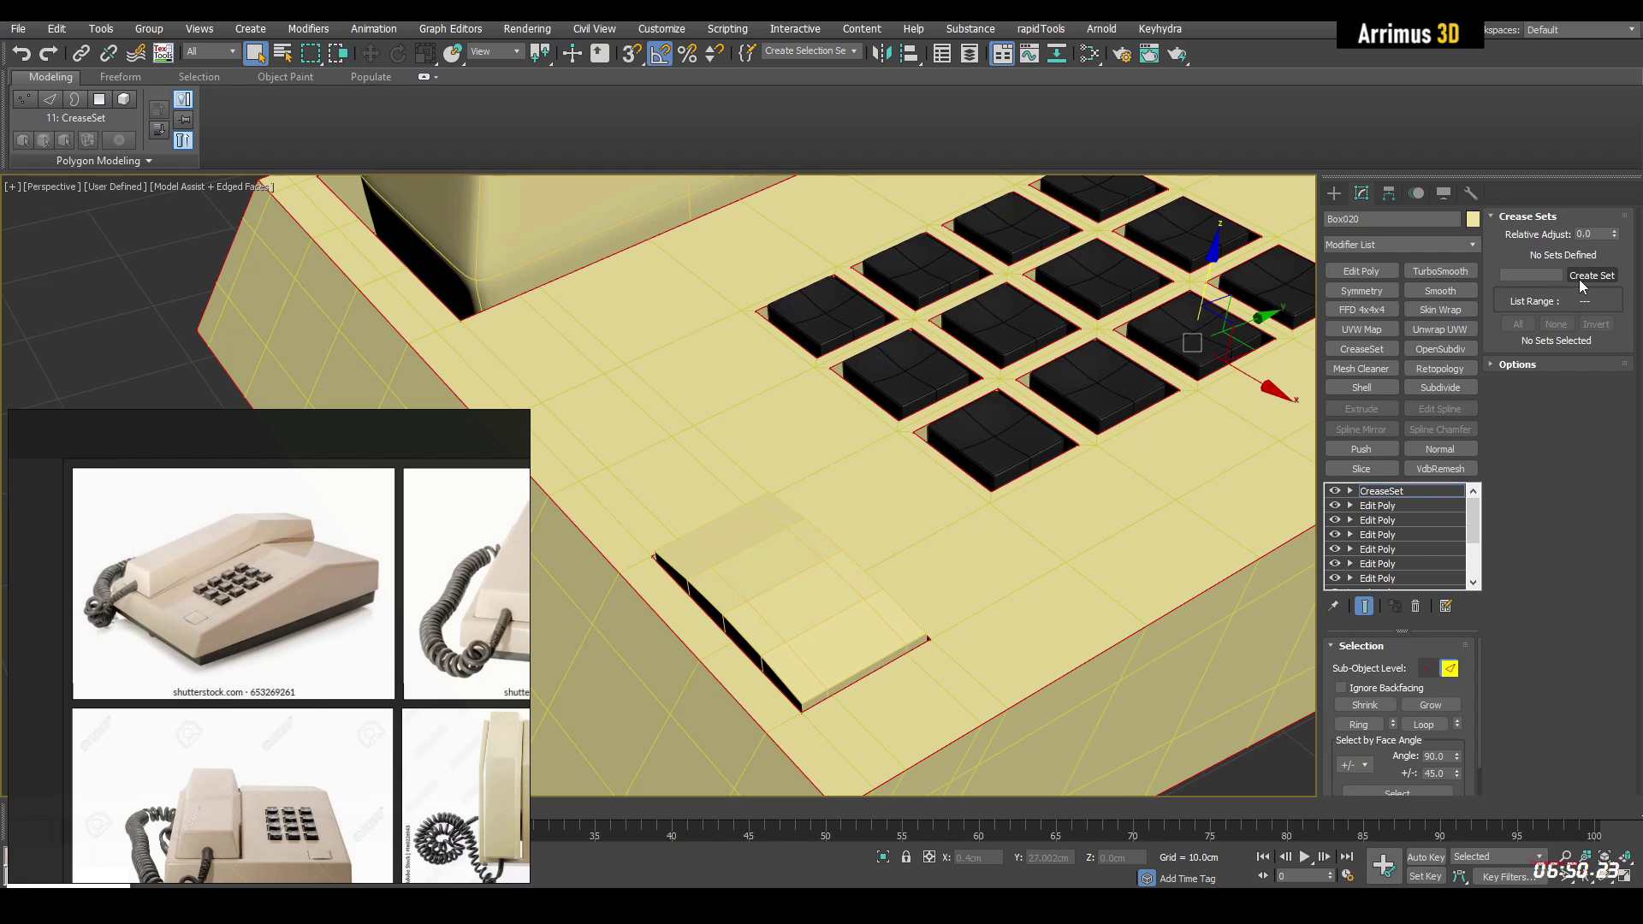
click(1618, 250)
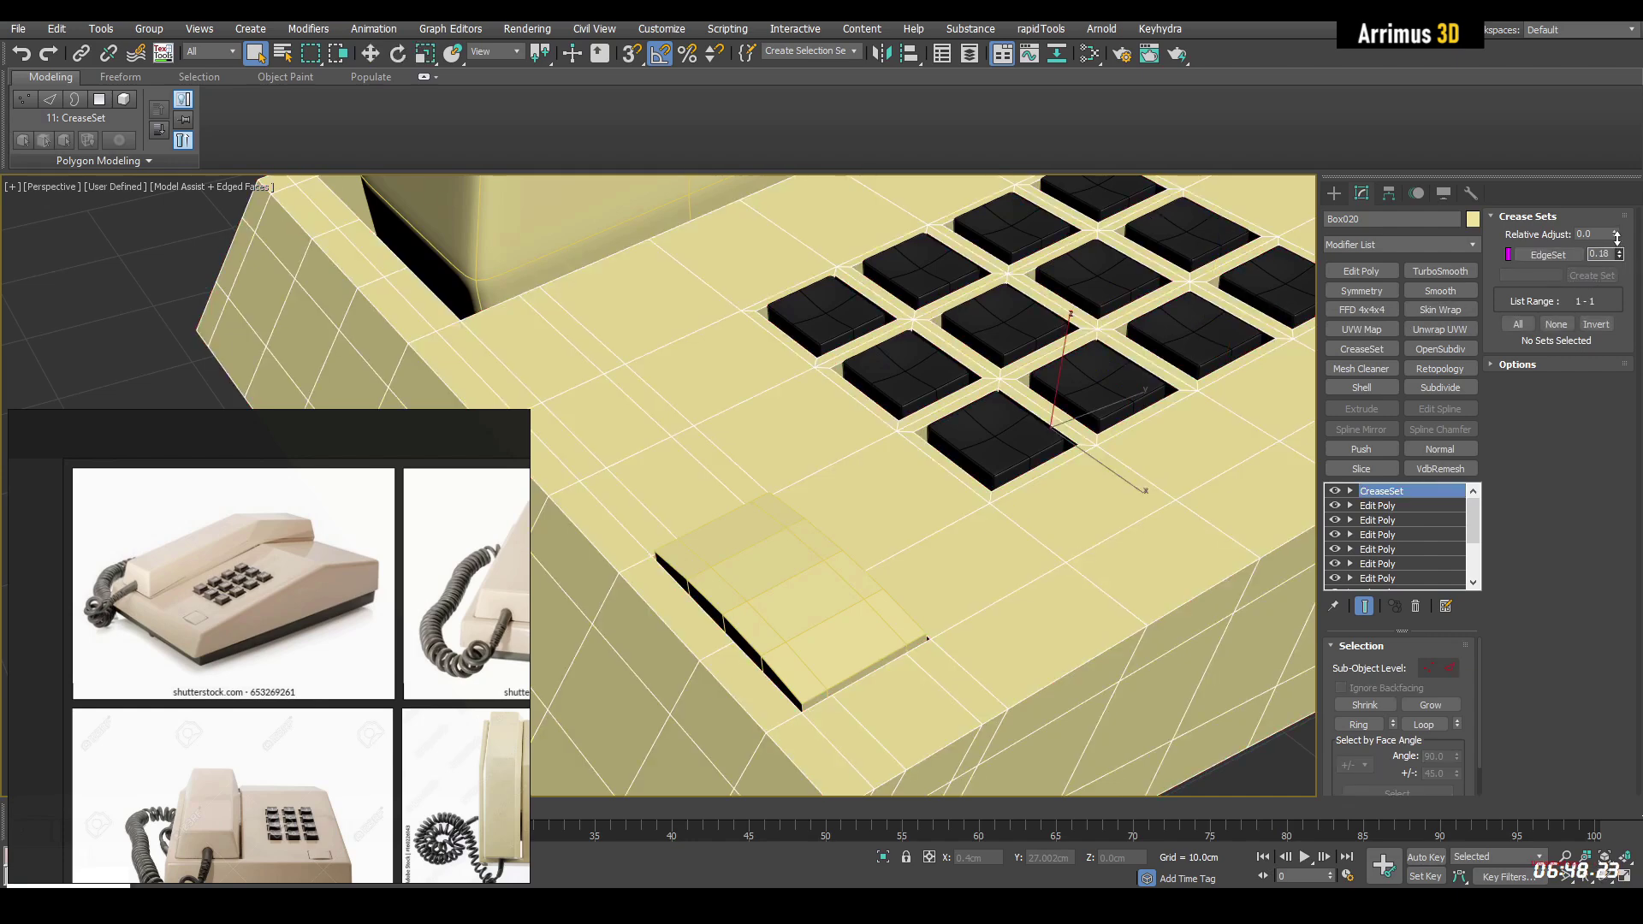
Step: Apply OpenSubdiv with 3 iterations to the body and hide the edged-faces display
click(1442, 350)
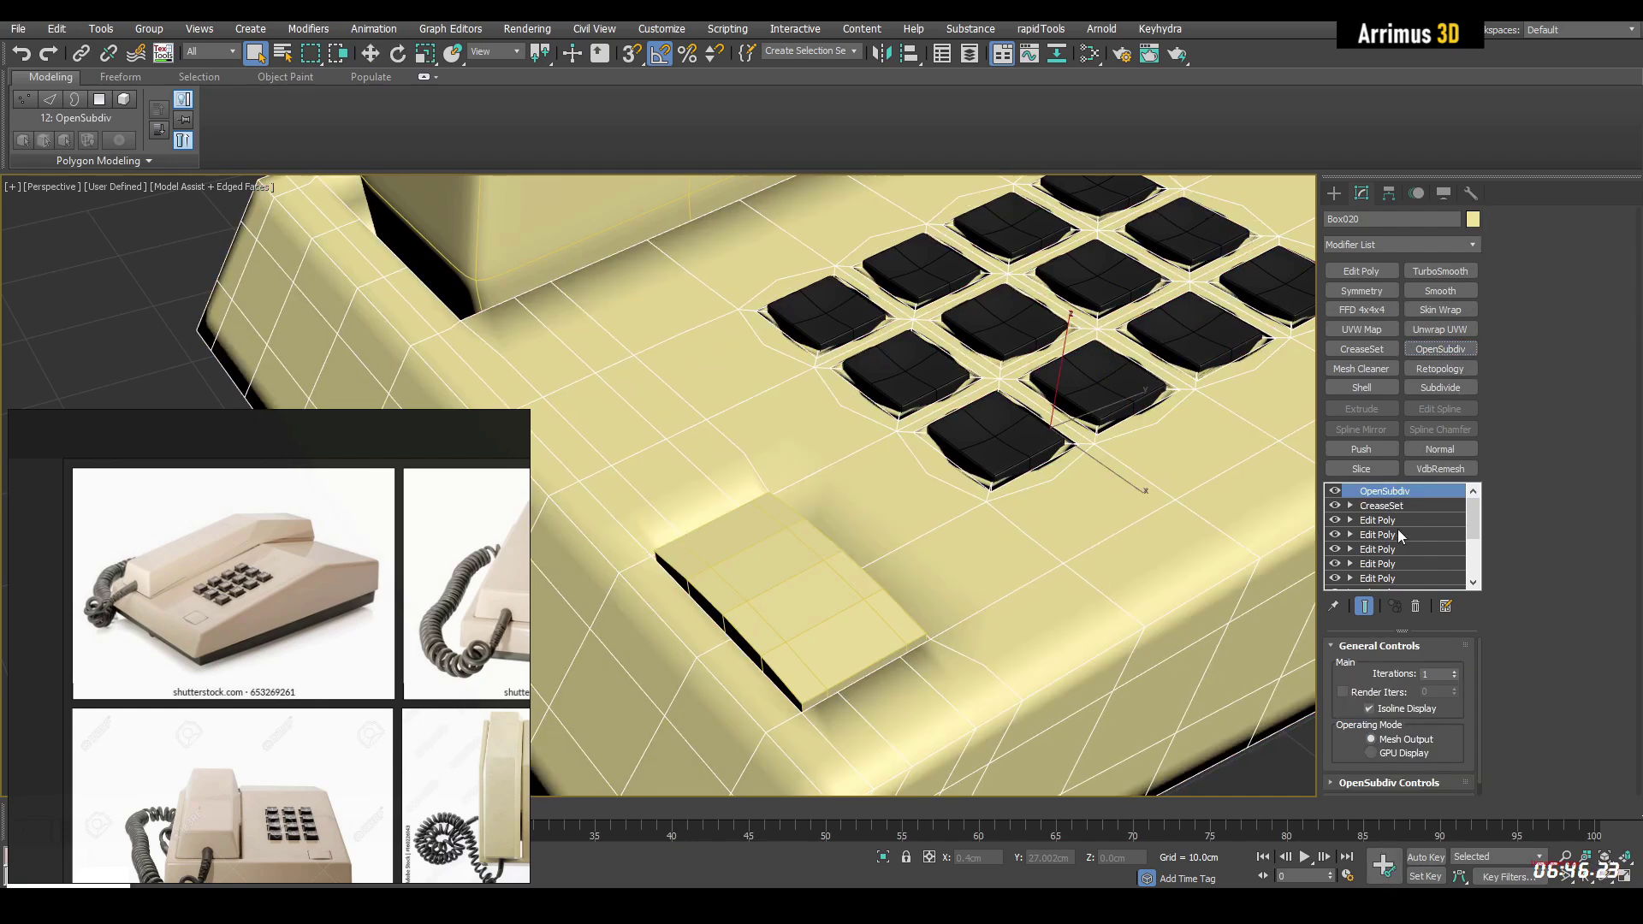
click(1457, 671)
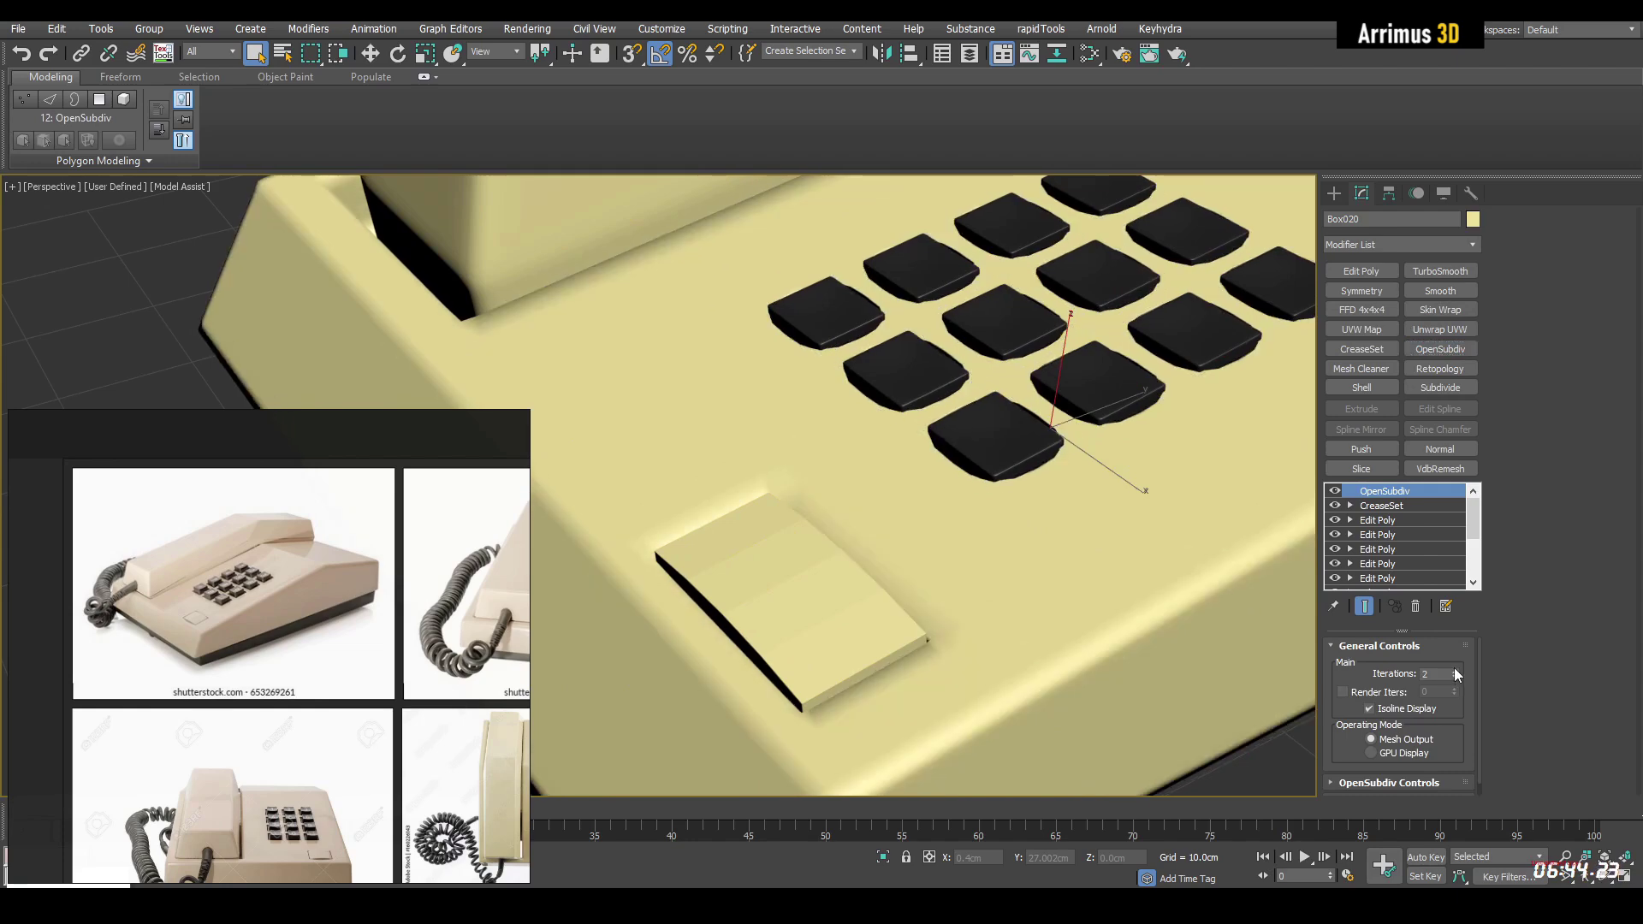
click(1456, 672)
key(F4)
Step: Isolate the body and examine the creased edges around the key recesses
key(alt+q)
alt+middle_drag(885, 509, 1185, 475)
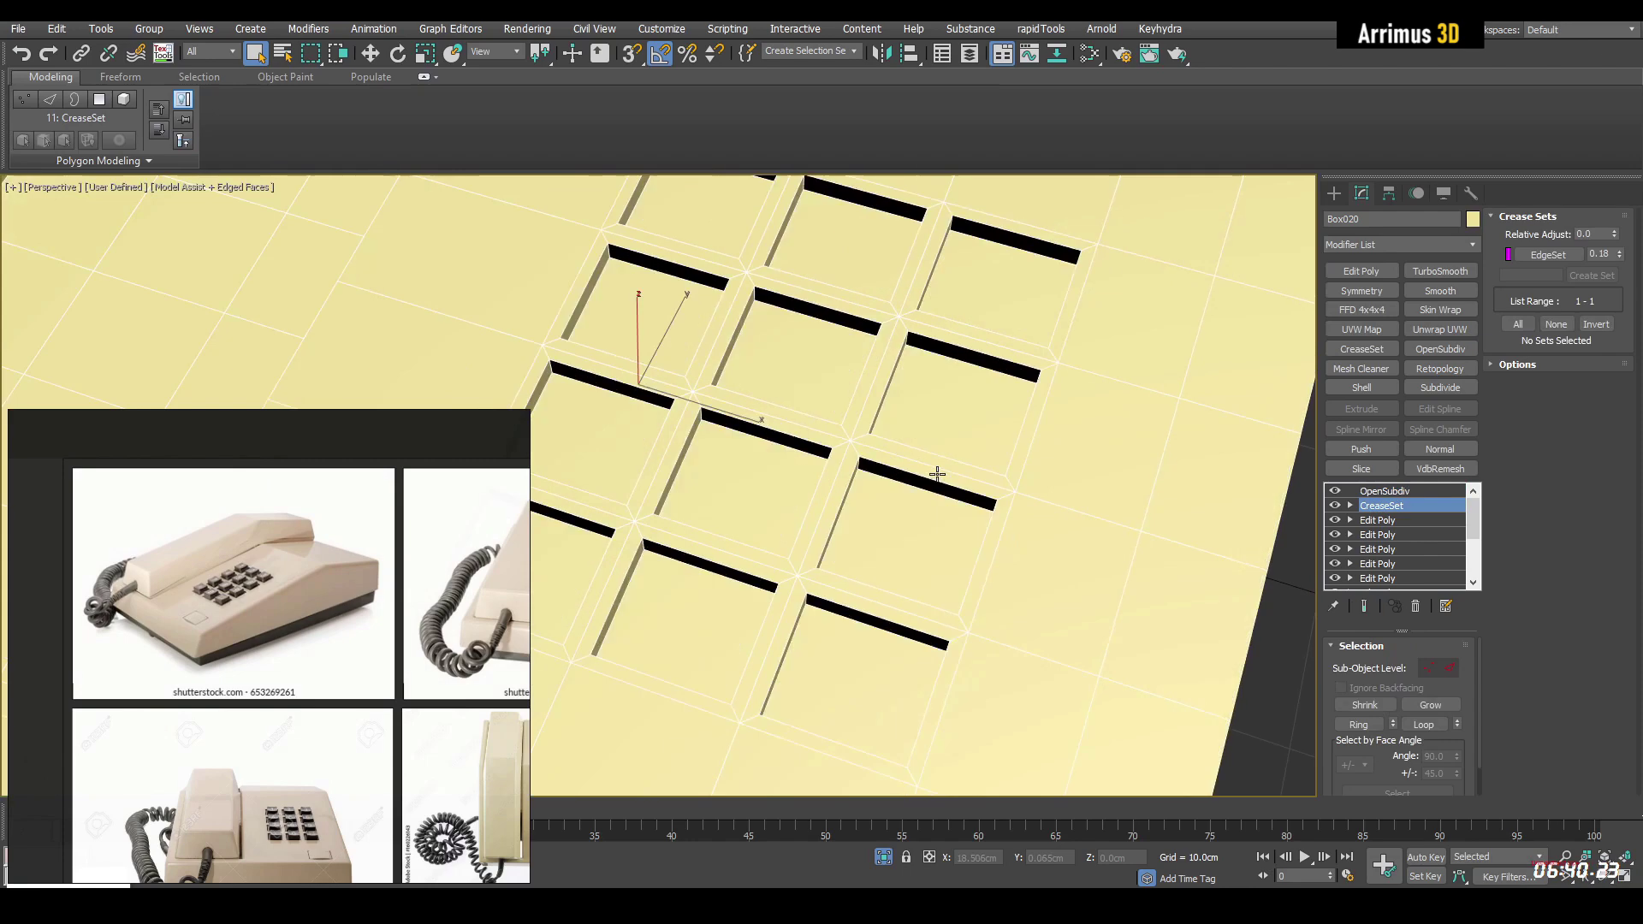
scroll(928, 404, up, 5)
scroll(928, 404, up, 6)
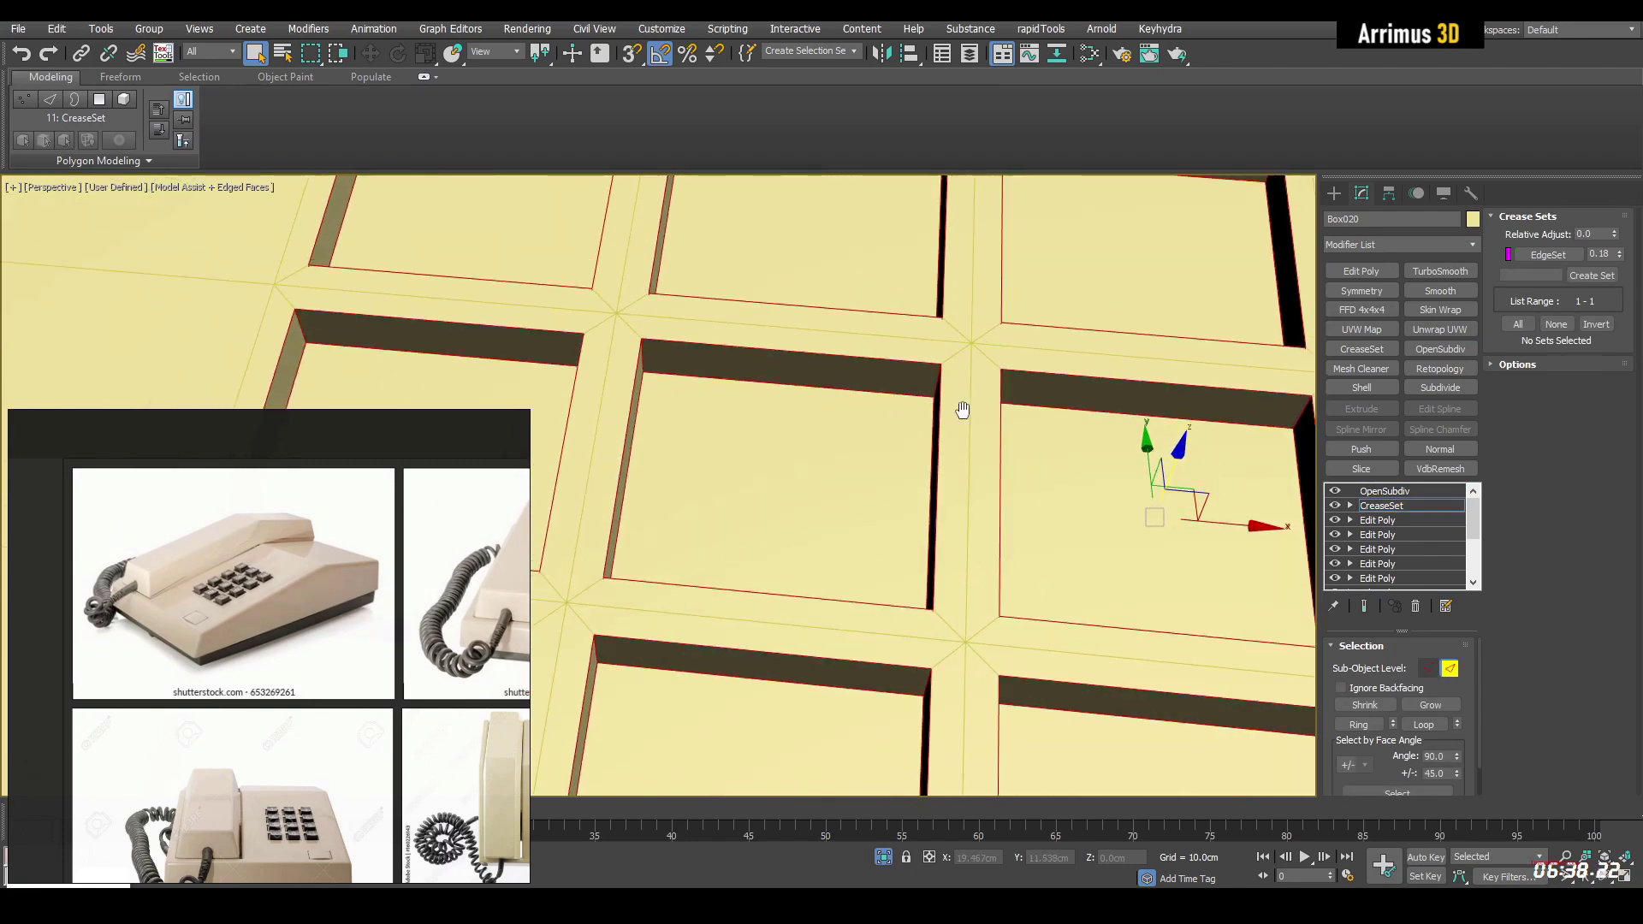
middle_drag(927, 435, 907, 484)
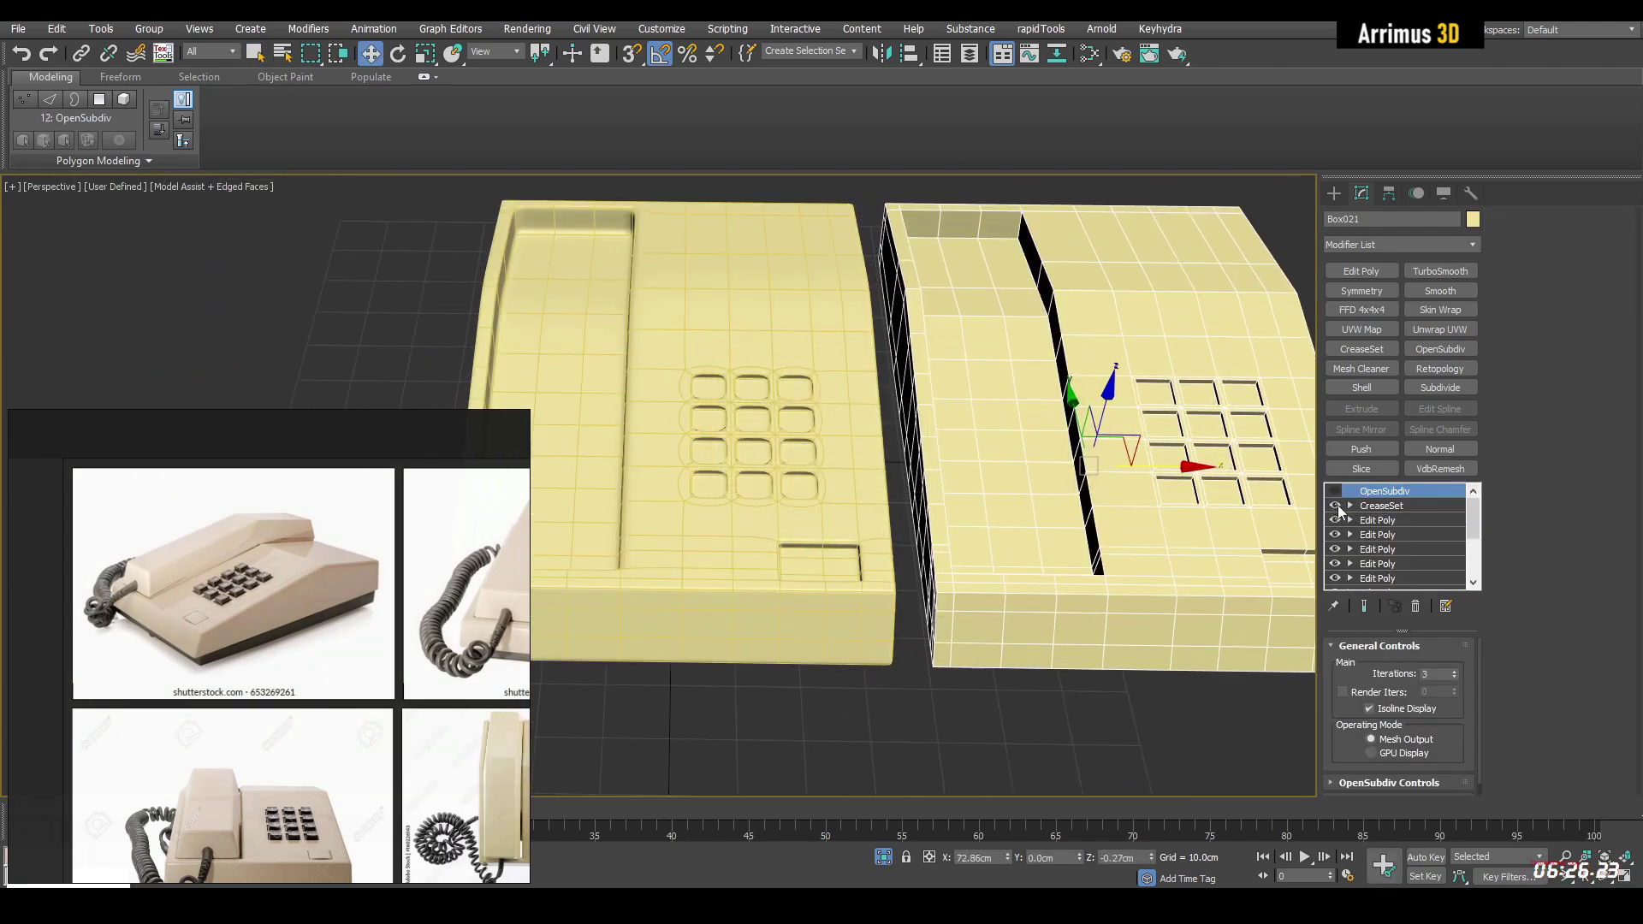
Step: On the copied body, switch off an upper modifier and adjust the chamfer amount on the selected lengthwise loops
click(1335, 519)
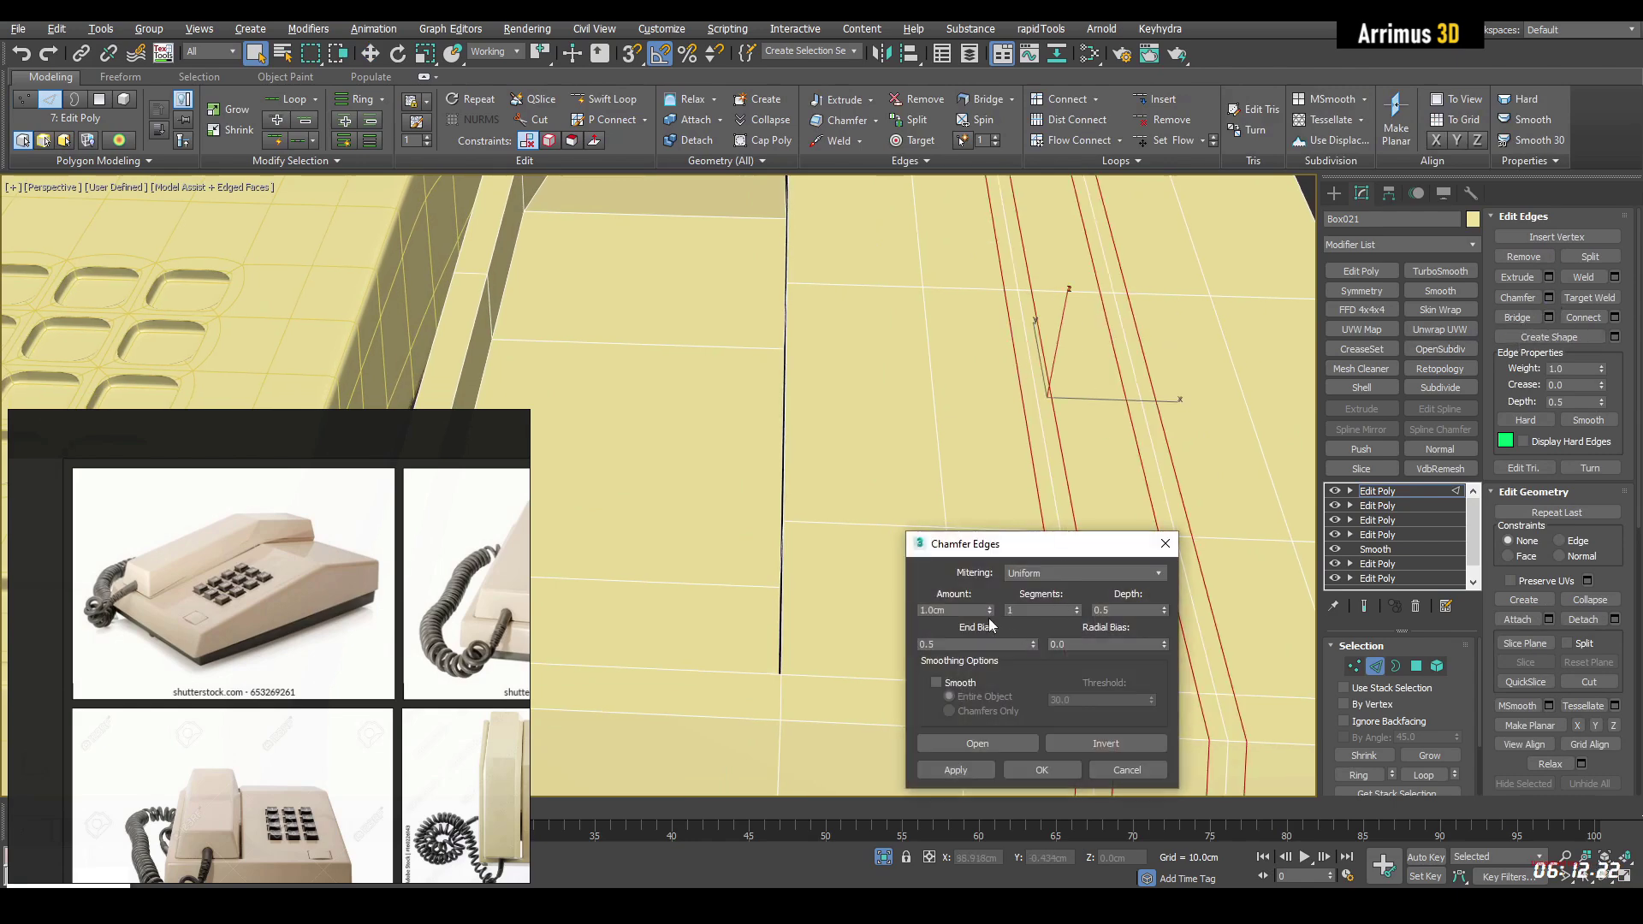
drag(990, 613, 991, 623)
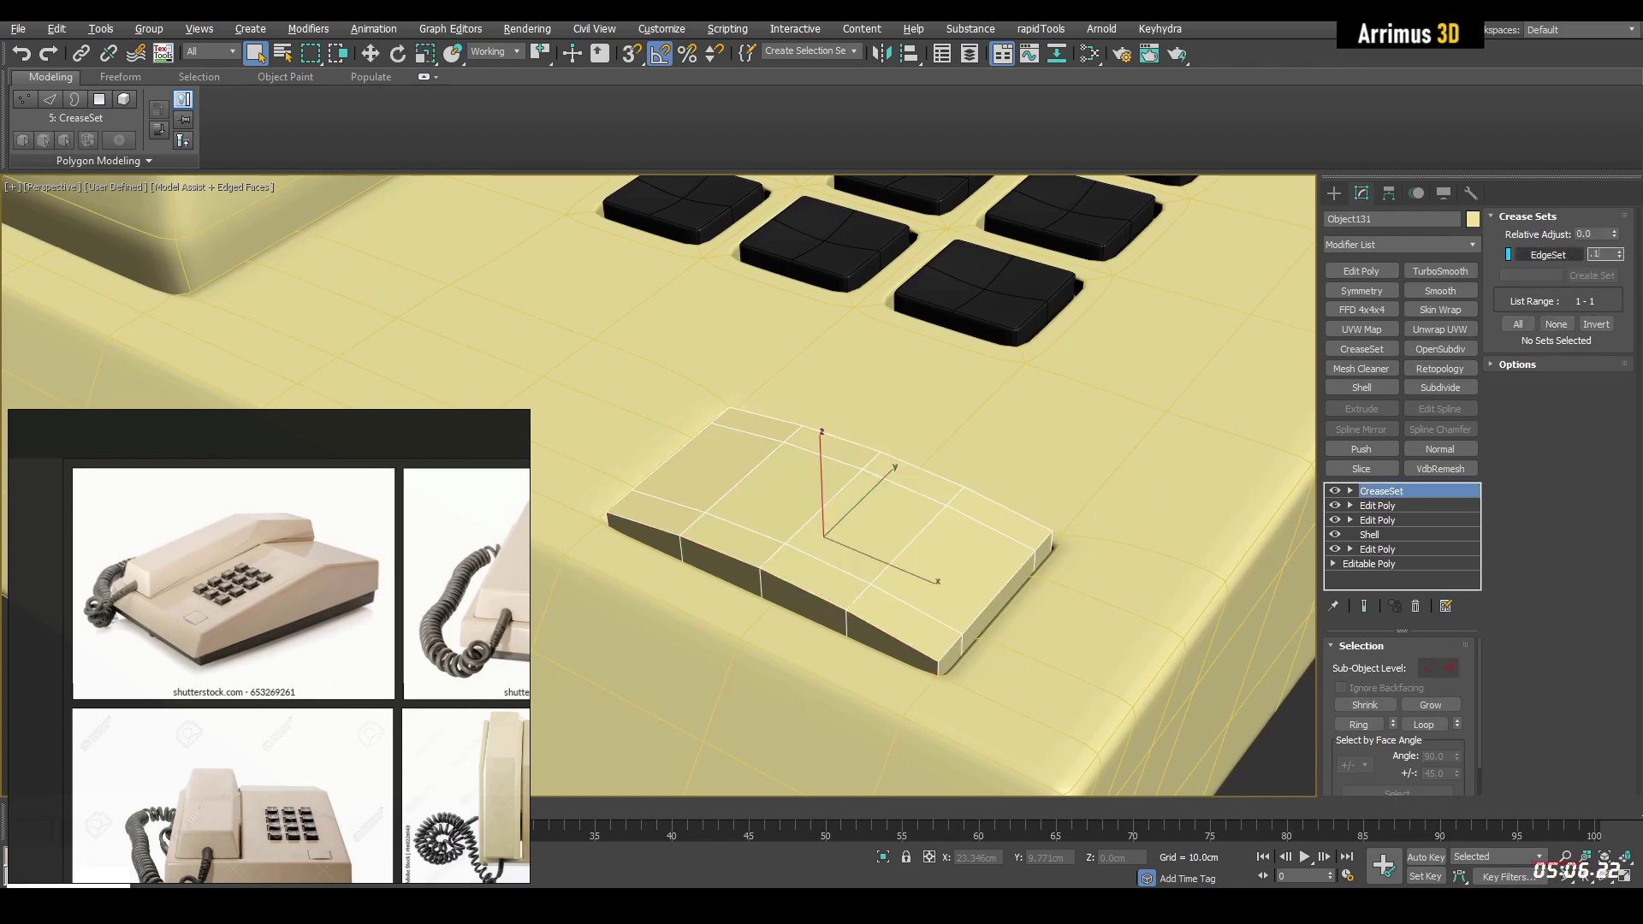
Step: Apply OpenSubdiv with 3 iterations to the rectangular button and turn off the edged-faces display
middle_drag(1172, 358, 1130, 412)
click(1443, 351)
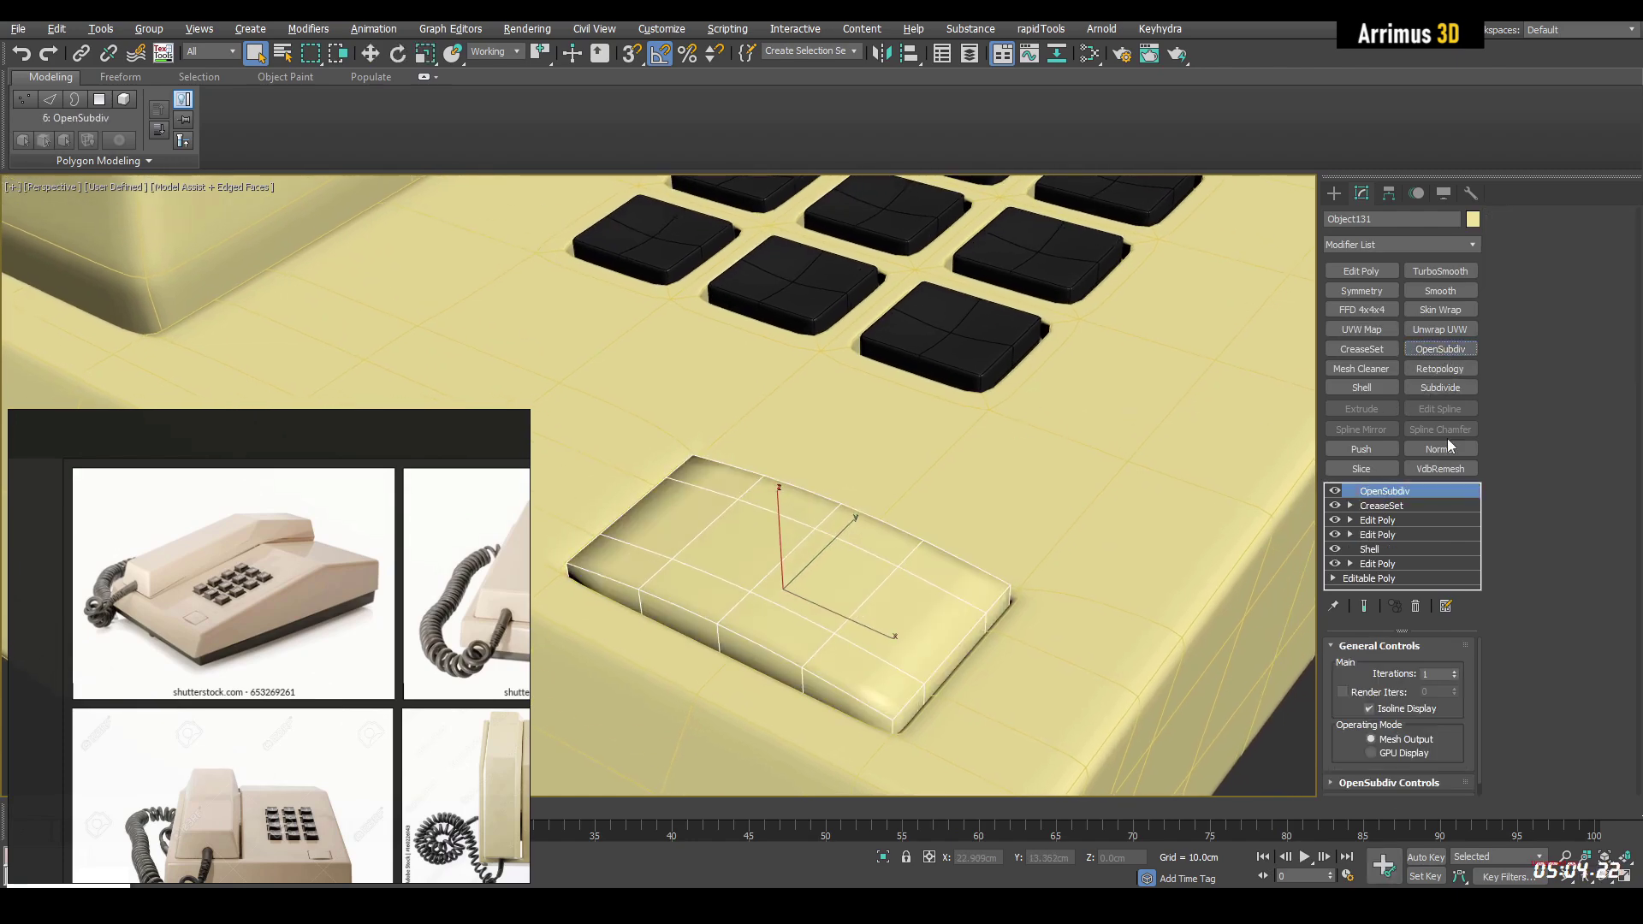
click(1454, 671)
key(F4)
click(1455, 671)
scroll(1022, 552, down, 4)
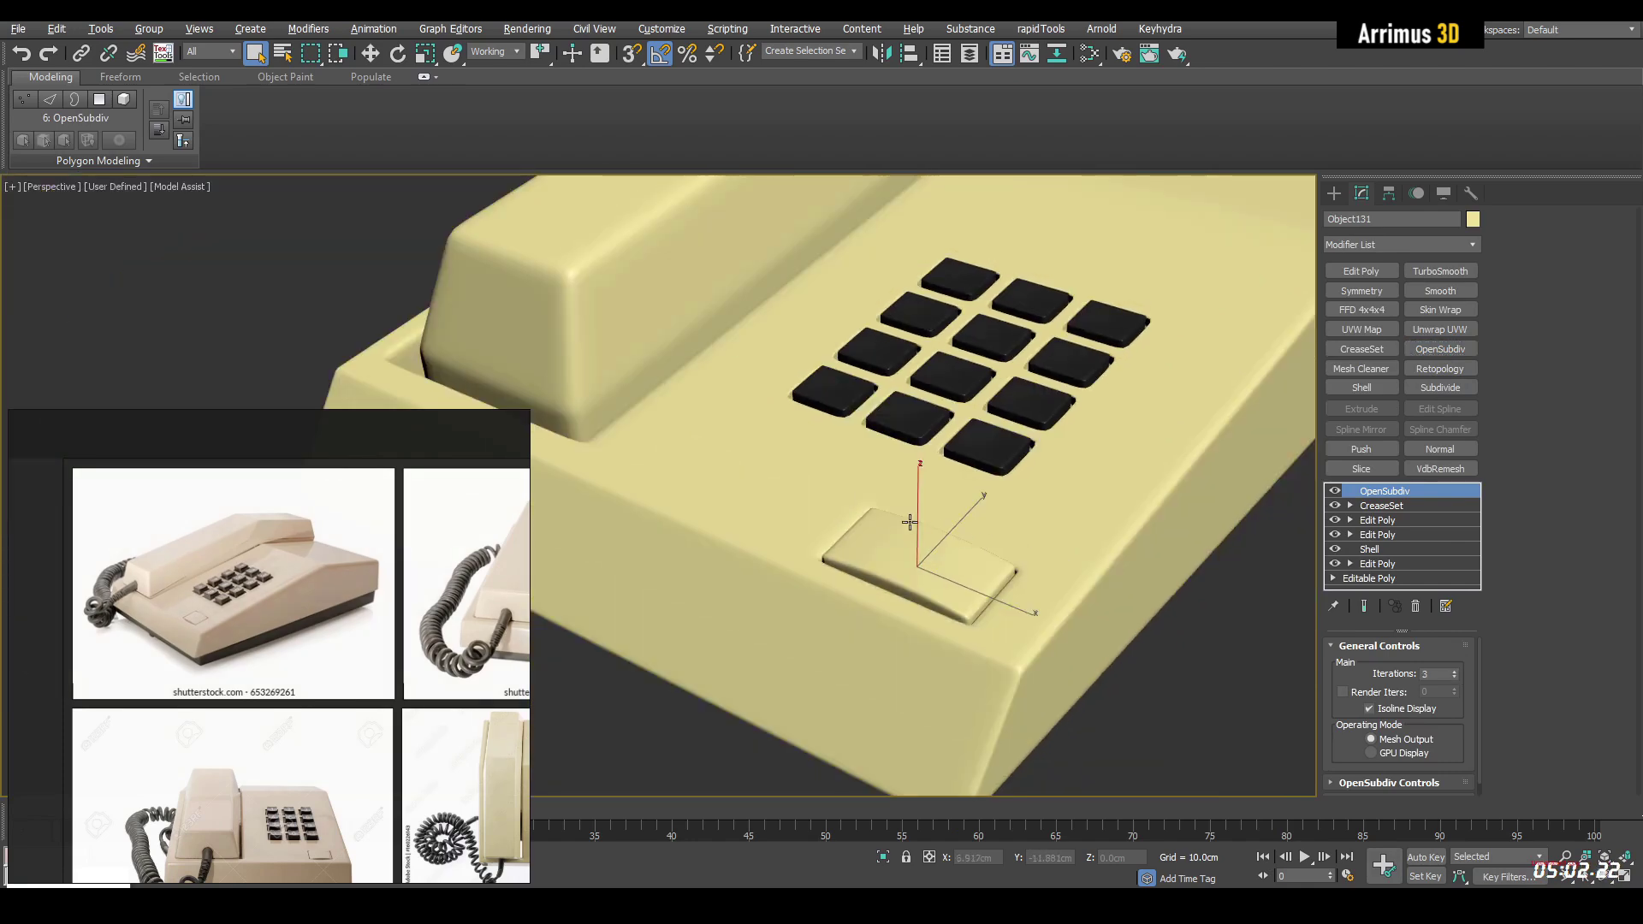
Step: Set the crease value of the body's edge set to 0.08 with the subdivided end result shown
middle_drag(695, 308, 916, 430)
scroll(829, 471, down, 4)
scroll(1014, 489, up, 2)
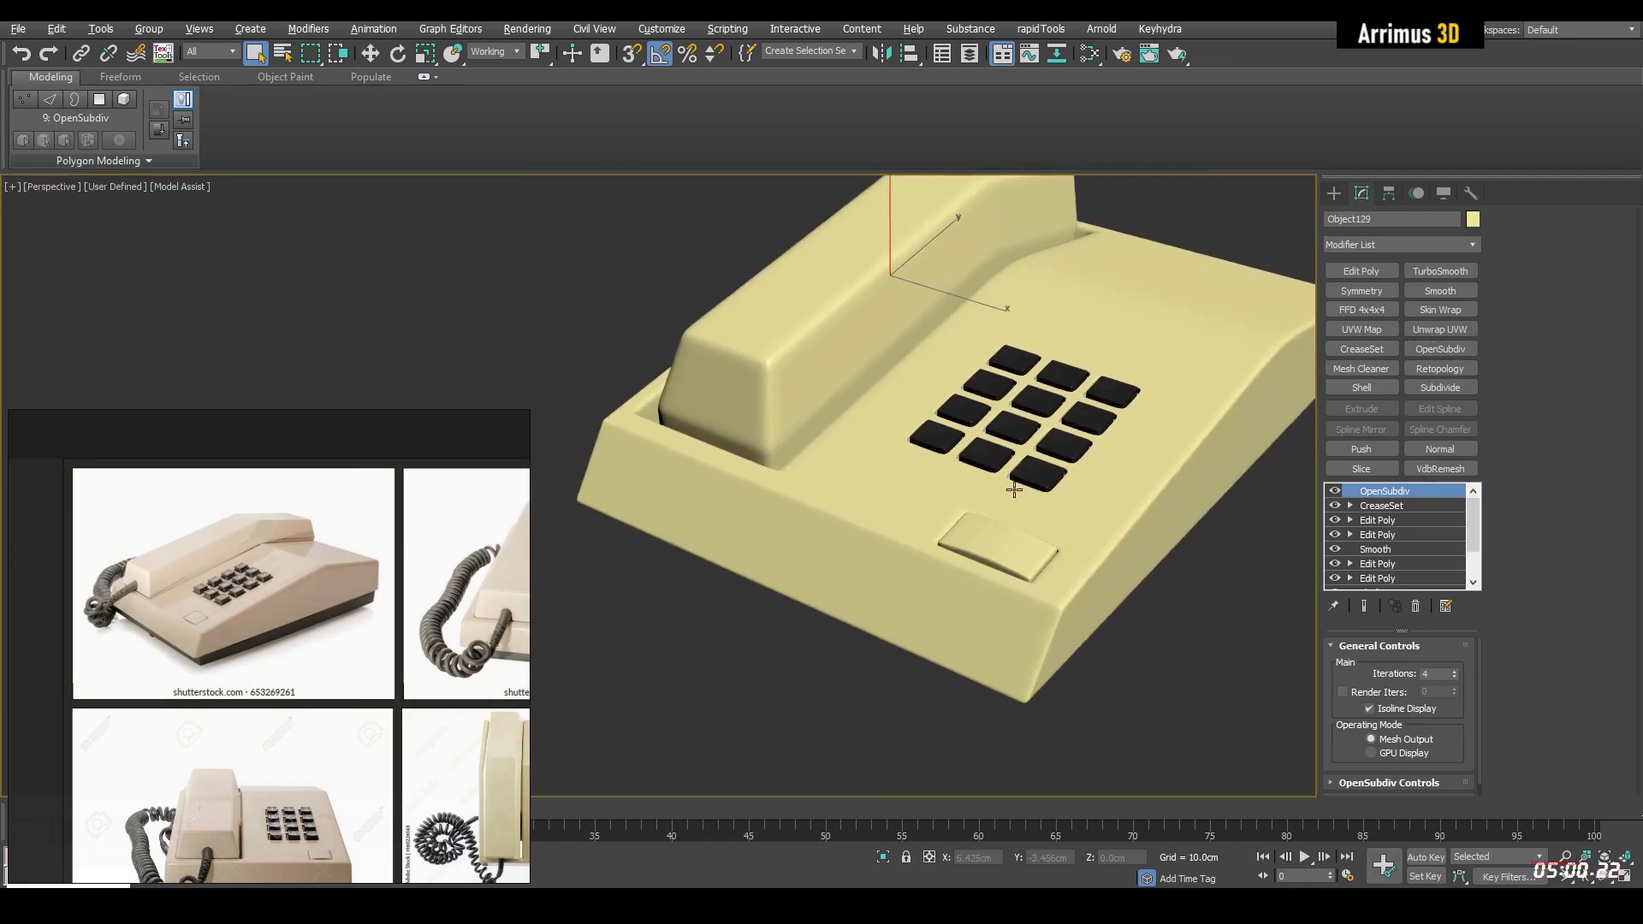
click(1381, 506)
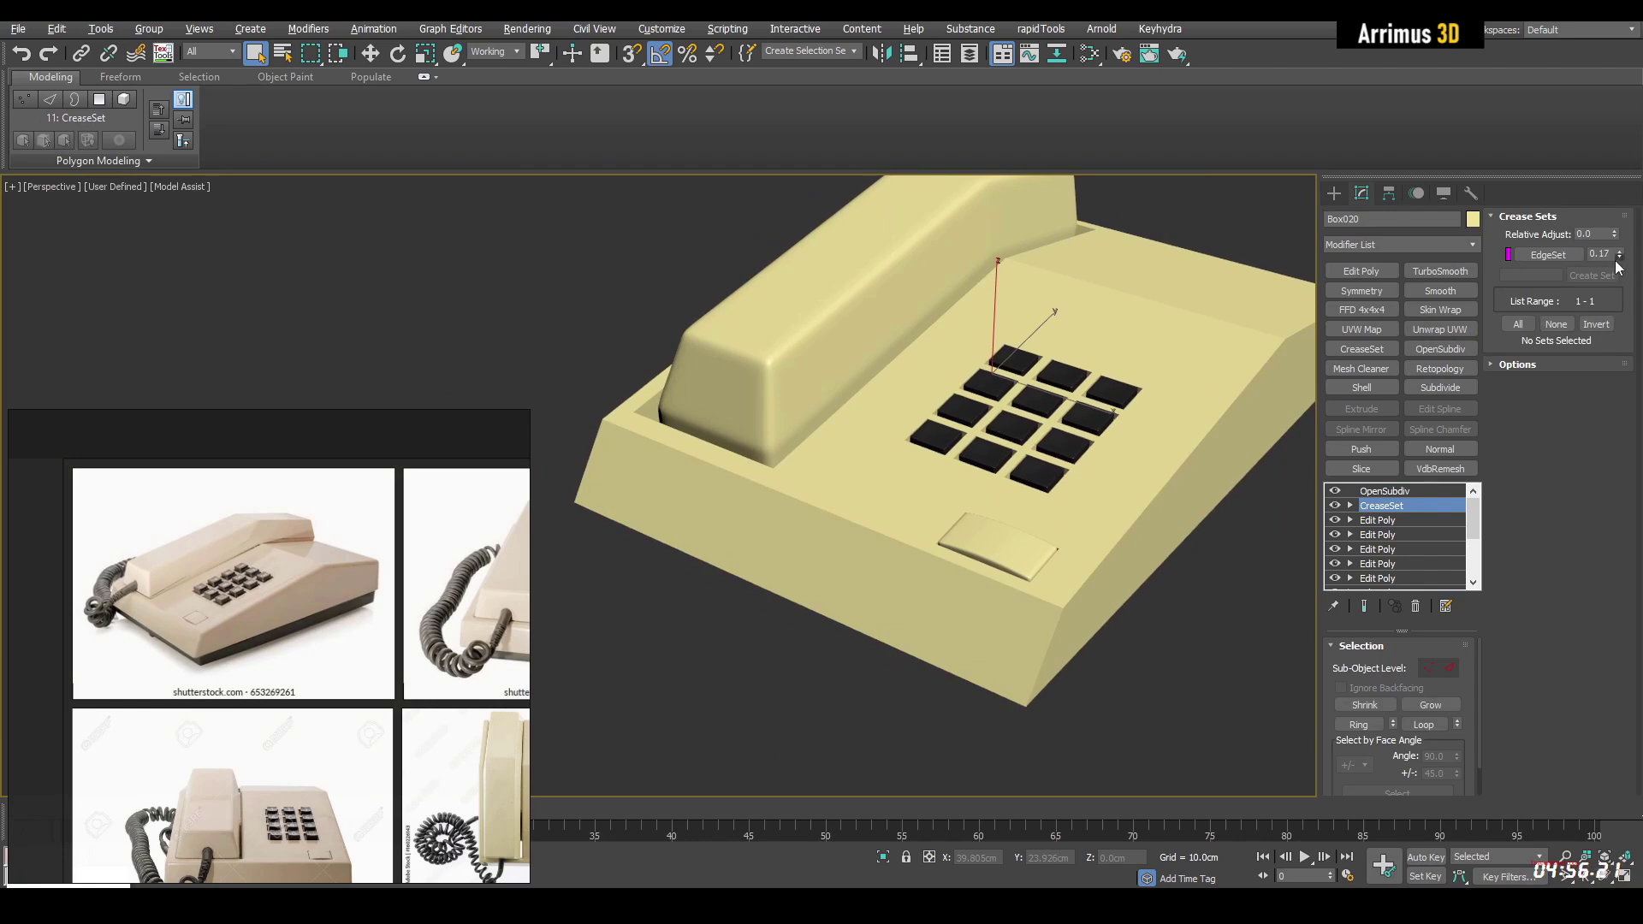
key(ctrl+e)
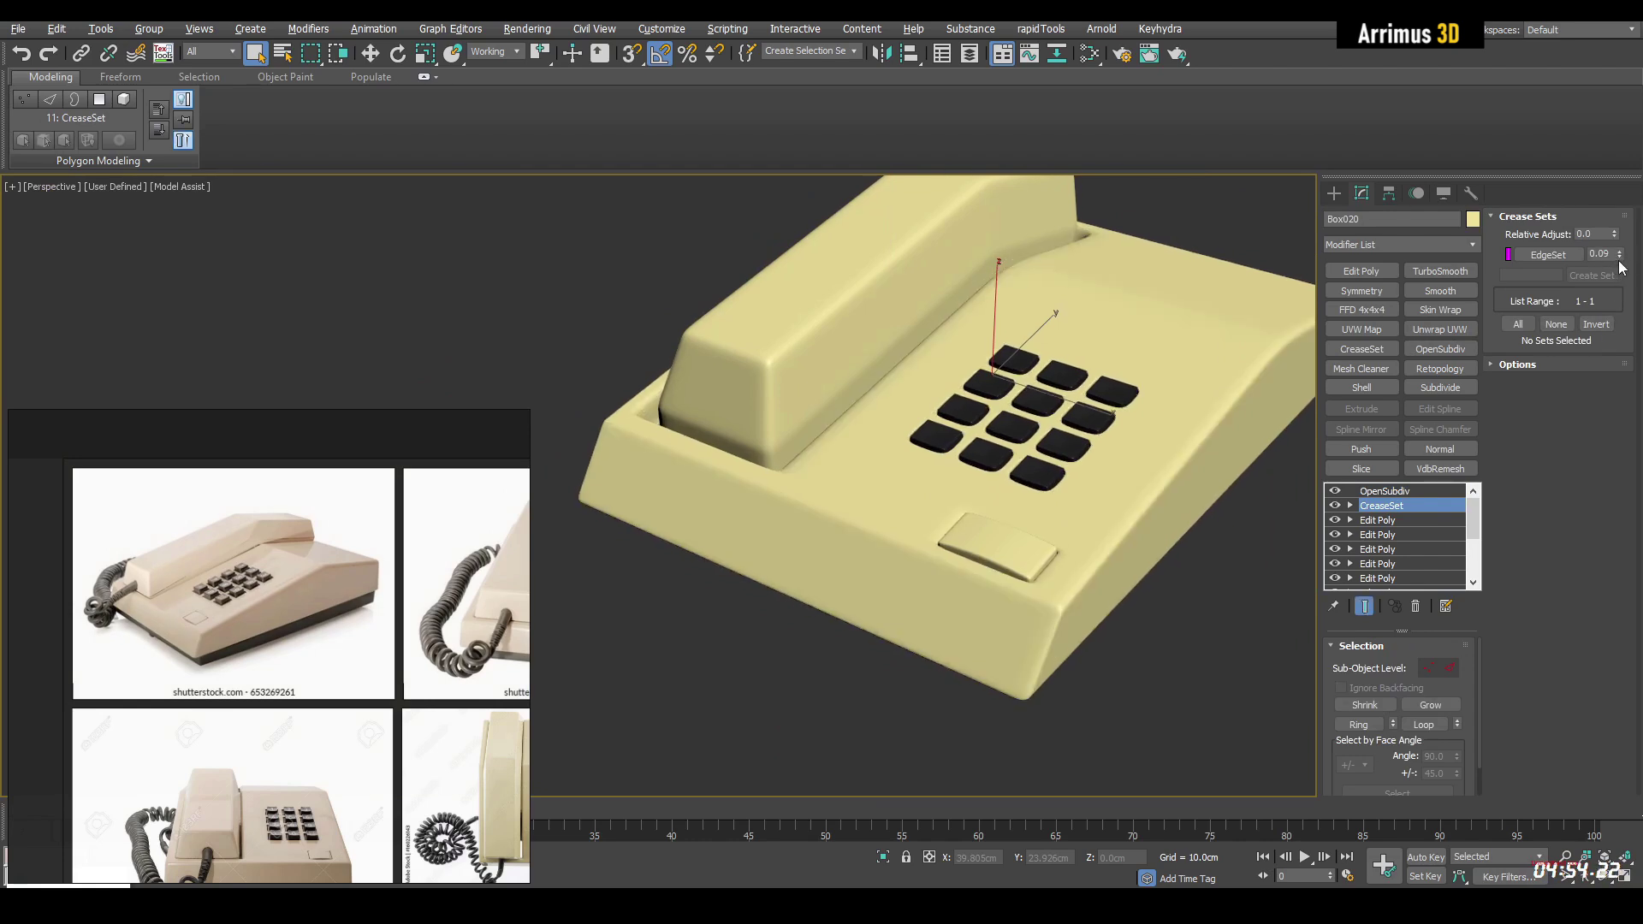
click(1618, 258)
click(1618, 258)
click(1229, 619)
Step: Examine the rounded key recesses around the black keys and compare them with the keypad in the reference photo
middle_drag(1171, 484, 900, 437)
scroll(900, 437, down, 3)
scroll(887, 443, up, 8)
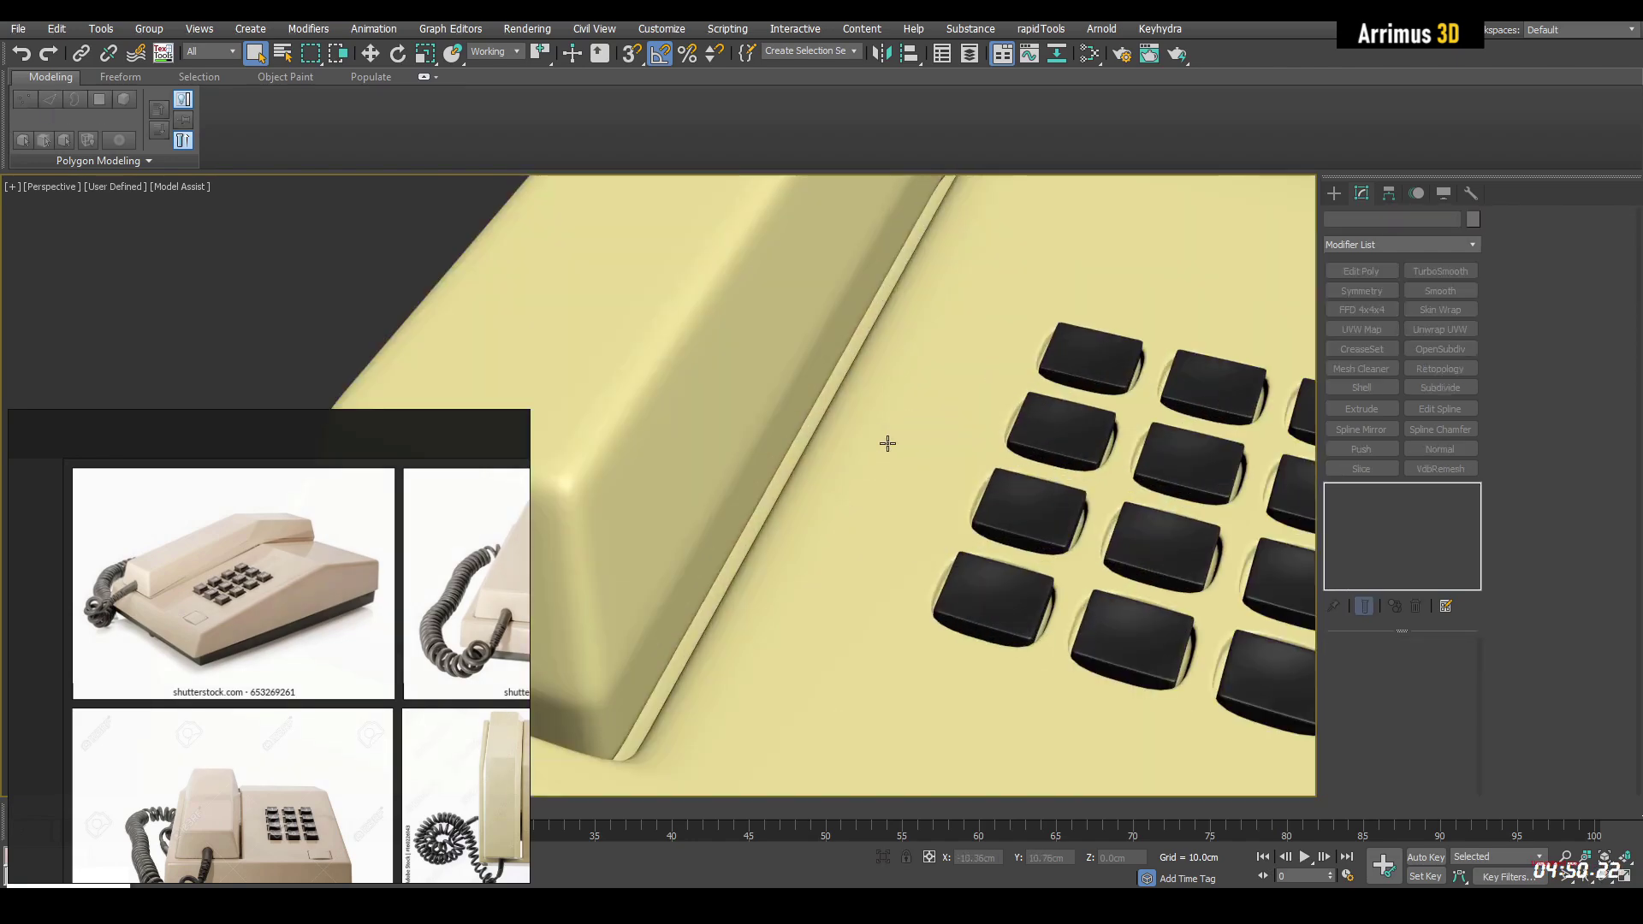
key(F4)
middle_drag(1100, 526, 857, 446)
scroll(856, 446, up, 5)
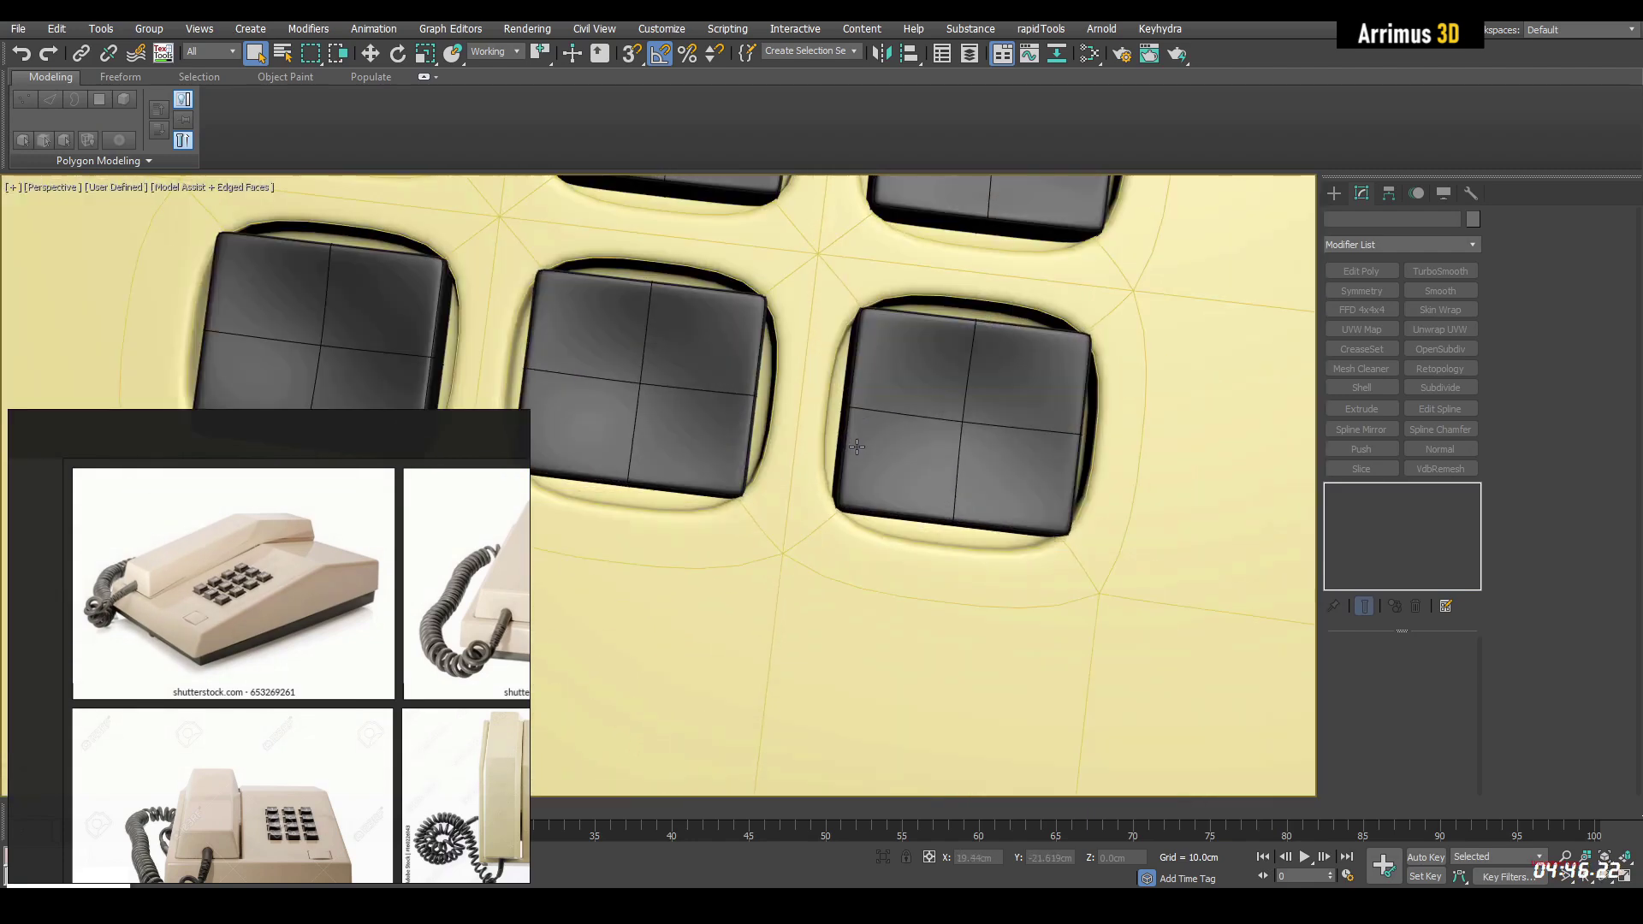
scroll(141, 560, up, 5)
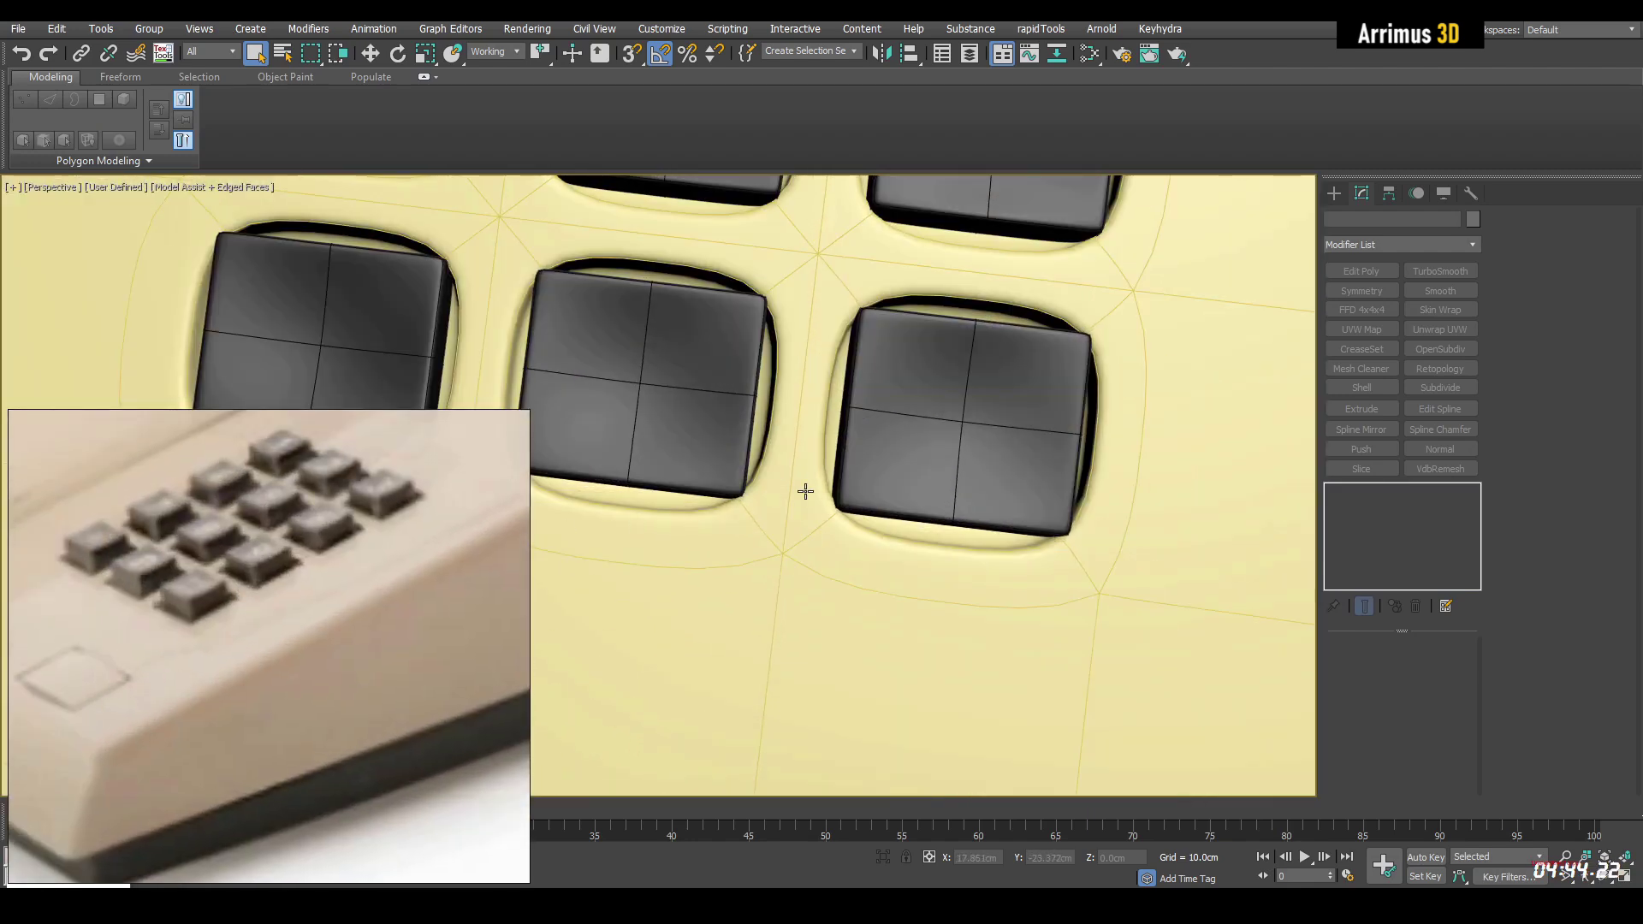
middle_drag(799, 483, 940, 524)
Step: On the body's CreaseSet modifier, select the edges around the key recesses at edge level with see-through display
click(1232, 466)
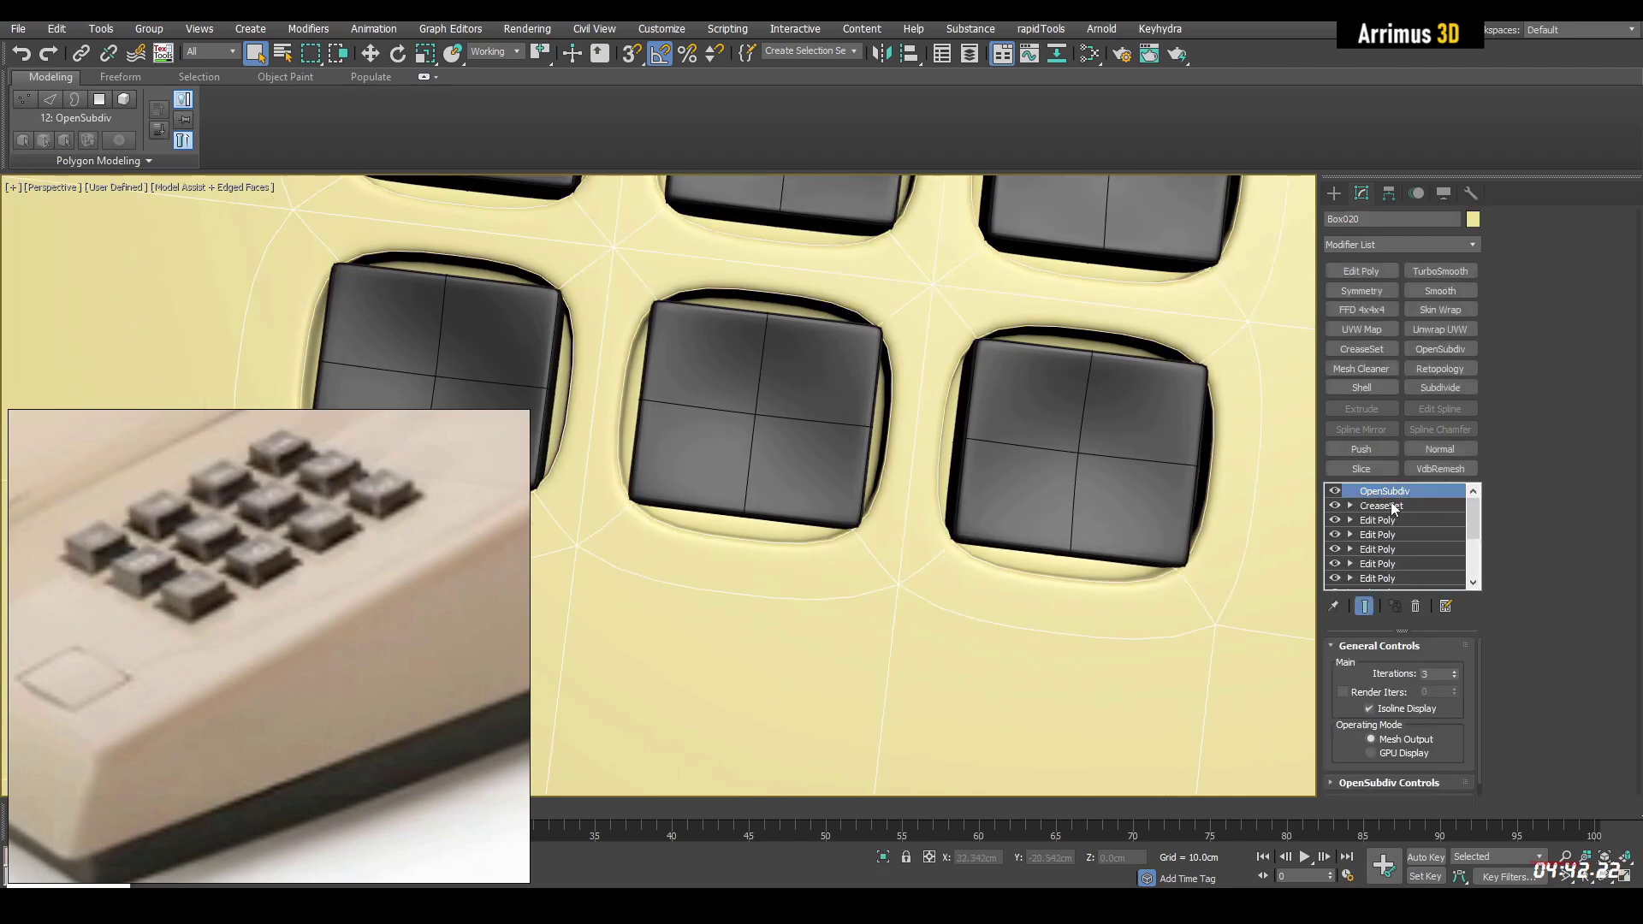
key(2)
scroll(980, 414, down, 6)
alt+middle_drag(798, 453, 815, 505)
key(alt+x)
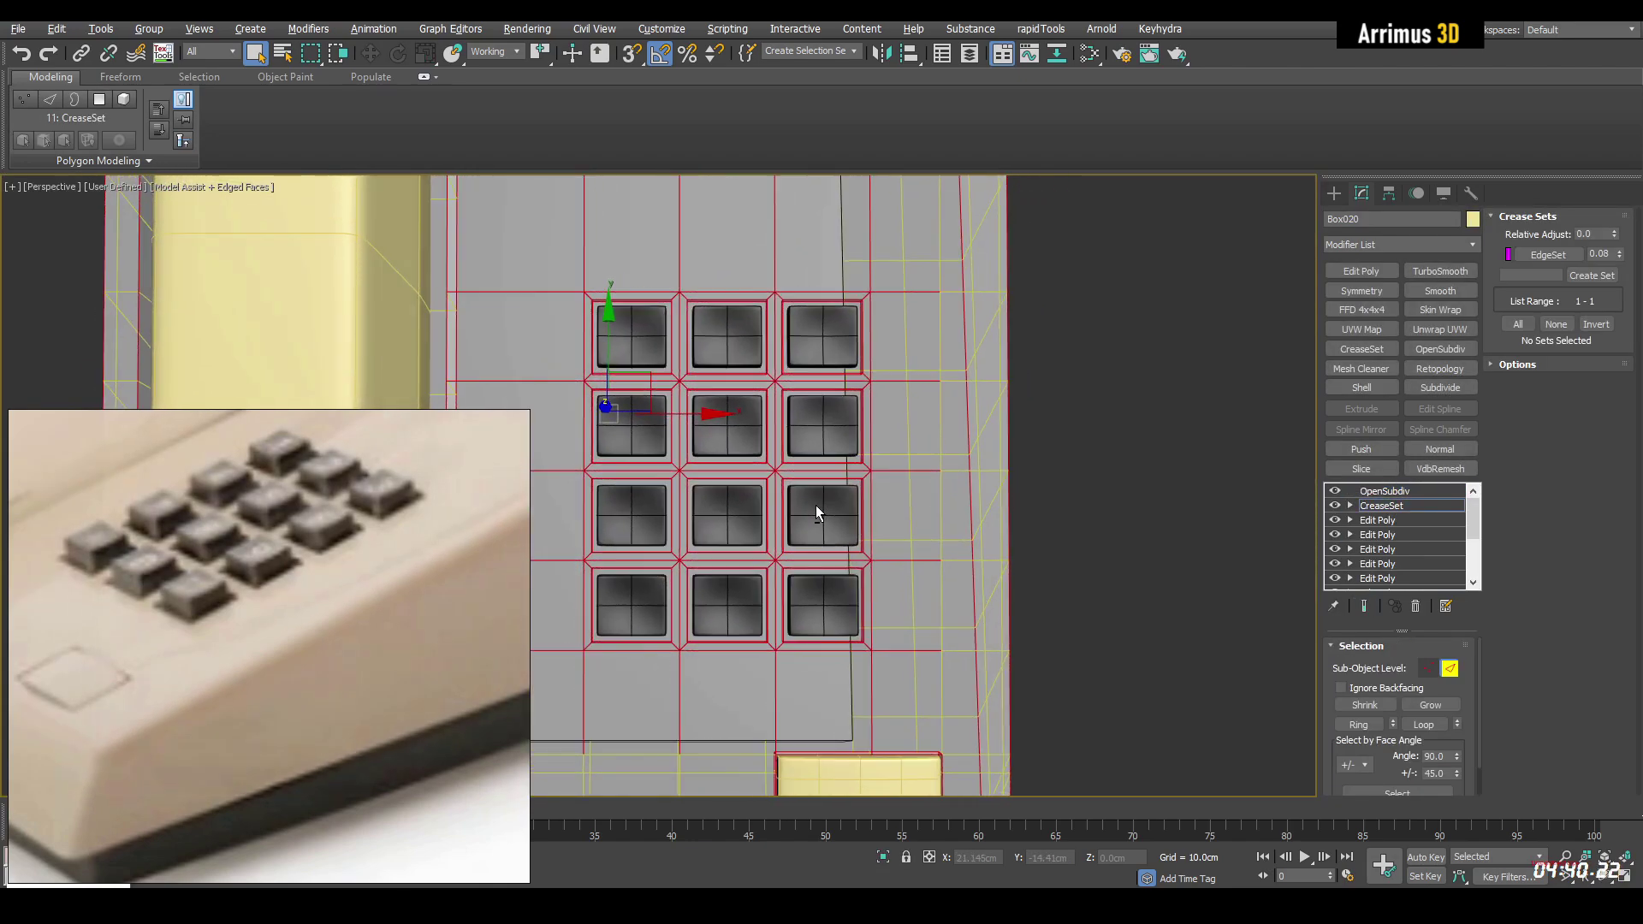
scroll(885, 434, down, 3)
alt+middle_drag(1086, 439, 964, 440)
scroll(843, 432, up, 3)
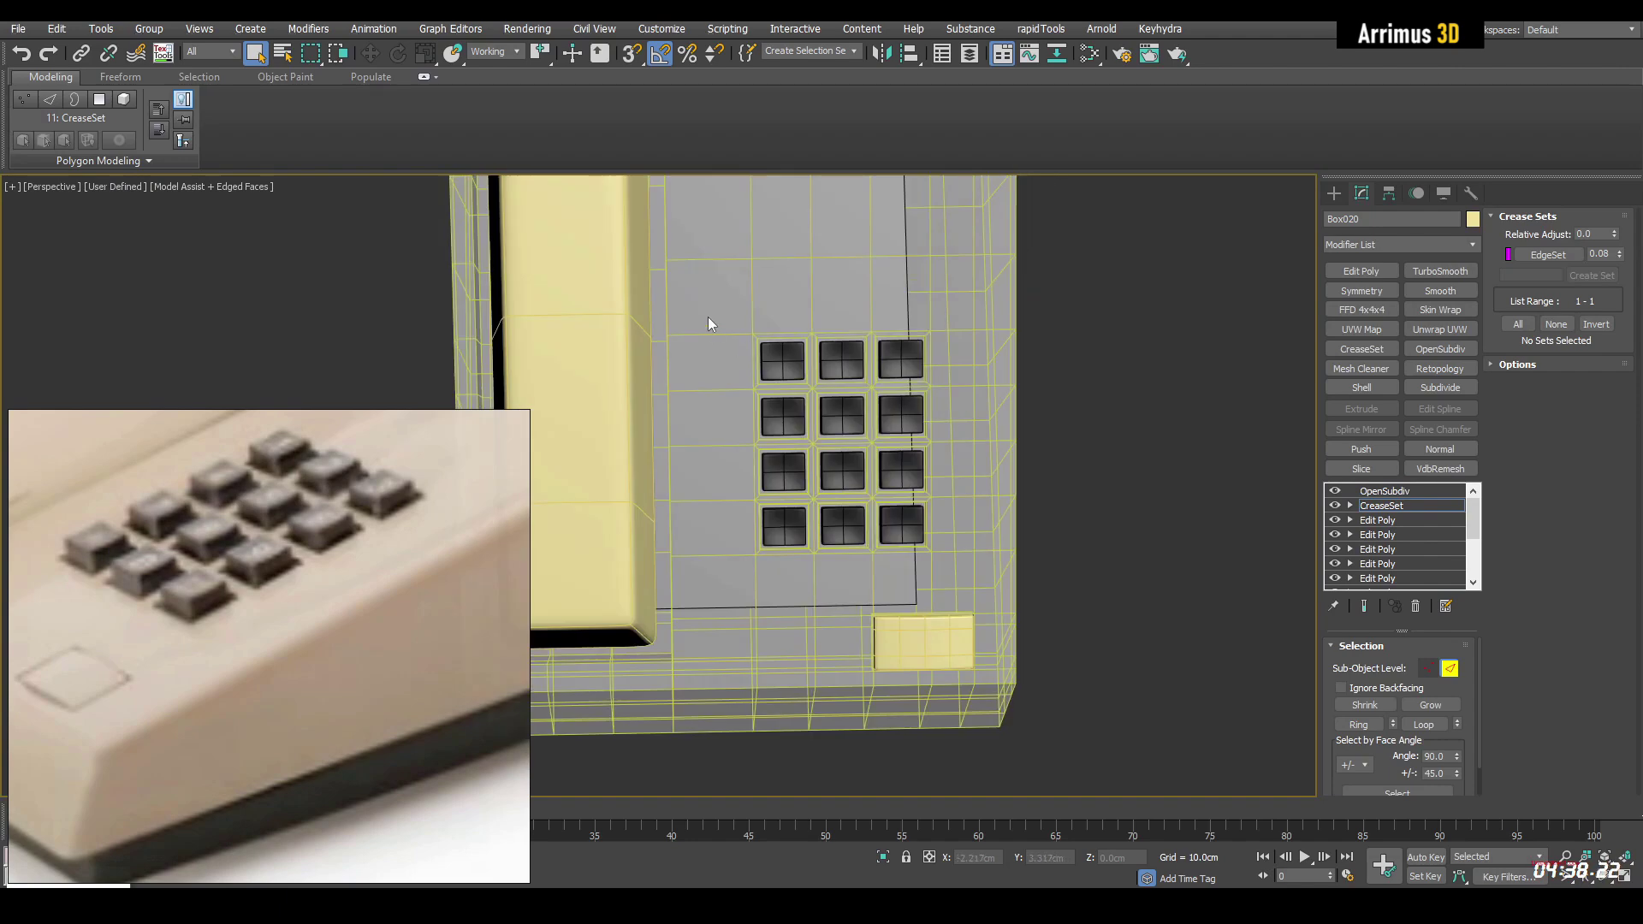
drag(937, 572, 939, 573)
alt+middle_drag(938, 573, 738, 575)
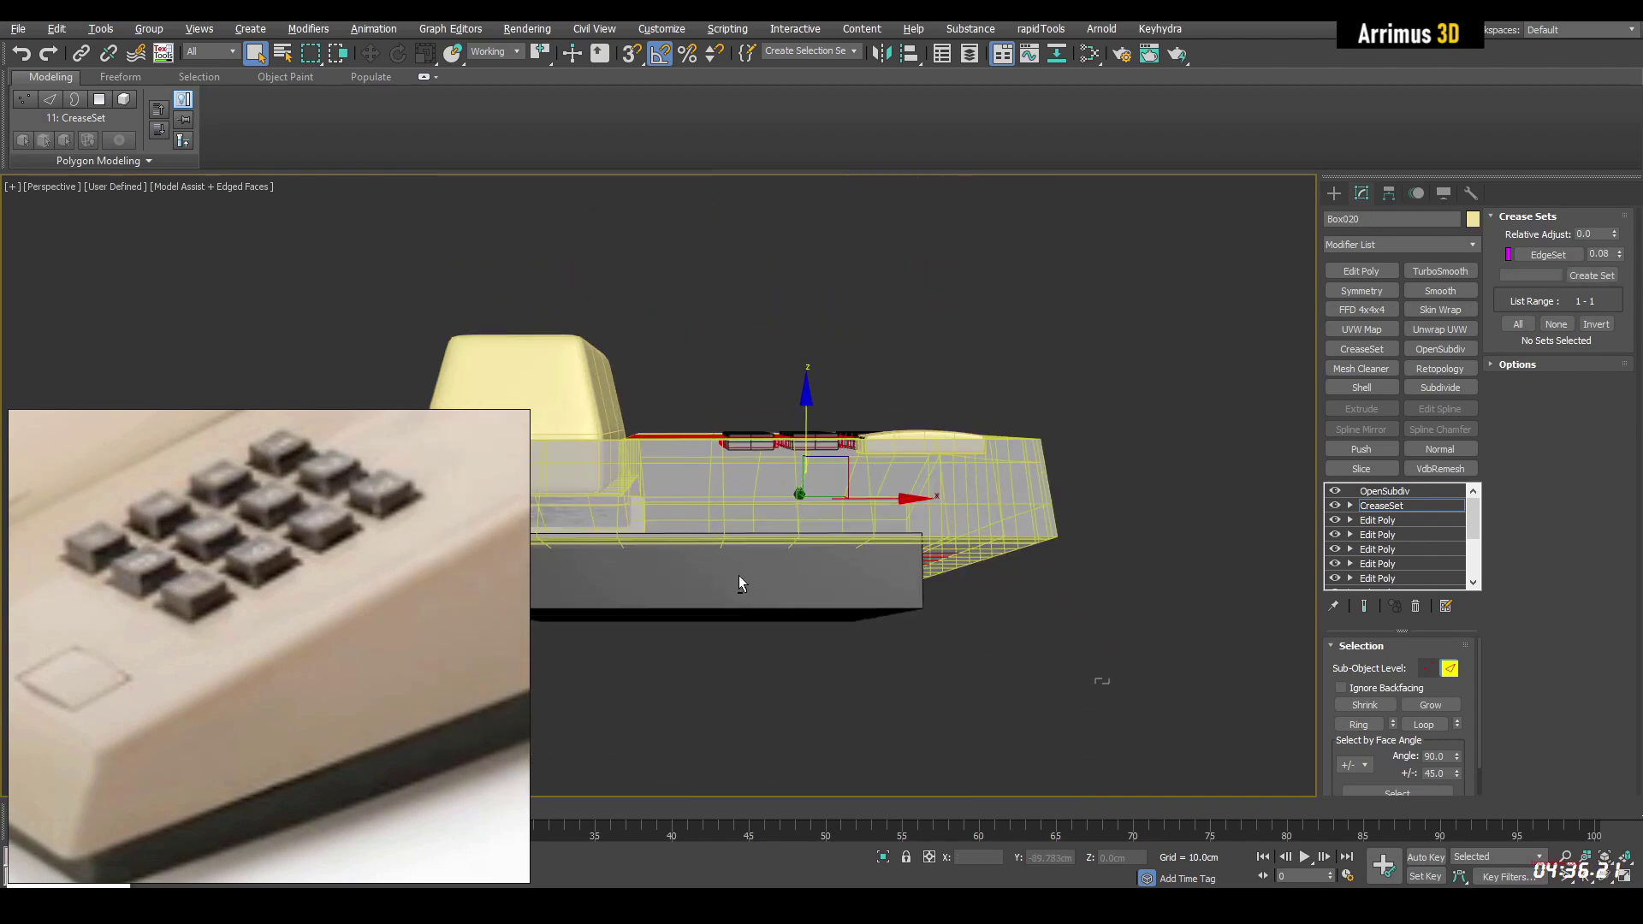
Step: Store the selected key recess edges as a second crease set and adjust its crease value
alt+middle_drag(634, 488, 634, 334)
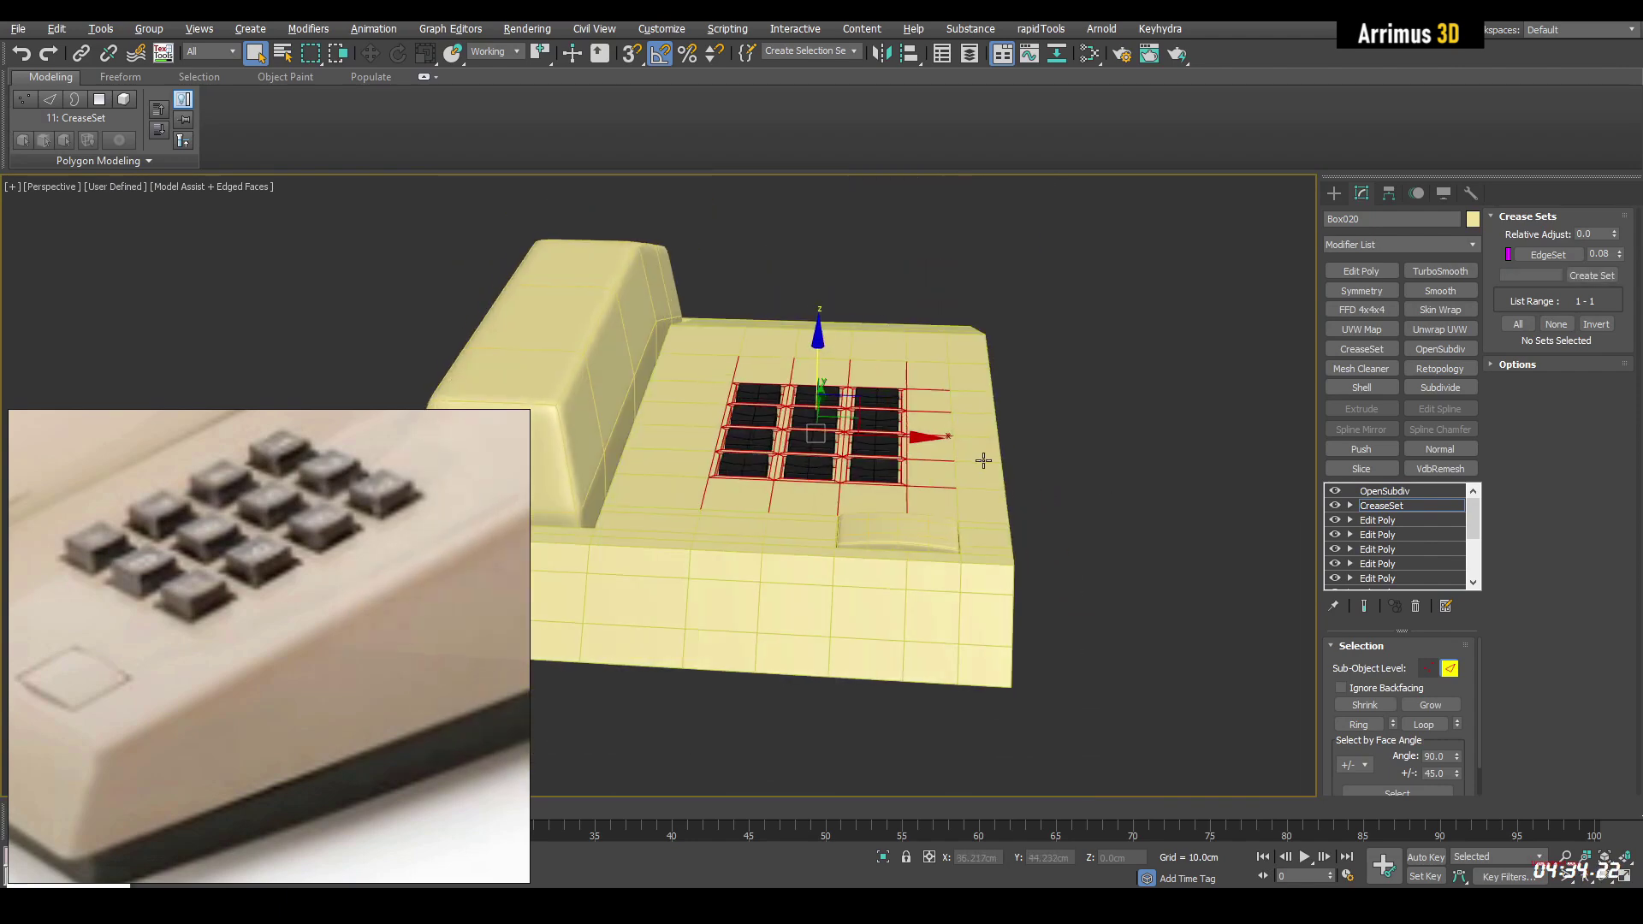
drag(932, 539, 932, 539)
key(alt+x)
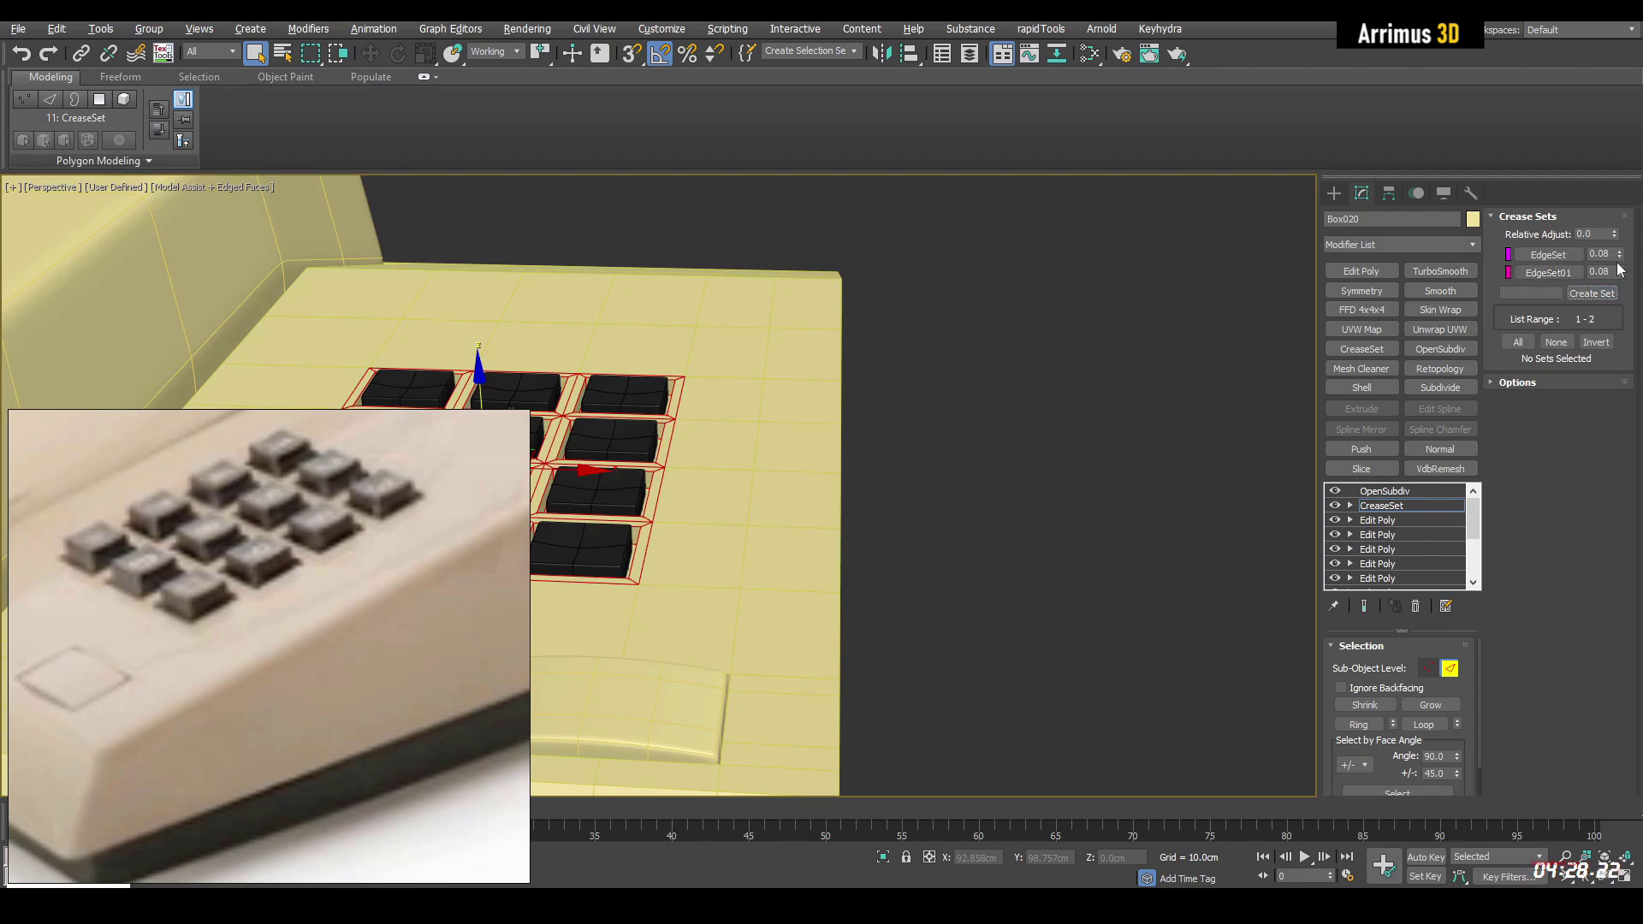
click(1572, 276)
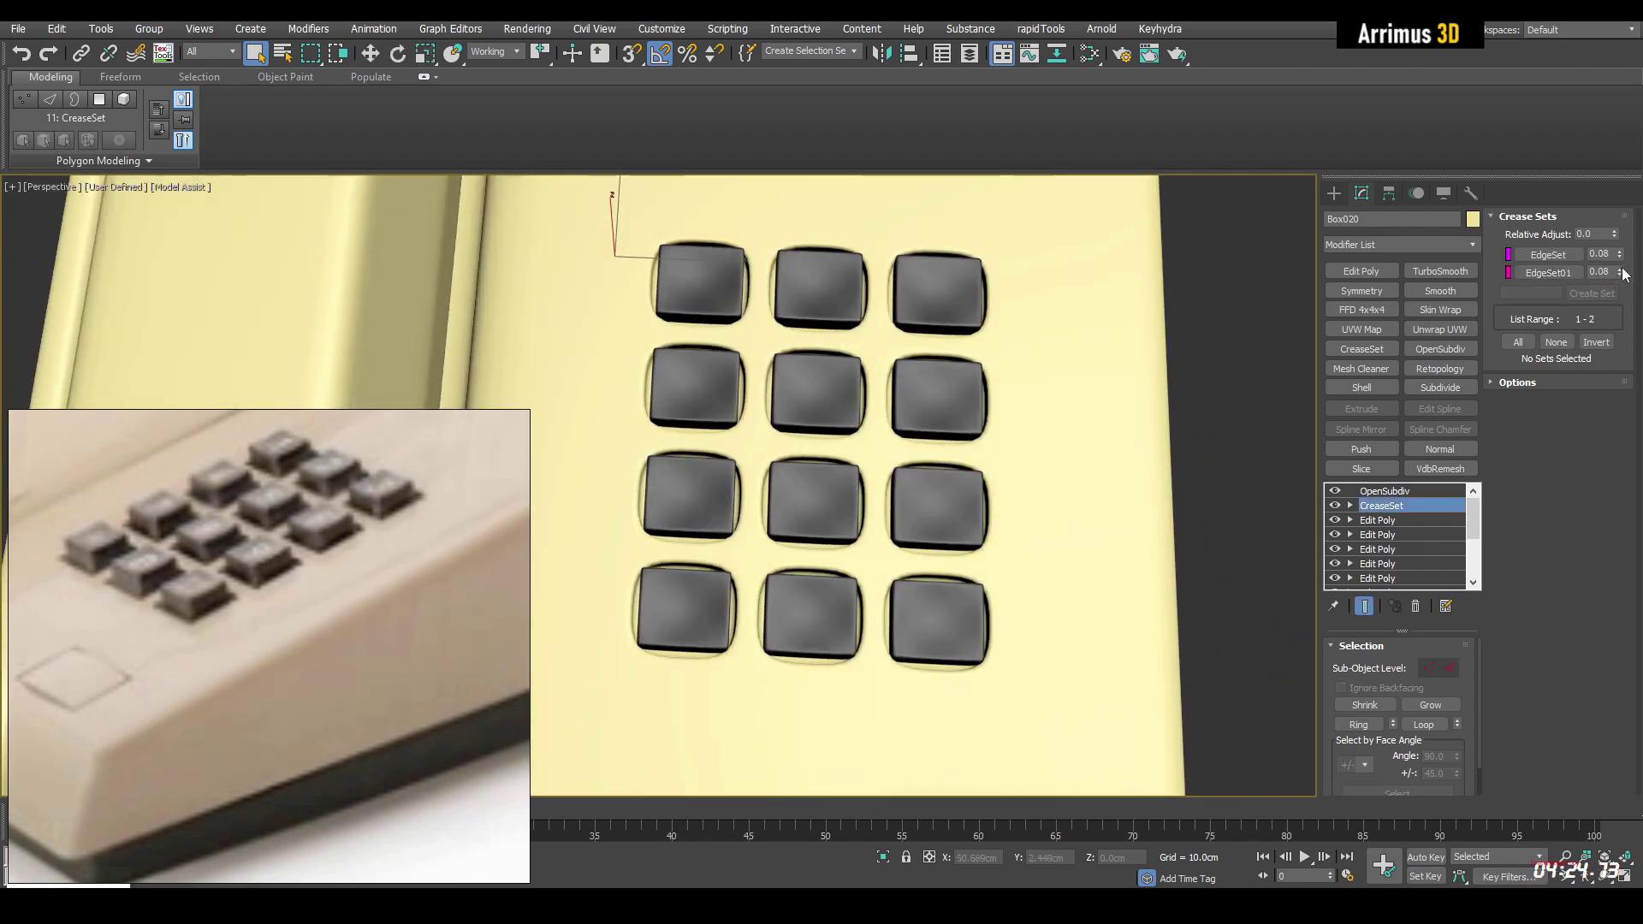
drag(1622, 269, 1616, 256)
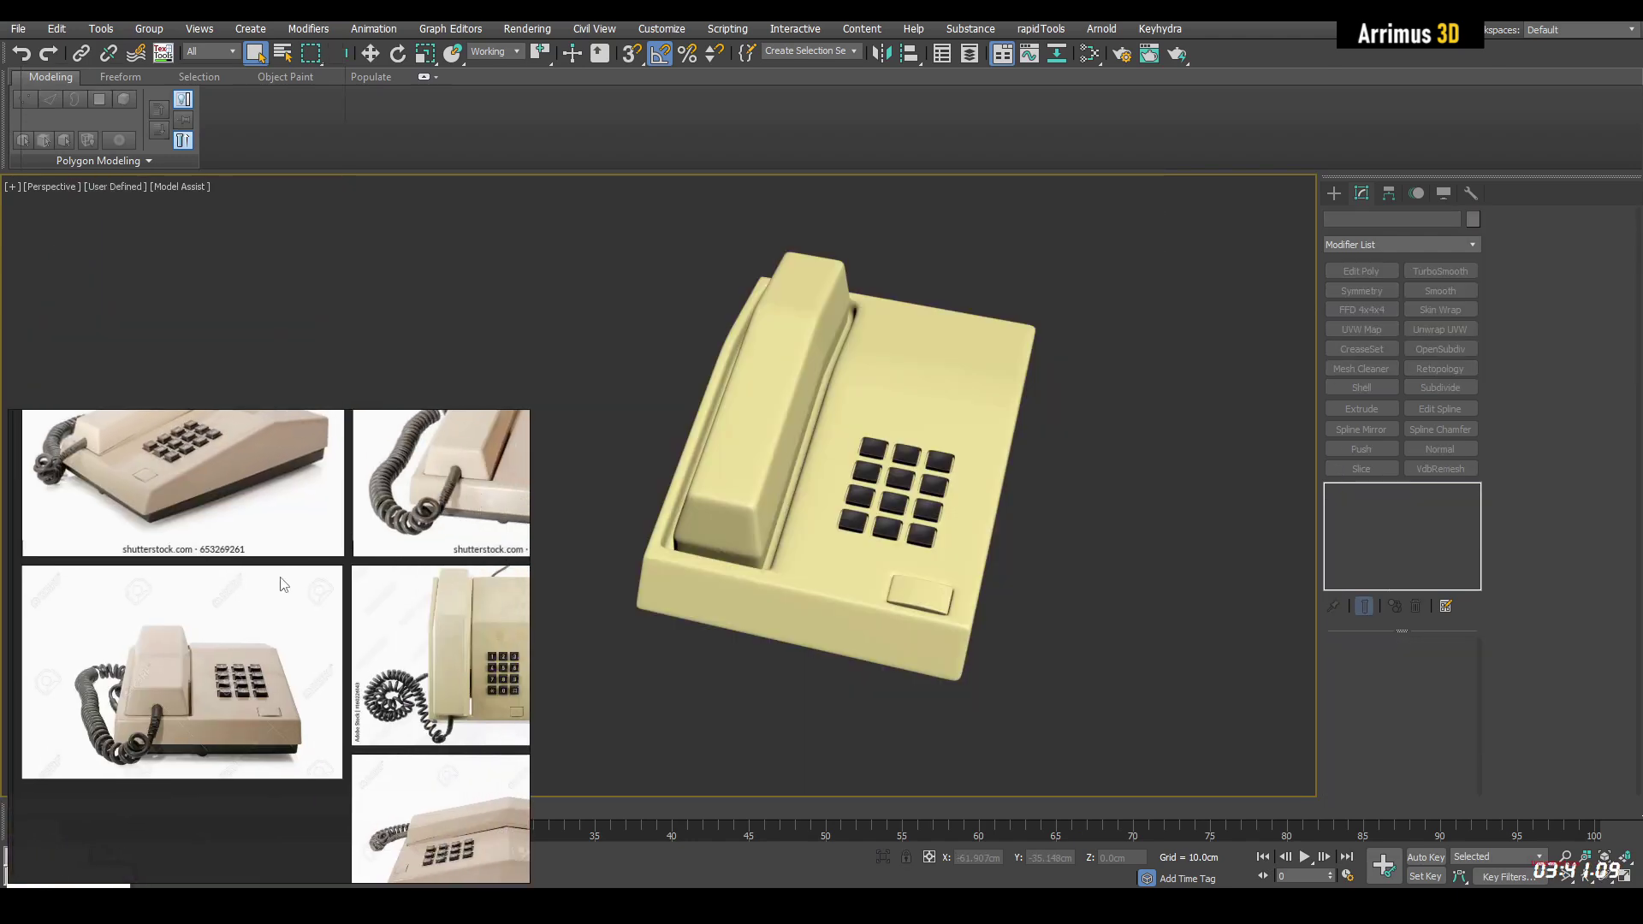
Step: Select the body with edged faces shown and add another Edit Poly modifier beneath its crease set
middle_drag(377, 637, 308, 650)
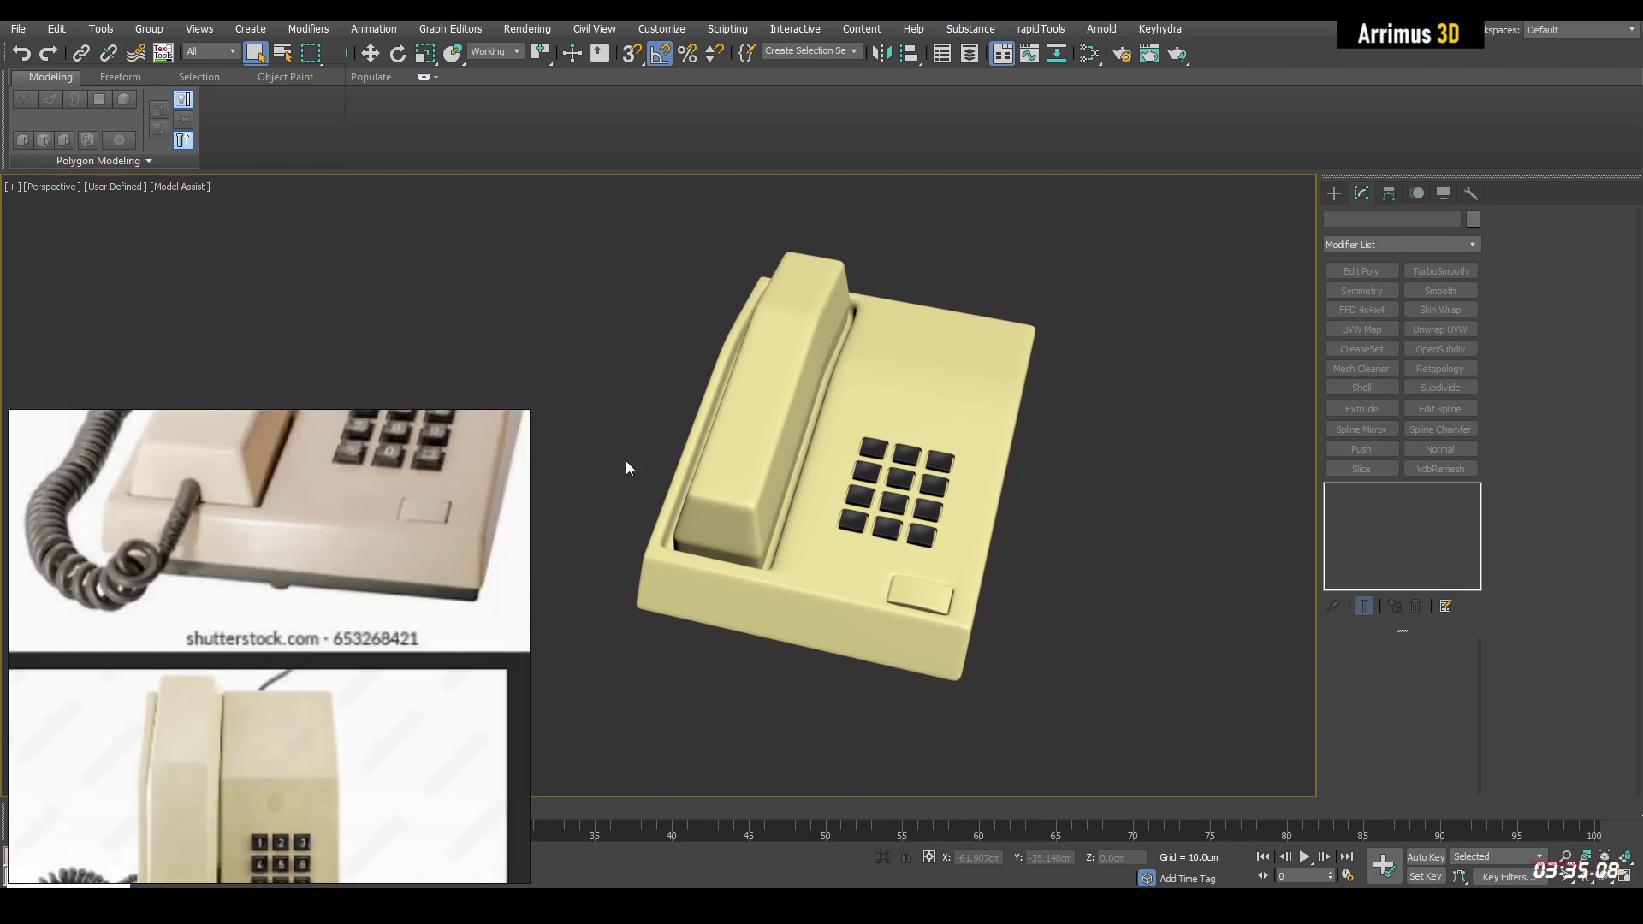
scroll(803, 496, up, 3)
alt+middle_drag(803, 495, 824, 647)
click(803, 664)
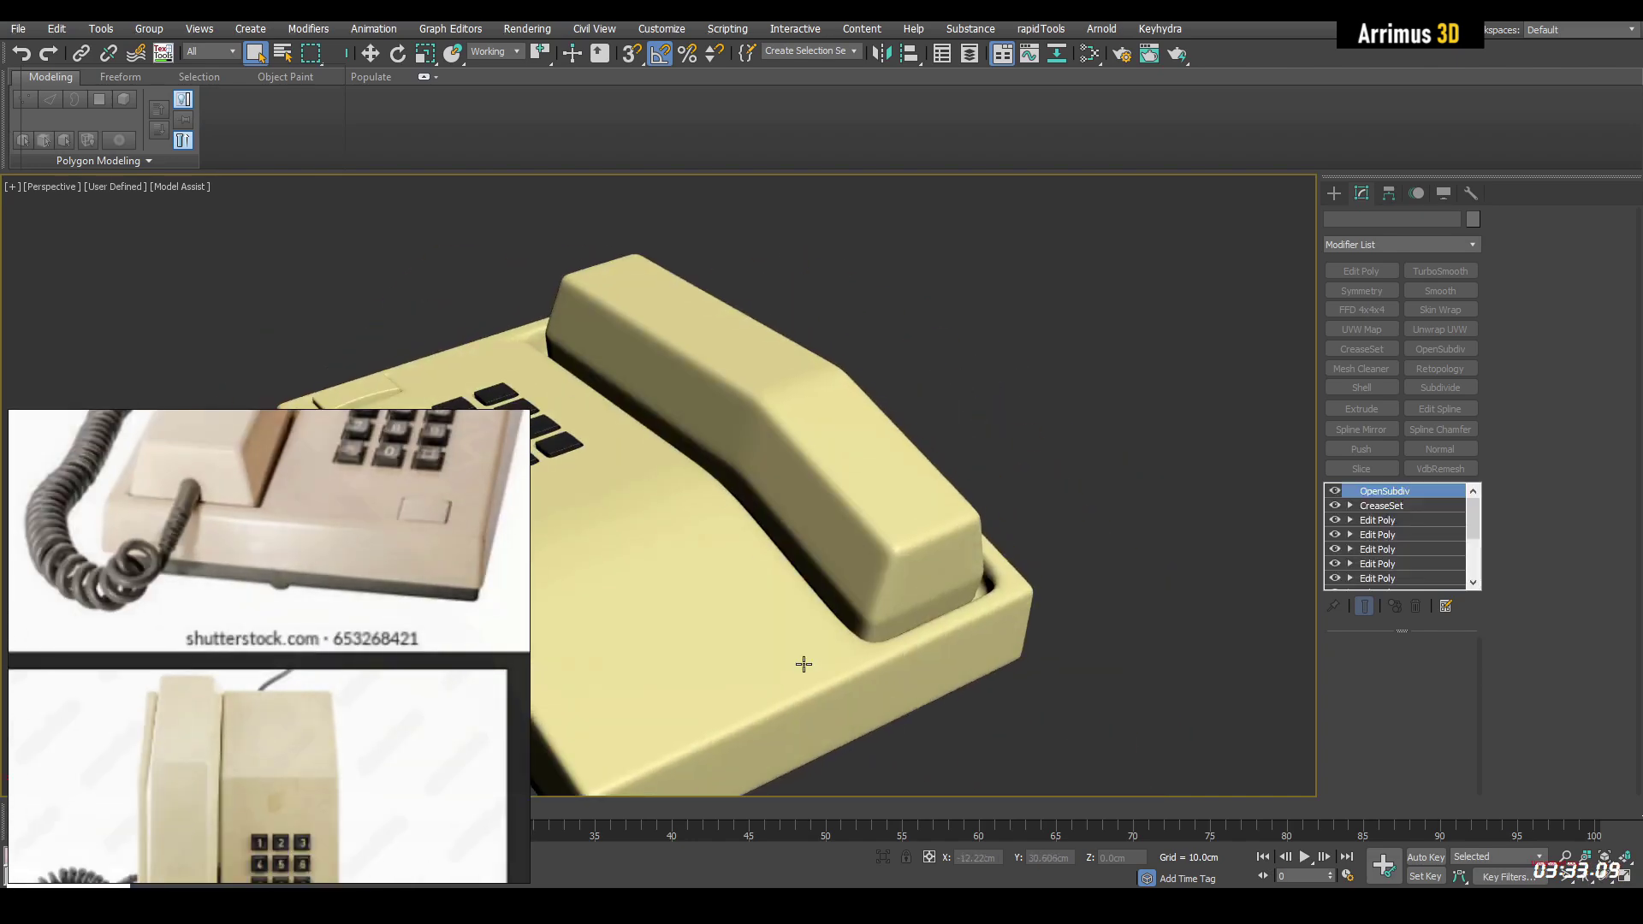
scroll(799, 517, down, 4)
key(F4)
click(1404, 521)
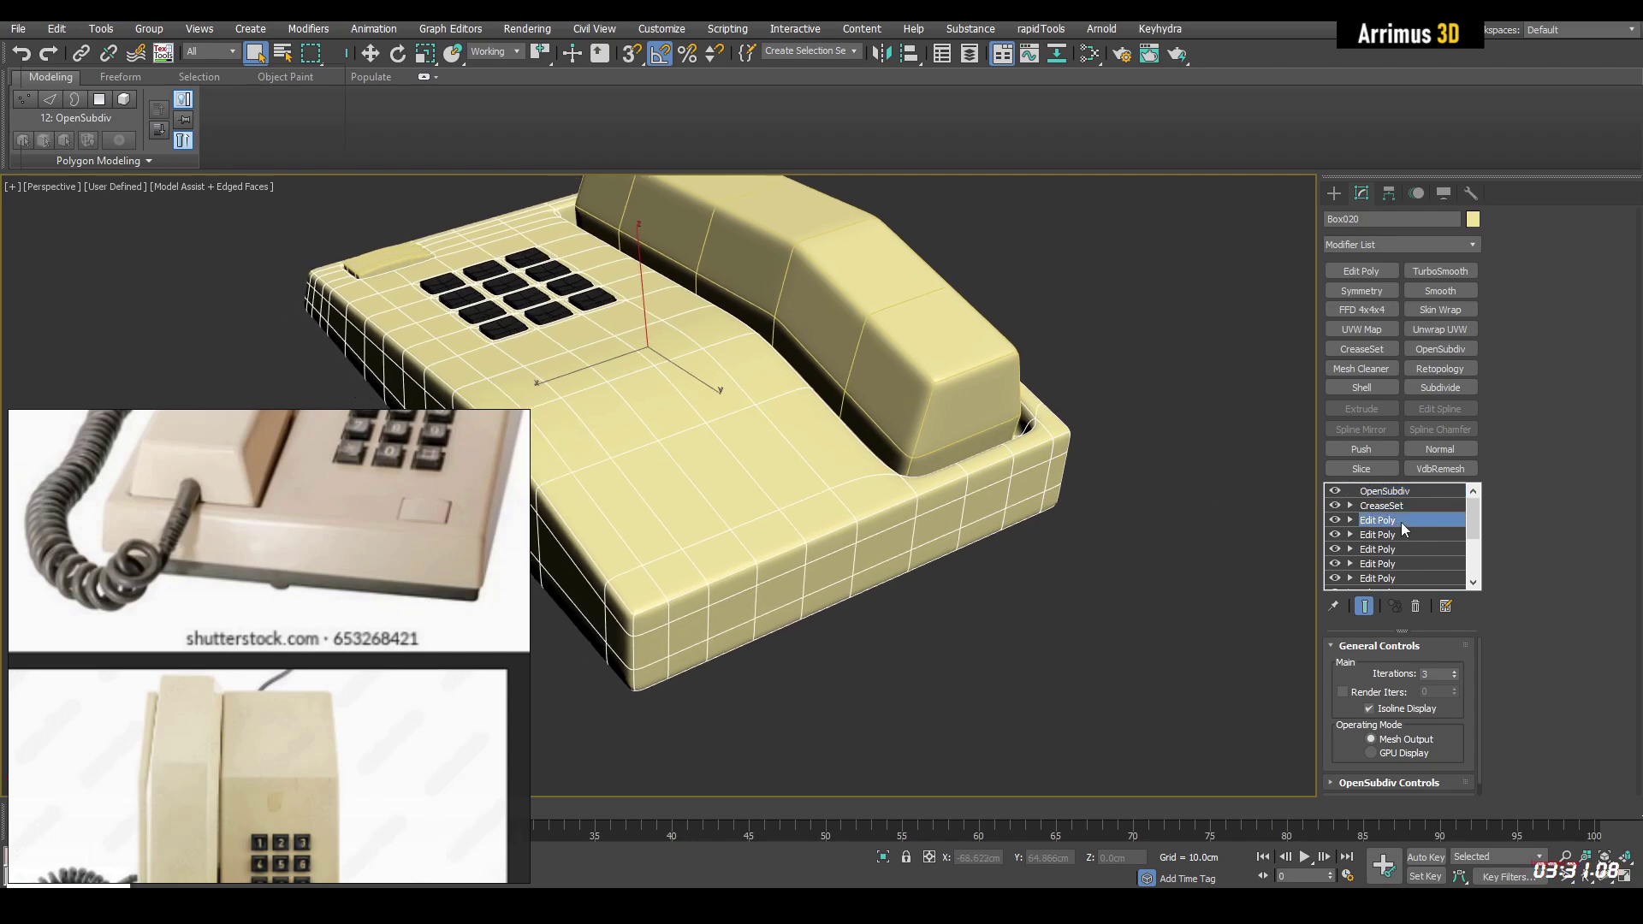
scroll(875, 526, up, 5)
click(875, 526)
alt+middle_drag(875, 525, 873, 521)
key(ctrl+d)
click(1066, 608)
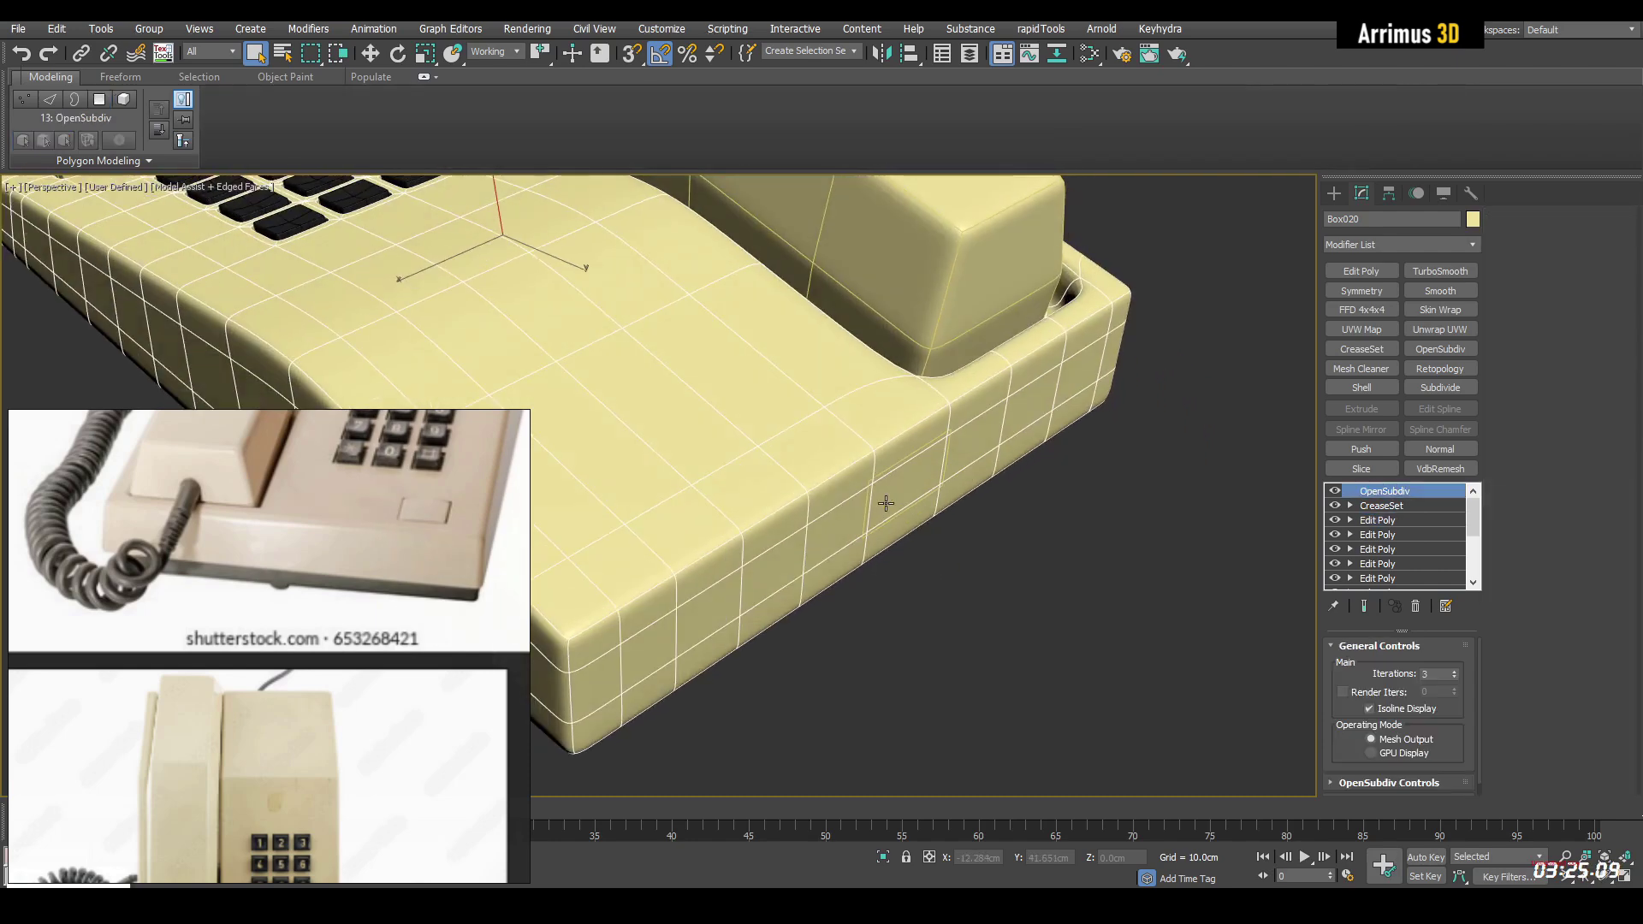
Step: Copy the polygon on the body's rear wall near the handset cradle into a separate object
click(887, 503)
key(ctrl+e)
key(4)
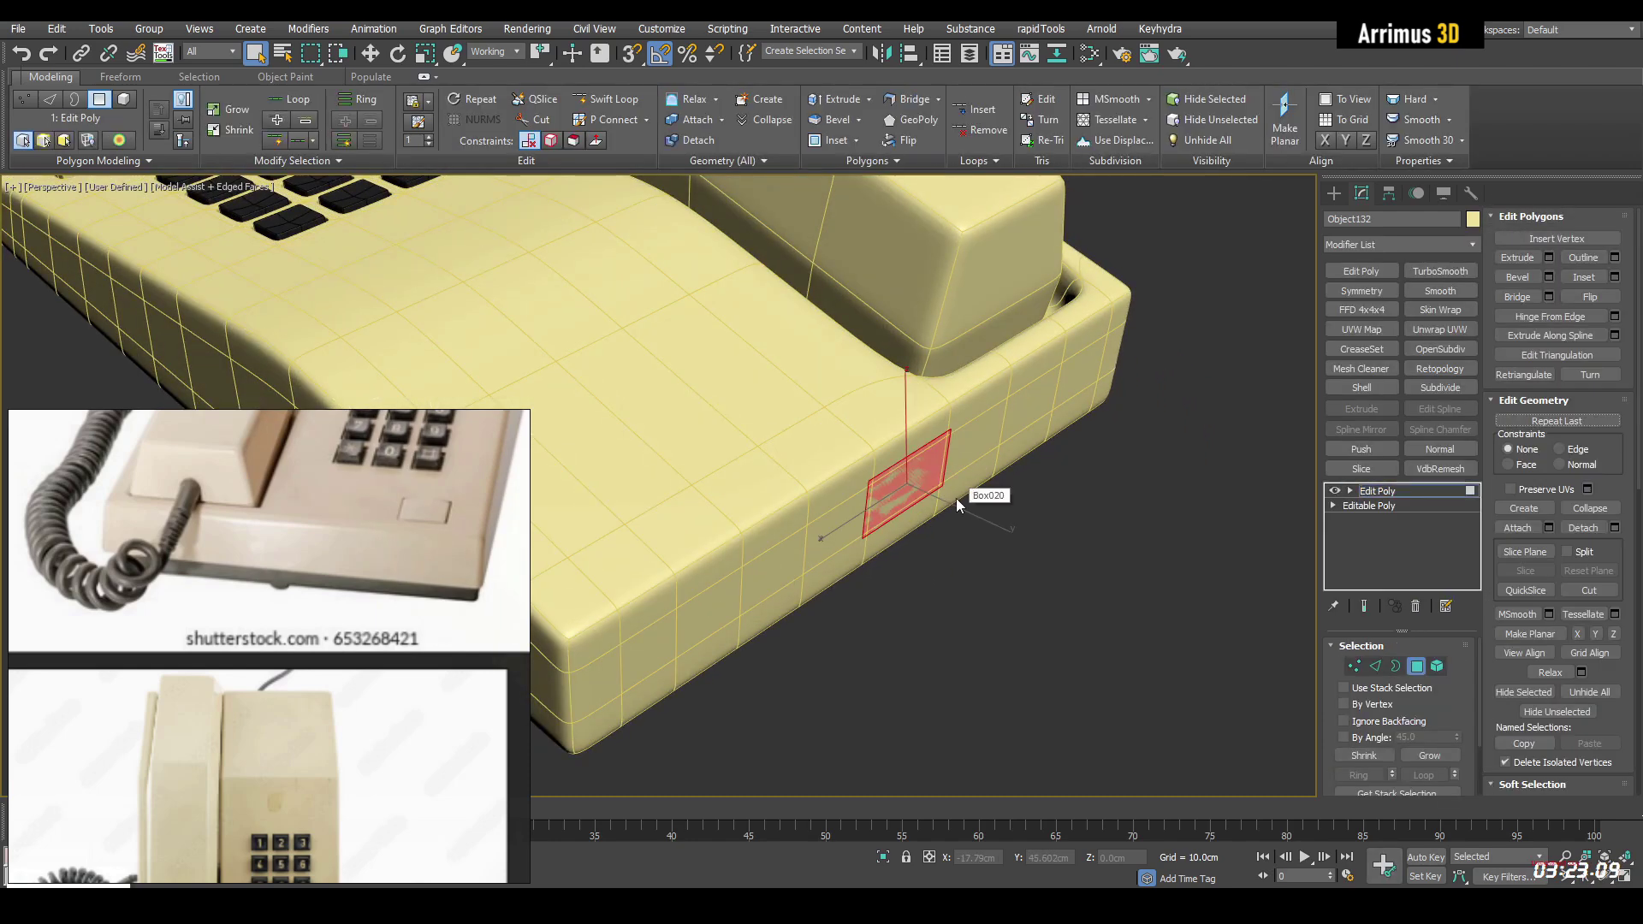
key(alt+g)
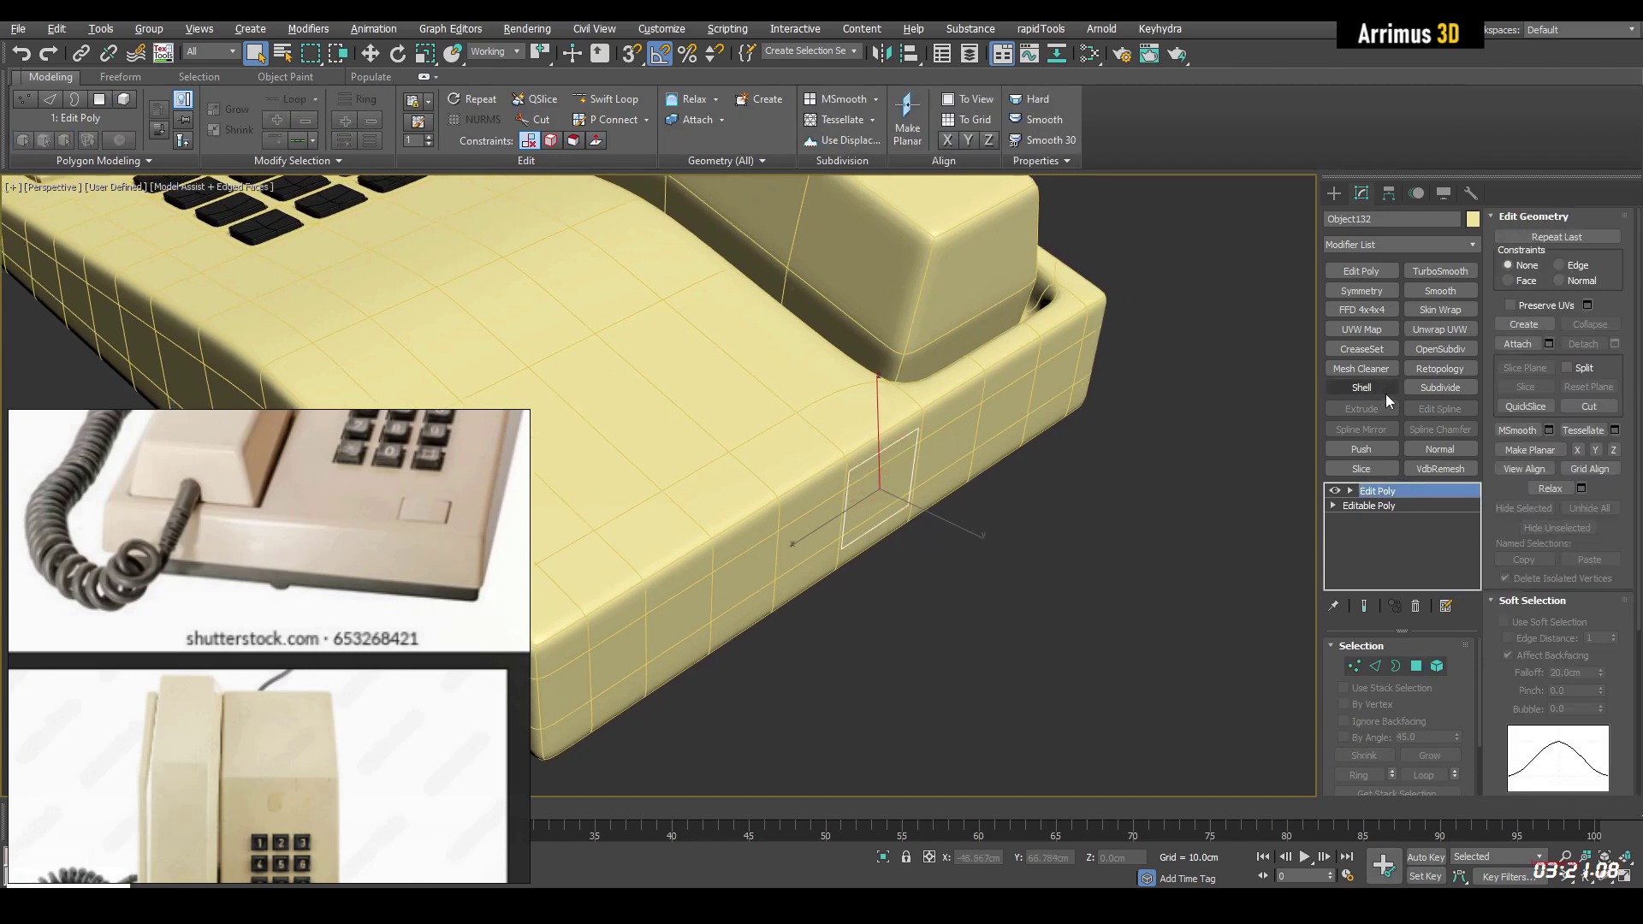
Step: Apply a Shell modifier to the separated rear wall piece and add an Edit Poly modifier above it
click(1369, 387)
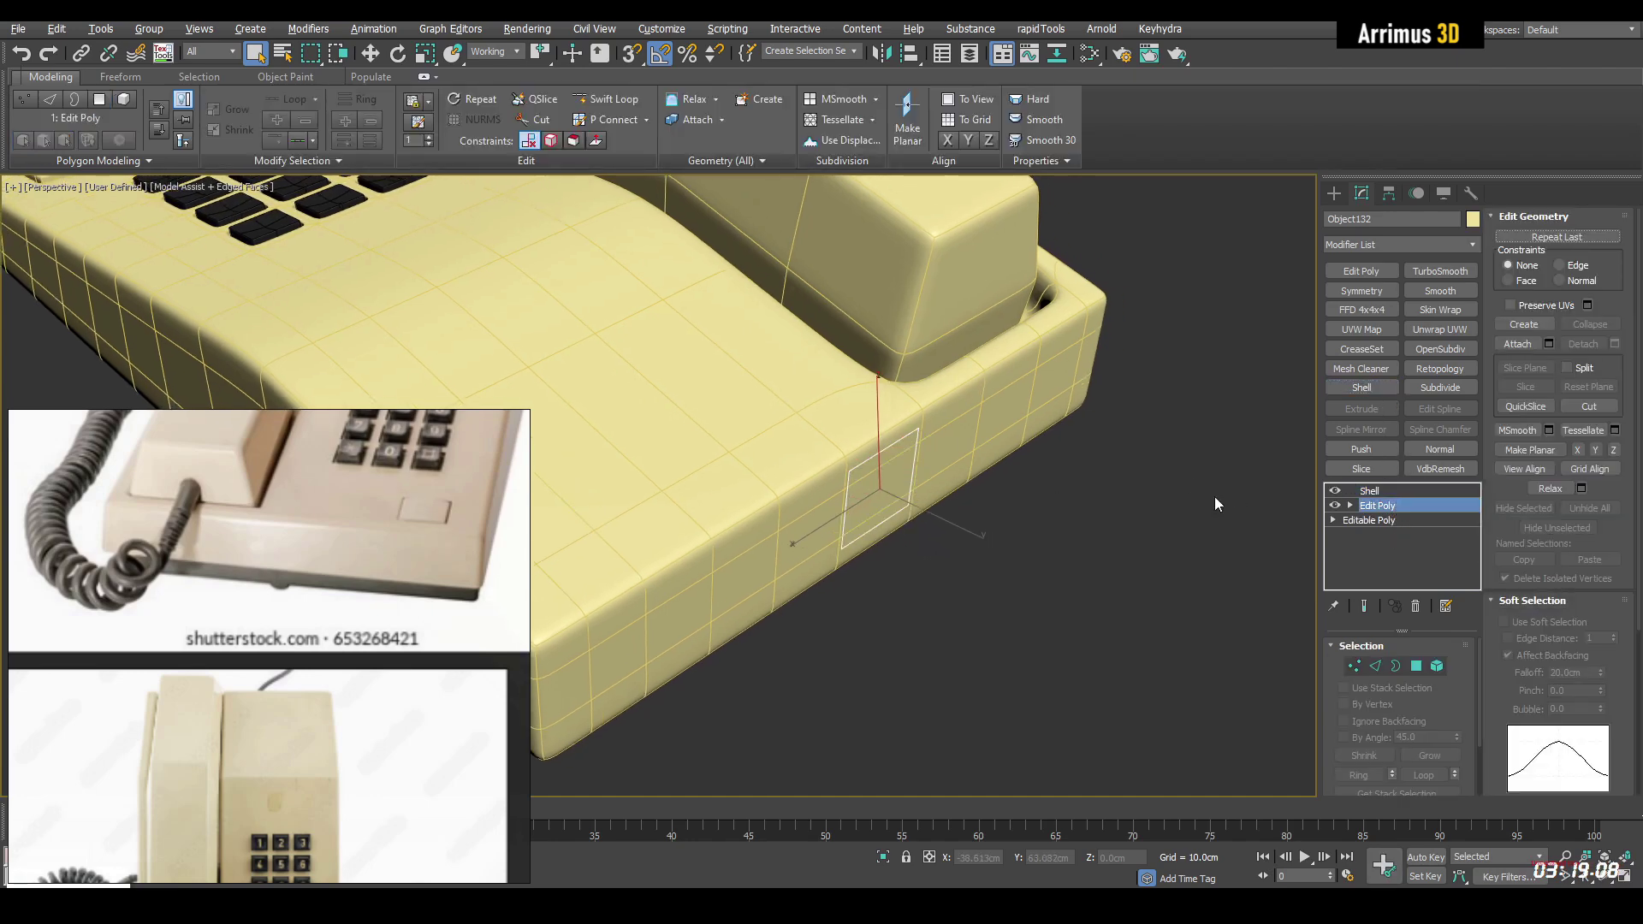
key(ctrl+e)
key(4)
key(4)
scroll(957, 491, down, 3)
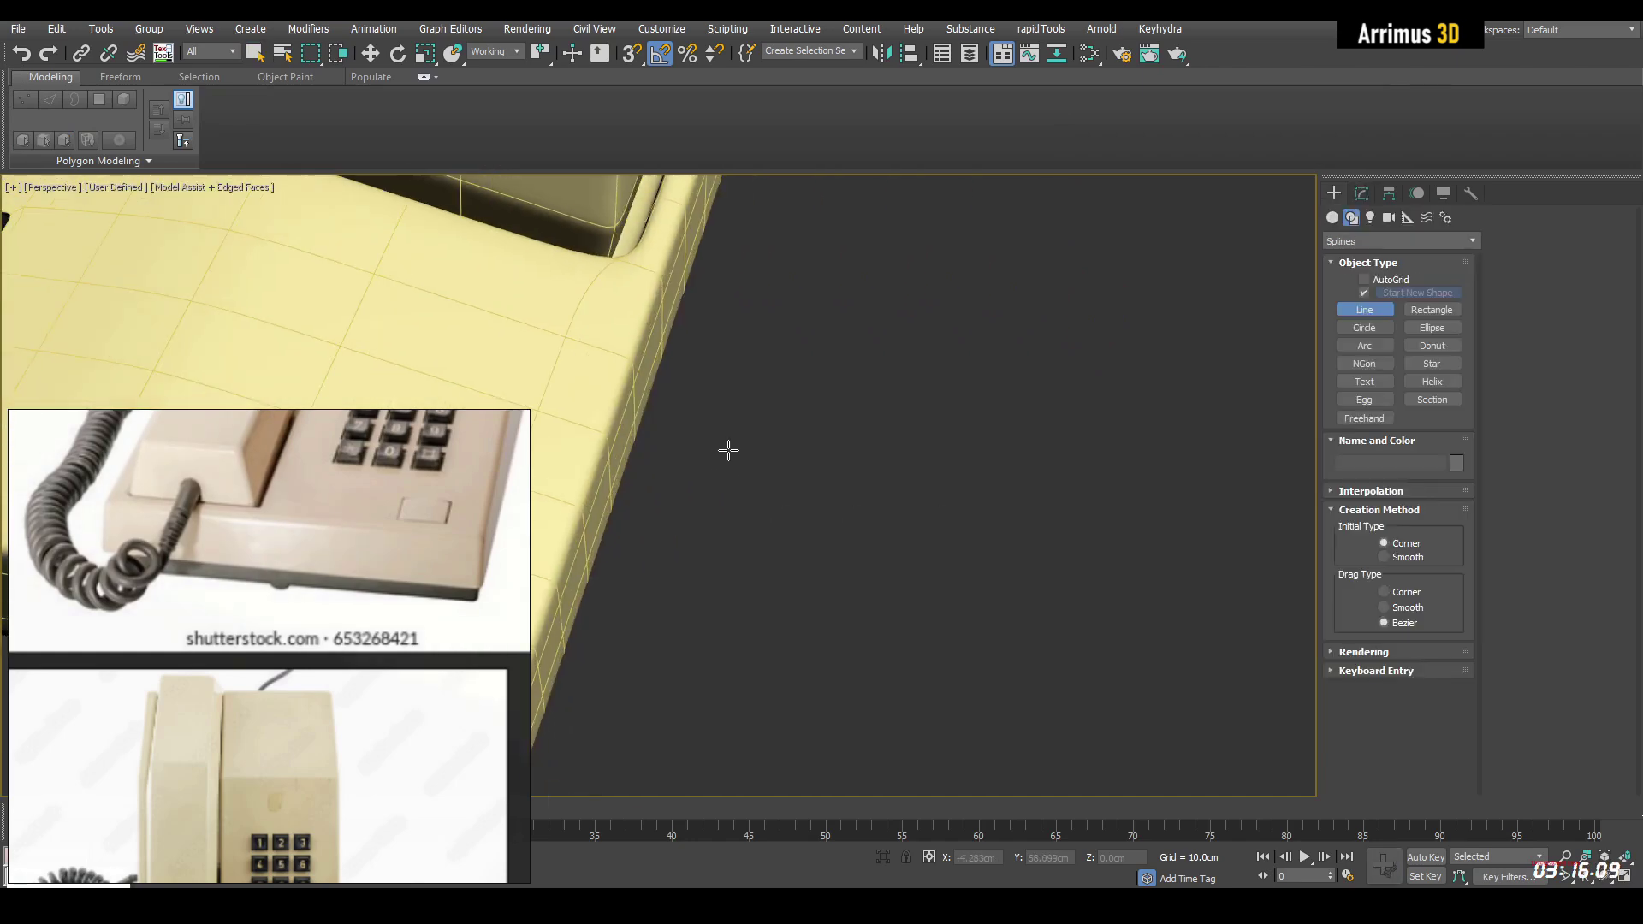
Step: Draw a winding line from the body's rear wall outward as the path of the phone's cord
scroll(727, 447, down, 5)
alt+middle_drag(706, 451, 682, 430)
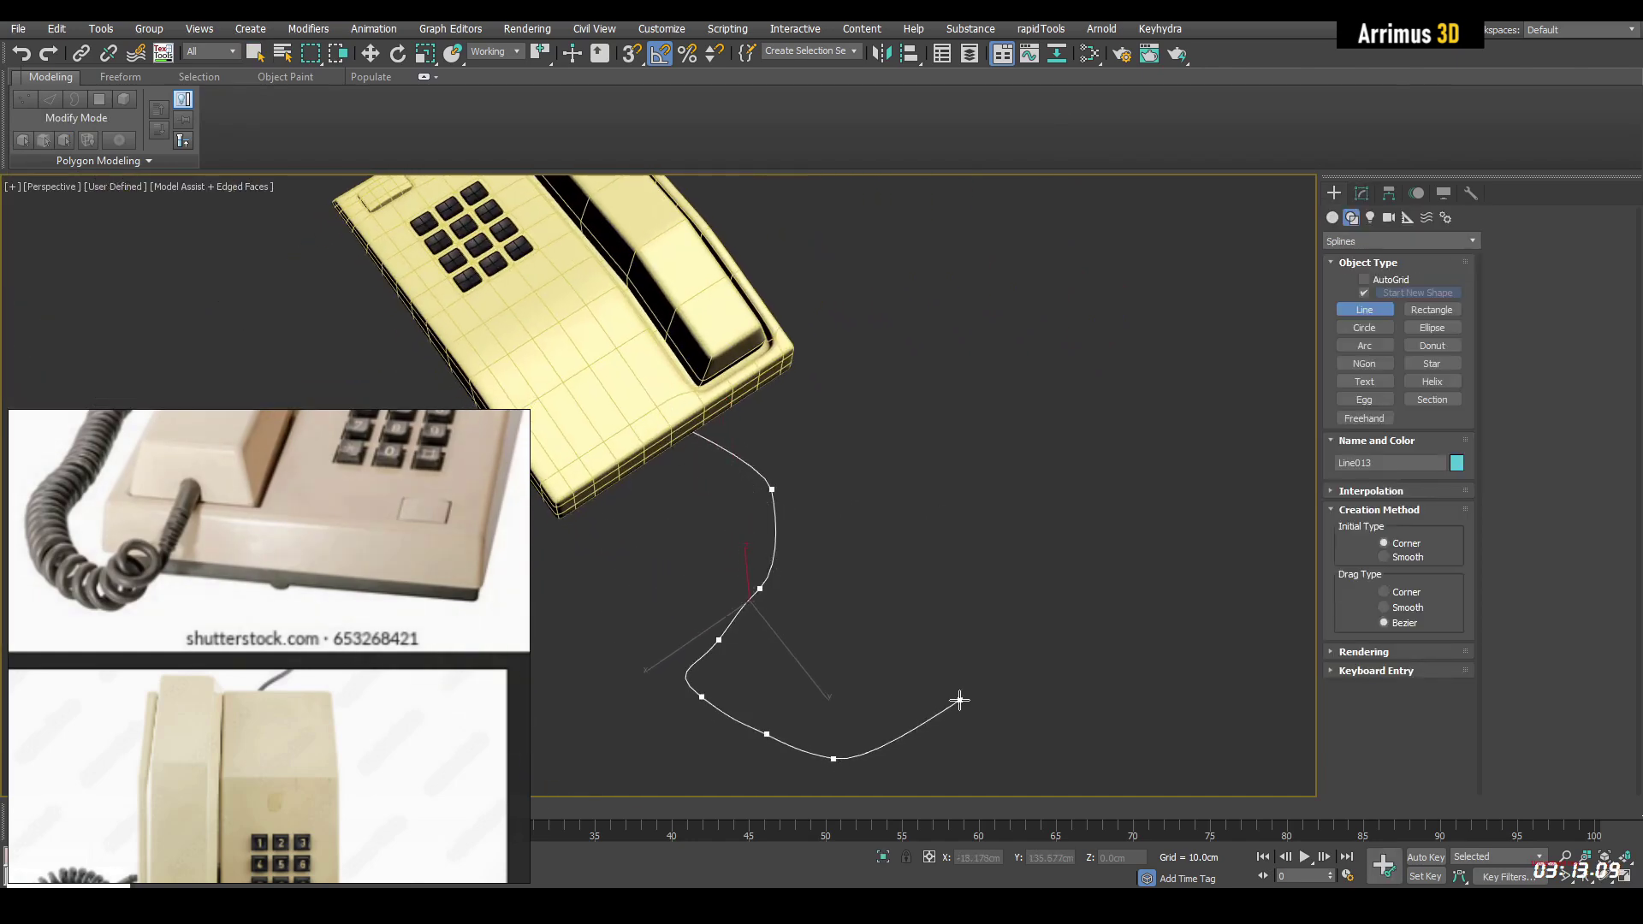
right_click(959, 700)
right_click(936, 584)
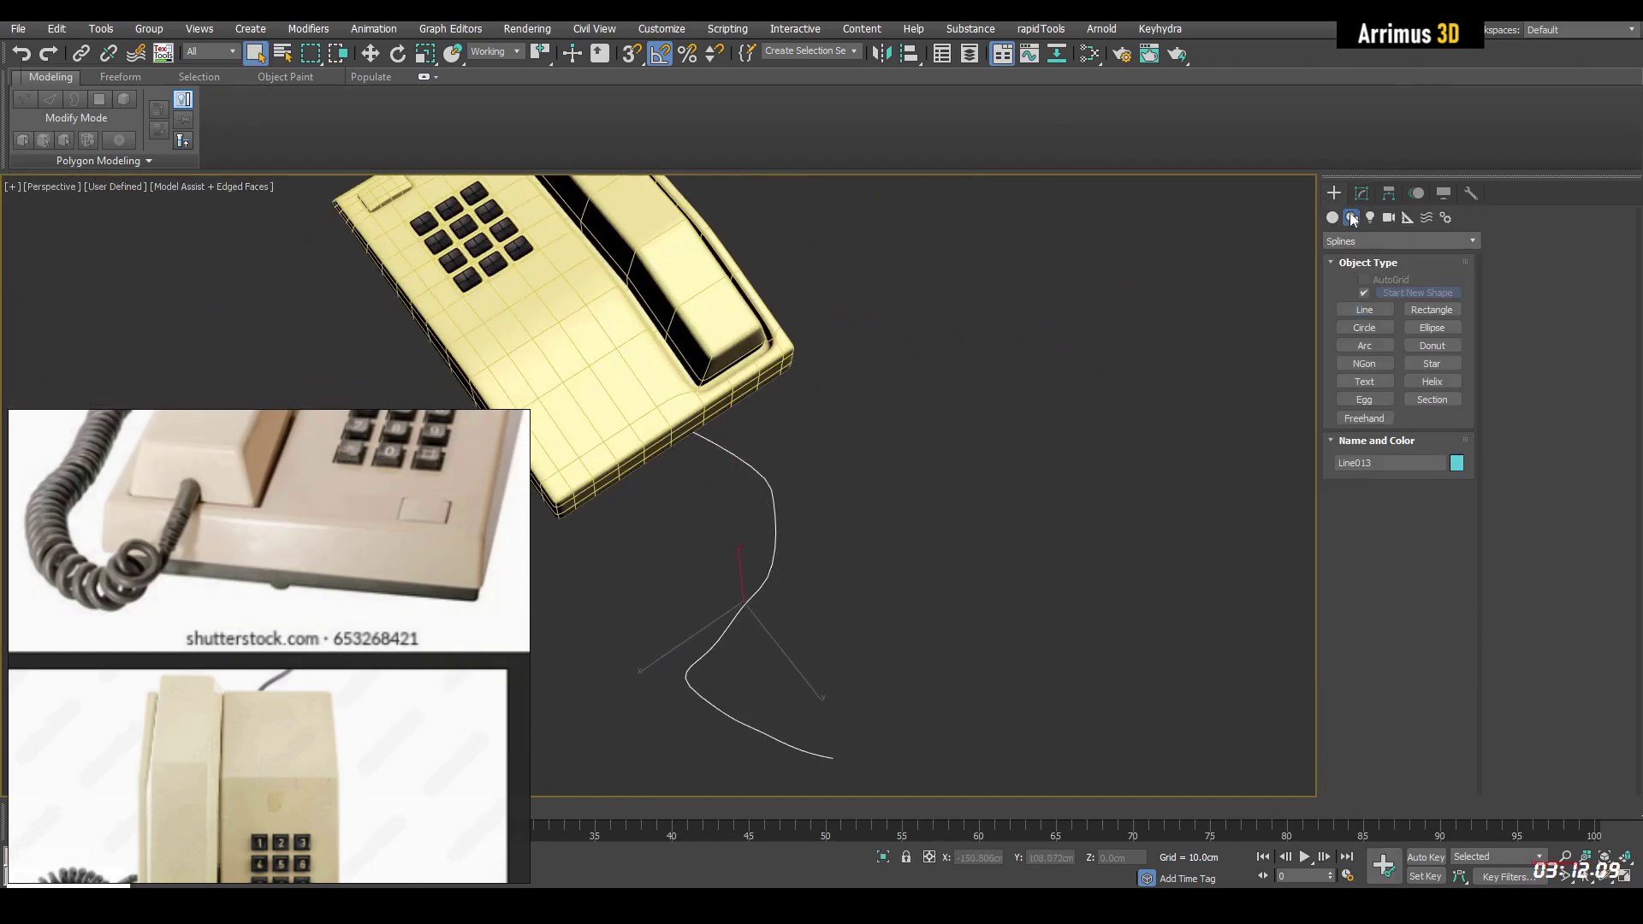
Step: Make the cord renderable and visible in the viewport with a radial thickness of 2.5 cm, and color it black
click(1362, 193)
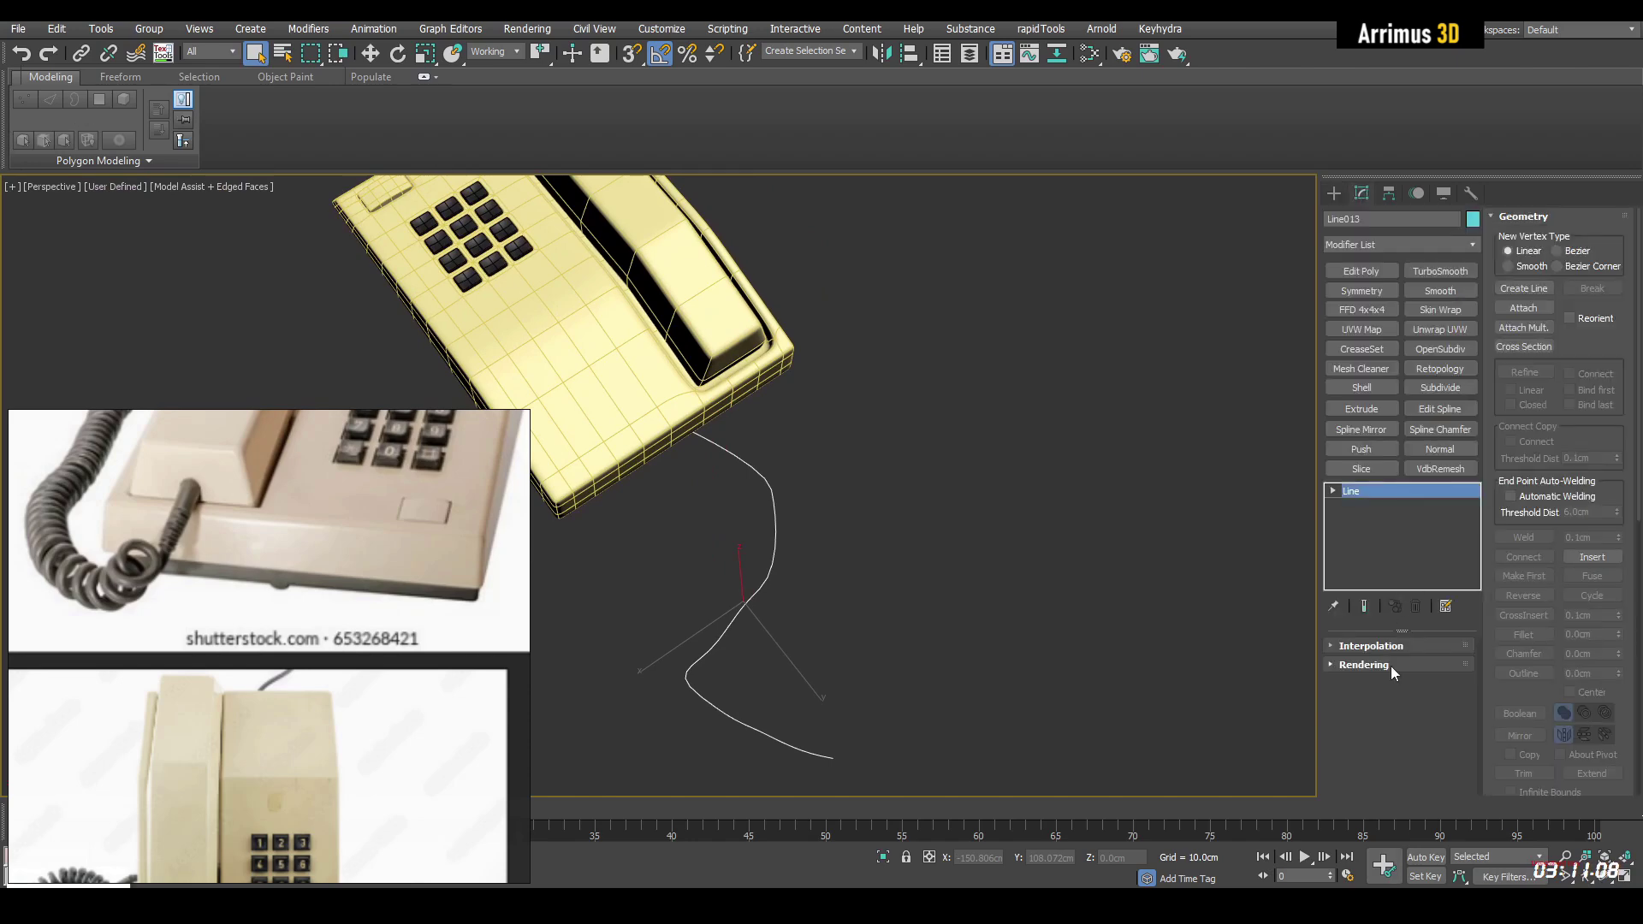
click(1370, 646)
click(1388, 717)
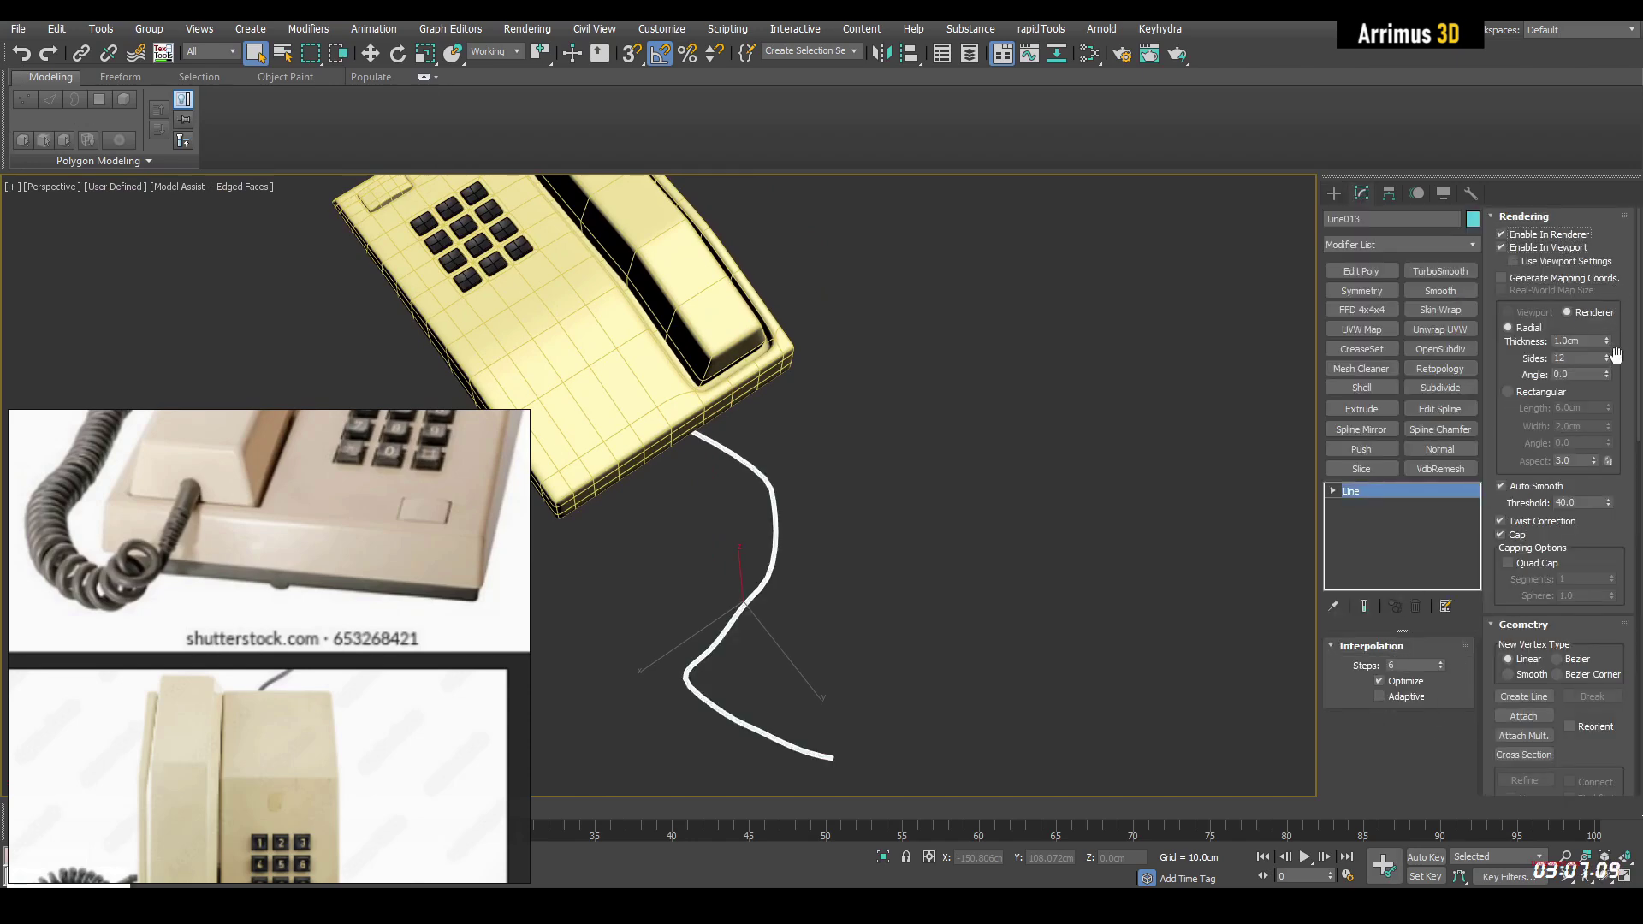
drag(1608, 342, 1612, 253)
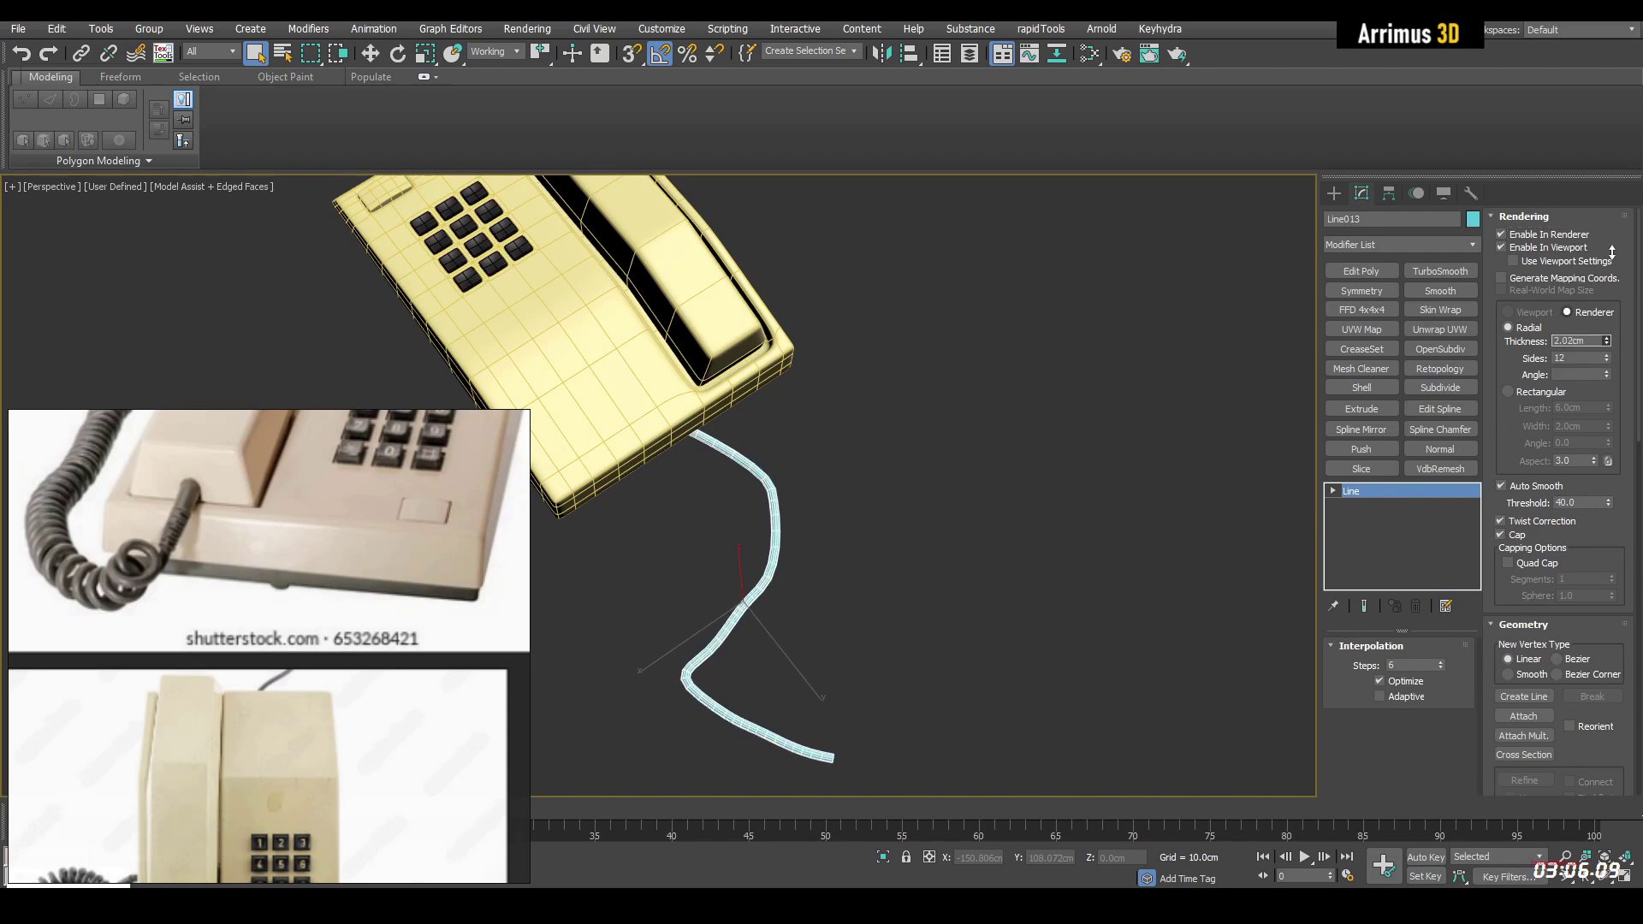
click(1472, 219)
click(892, 496)
Step: Raise the cord so that its starting end meets the body's rear wall
alt+middle_drag(892, 496, 748, 528)
key(w)
drag(748, 528, 785, 488)
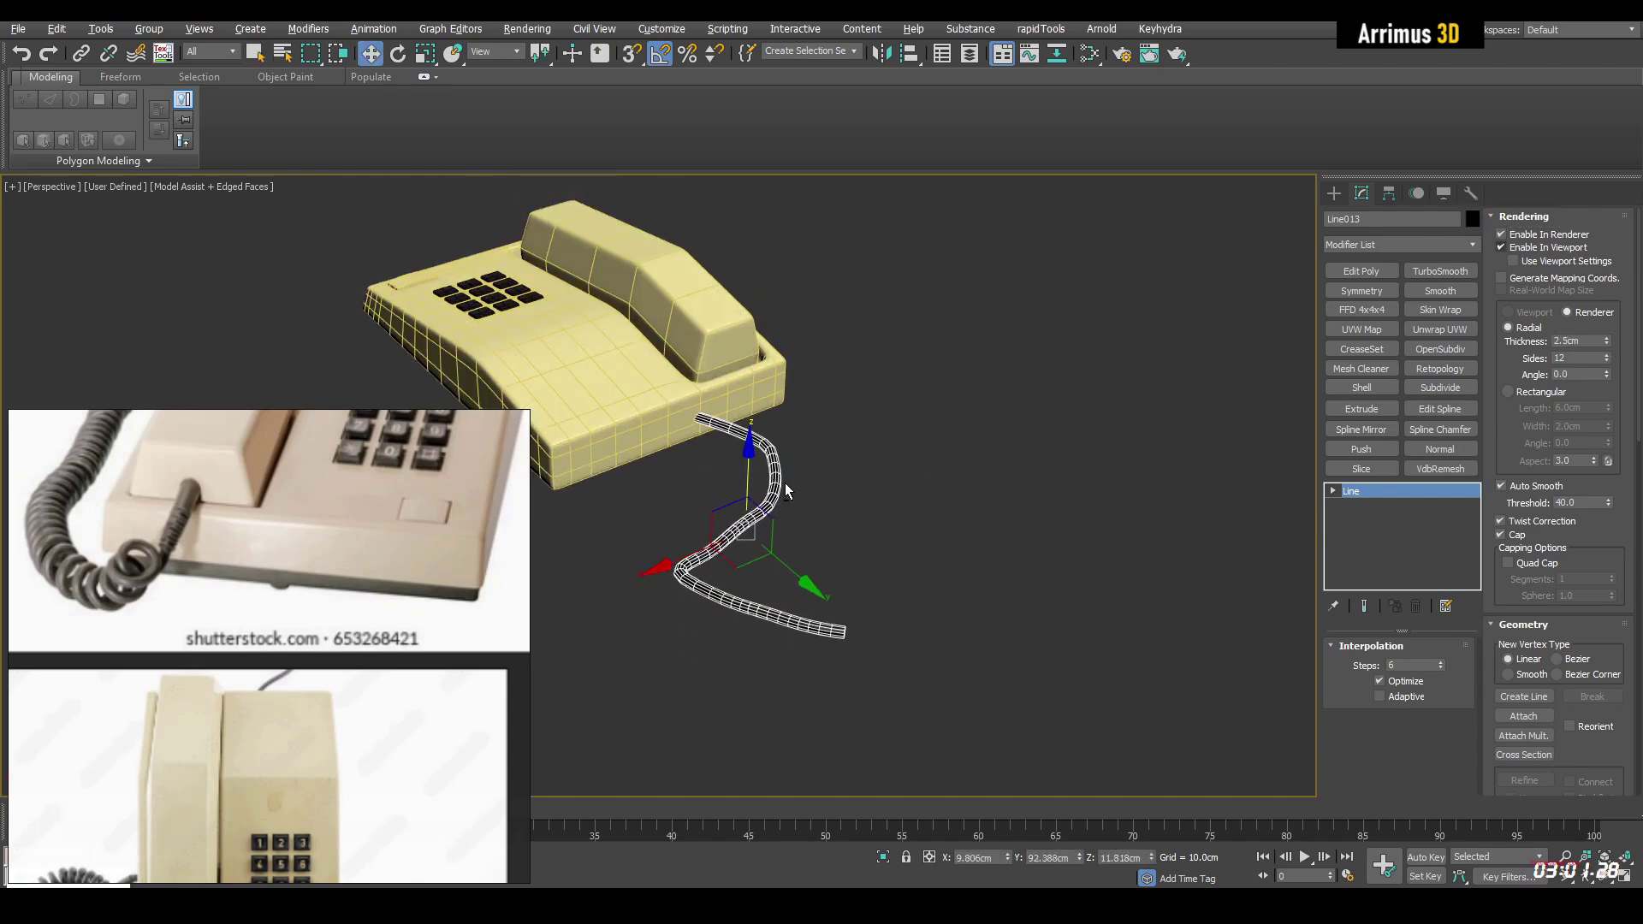
alt+middle_drag(784, 488, 847, 485)
Step: Edit the cord's vertices, moving those at the middle bends closer to the phone to reshape the curve
key(1)
middle_drag(741, 568, 801, 563)
scroll(801, 563, up, 3)
alt+middle_drag(928, 560, 942, 539)
click(747, 568)
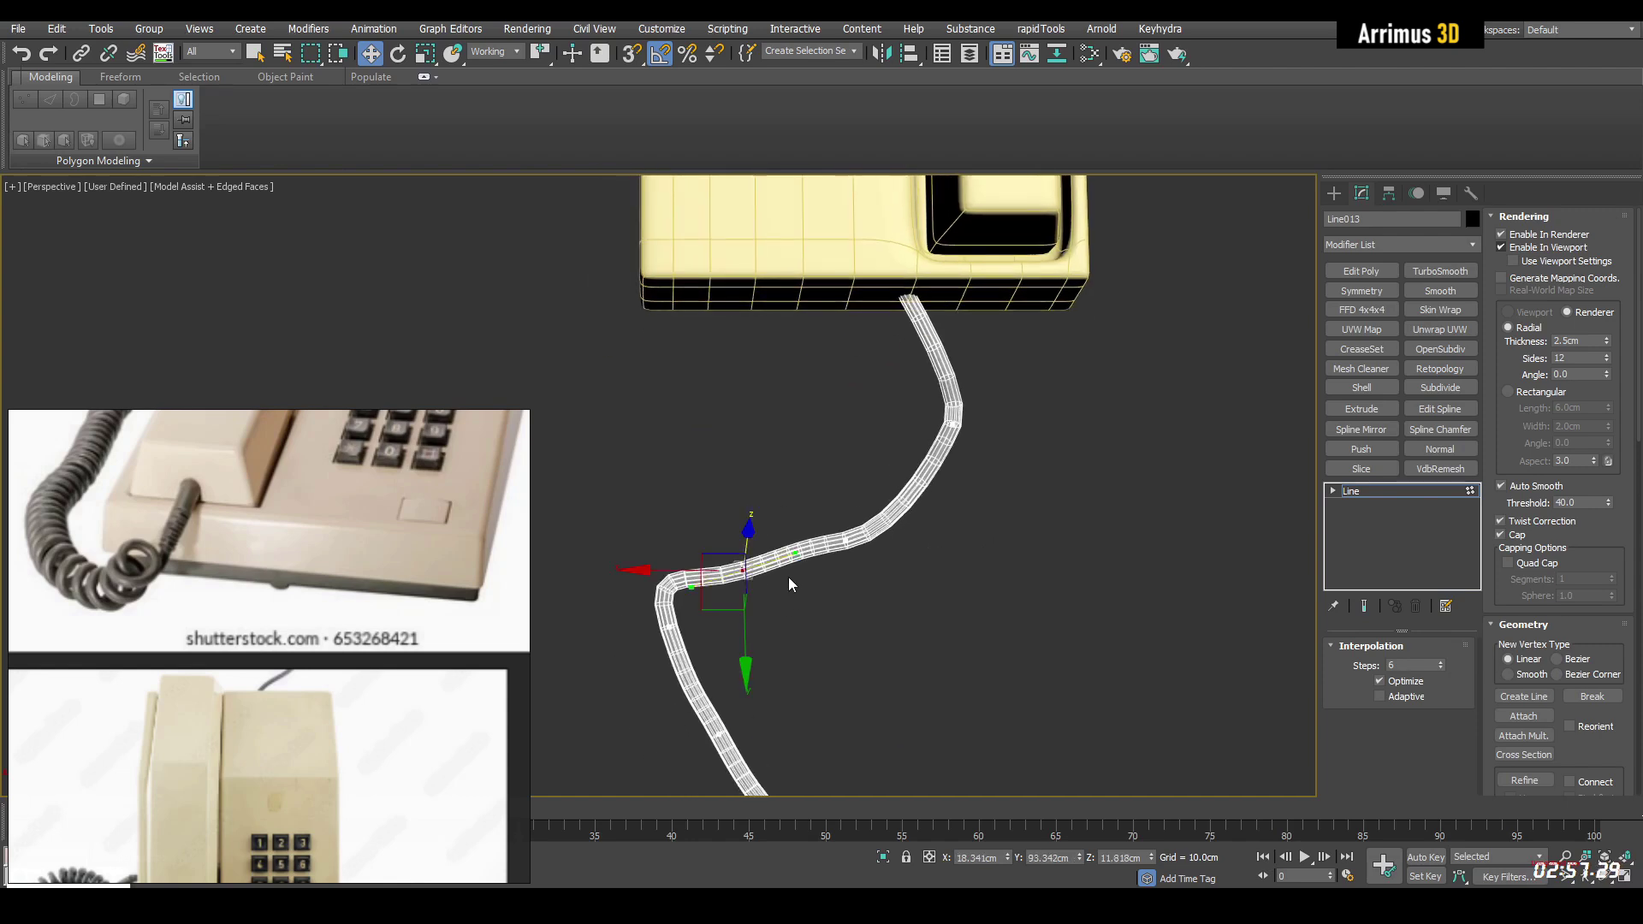
middle_drag(788, 583, 776, 600)
drag(712, 624, 651, 514)
click(939, 441)
drag(865, 443, 813, 439)
Step: Select all of the cord's vertices and change their vertex type
key(ctrl+a)
right_click(937, 345)
click(918, 276)
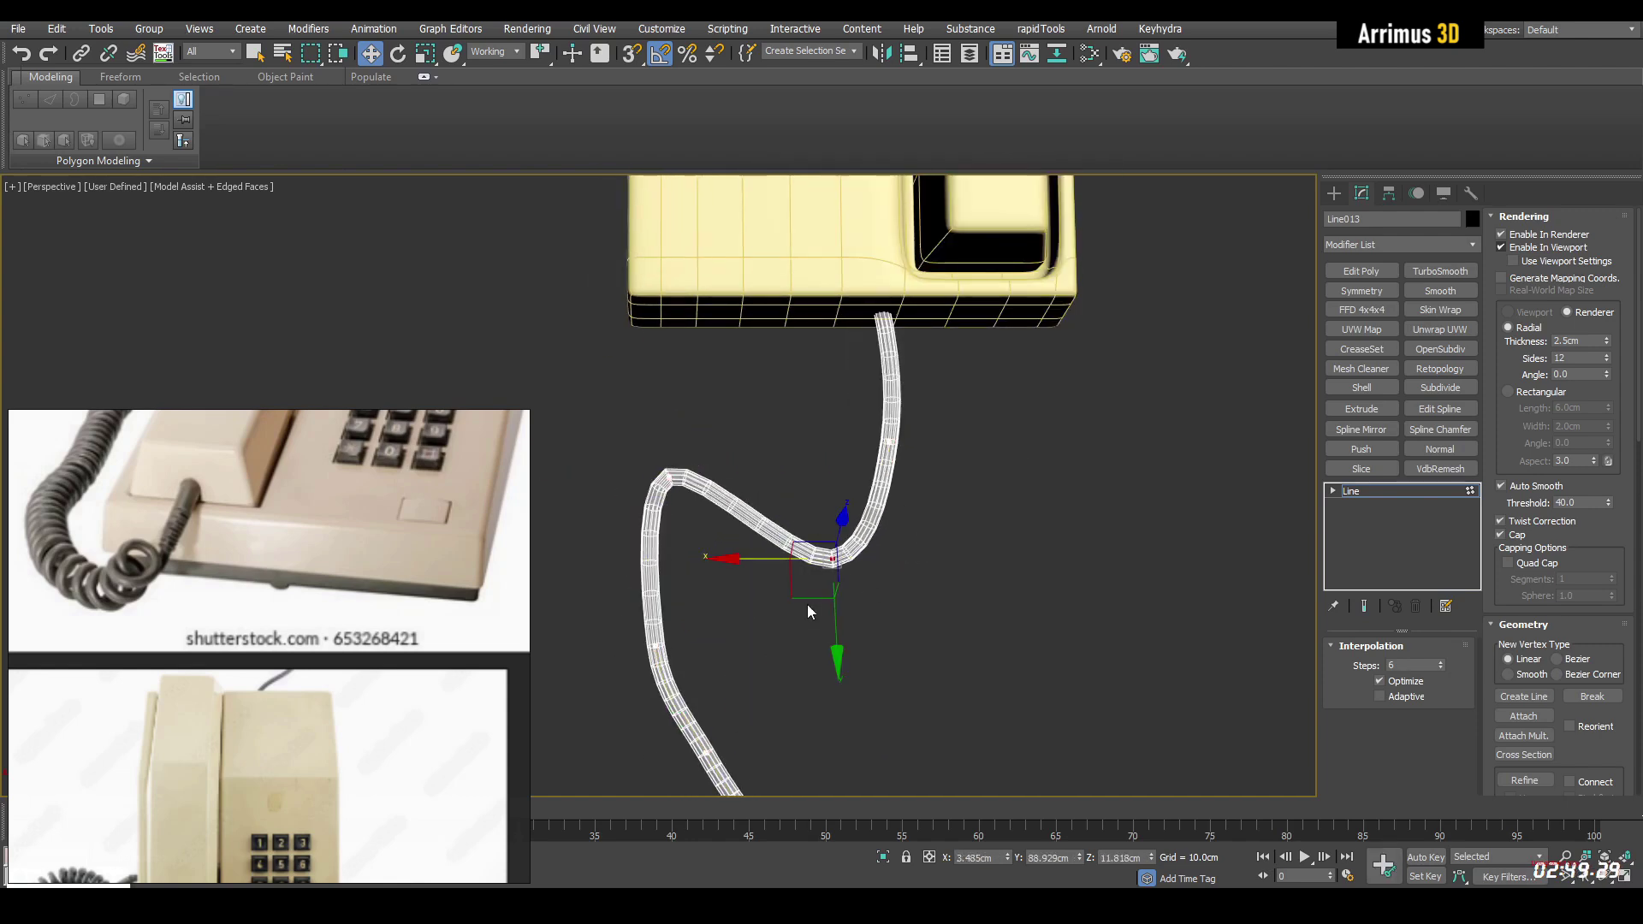
Step: Reposition the vertices along the cord's bends to form a softer, flowing S-curve away from the phone
drag(808, 583, 798, 500)
drag(667, 475, 619, 532)
drag(824, 477, 759, 541)
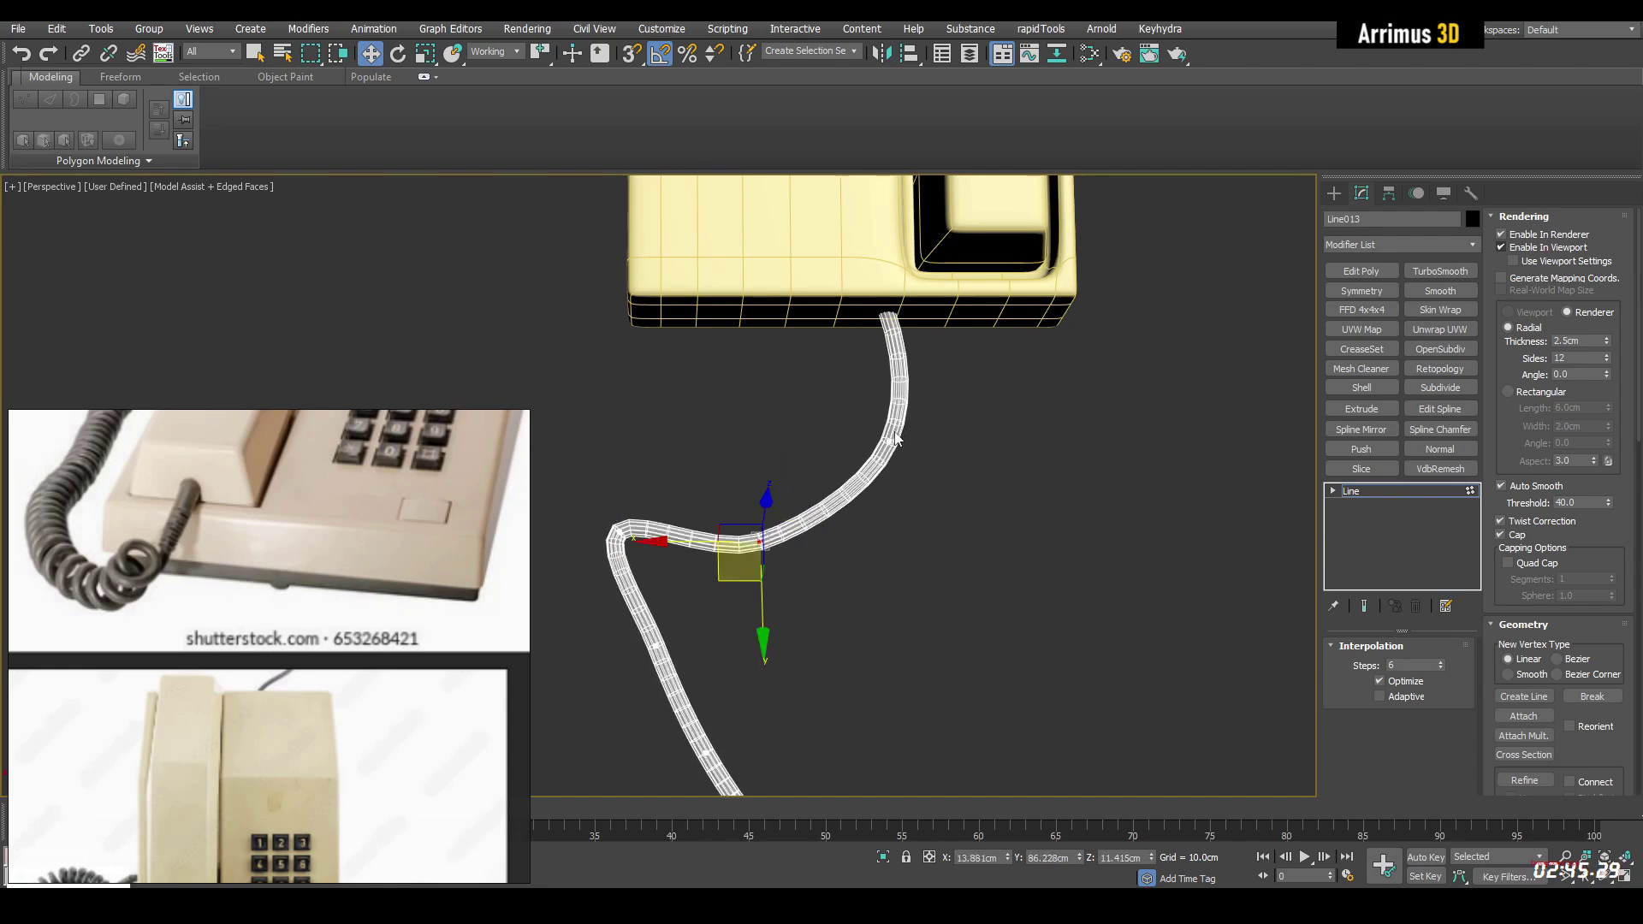
drag(889, 443, 877, 460)
middle_drag(924, 477, 1039, 377)
drag(792, 540, 709, 596)
click(822, 506)
alt+middle_drag(821, 505, 1031, 323)
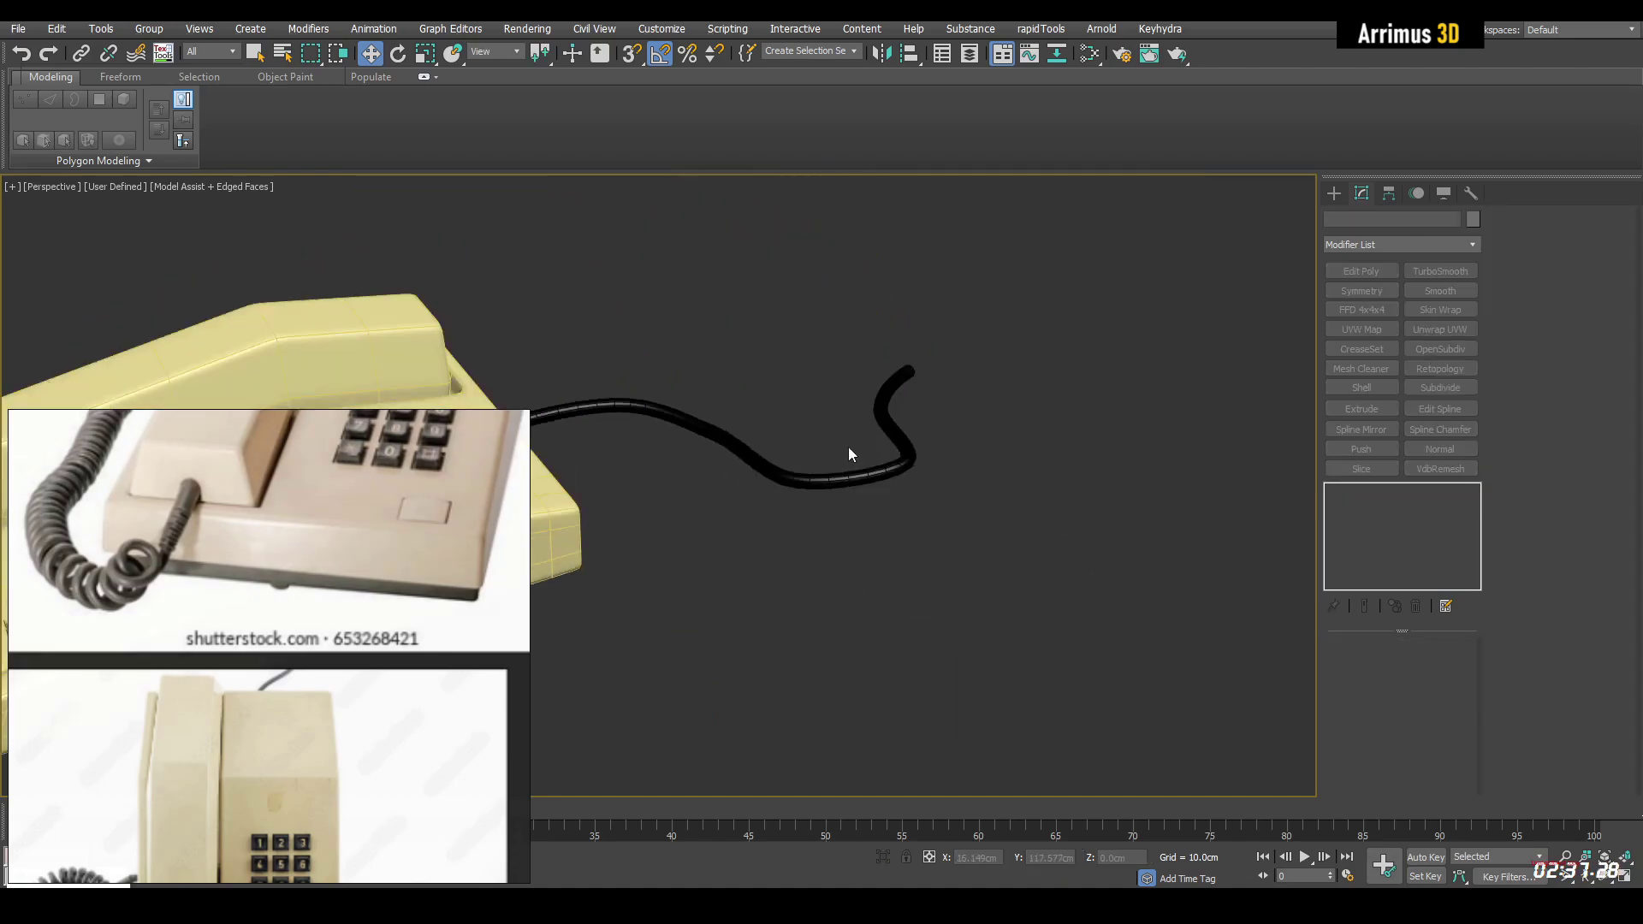